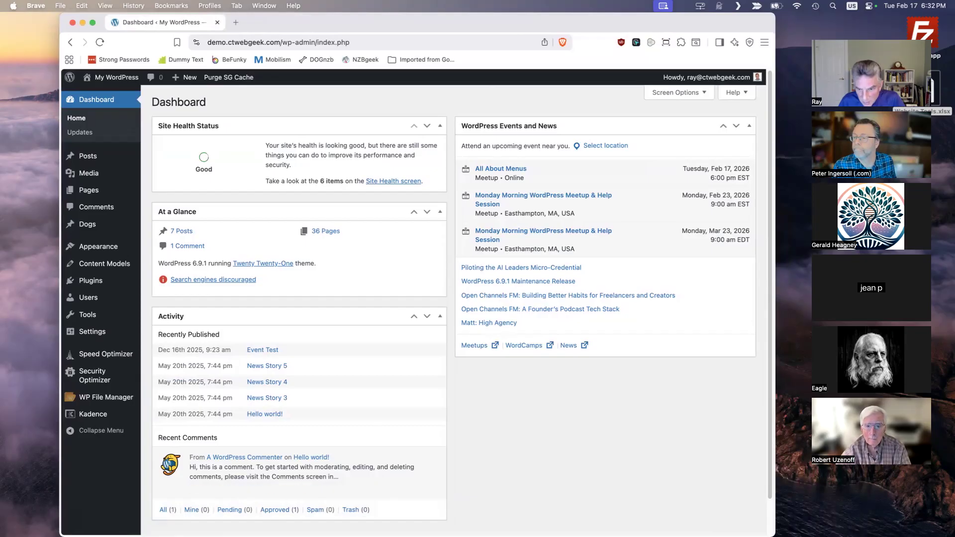
# - Move the WordPress meetup outline window in Word aside and open the demo WordPress site's front end in Brave
pyautogui.click(572, 518)
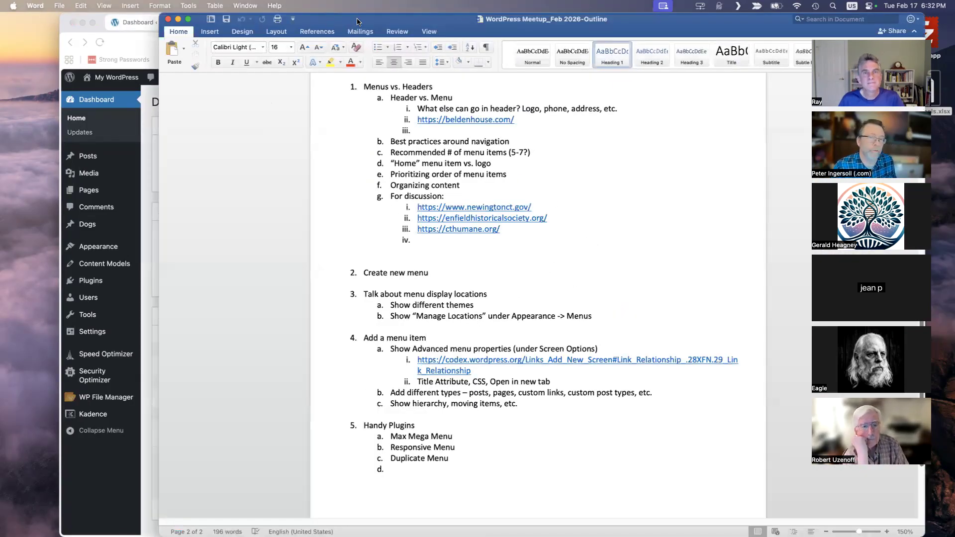
pyautogui.moveTo(323, 22); pyautogui.dragTo(430, 22)
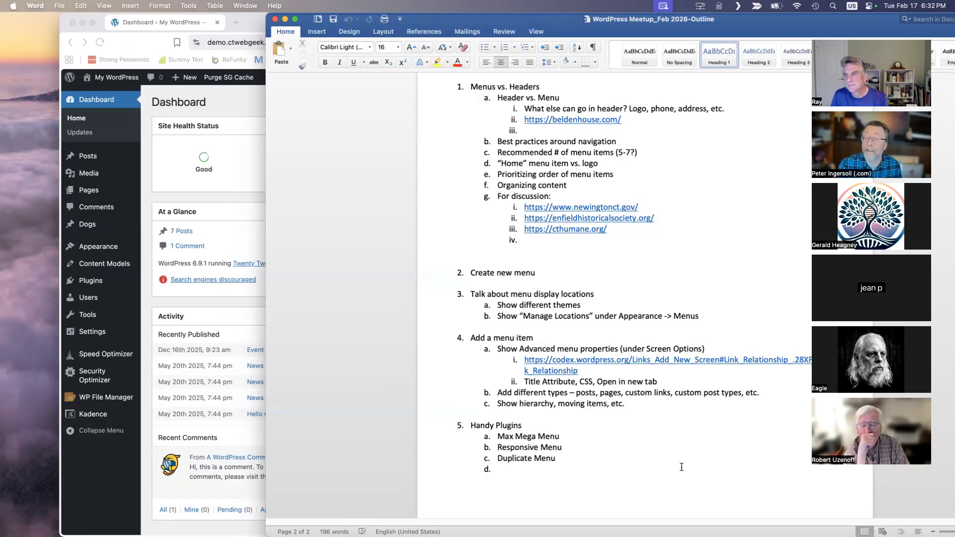
pyautogui.click(219, 103)
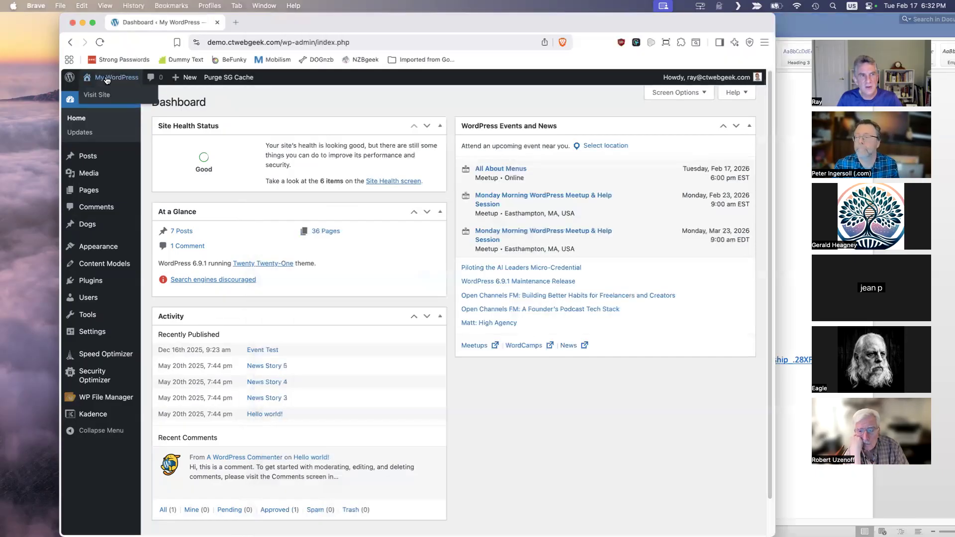
pyautogui.click(99, 95)
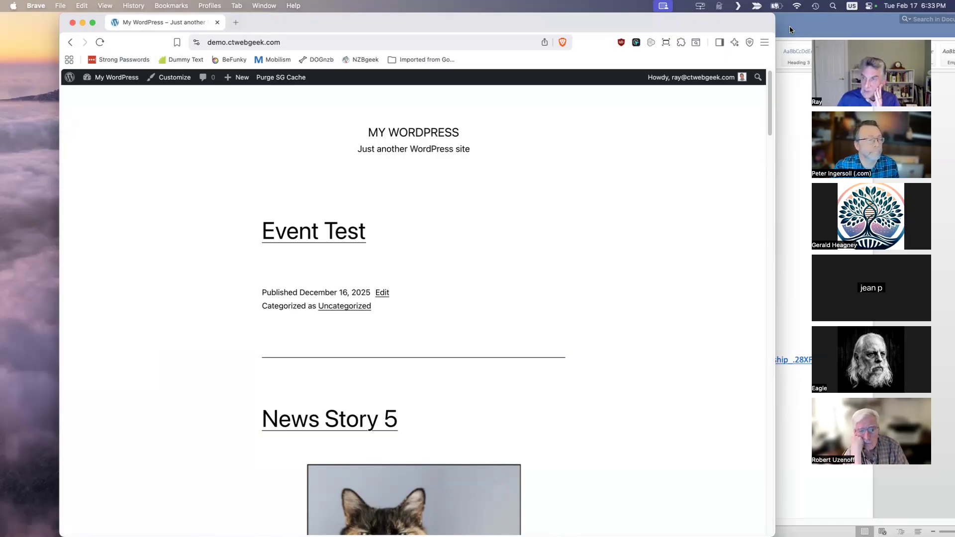
# - Switch to the Word outline and open its beldenhouse.com link to view that site's header and menu
pyautogui.click(791, 277)
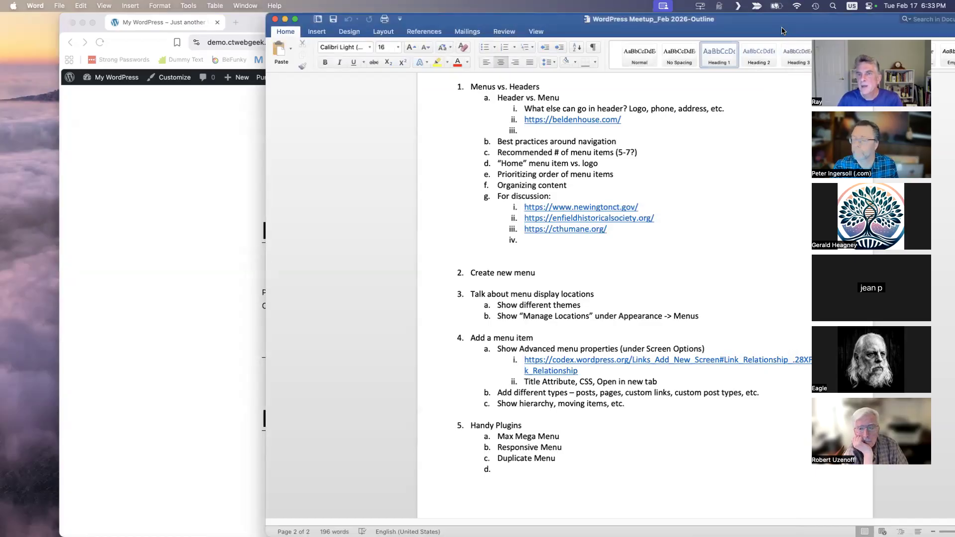
pyautogui.click(590, 120)
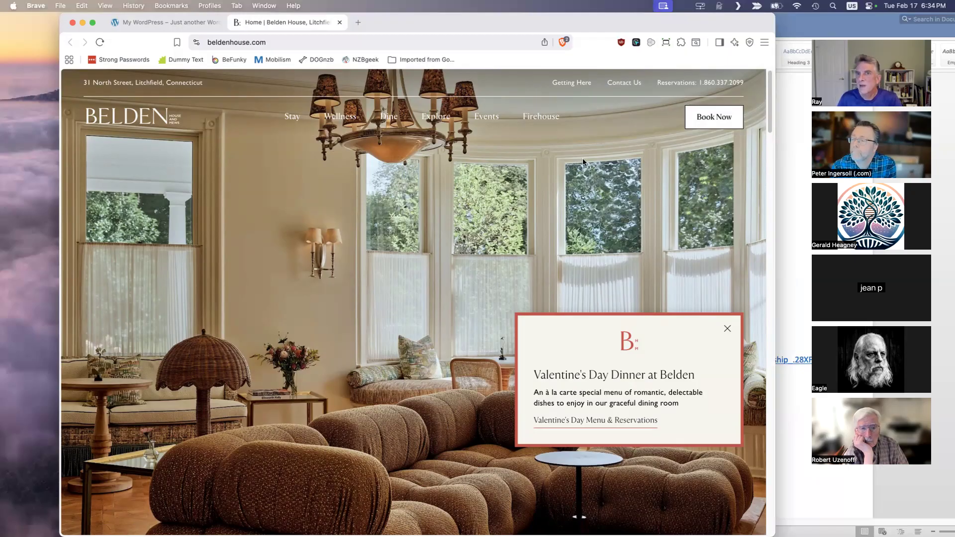
# - Open the newingtonct.gov link from the Word outline and examine the town homepage's main menu, shortcut buttons and events
pyautogui.click(819, 24)
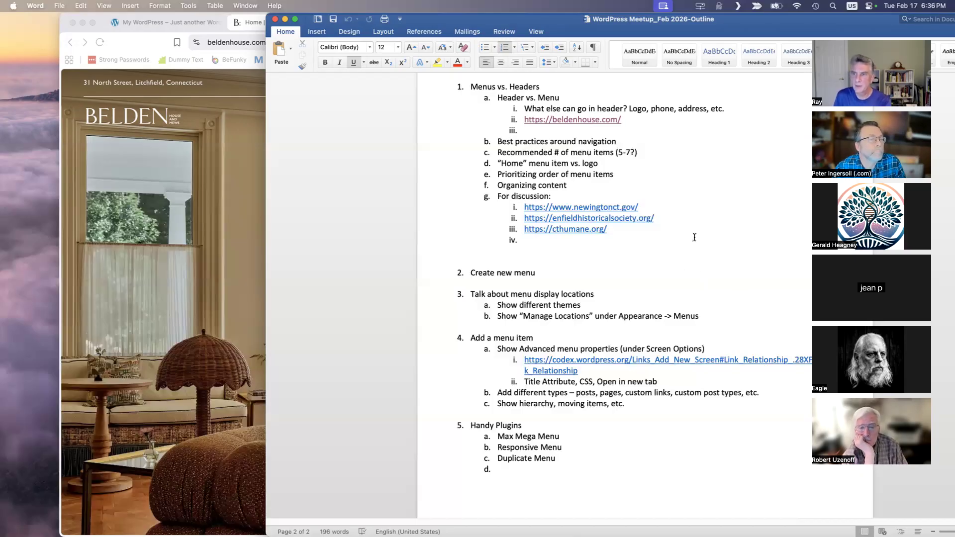
pyautogui.click(576, 207)
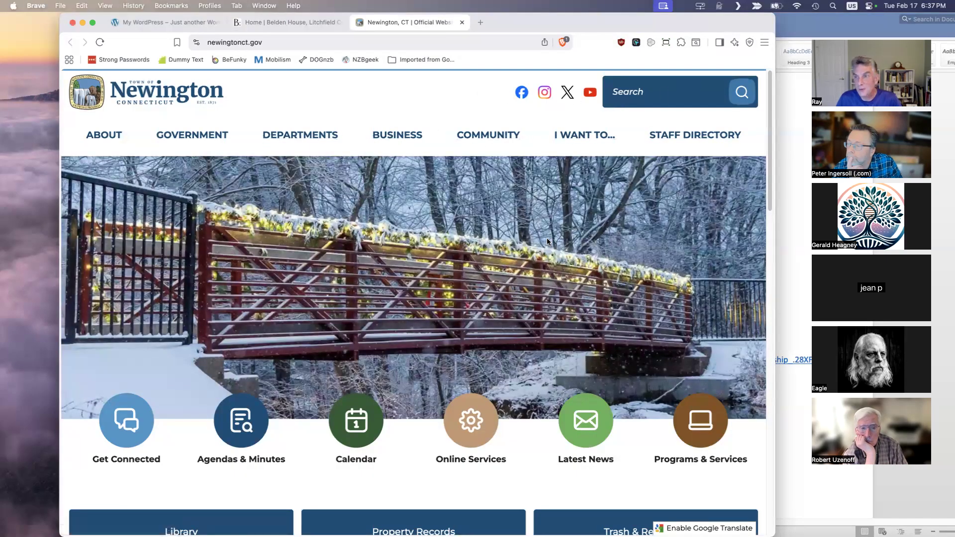
pyautogui.scroll(-5, 554, 233)
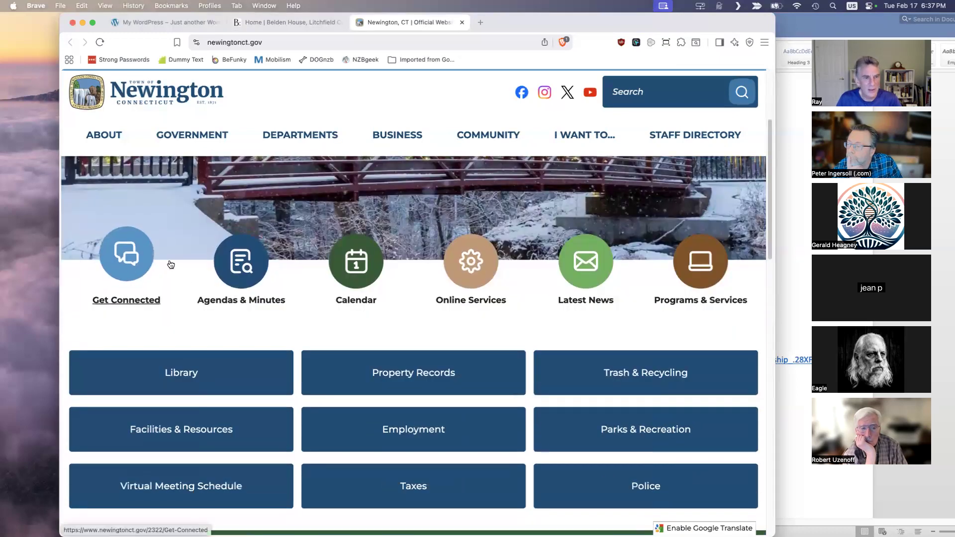
pyautogui.scroll(-2, 587, 298)
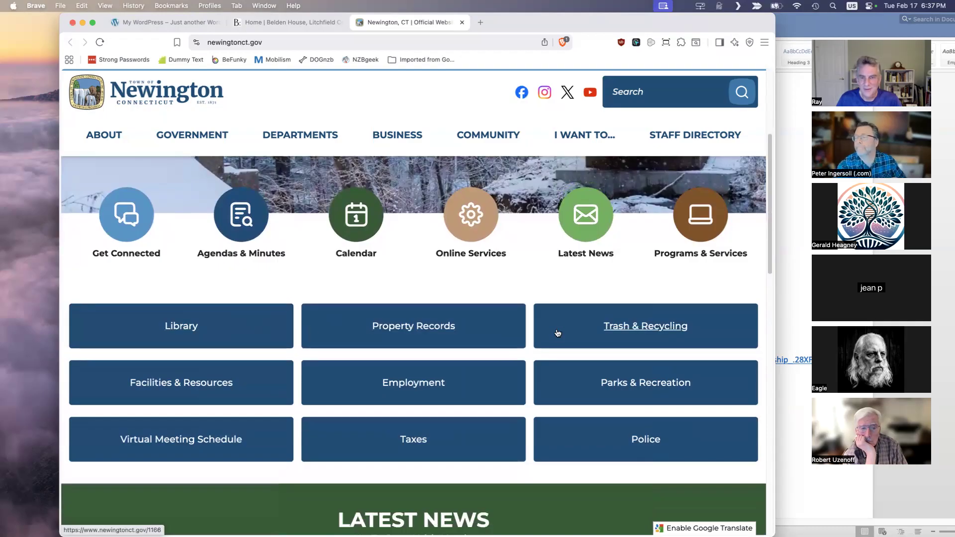
pyautogui.scroll(-1, 341, 372)
pyautogui.scroll(-12, 342, 372)
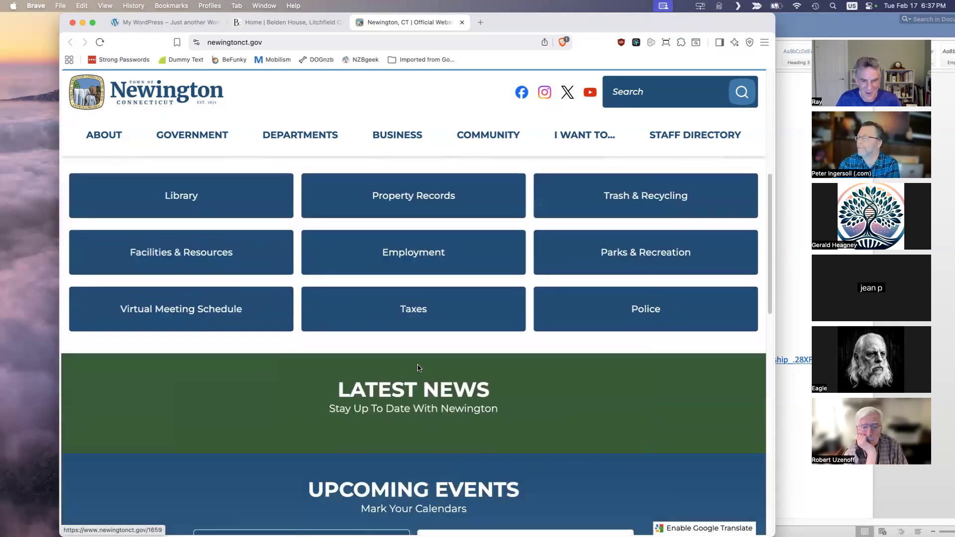
pyautogui.scroll(-8, 333, 361)
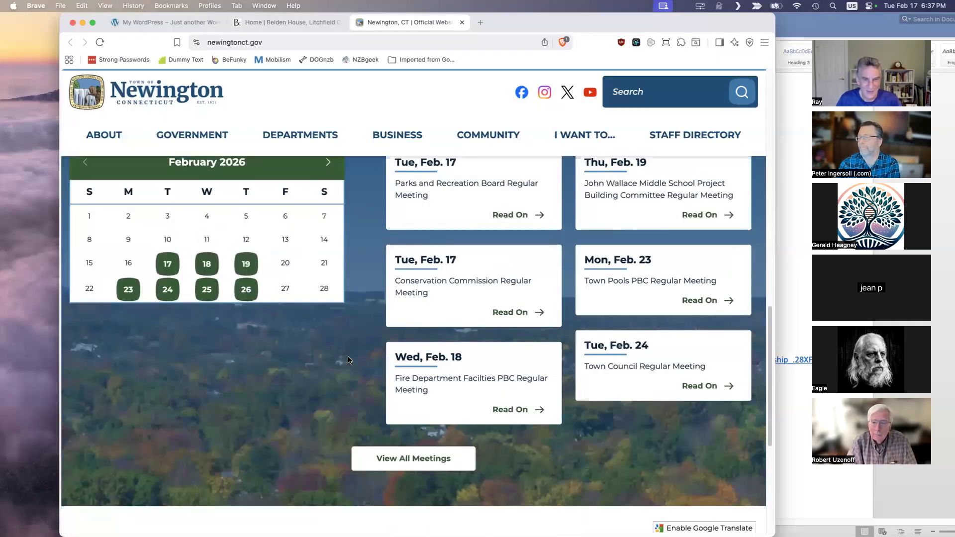
pyautogui.scroll(20, 348, 358)
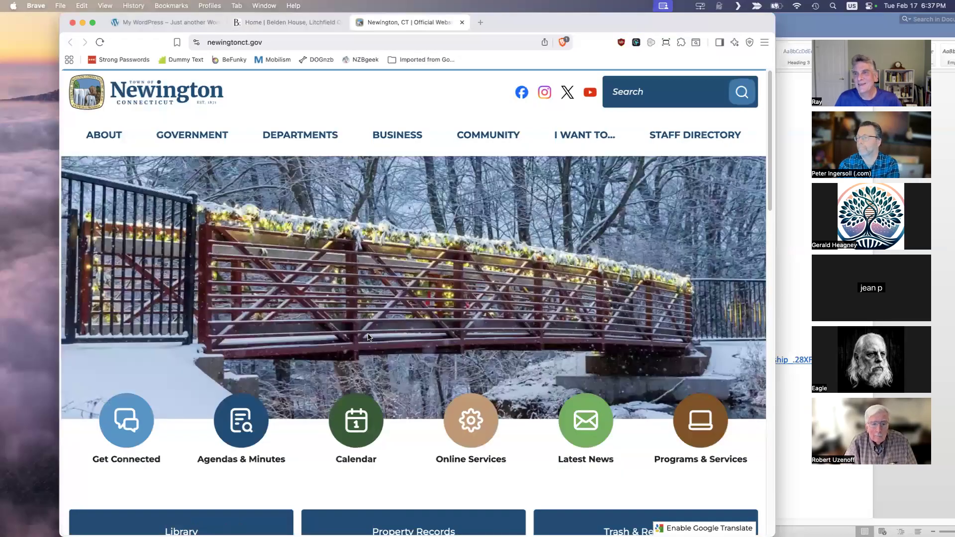
pyautogui.moveTo(180, 150)
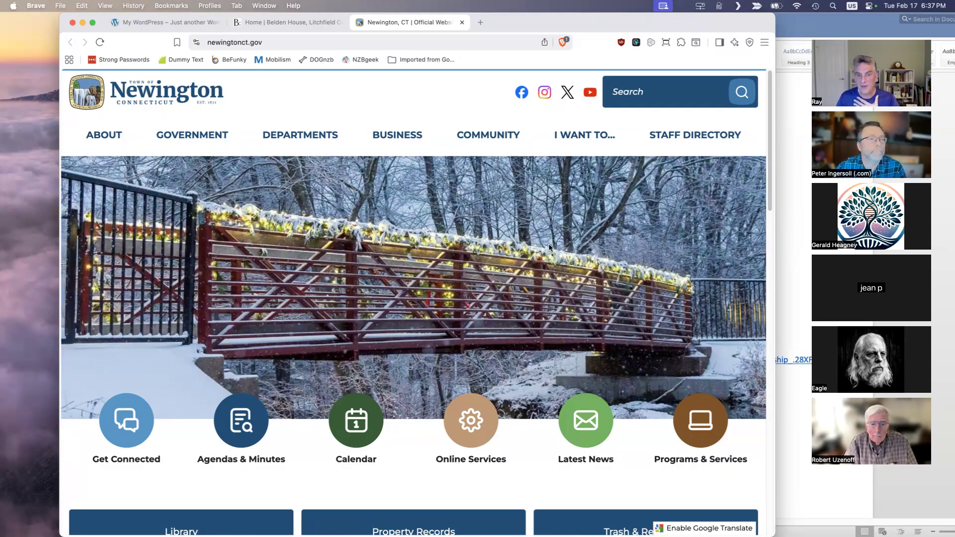
pyautogui.scroll(-4, 549, 244)
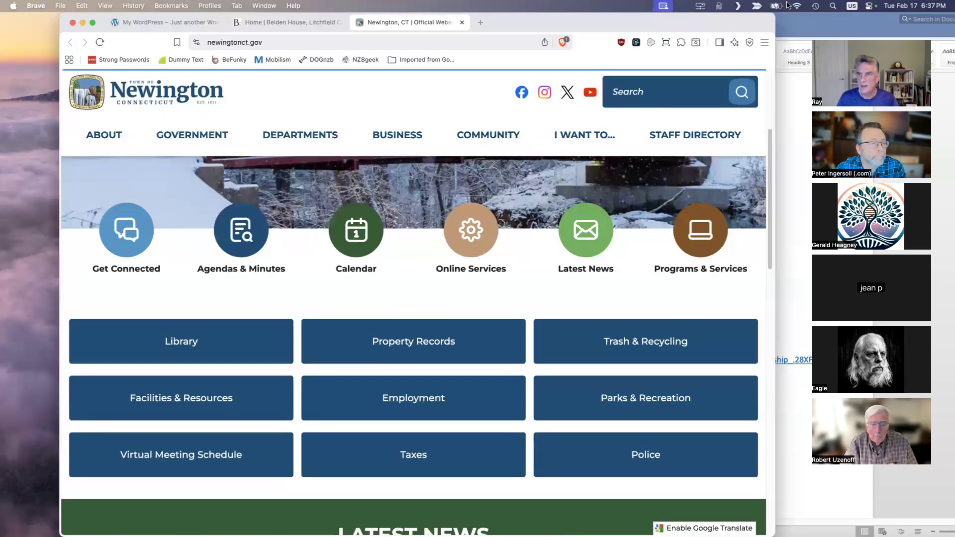
# - Open the enfieldhistoricalsociety.org and cthumane.org links from the discussion list in the Word outline
pyautogui.click(801, 26)
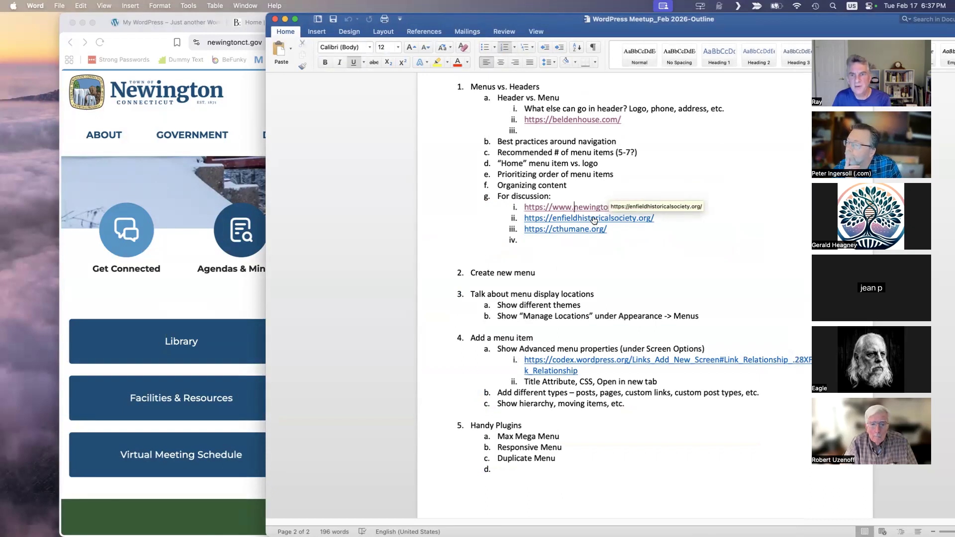
pyautogui.press('super+Tab')
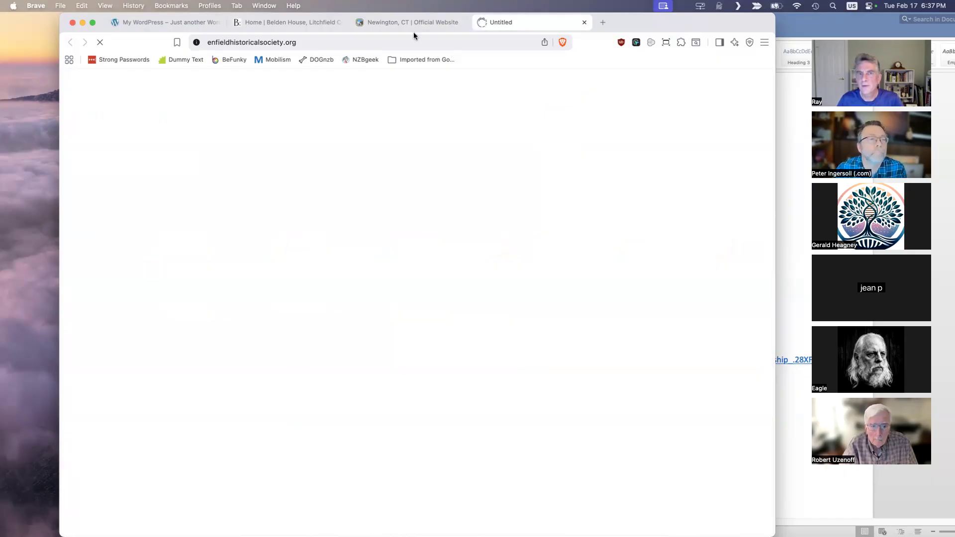
pyautogui.click(791, 130)
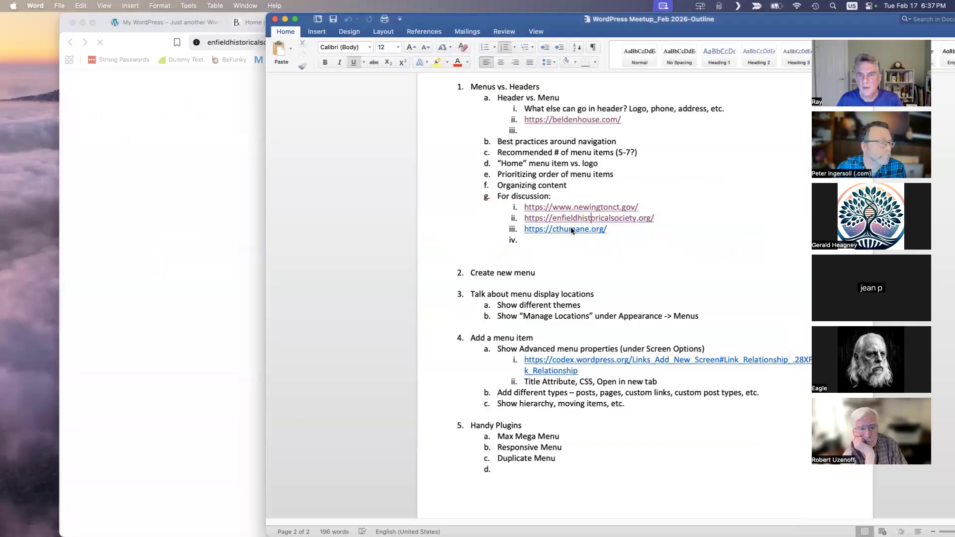
pyautogui.click(571, 228)
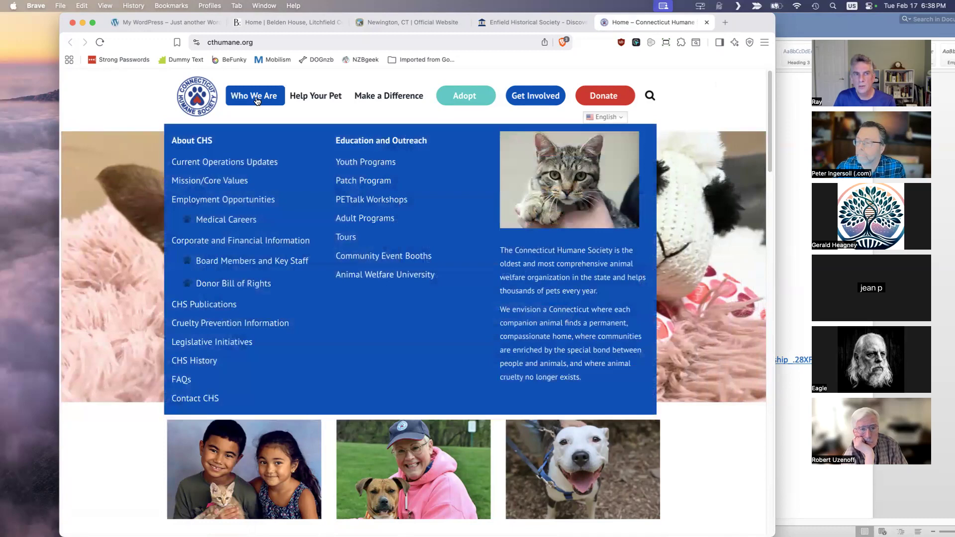
# - Examine the Help Your Pet, Make a Difference and Who We Are mega menus on the Connecticut Humane Society site
pyautogui.moveTo(303, 97)
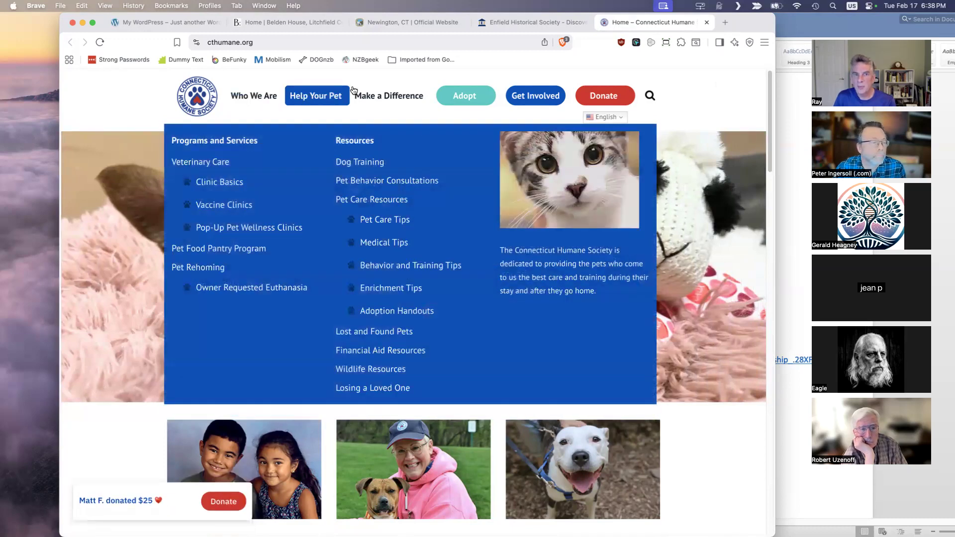
pyautogui.moveTo(370, 94)
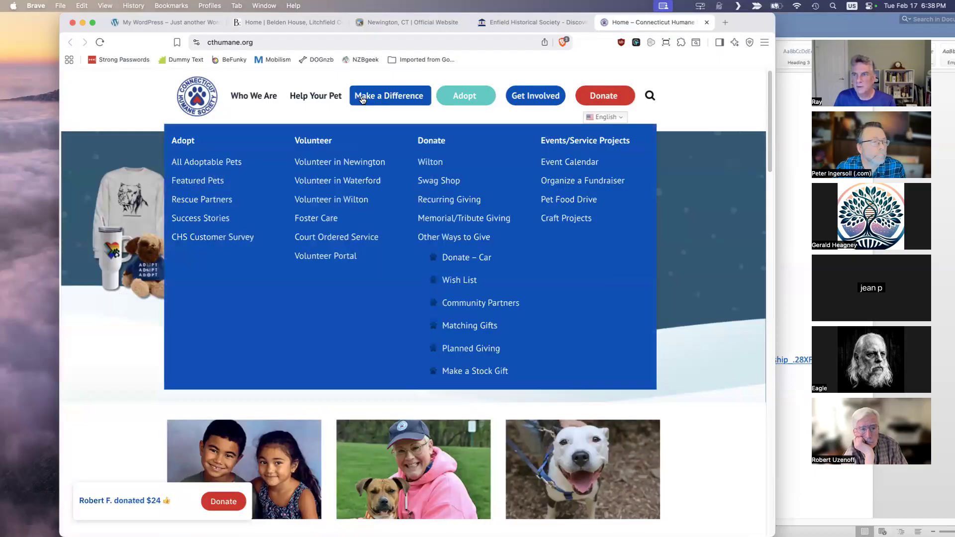
pyautogui.moveTo(267, 95)
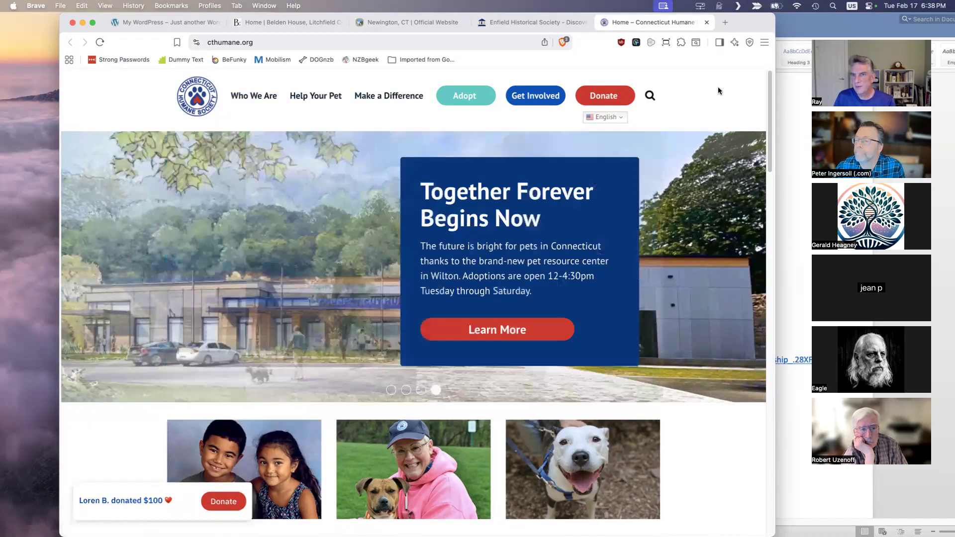
# - Revisit the Newington site, and view and close the full overlay menu on the Enfield Historical Society site
pyautogui.click(414, 22)
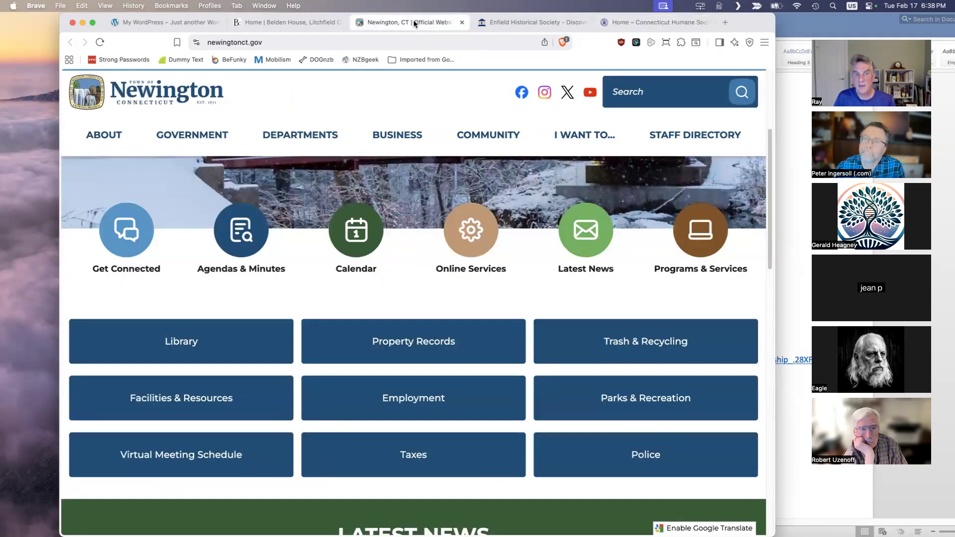
pyautogui.click(504, 23)
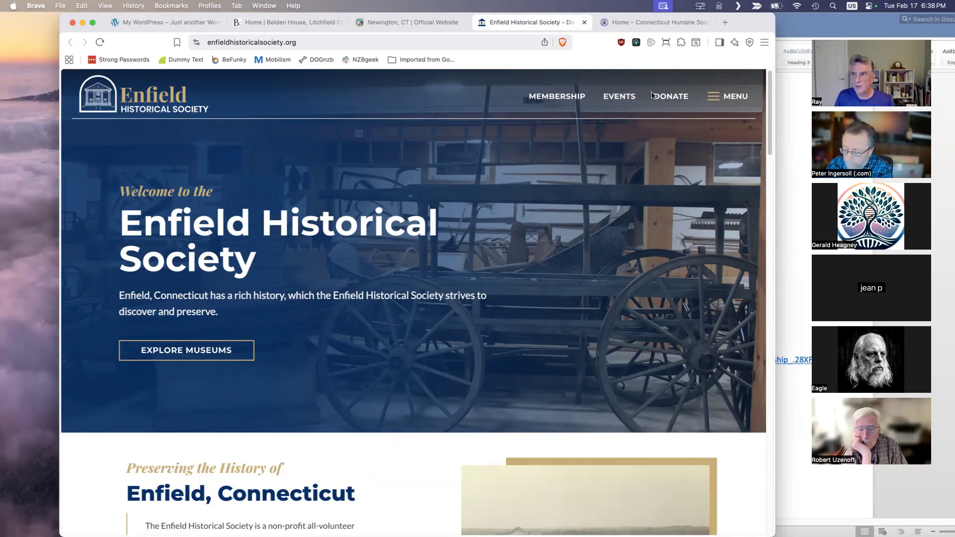
pyautogui.click(726, 97)
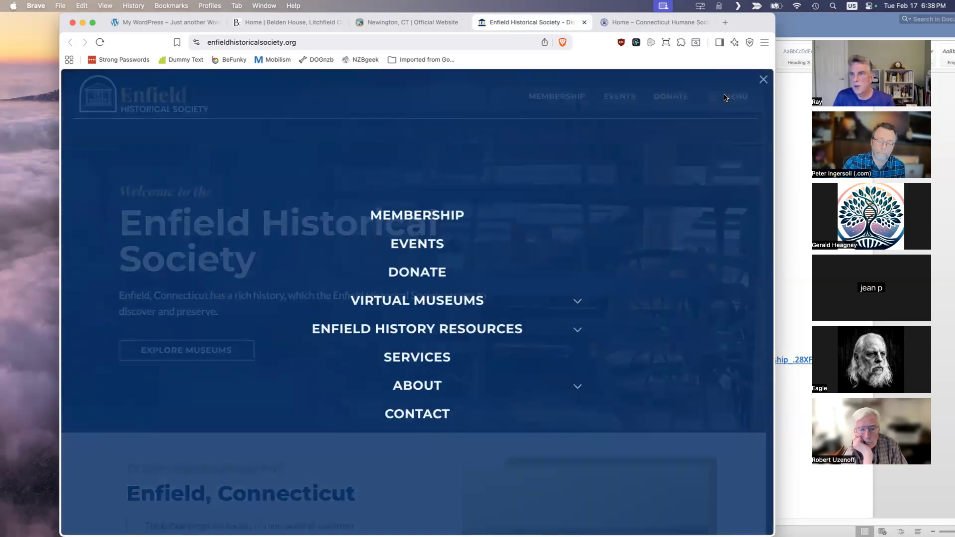
pyautogui.click(764, 82)
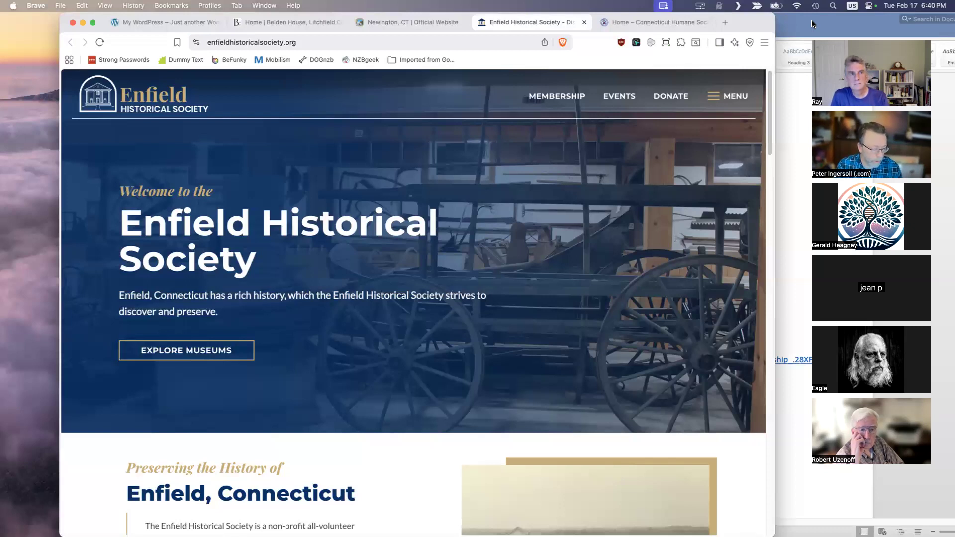
# - Close the Newington, Belden House and Connecticut Humane Society pages, keeping the Enfield Historical Society page open
pyautogui.click(463, 23)
pyautogui.click(340, 22)
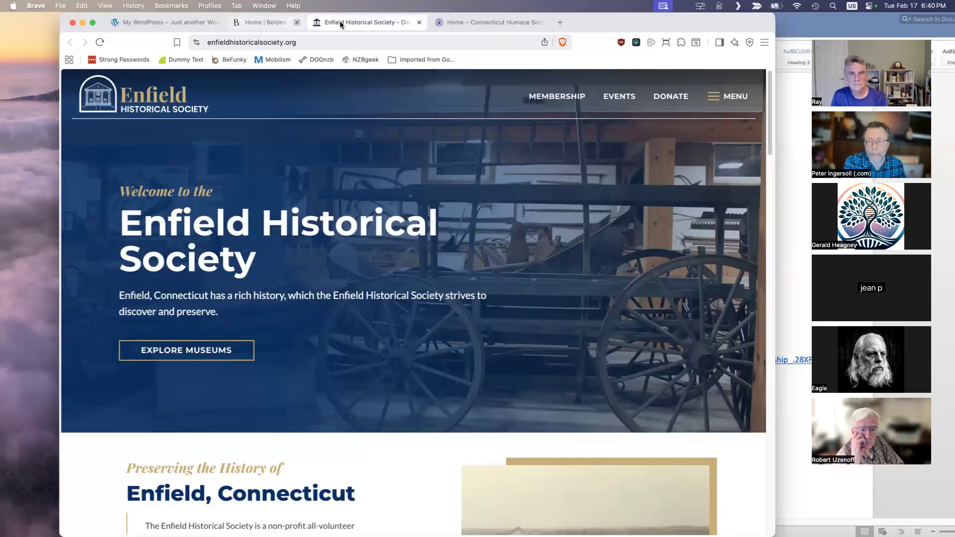
pyautogui.click(463, 22)
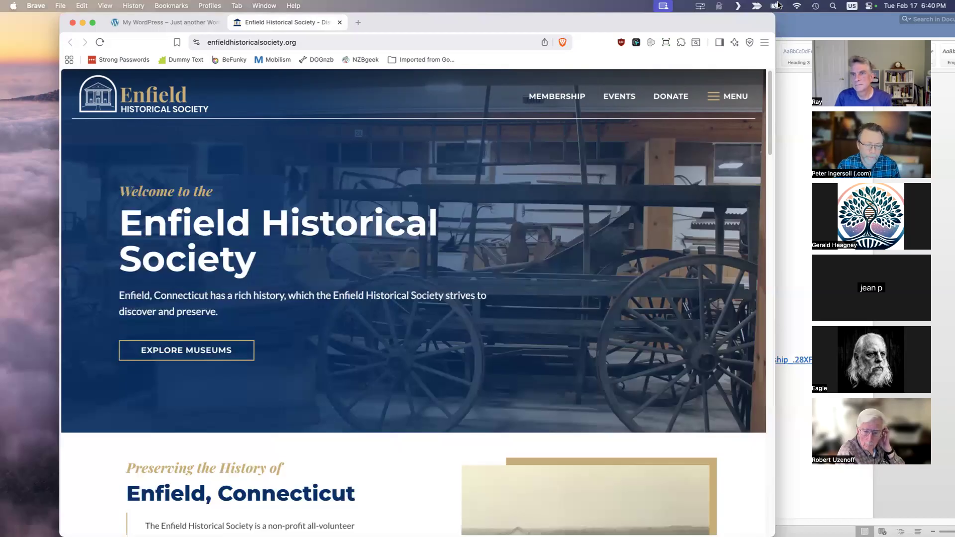
# - Review the navigation topics in the Word outline and recheck the Enfield site's full menu in Brave, closing it again
pyautogui.click(806, 28)
pyautogui.moveTo(735, 26); pyautogui.dragTo(732, 26)
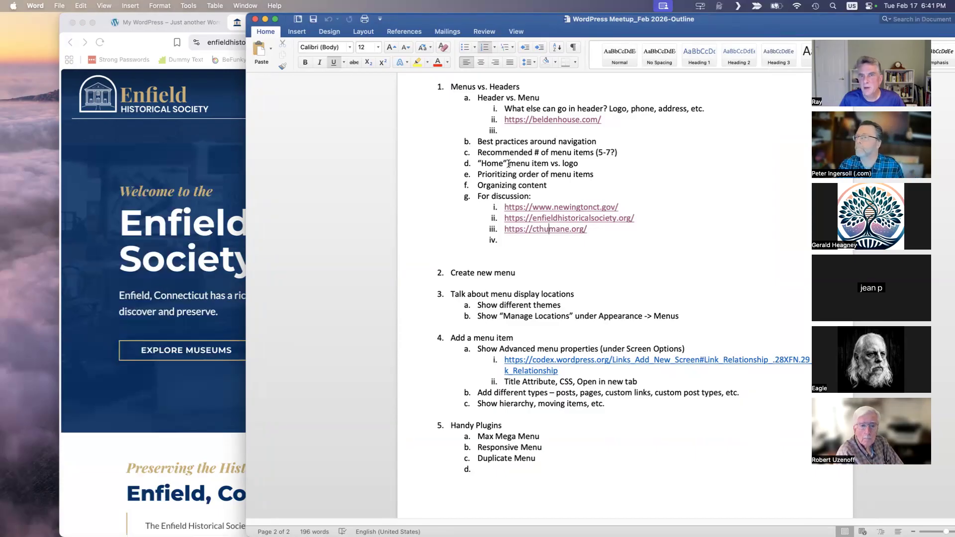
pyautogui.click(208, 150)
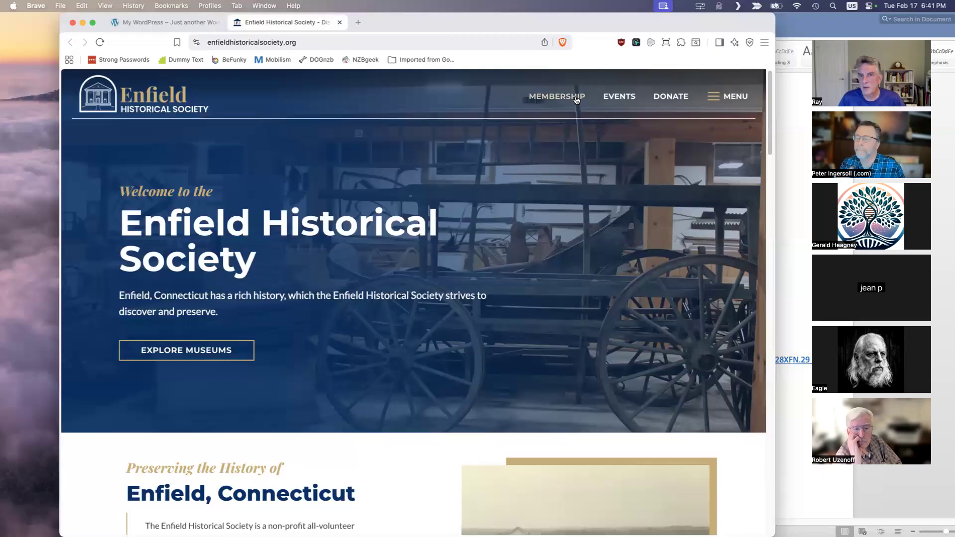
pyautogui.click(714, 98)
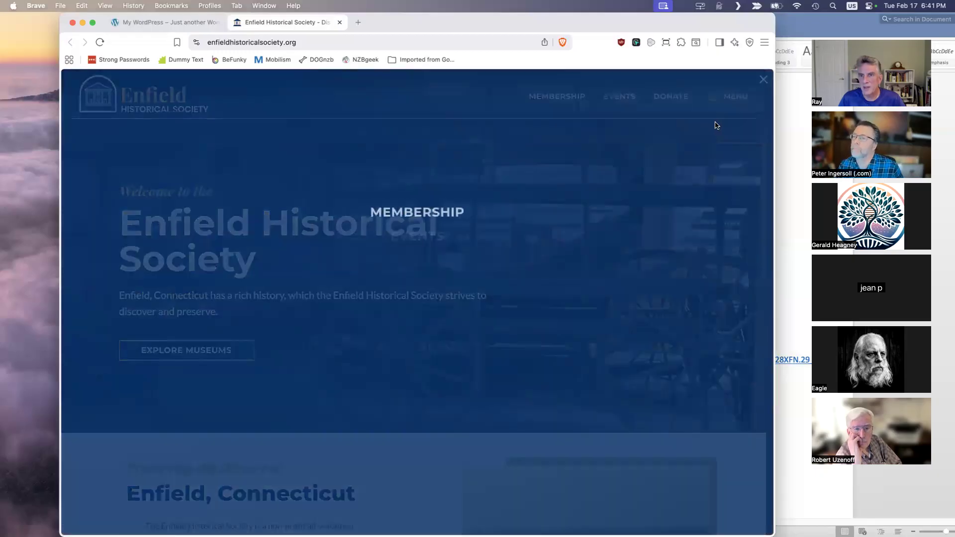
pyautogui.click(707, 76)
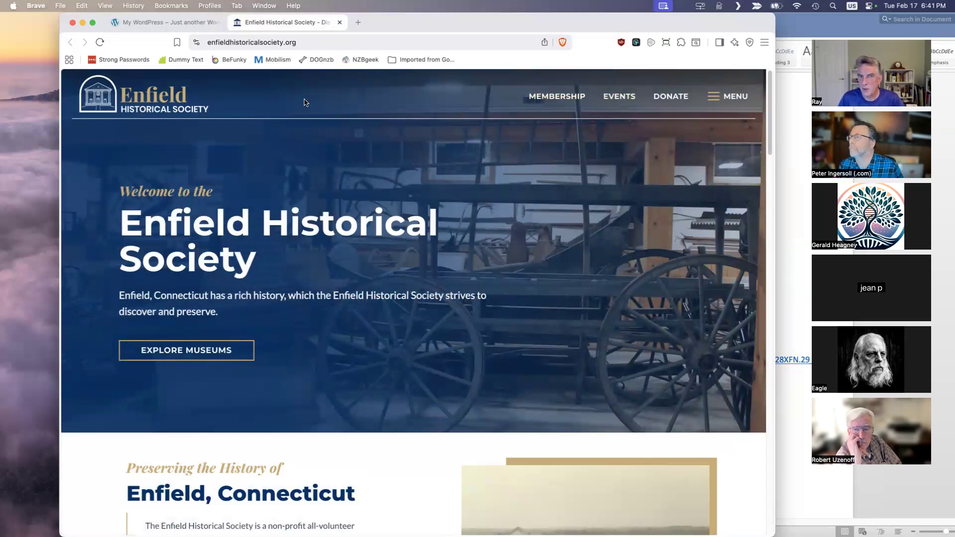
# - Check the Word outline again and close the Enfield Historical Society page in Brave to return to the demo WordPress site
pyautogui.click(787, 85)
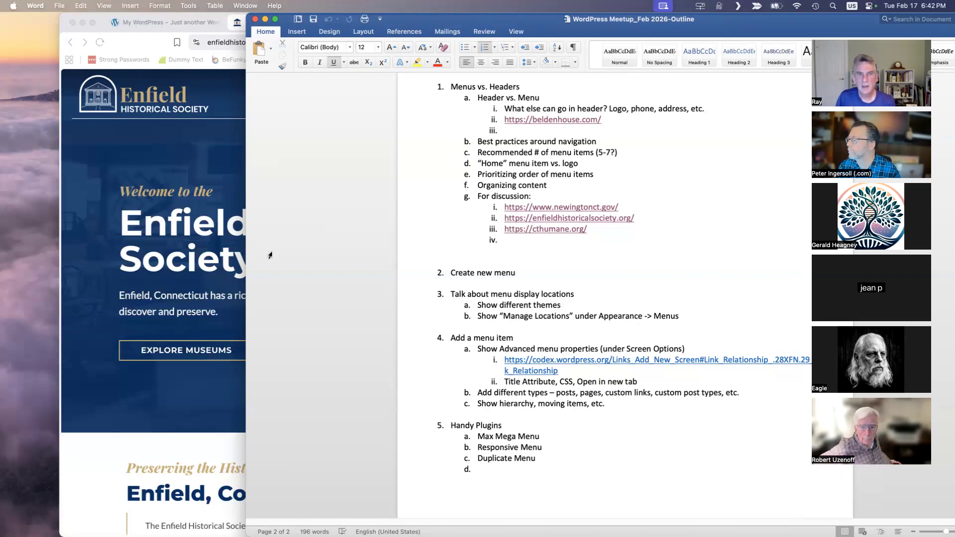
pyautogui.click(207, 191)
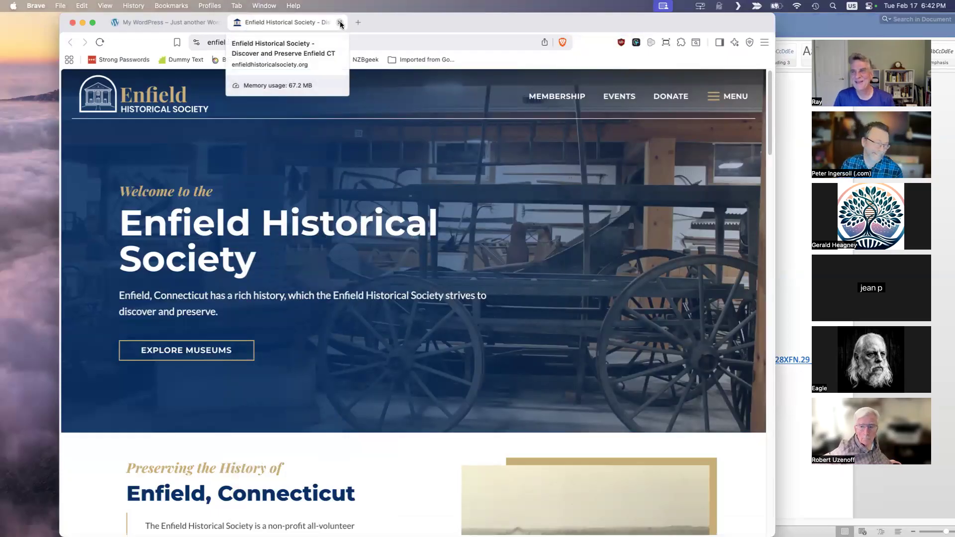
pyautogui.click(338, 23)
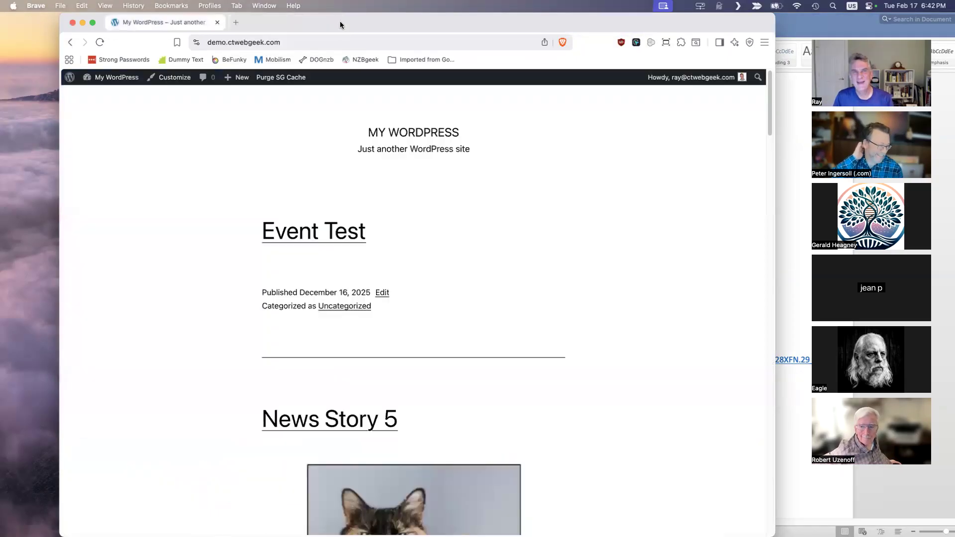
# - Open the demo site's dashboard, look over the public home page's header and posts, and return to the dashboard
pyautogui.click(116, 78)
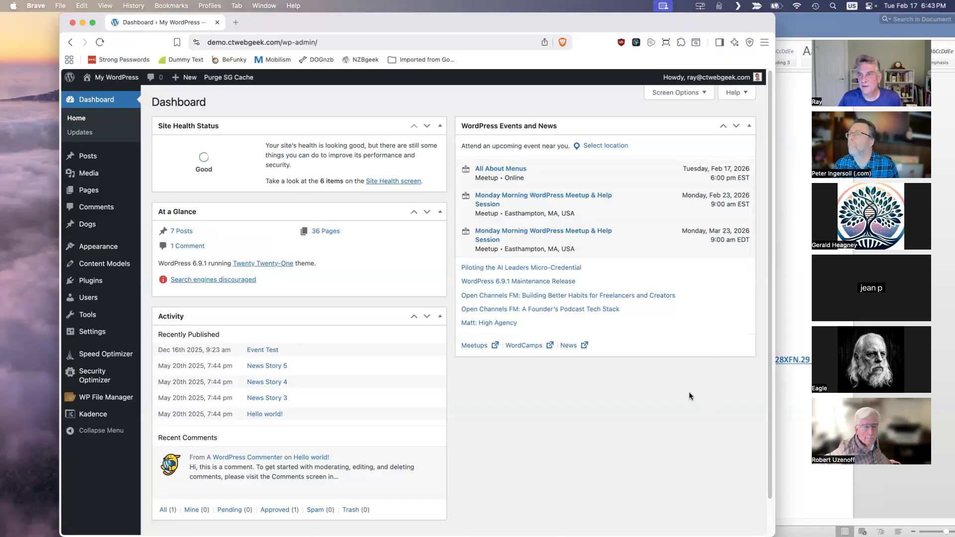
pyautogui.click(106, 95)
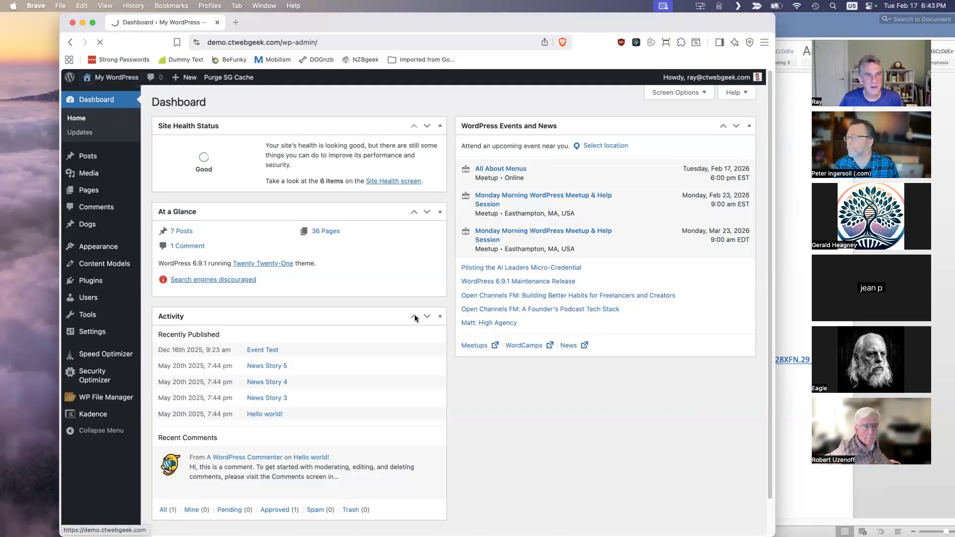
pyautogui.scroll(-15, 525, 235)
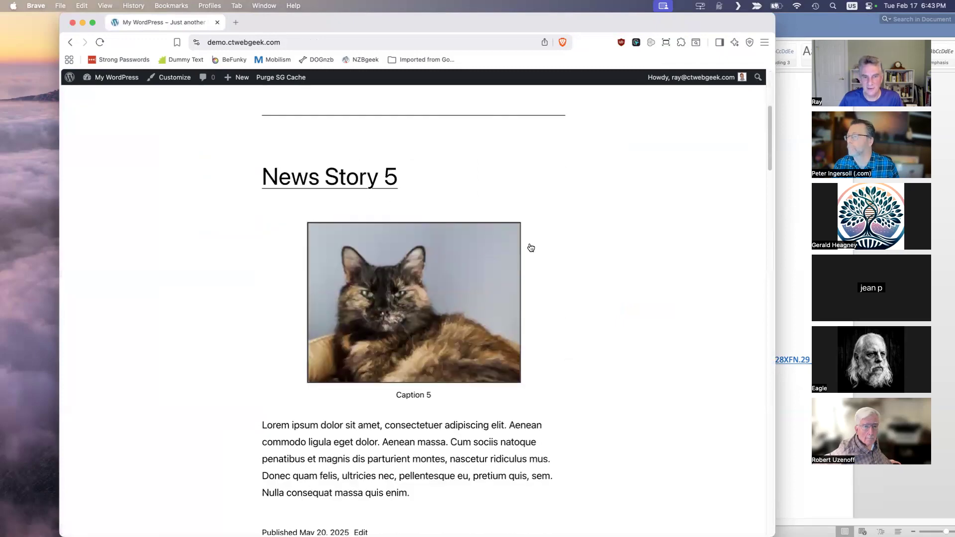
pyautogui.scroll(15, 530, 244)
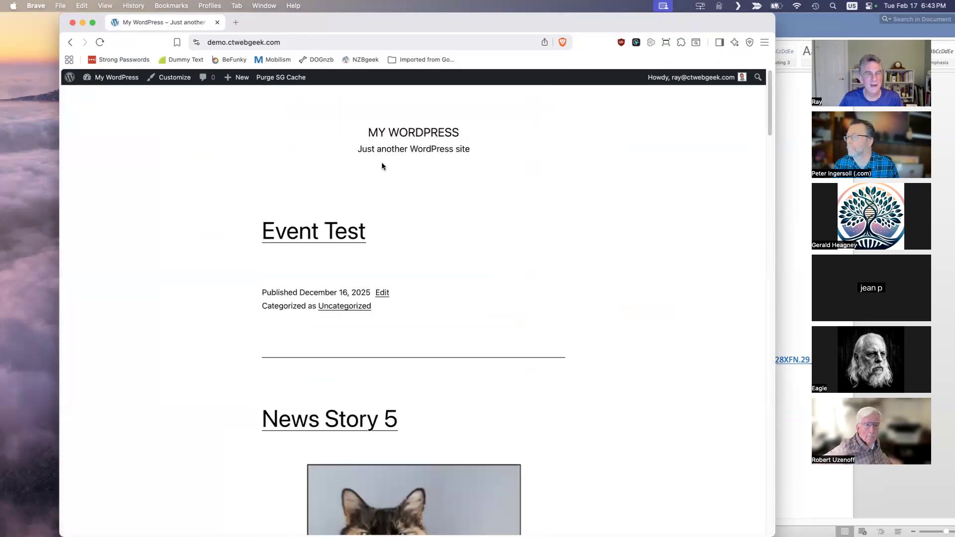
pyautogui.moveTo(112, 78)
pyautogui.click(102, 94)
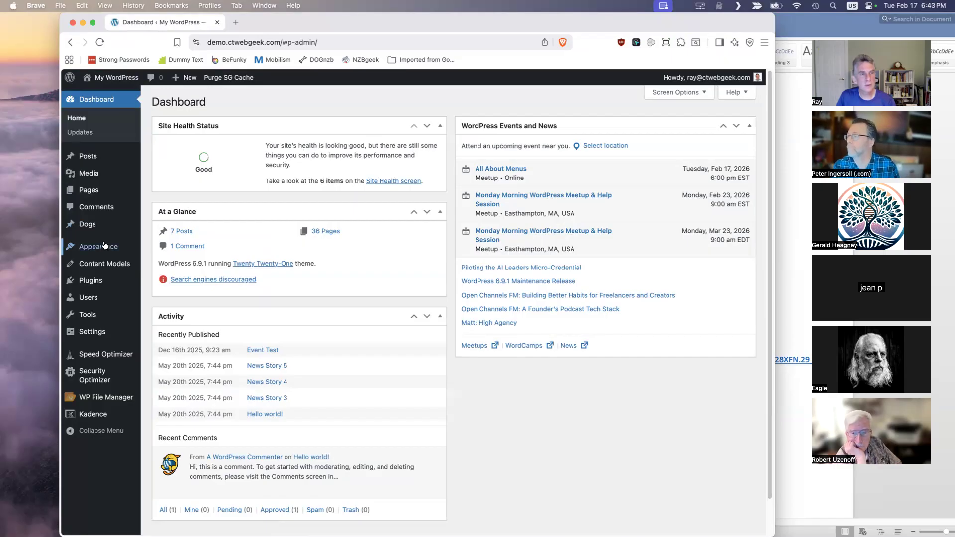
# - Create a first navigation menu named Primary Menu in the site's menu settings
pyautogui.moveTo(104, 246)
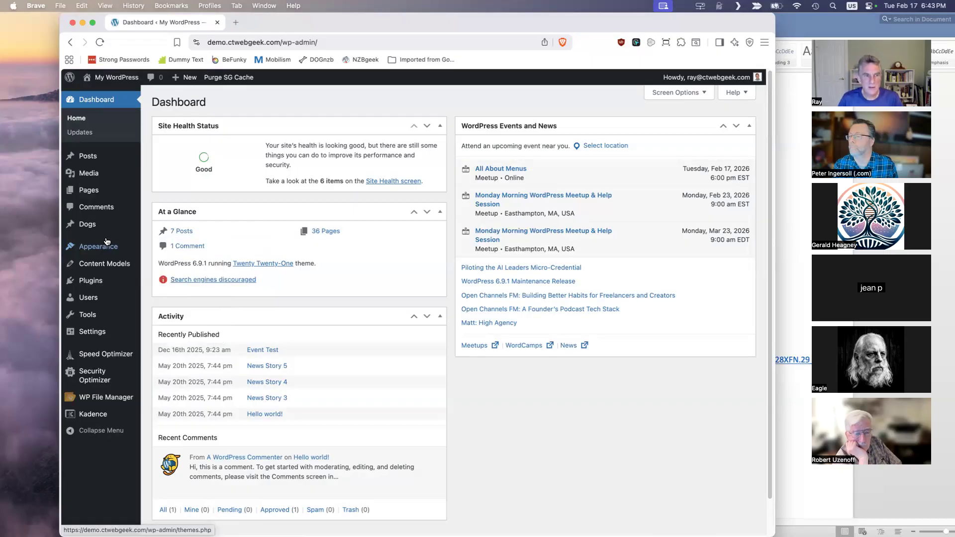
pyautogui.click(171, 308)
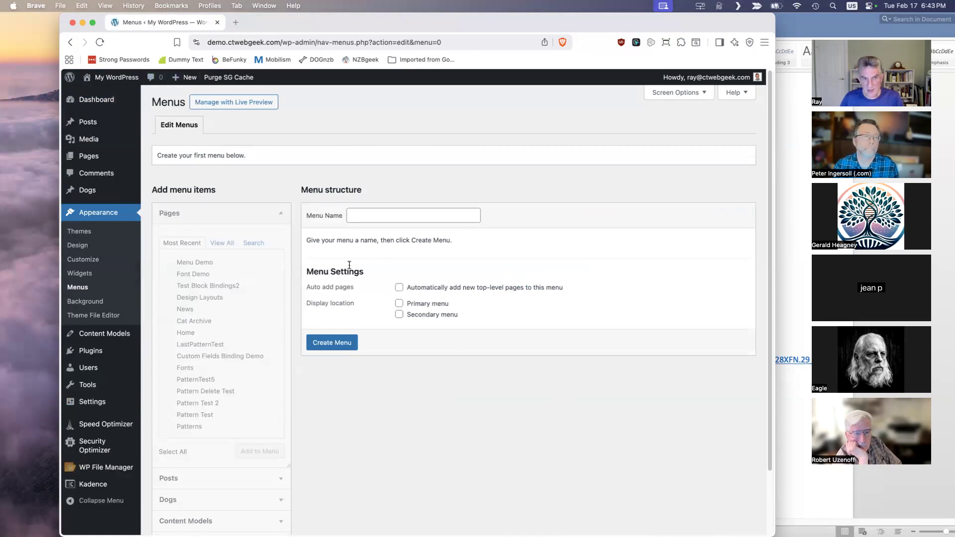
pyautogui.click(384, 214)
pyautogui.write('Primay')
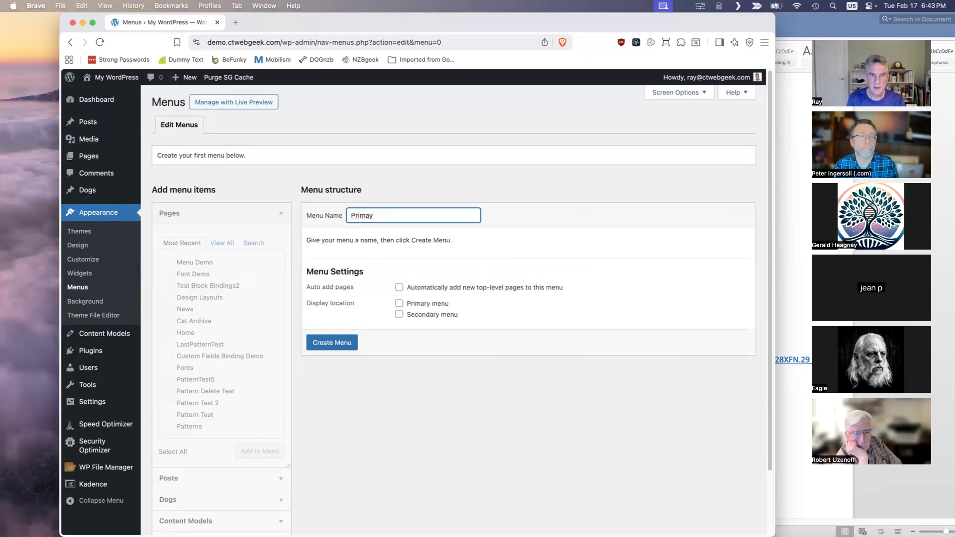
pyautogui.press('BackSpace')
pyautogui.write('ry Menu')
pyautogui.click(345, 350)
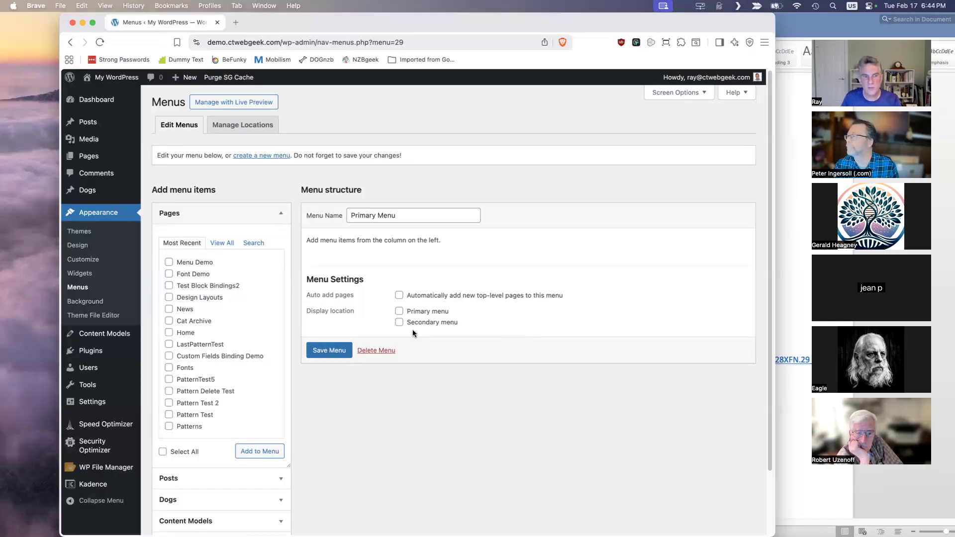
# - Add a custom link to the Primary Menu with the link text About Us and the URL #
pyautogui.scroll(-3, 337, 432)
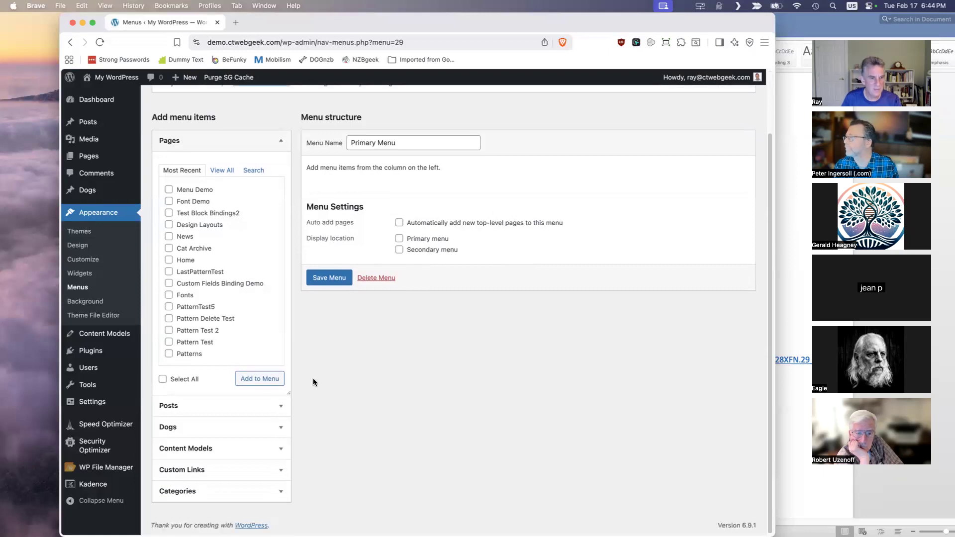
pyautogui.click(245, 469)
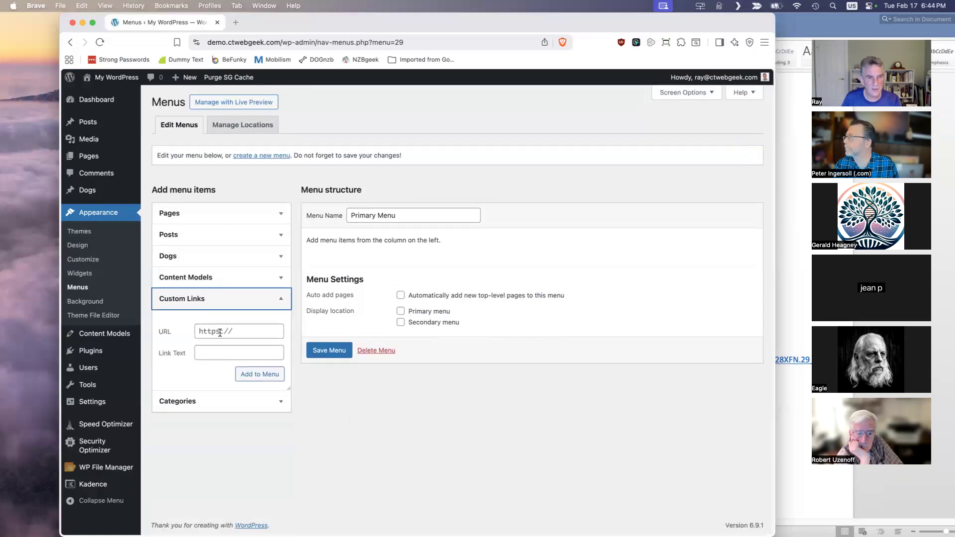
pyautogui.click(224, 353)
pyautogui.write('About Us')
pyautogui.click(241, 332)
pyautogui.write('#')
pyautogui.click(259, 375)
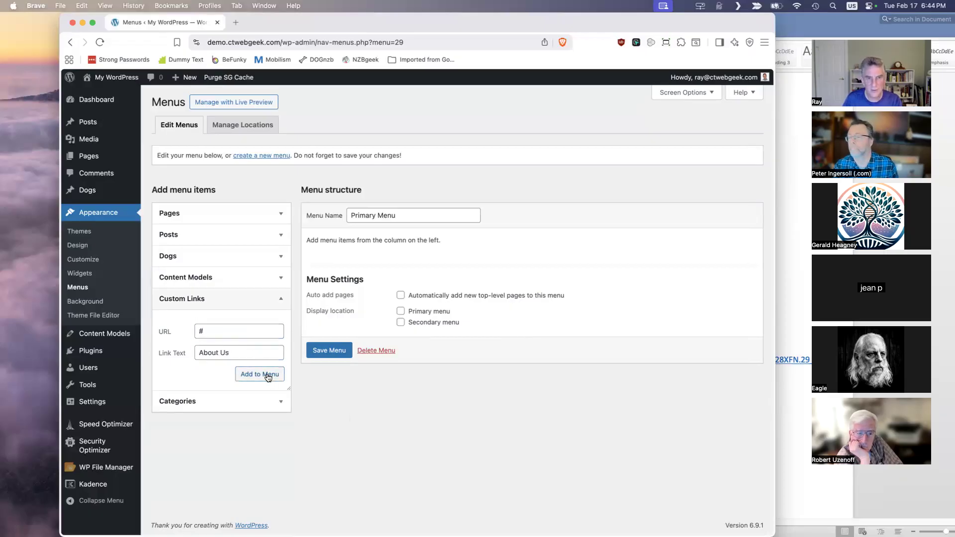
# - Add a second custom link to the menu with the link text Contact Us and the URL #
pyautogui.tripleClick(238, 332)
pyautogui.write('Contact Us')
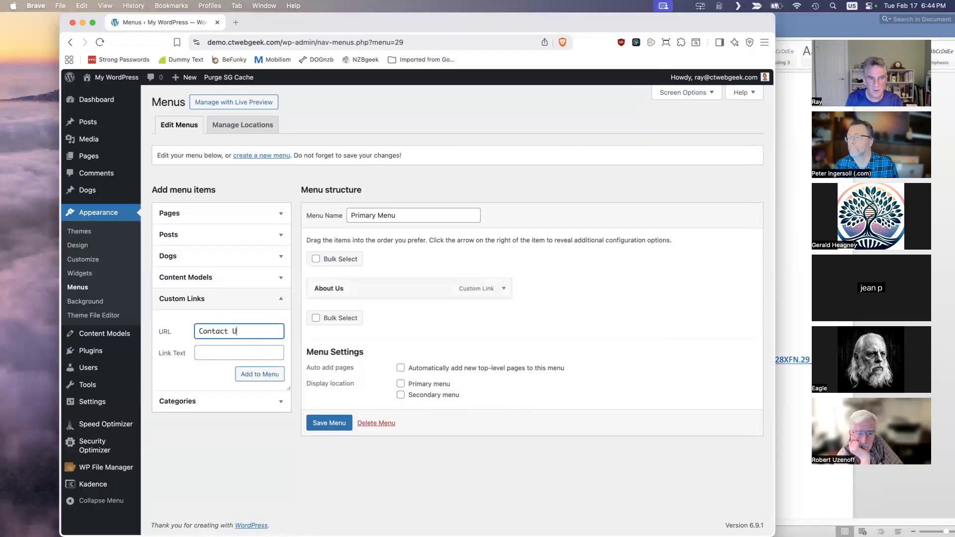
pyautogui.press('BackSpace')
pyautogui.press('BackSpace')
pyautogui.press('BackSpace')
pyautogui.press('BackSpace')
pyautogui.press('BackSpace')
pyautogui.press('BackSpace')
pyautogui.press('BackSpace')
pyautogui.press('BackSpace')
pyautogui.press('BackSpace')
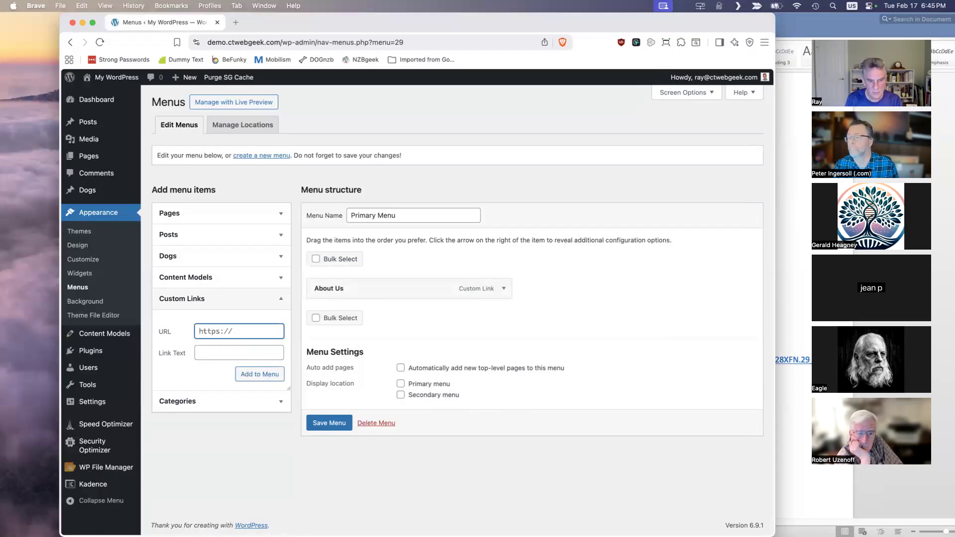
pyautogui.write('#')
pyautogui.press('Tab')
pyautogui.write('Cont')
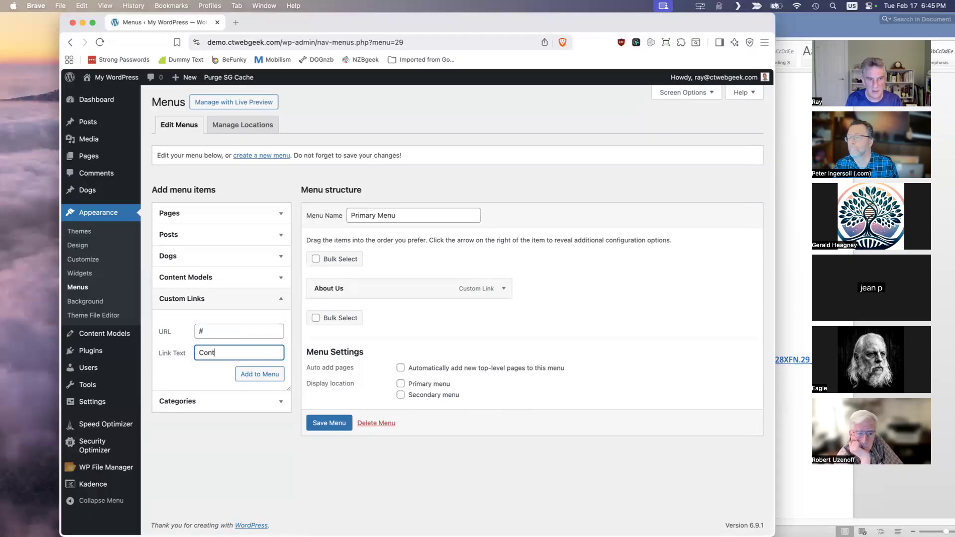
pyautogui.write('act Us')
pyautogui.click(259, 374)
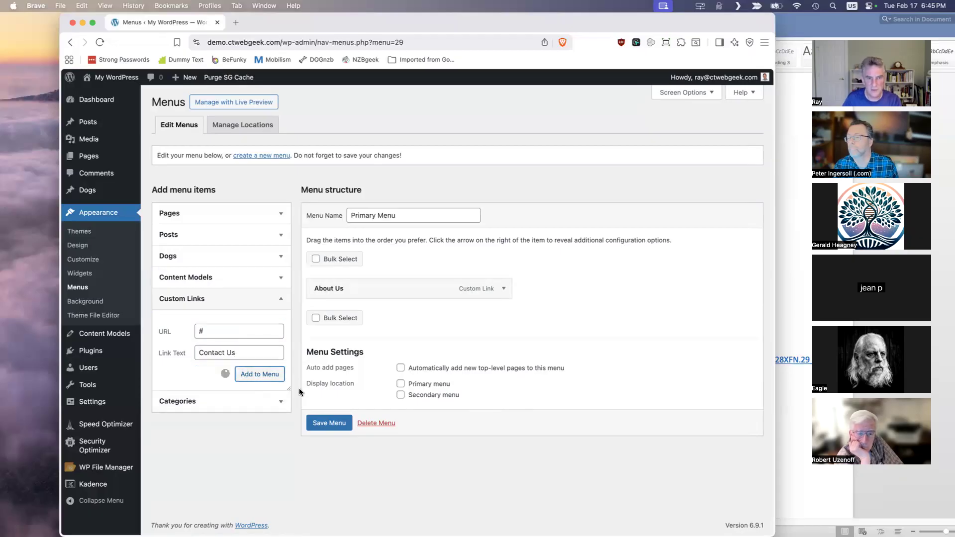
# - Save the Primary Menu with its two links and check the header on the site's home page
pyautogui.click(343, 449)
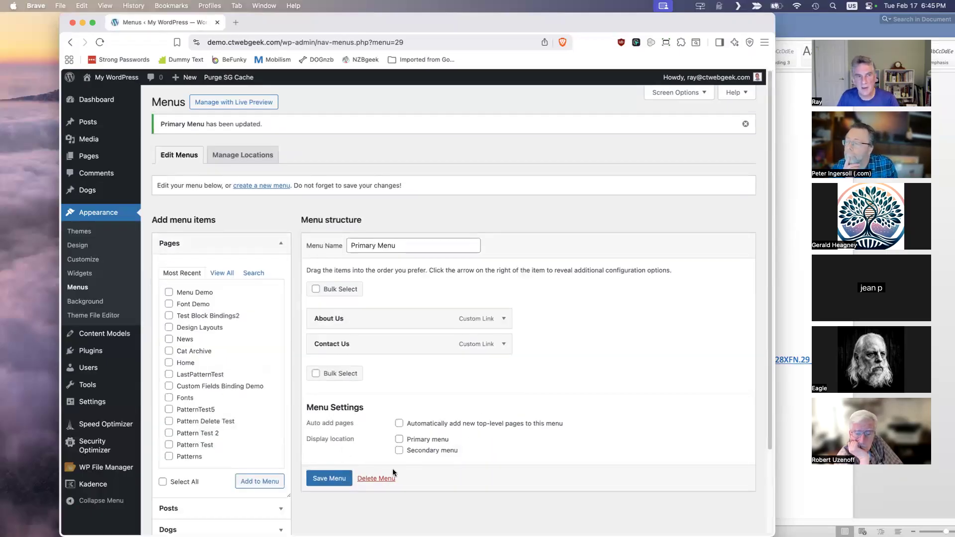
pyautogui.click(333, 481)
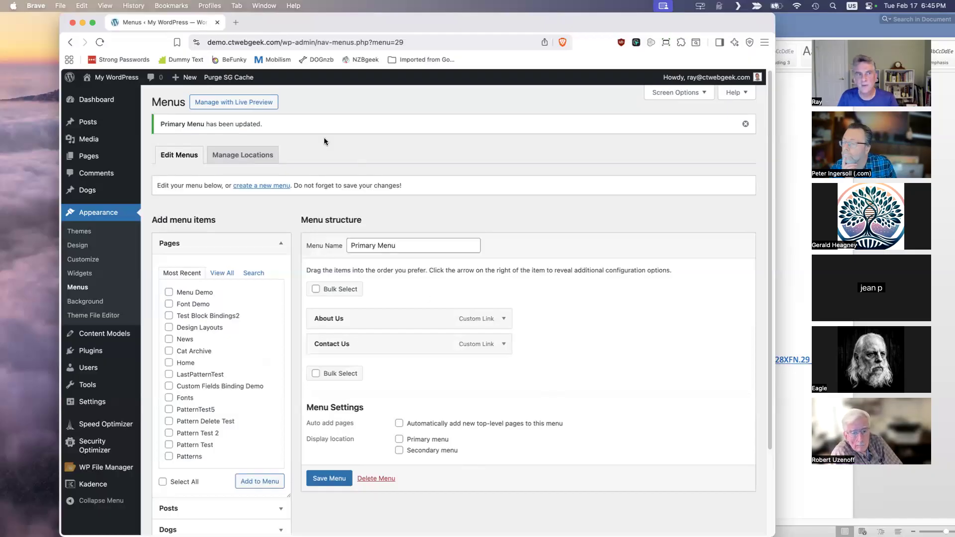
pyautogui.click(123, 79)
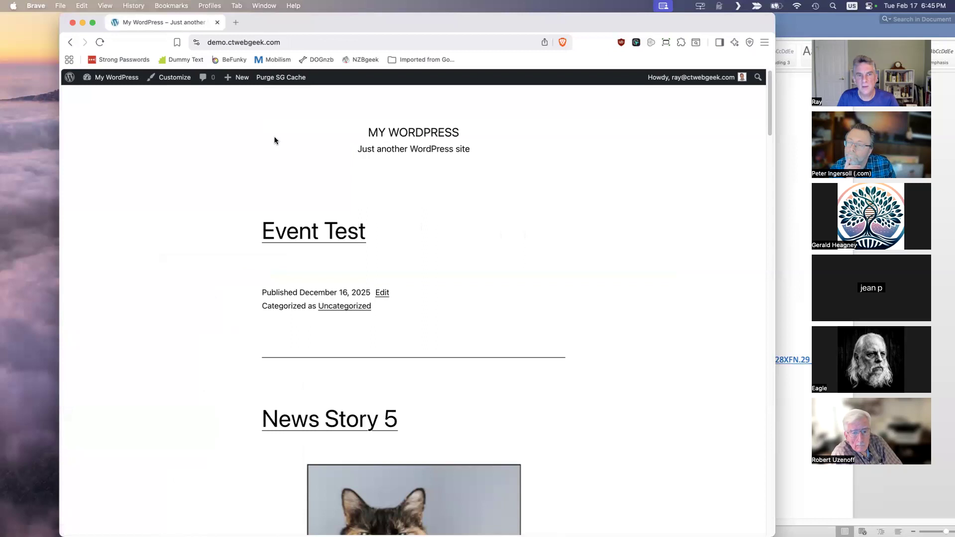
# - Return to the menu settings, assign the Primary Menu to the Primary menu display location, and save it
pyautogui.moveTo(114, 80)
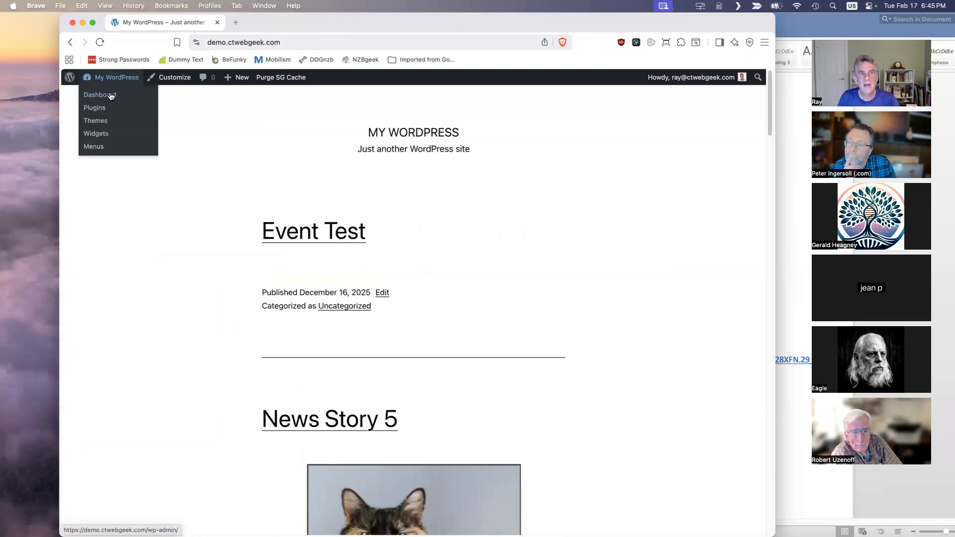
pyautogui.click(109, 106)
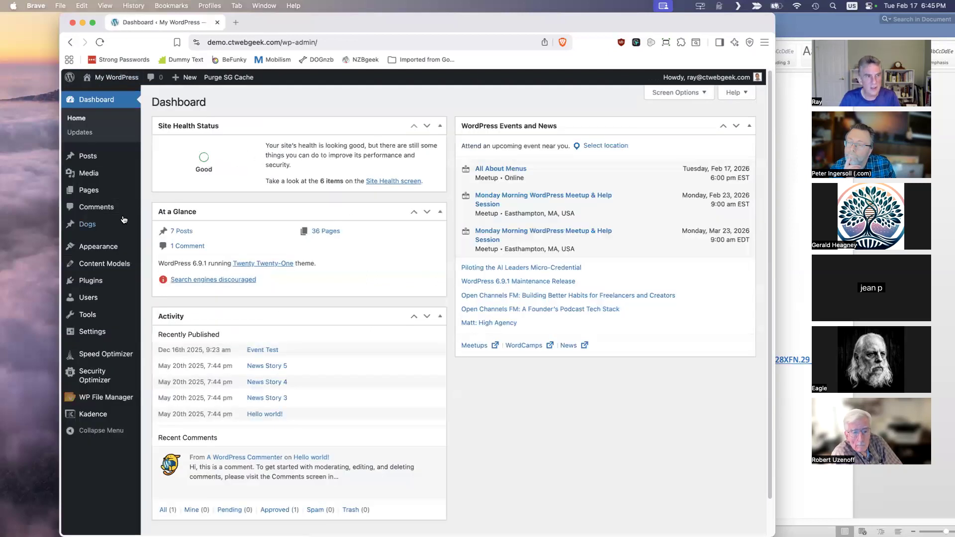
pyautogui.moveTo(110, 254)
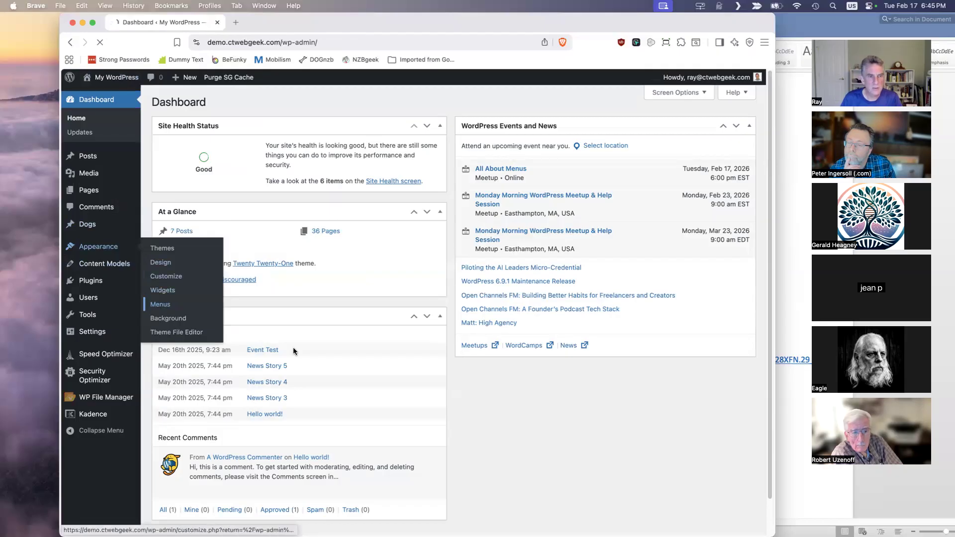
pyautogui.click(155, 305)
pyautogui.click(399, 411)
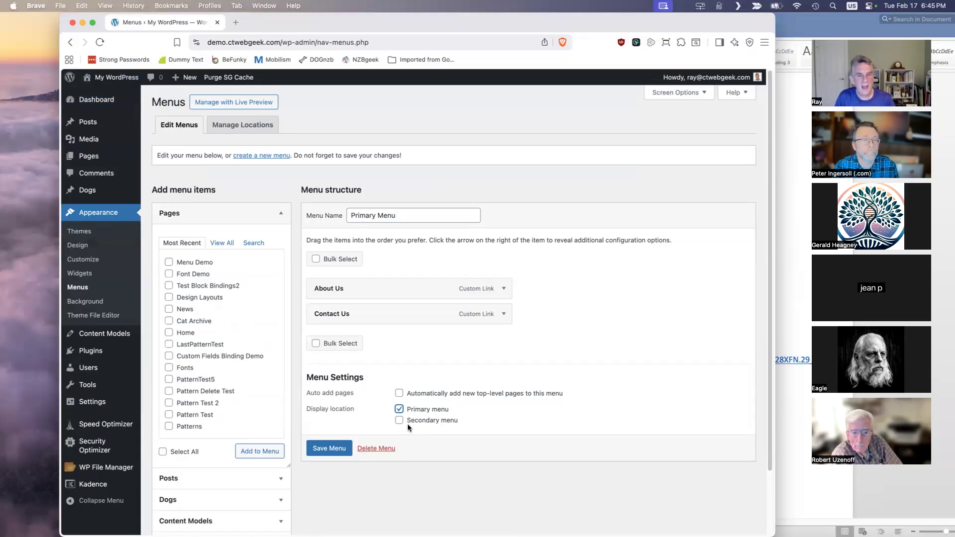
pyautogui.click(330, 448)
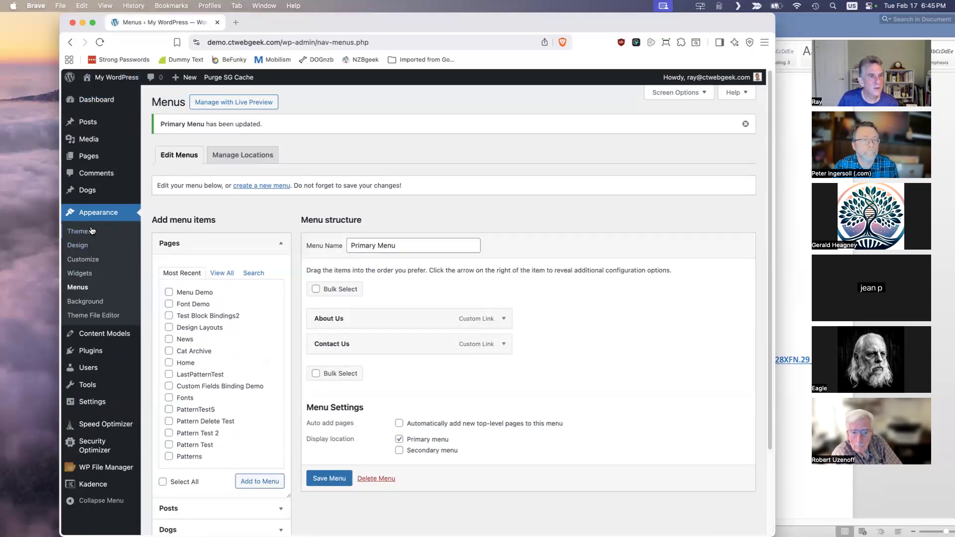
# - Review the installed themes and the menu locations that the active Twenty Twenty-One theme supports
pyautogui.click(82, 231)
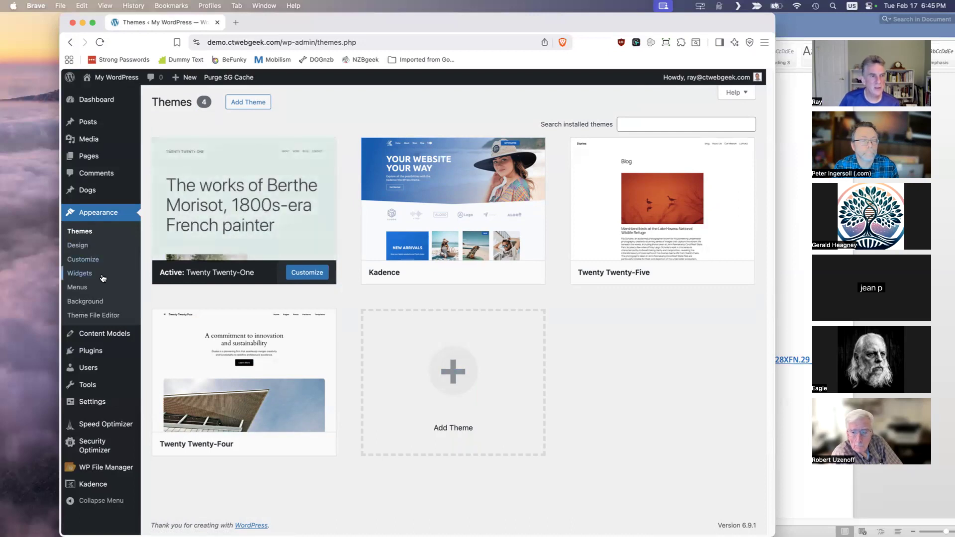
pyautogui.click(87, 287)
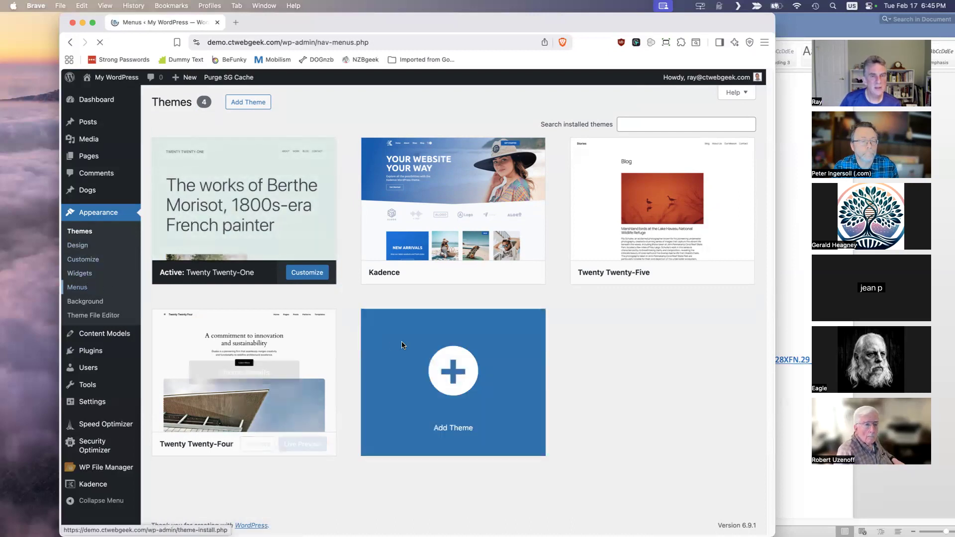
pyautogui.click(249, 127)
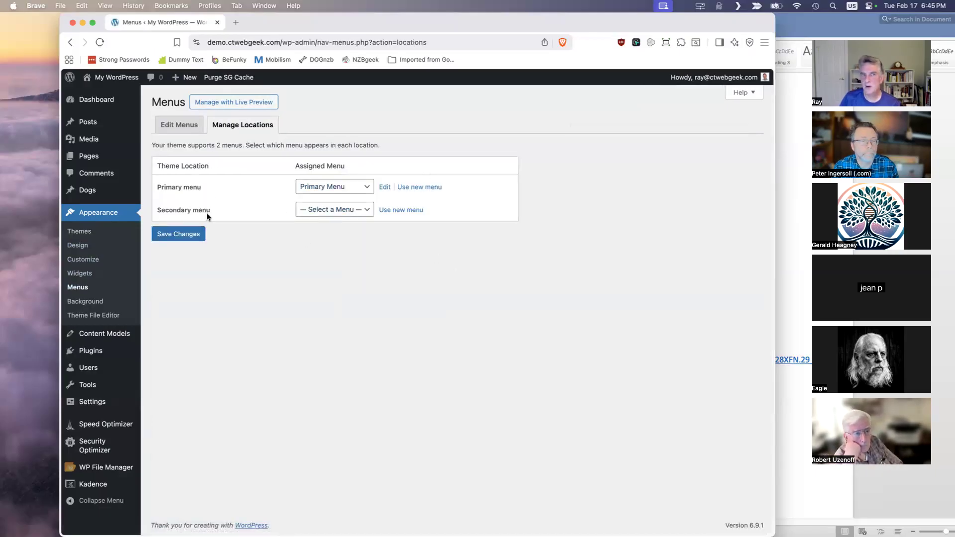
# - Activate the Twenty Twenty-Four theme to compare its Appearance options, and switch the site to the Kadence theme
pyautogui.click(87, 231)
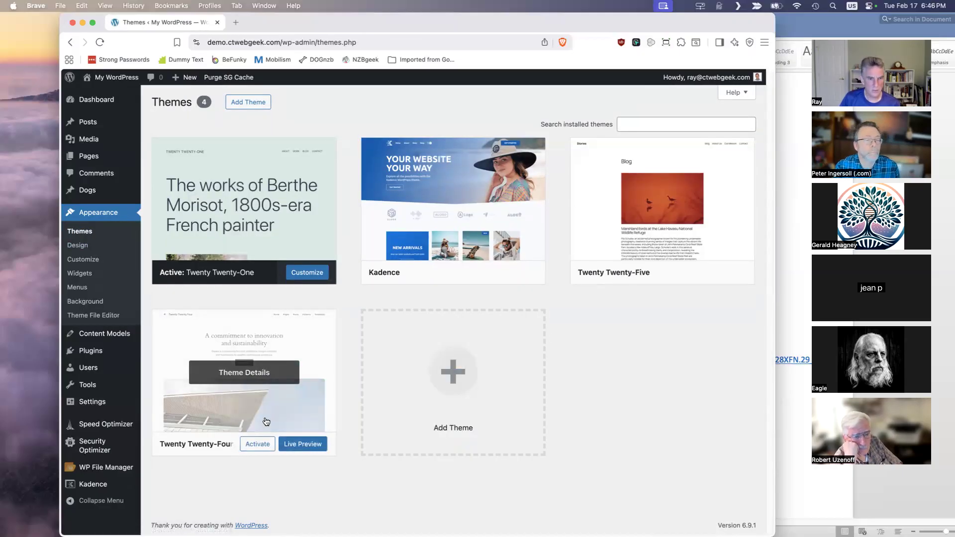
pyautogui.click(426, 420)
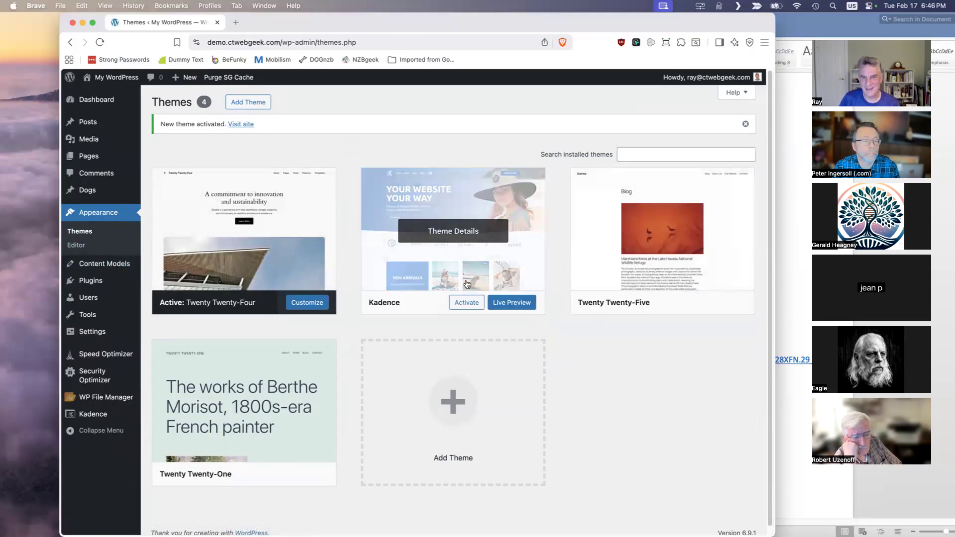
pyautogui.click(466, 302)
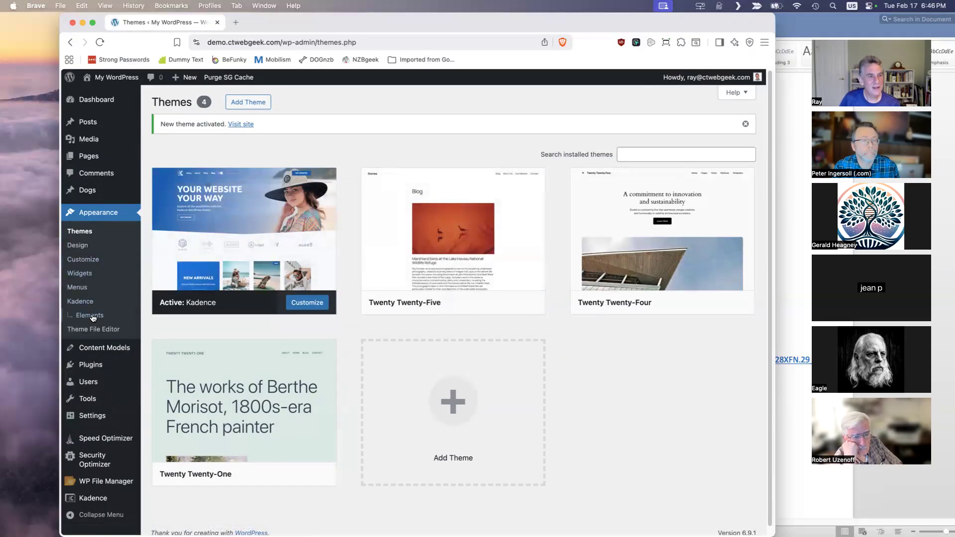
# - Examine the menu display locations offered by Kadence, and reactivate the Twenty Twenty-One theme
pyautogui.click(84, 291)
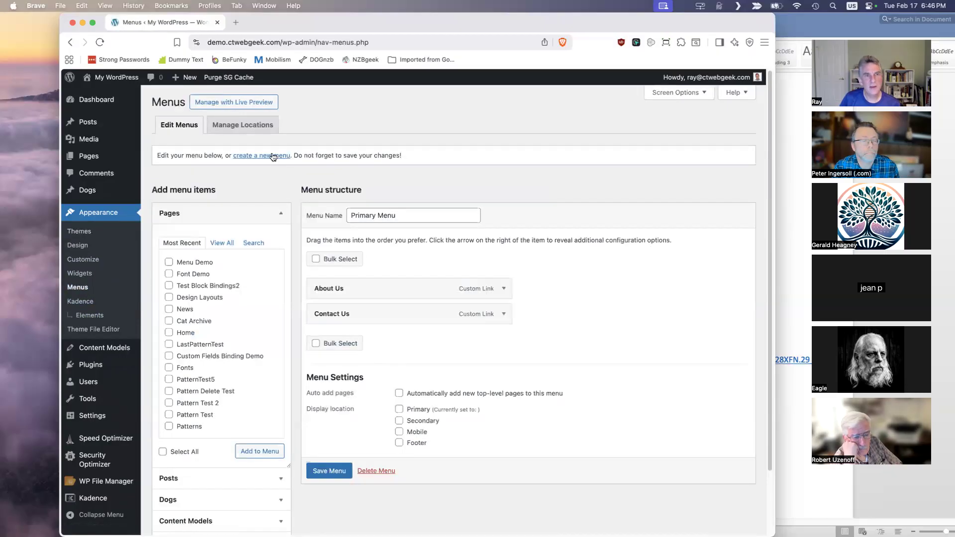
pyautogui.click(253, 125)
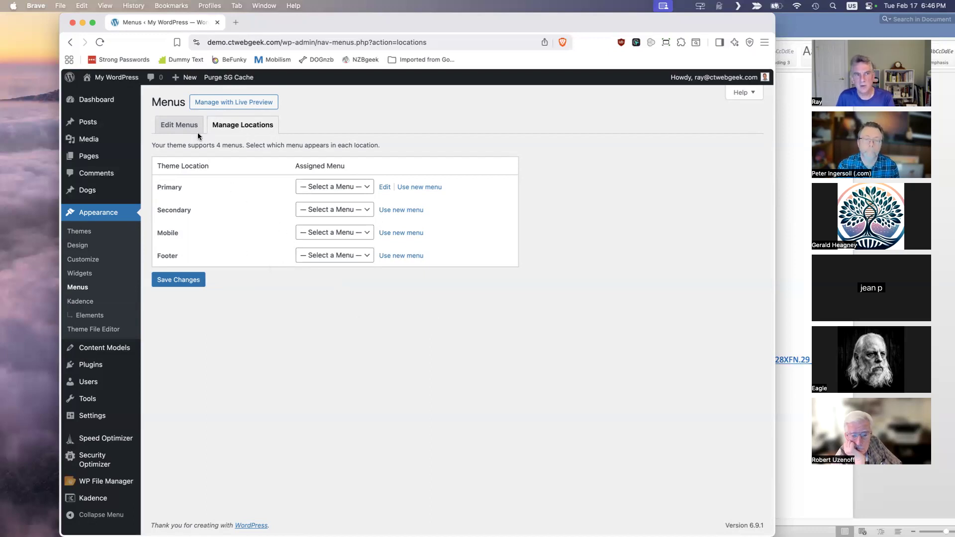
pyautogui.click(90, 237)
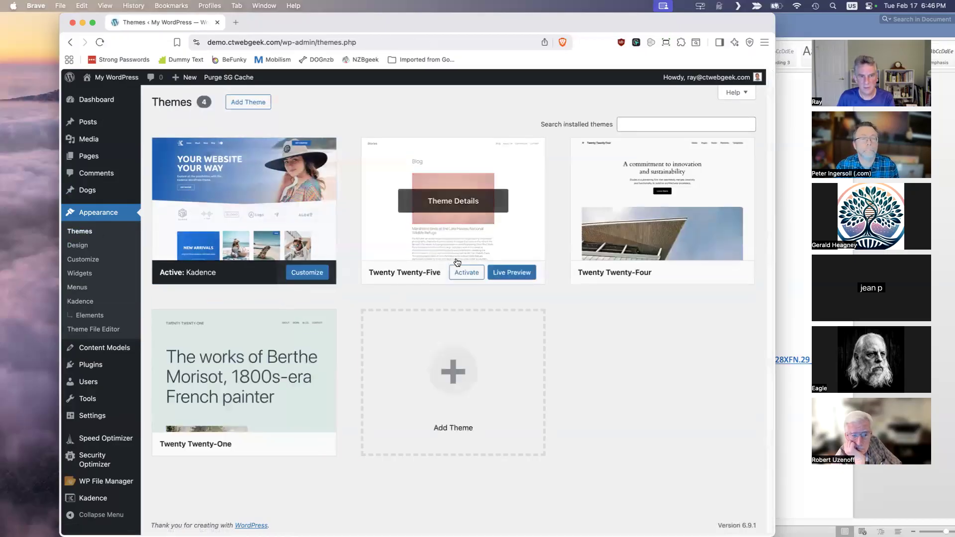
pyautogui.click(291, 446)
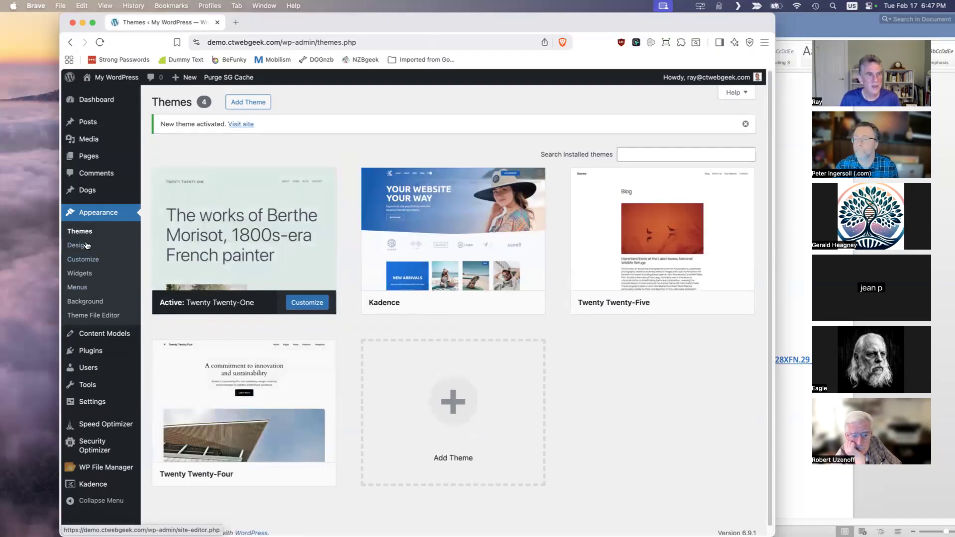
# - Open the menu editor for the Primary Menu, collapse the Pages options and expand the Custom Links options
pyautogui.click(78, 288)
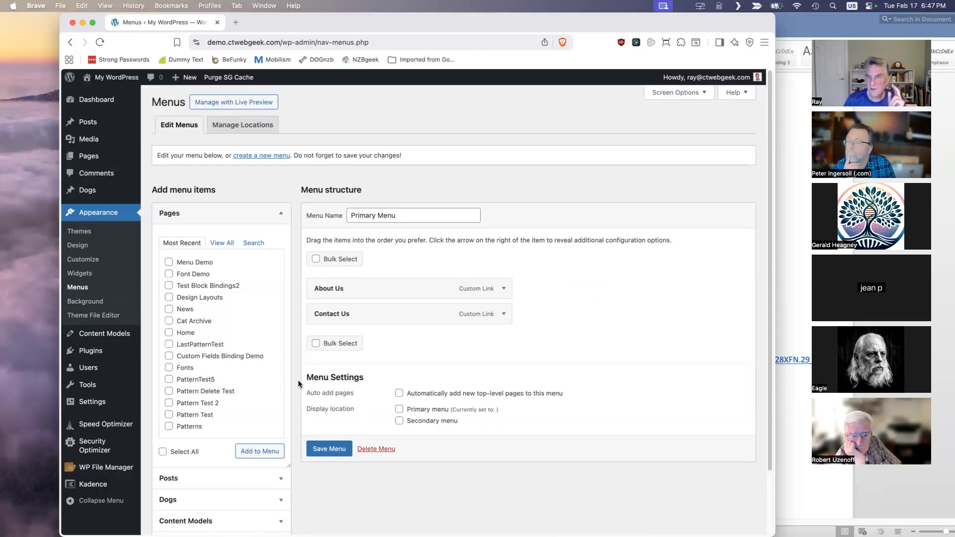
pyautogui.scroll(-2, 252, 371)
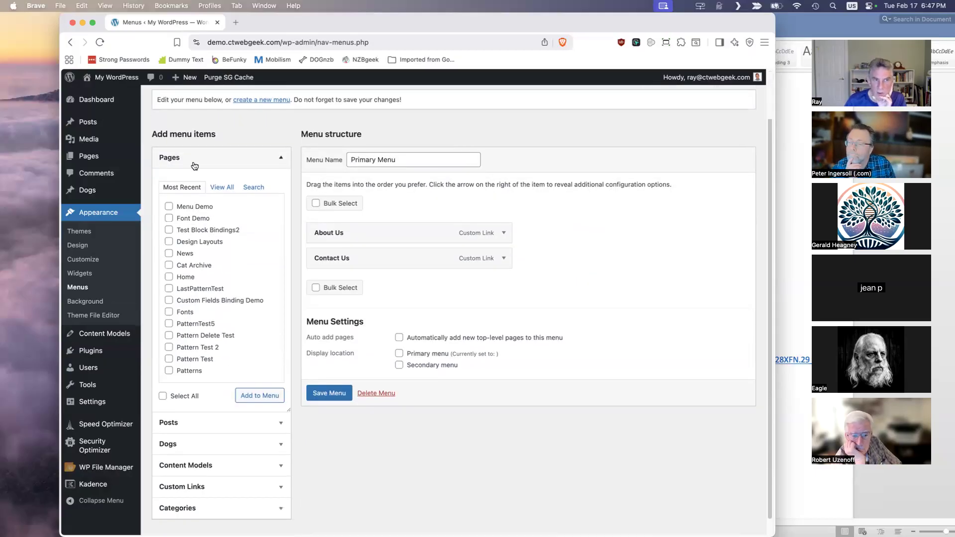
pyautogui.click(271, 159)
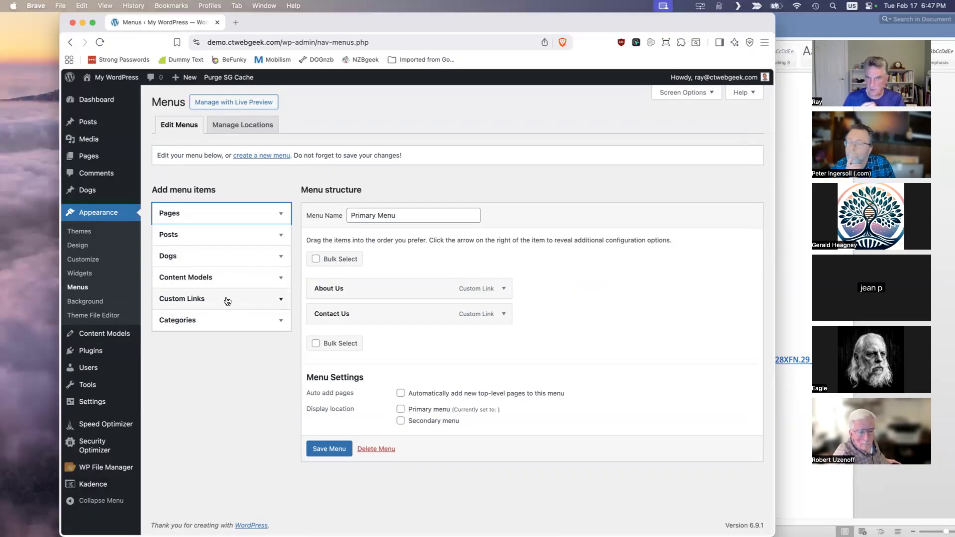
pyautogui.click(227, 300)
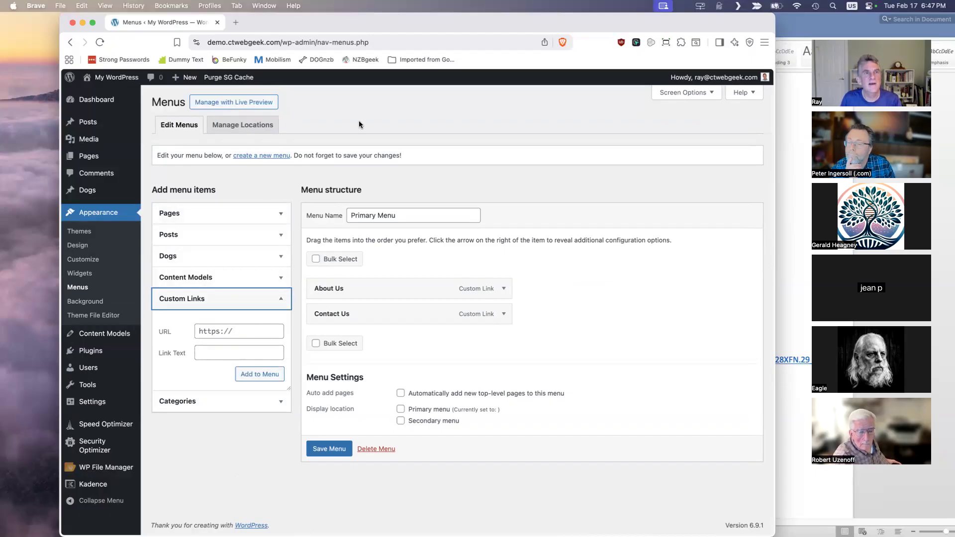
pyautogui.click(238, 20)
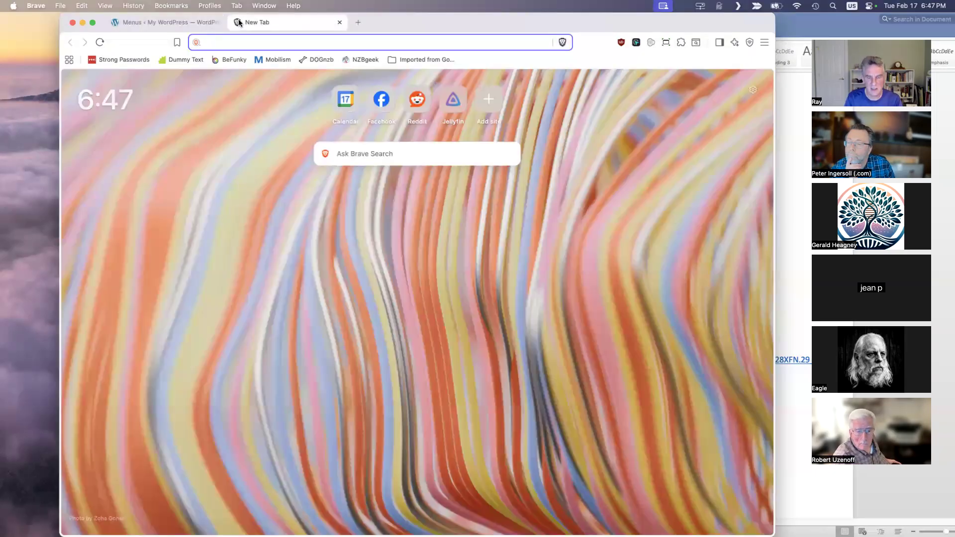
pyautogui.write('google.com')
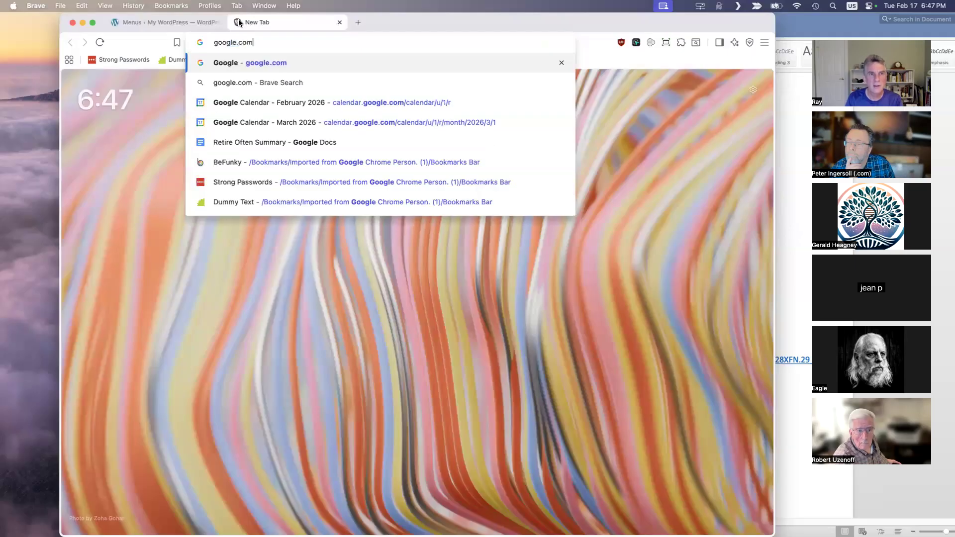
pyautogui.click(160, 20)
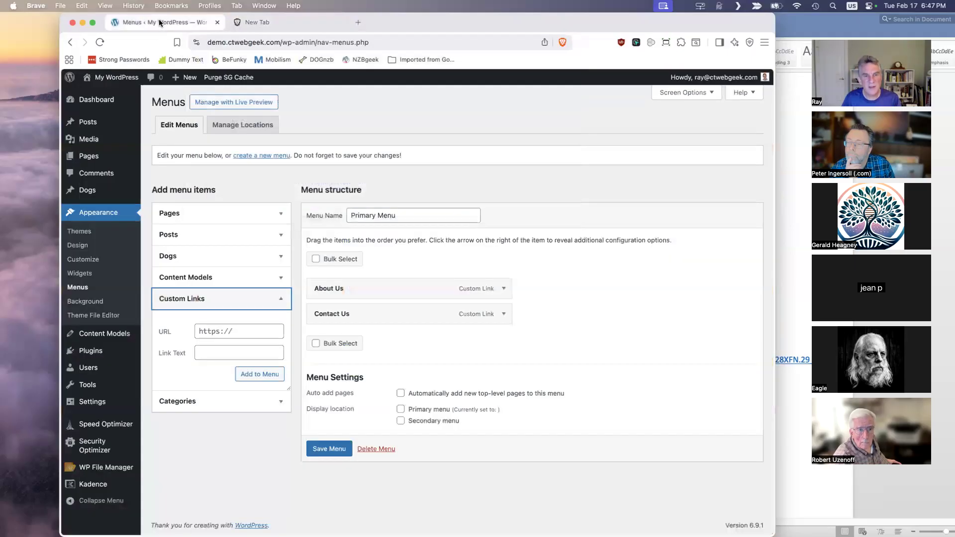
pyautogui.click(215, 331)
pyautogui.write('google.com/')
pyautogui.press('Tab')
pyautogui.write('Google')
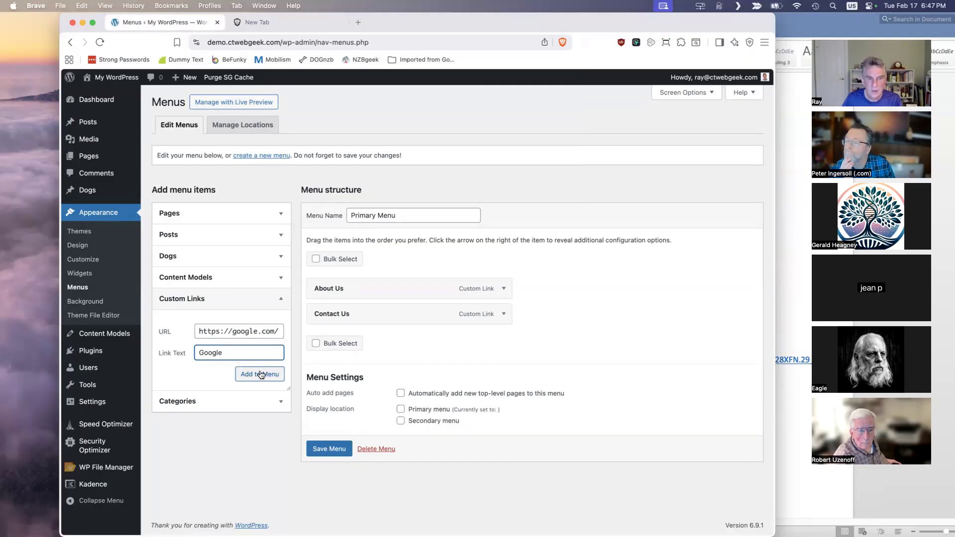
pyautogui.click(259, 374)
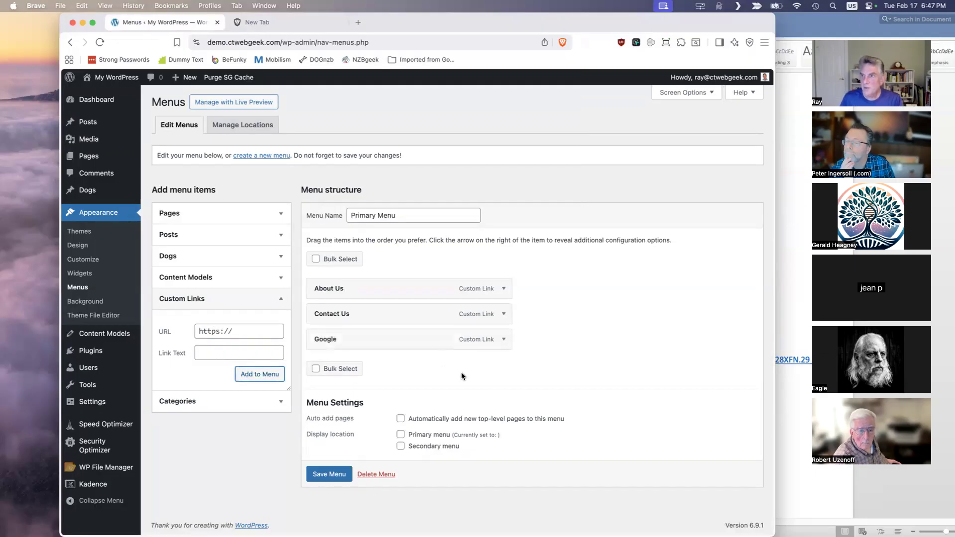
pyautogui.click(504, 290)
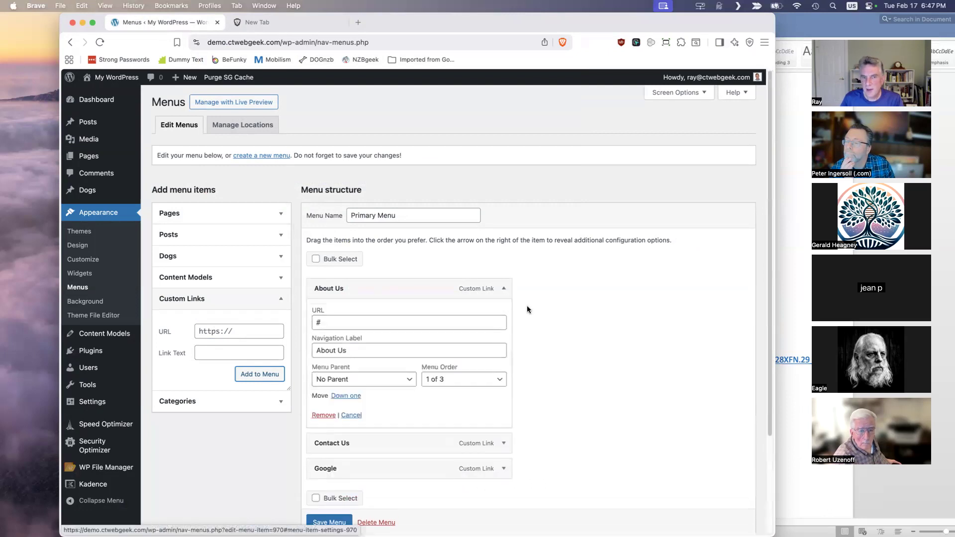
pyautogui.click(338, 524)
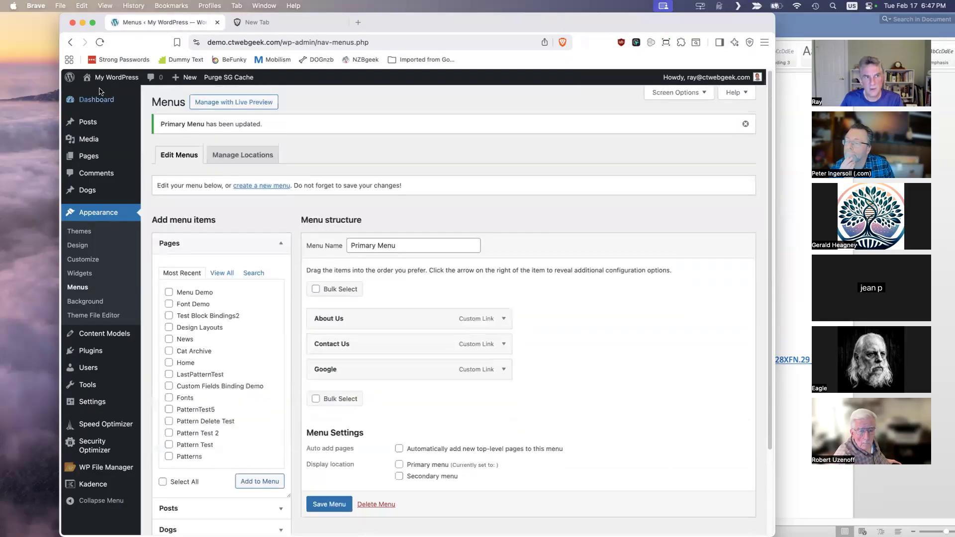
# - Open the site's front page in a new tab and check its header and footer for the menu
pyautogui.rightClick(102, 93)
pyautogui.click(121, 100)
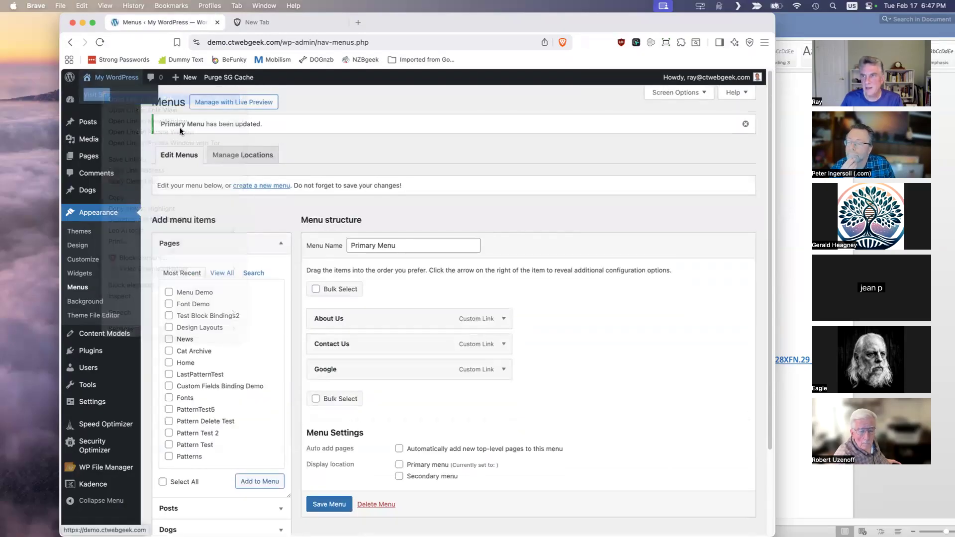
pyautogui.click(273, 21)
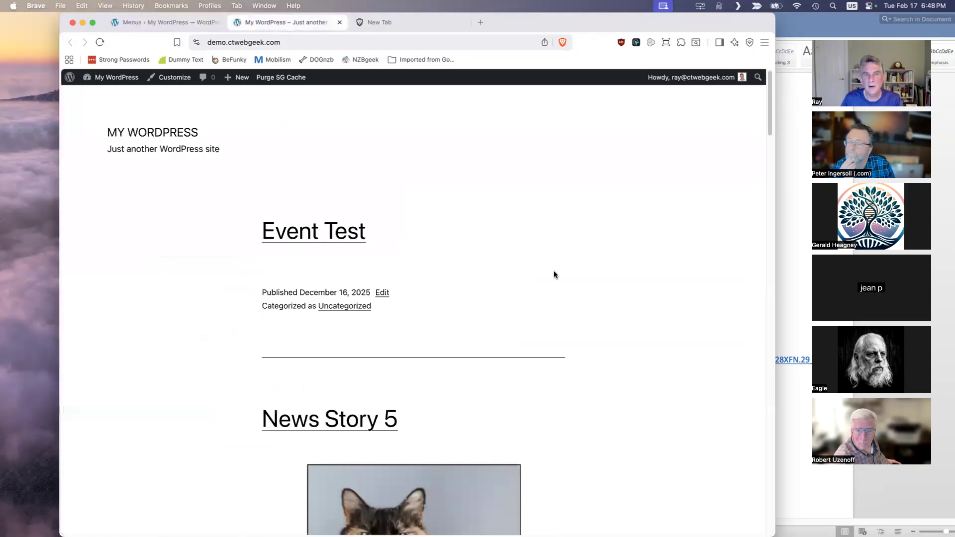
pyautogui.scroll(-20, 562, 222)
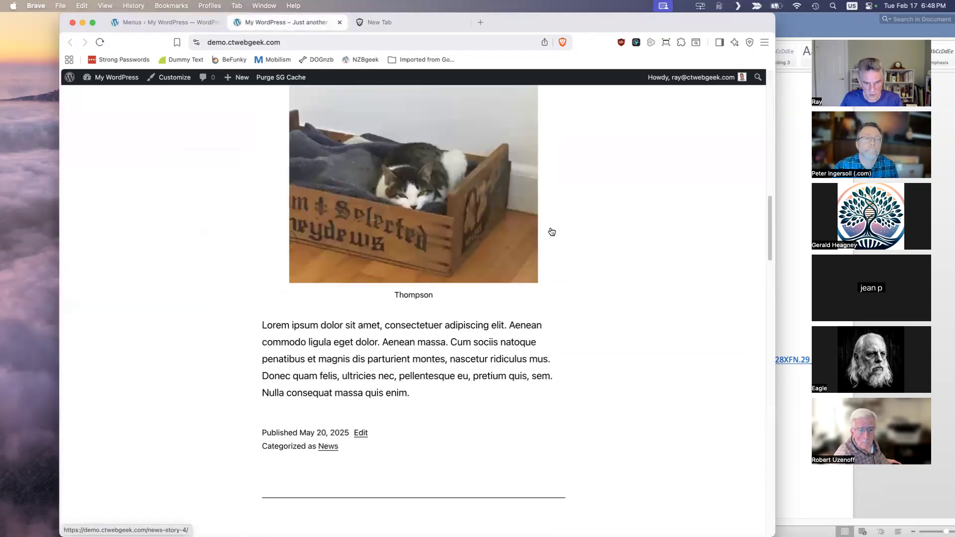
pyautogui.scroll(-15, 551, 234)
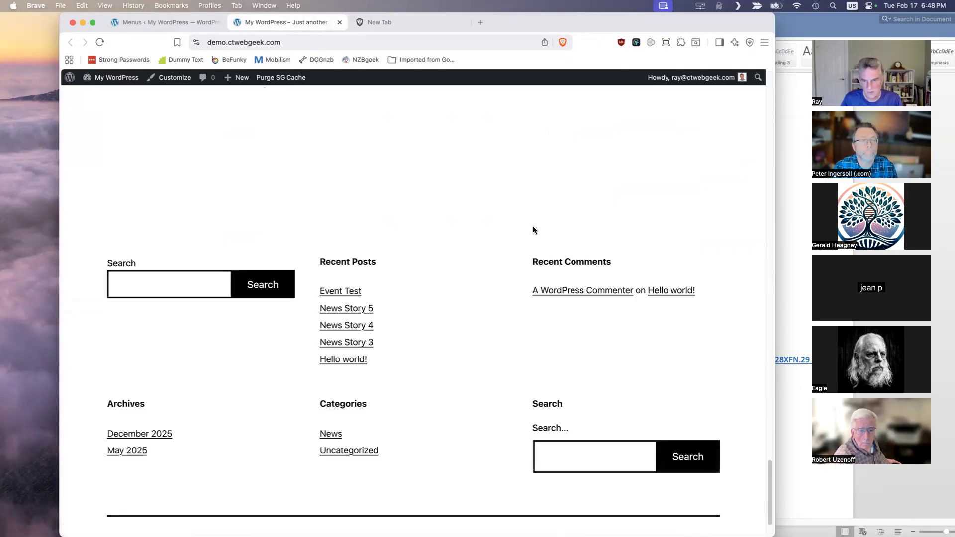
pyautogui.scroll(-2, 533, 226)
pyautogui.scroll(15, 533, 224)
pyautogui.scroll(20, 533, 227)
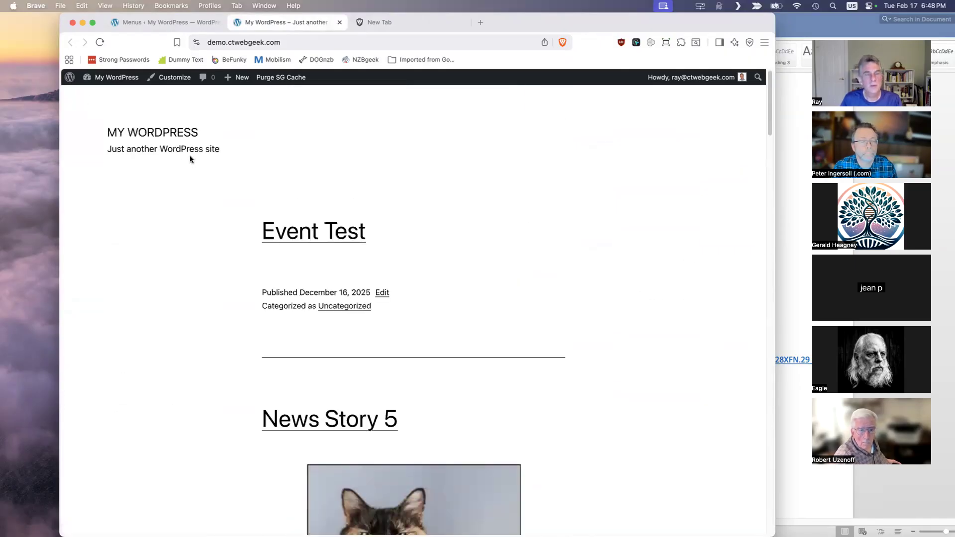
# - Assign the Primary Menu to the Primary menu display location, save it, and reload the site's front page
pyautogui.click(180, 23)
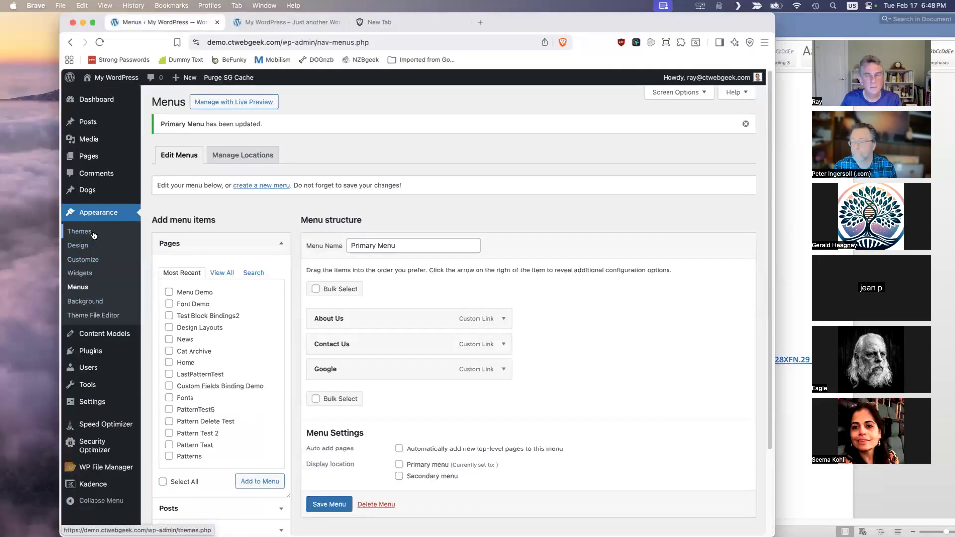
pyautogui.click(400, 465)
pyautogui.scroll(-1, 339, 506)
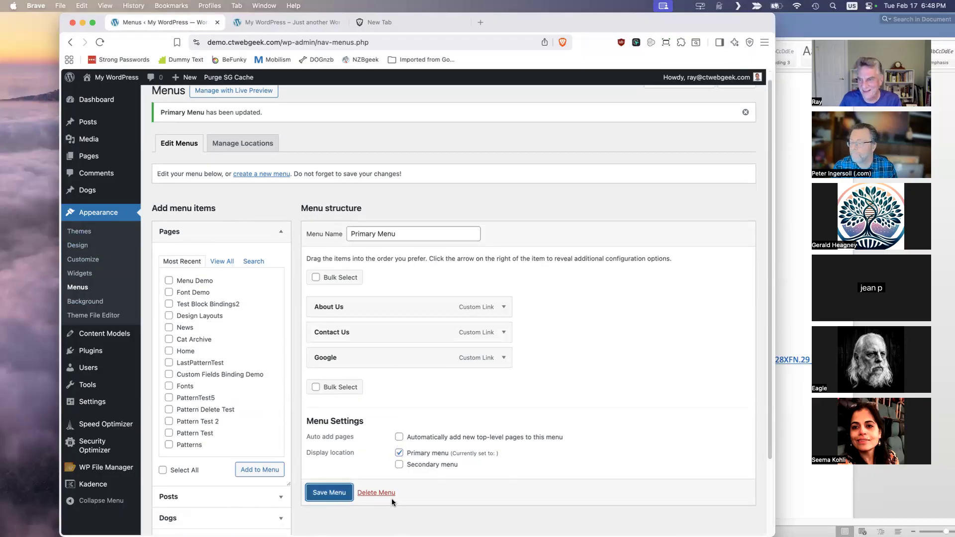
pyautogui.click(337, 494)
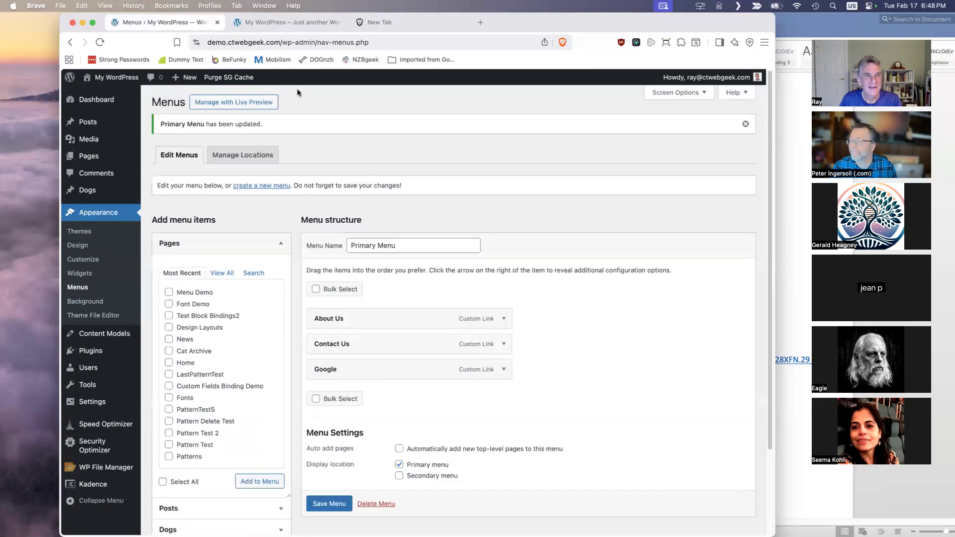
pyautogui.click(297, 20)
pyautogui.click(100, 42)
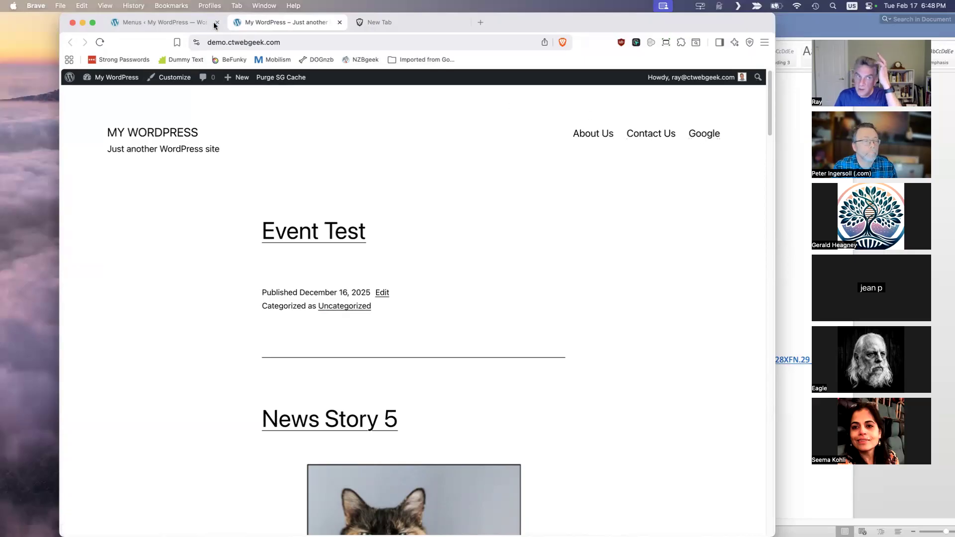
# - Add the News and Cat Archive pages to the Primary Menu and nest them under About Us, with Cat Archive first
pyautogui.click(194, 25)
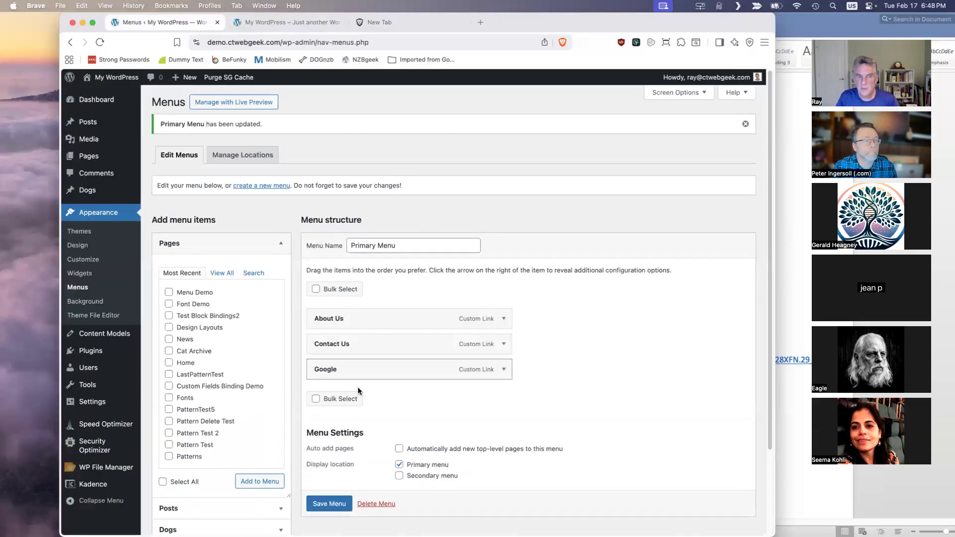
pyautogui.click(503, 319)
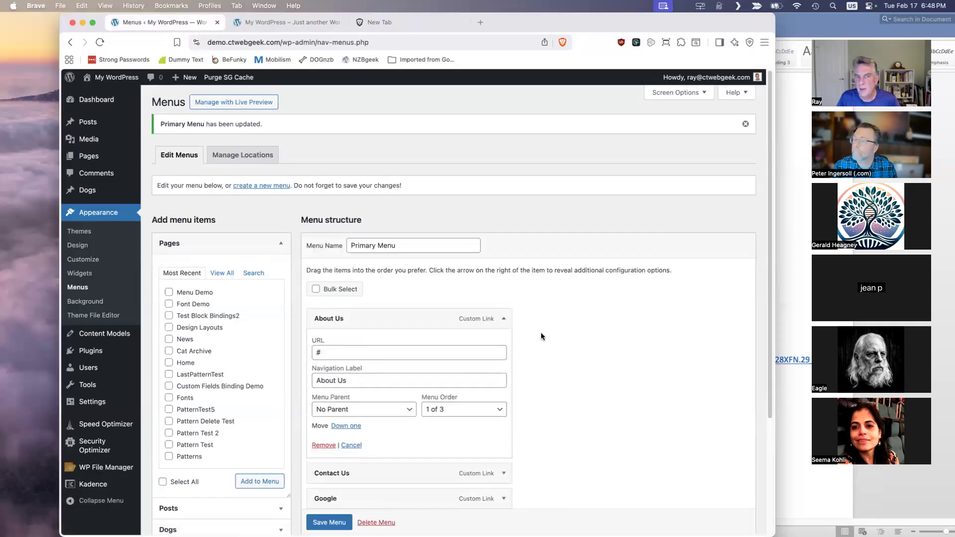
pyautogui.click(504, 319)
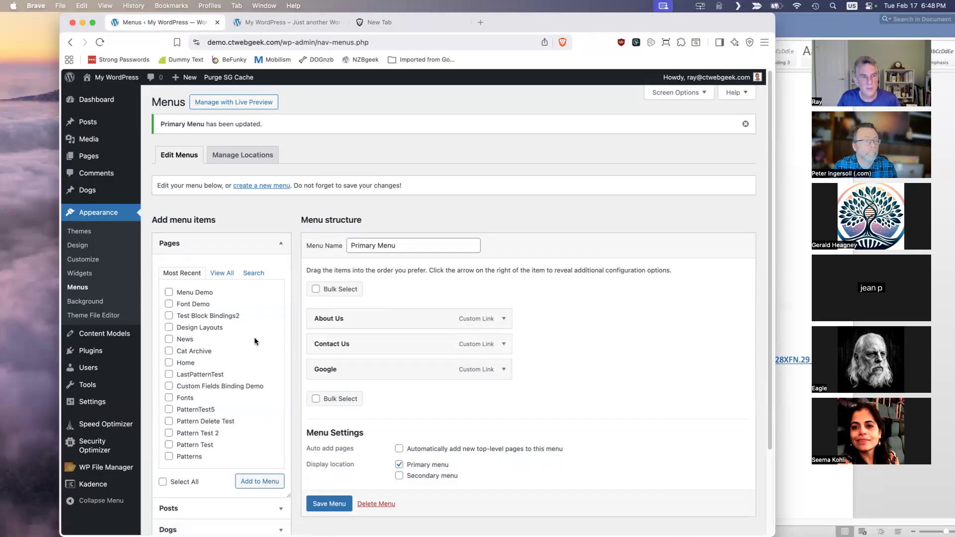
pyautogui.click(169, 340)
pyautogui.click(170, 351)
pyautogui.click(263, 482)
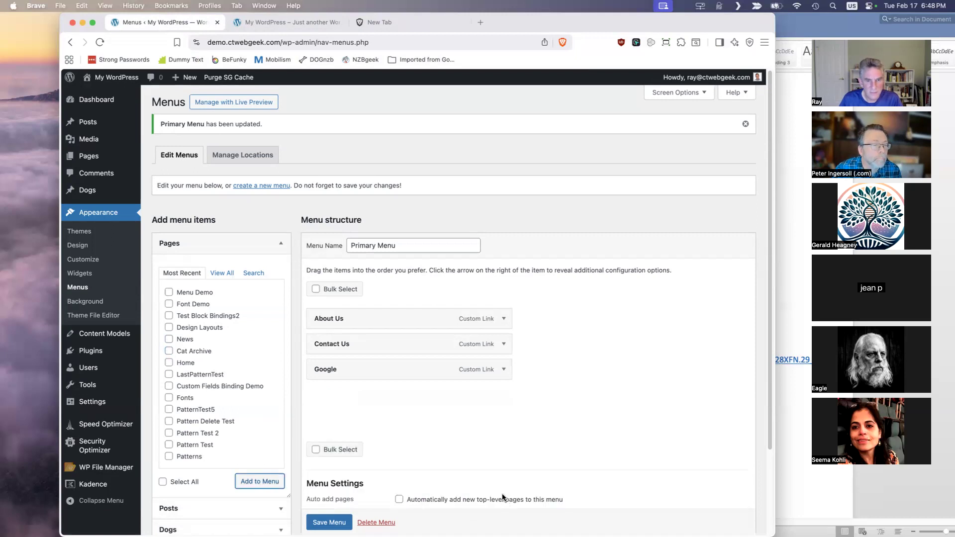
pyautogui.moveTo(415, 408); pyautogui.dragTo(427, 344)
pyautogui.moveTo(380, 416); pyautogui.dragTo(377, 347)
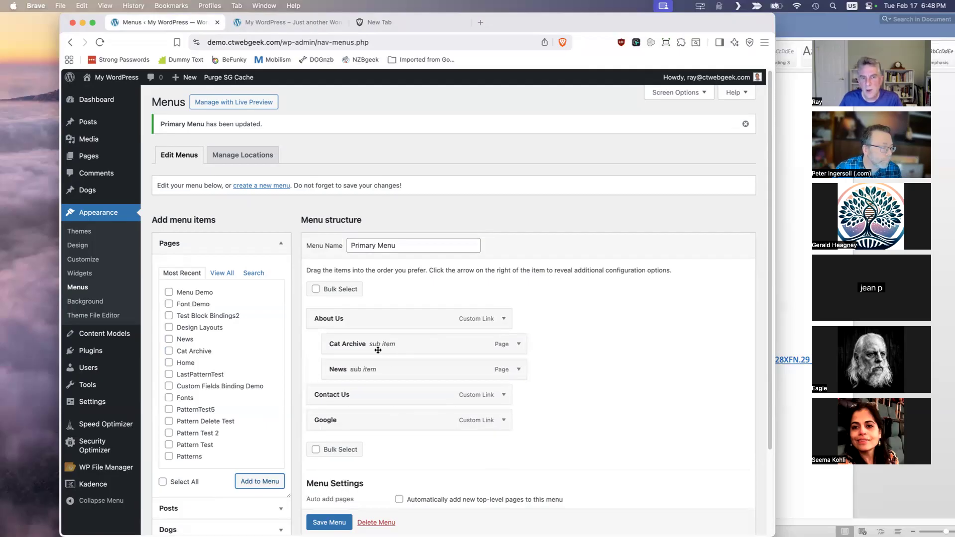
# - Save the menu and check the About Us submenu on the site's front page
pyautogui.click(329, 522)
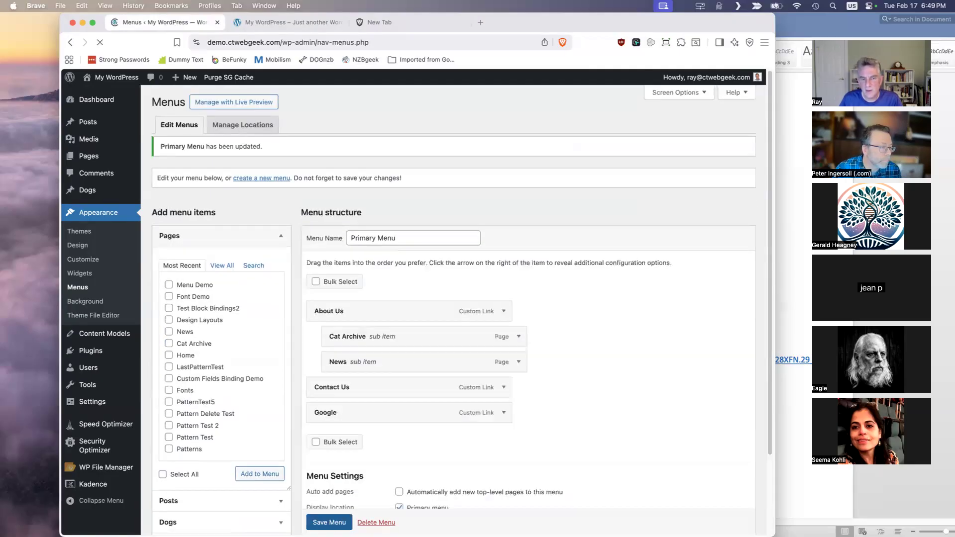
pyautogui.click(305, 22)
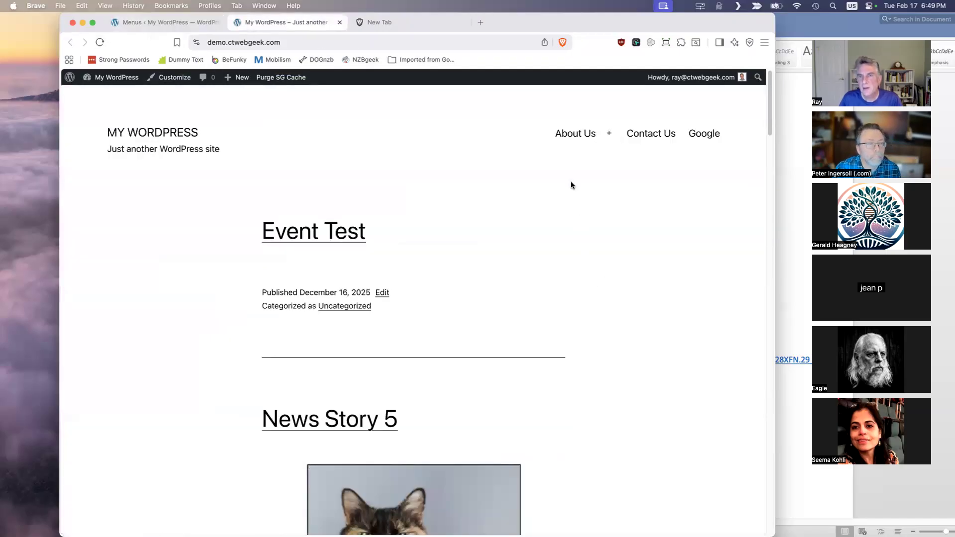
pyautogui.moveTo(583, 134)
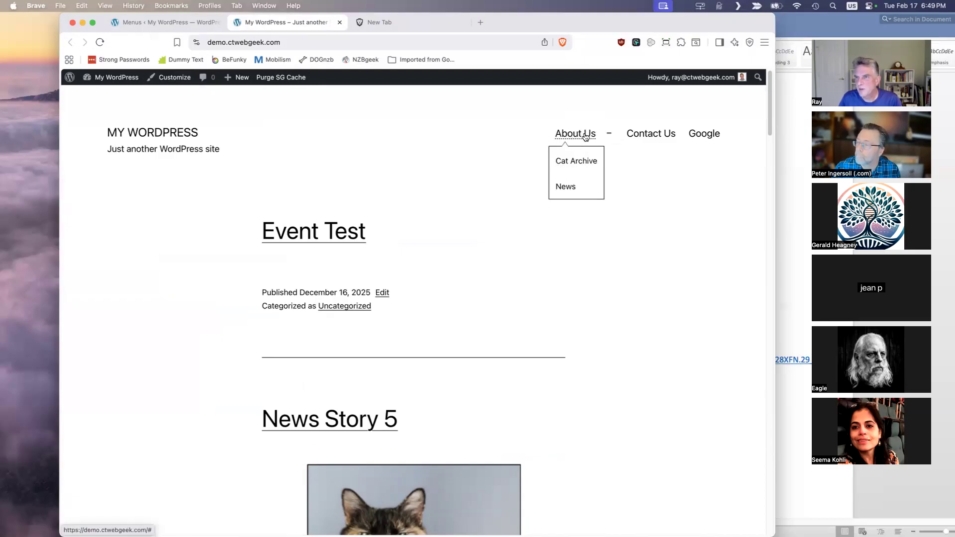
# - Clear the URL of the About Us menu item, save the menu, and reload the site's front page
pyautogui.click(194, 23)
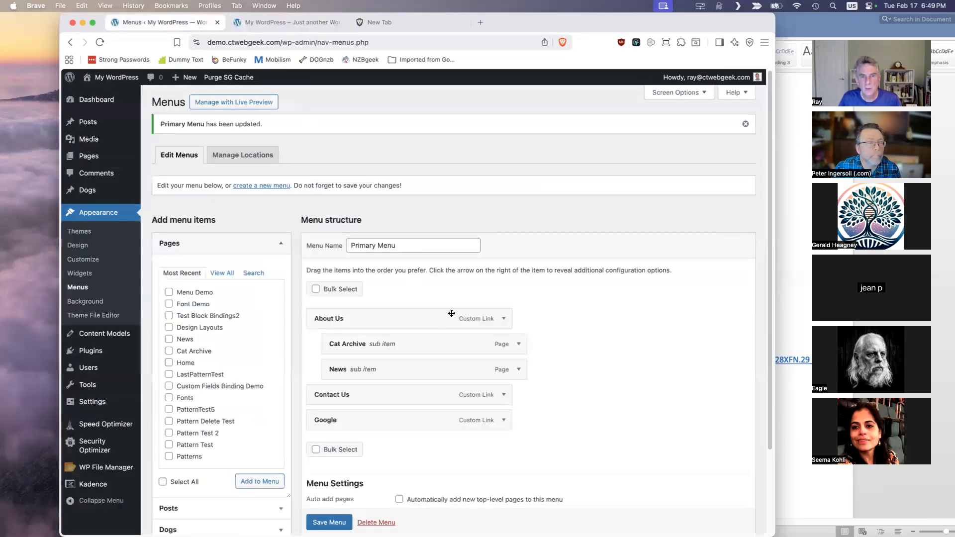
pyautogui.click(504, 319)
pyautogui.moveTo(328, 352); pyautogui.dragTo(305, 351)
pyautogui.press('BackSpace')
pyautogui.click(329, 522)
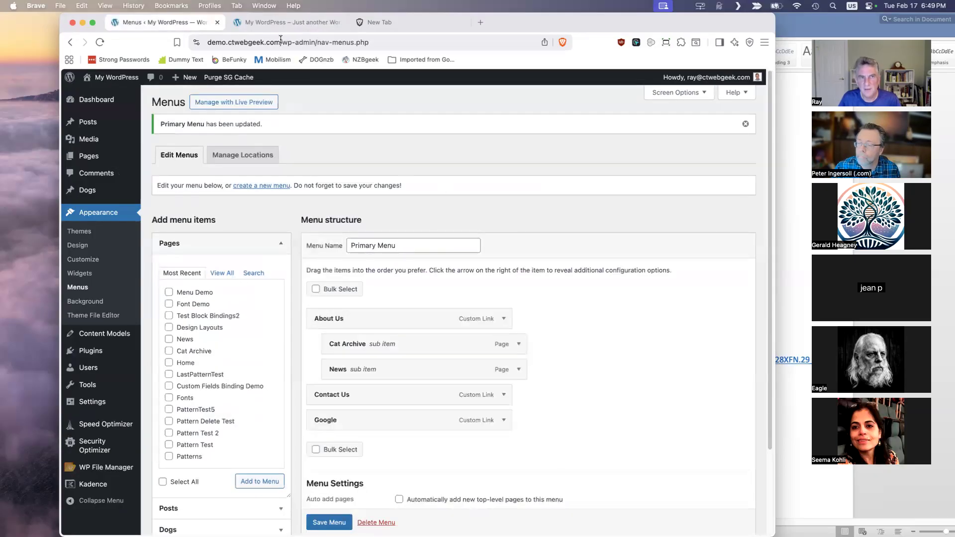
pyautogui.click(286, 22)
pyautogui.click(100, 42)
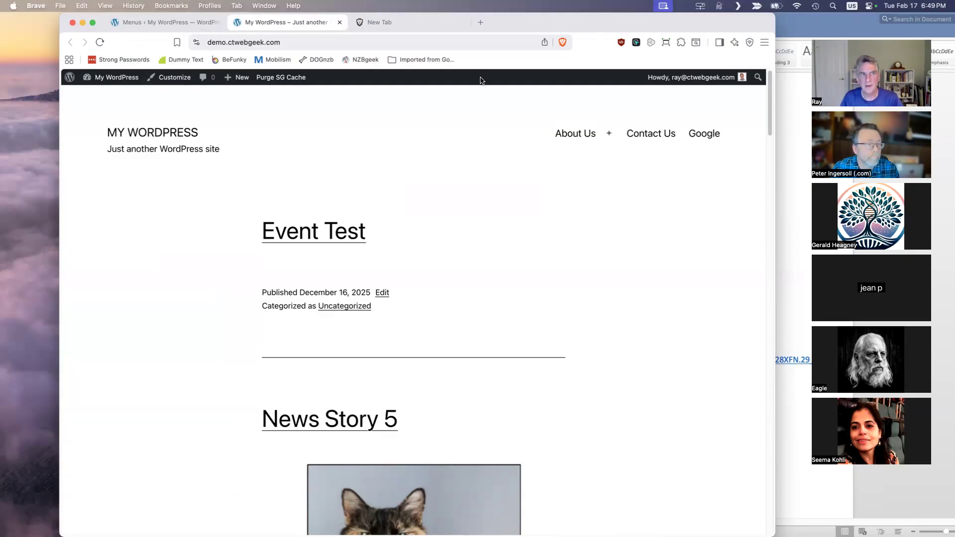
# - Return to the menu editor and review the Primary Menu's structure and display location settings
pyautogui.click(171, 22)
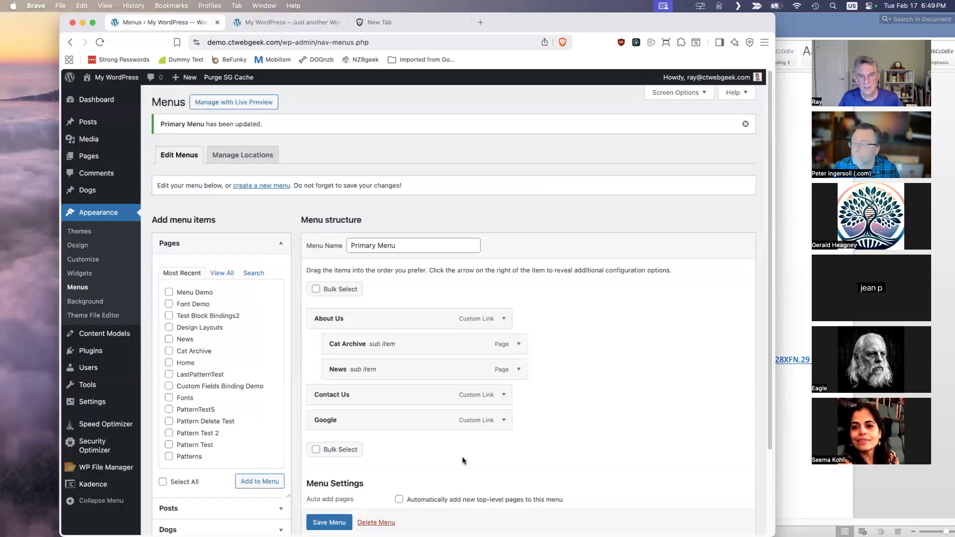
pyautogui.scroll(-2, 463, 461)
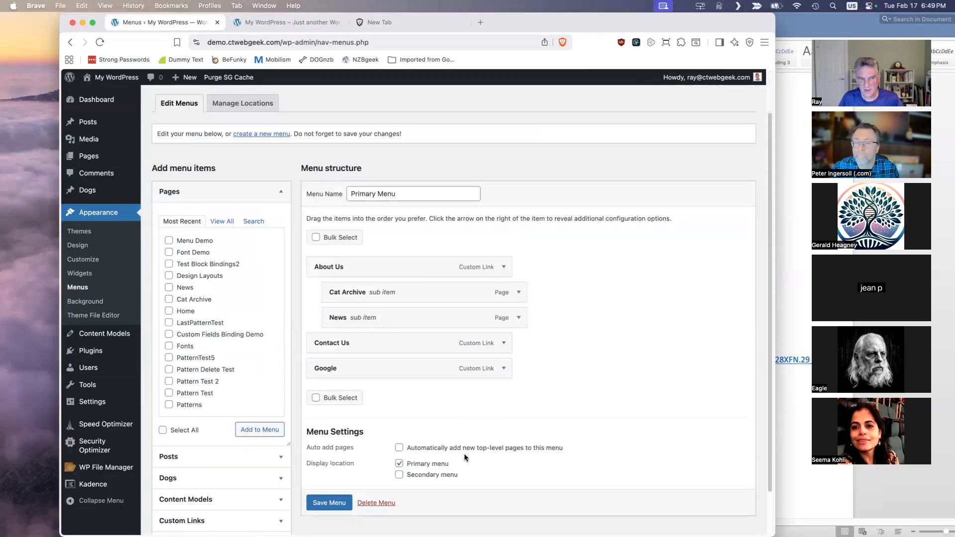
pyautogui.scroll(-1, 478, 421)
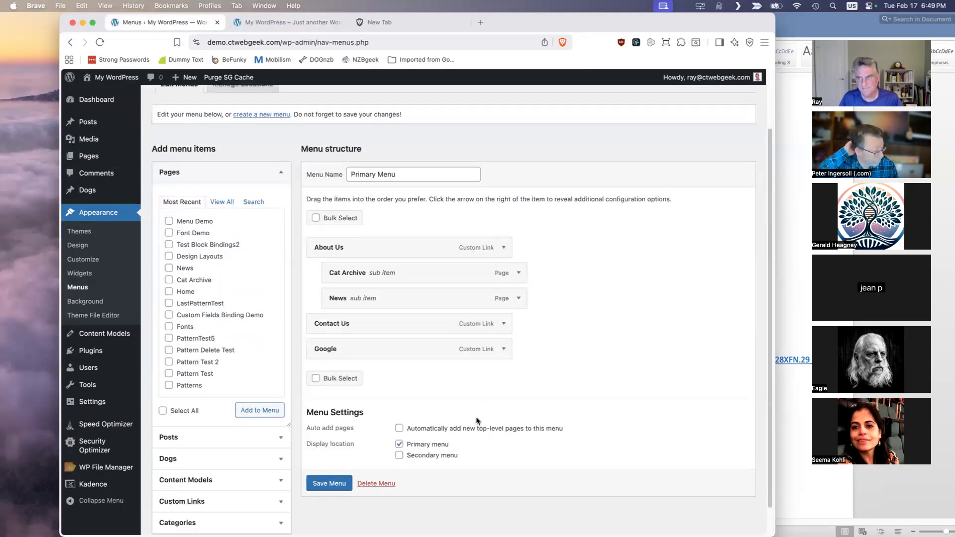
pyautogui.scroll(-1, 472, 415)
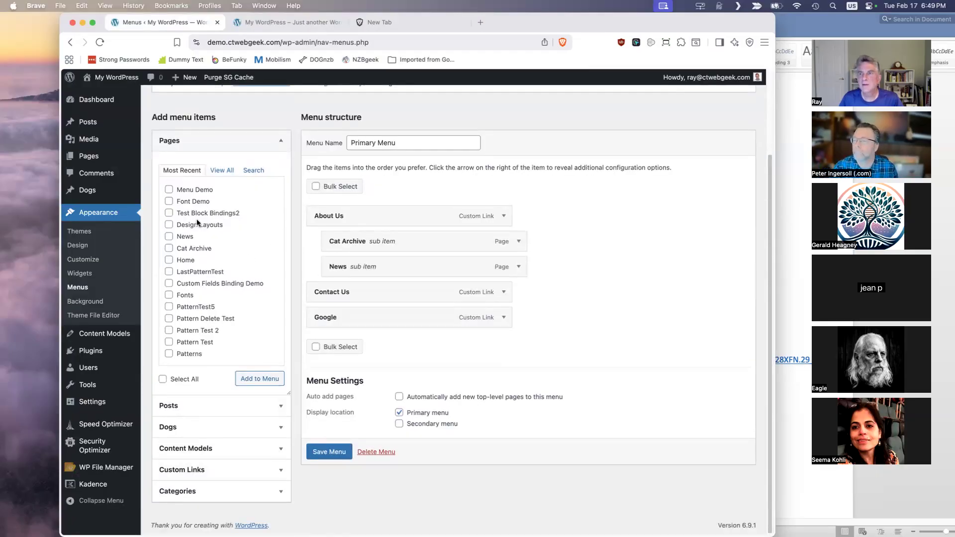
# - Examine the Pages and Posts available as menu items in their most recent, full and search views
pyautogui.click(169, 201)
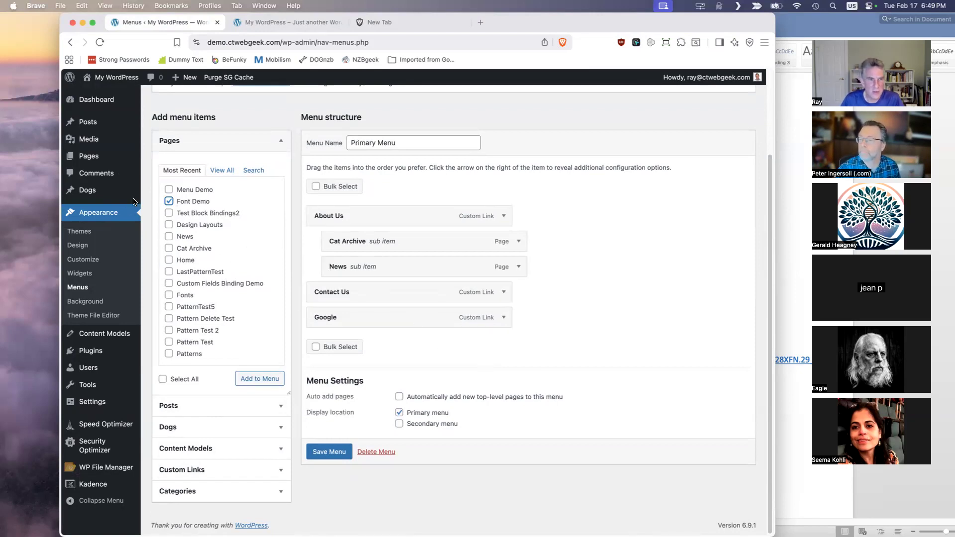
pyautogui.click(263, 404)
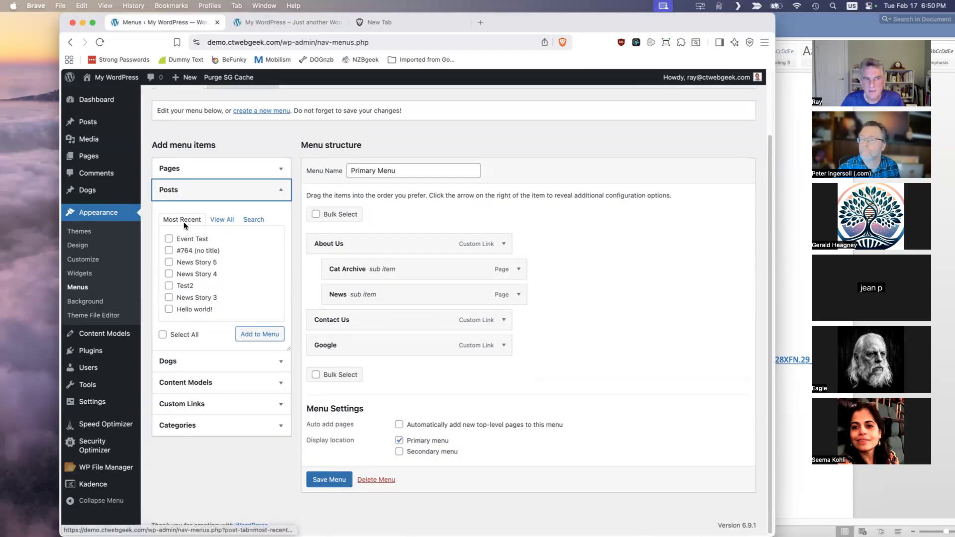
pyautogui.click(225, 221)
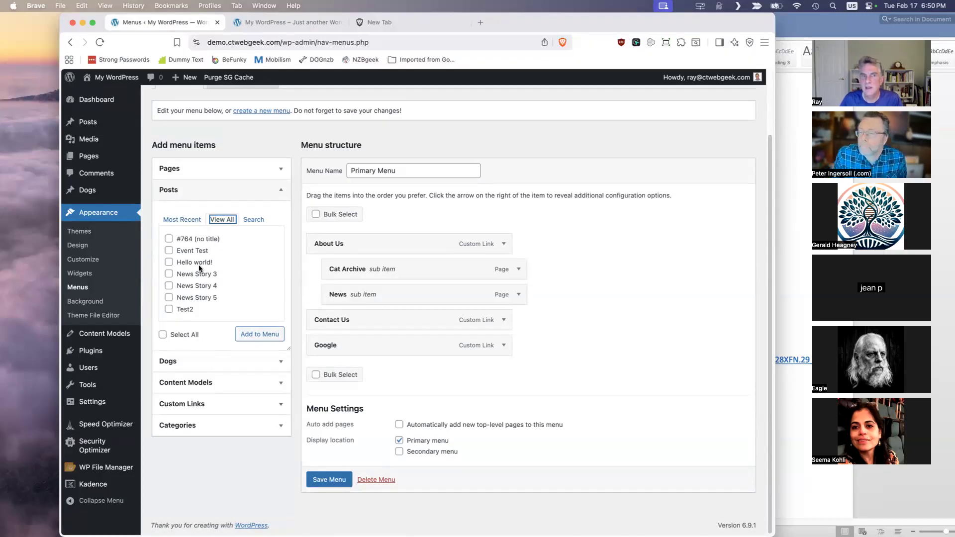
pyautogui.click(262, 169)
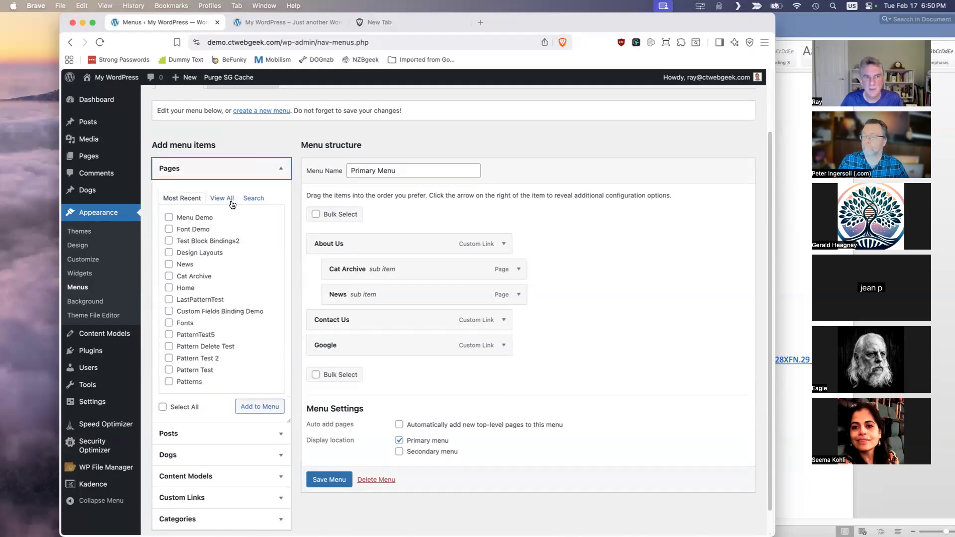
pyautogui.click(230, 199)
pyautogui.click(253, 199)
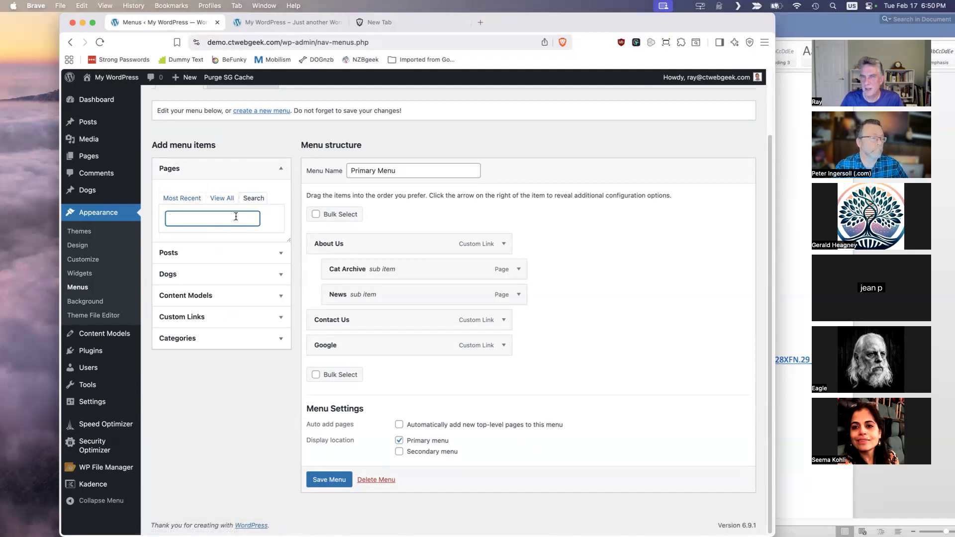
pyautogui.click(185, 199)
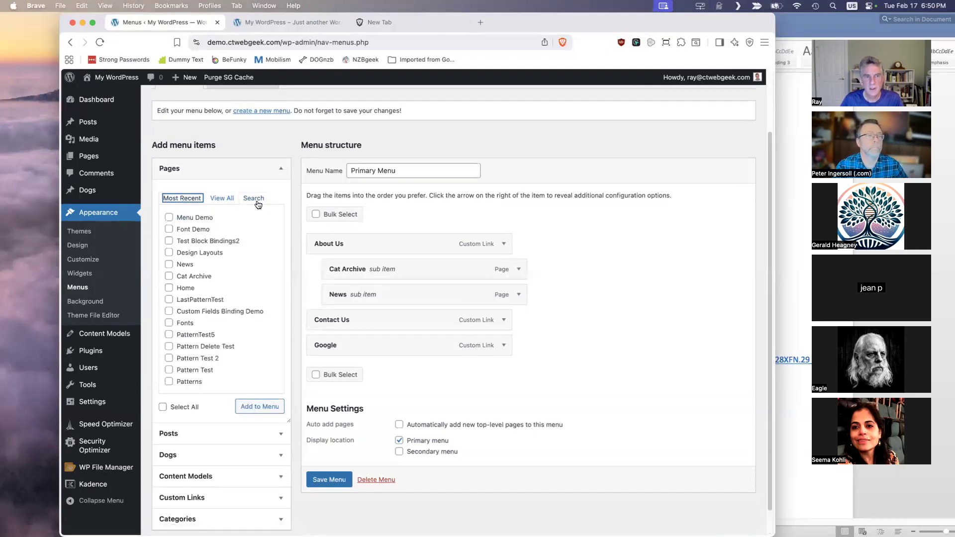
pyautogui.click(278, 172)
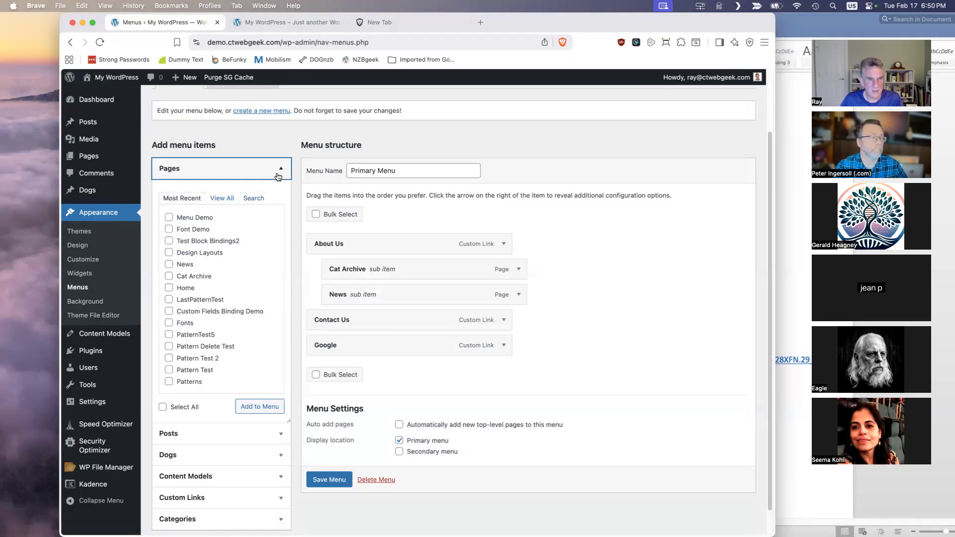
# - Add the Hello world! post and the Snoopy dog entry to the Primary Menu
pyautogui.click(237, 190)
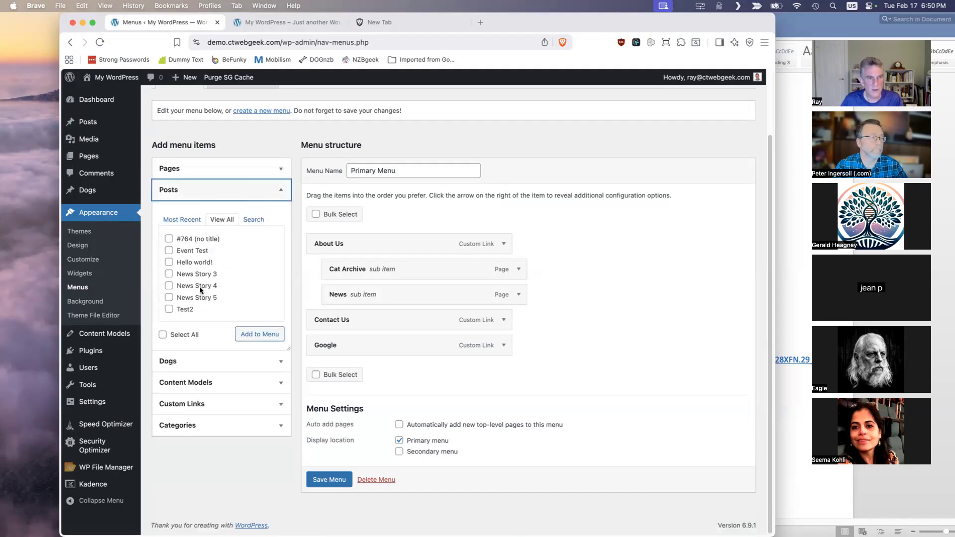
pyautogui.click(169, 262)
pyautogui.click(268, 342)
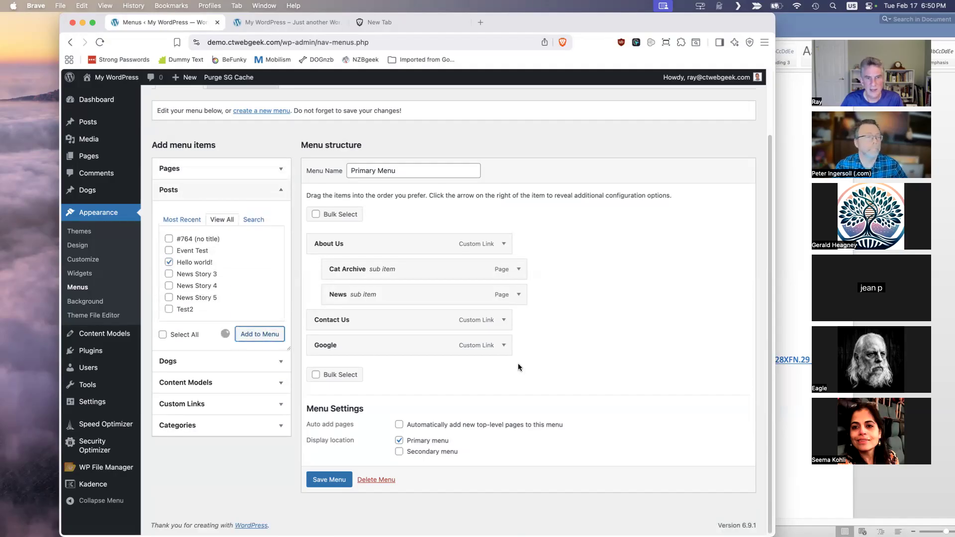
pyautogui.click(262, 365)
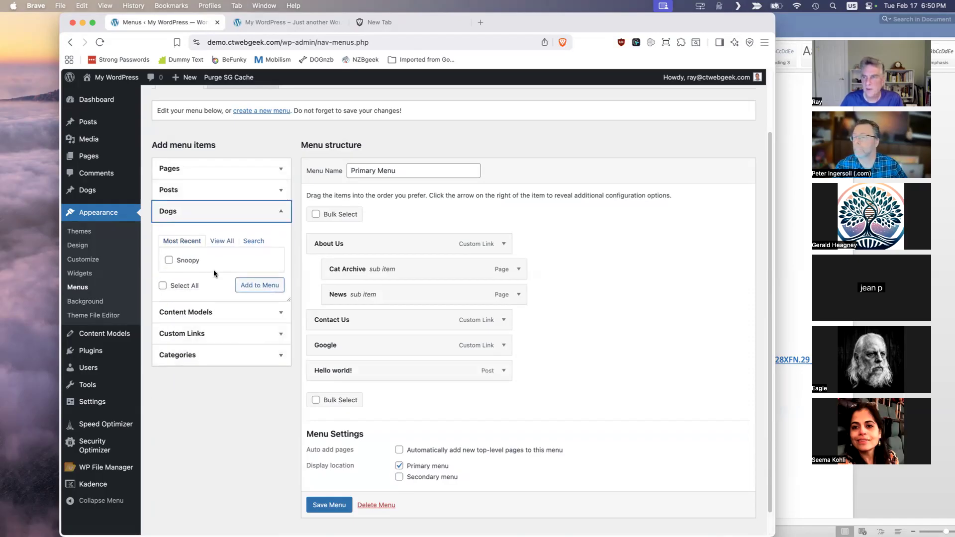
pyautogui.click(177, 261)
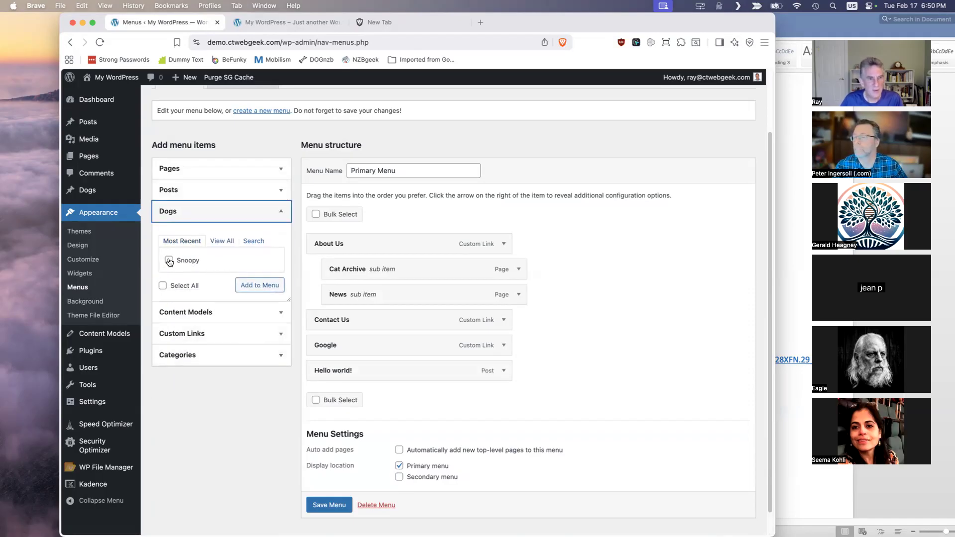
pyautogui.click(260, 286)
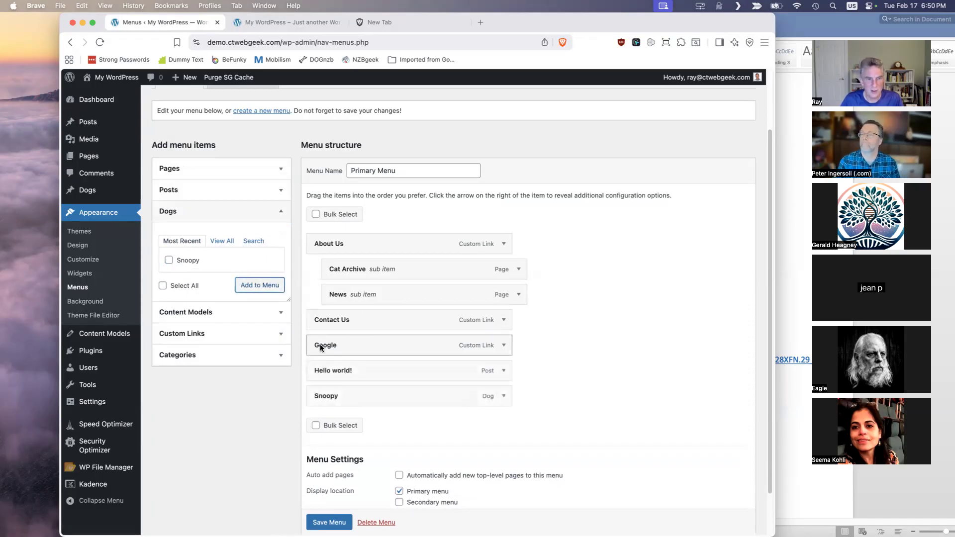
# - Add the News category to the Primary Menu and save the menu
pyautogui.click(263, 351)
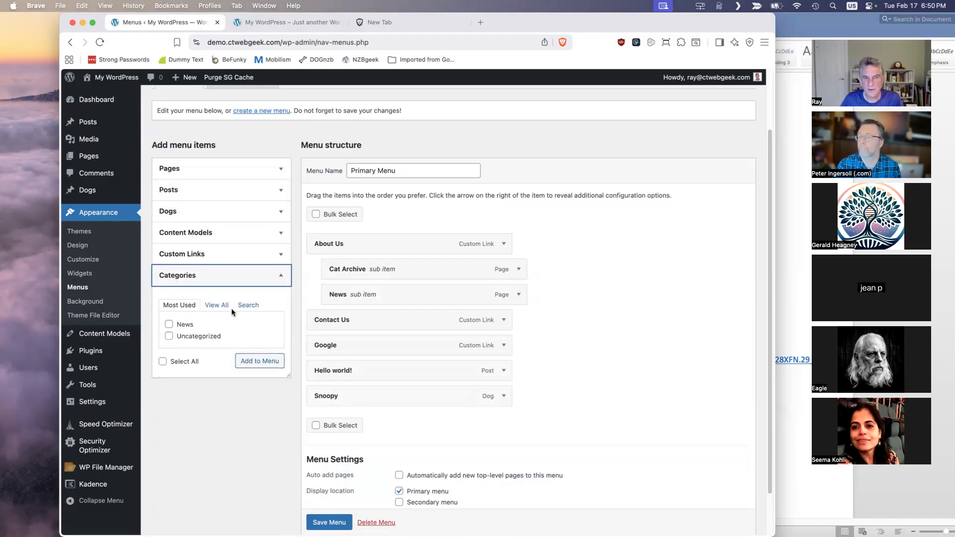
pyautogui.click(169, 325)
pyautogui.click(259, 361)
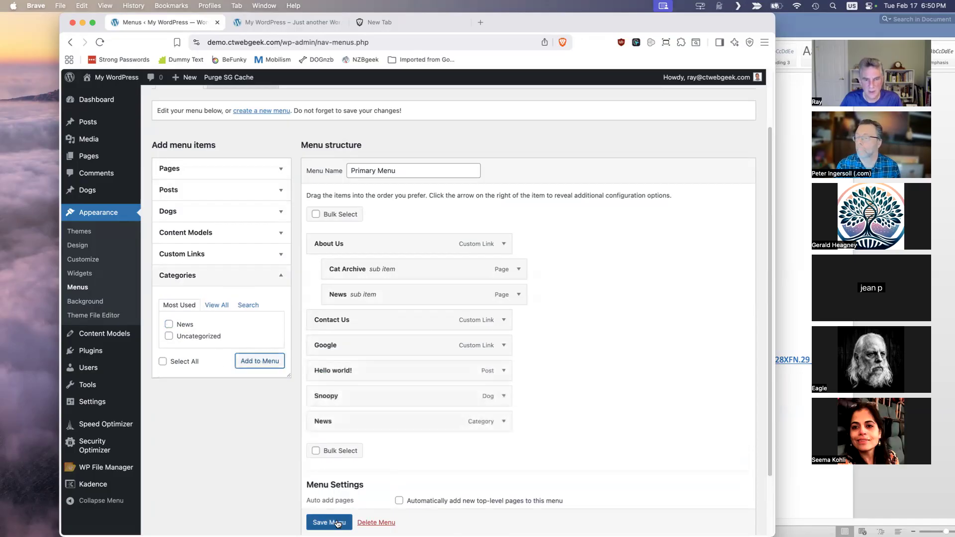
pyautogui.click(338, 522)
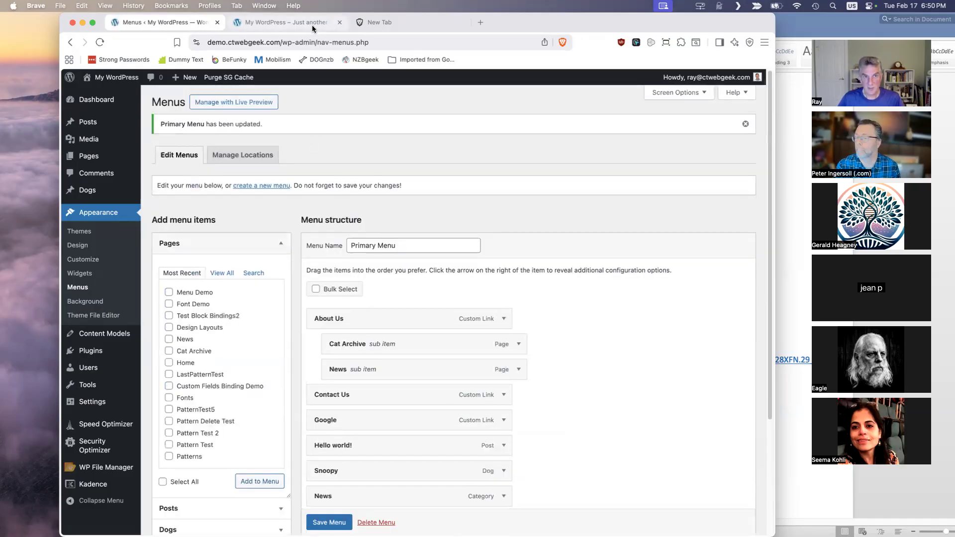
# - Reload the site's front page and check where the Hello world!, Snoopy and News menu links lead
pyautogui.click(313, 26)
pyautogui.click(100, 42)
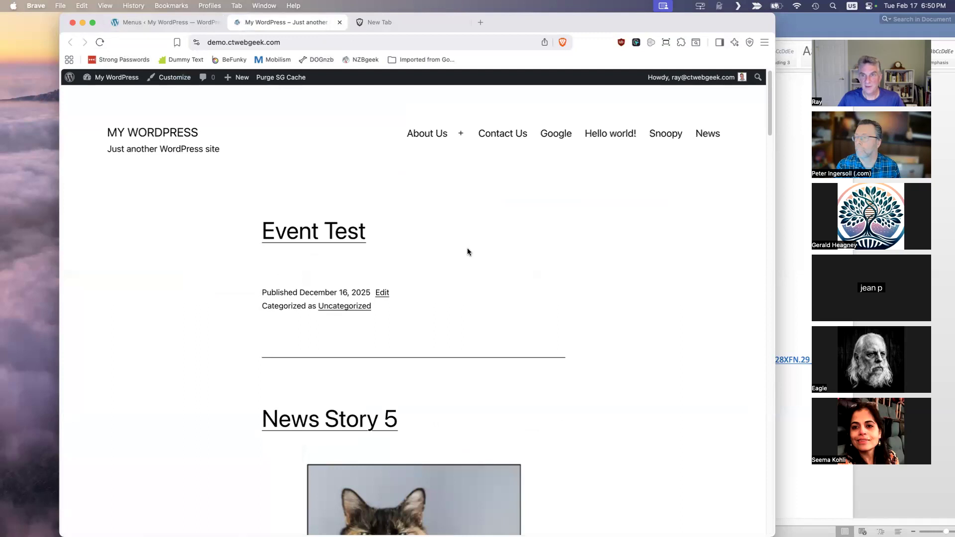
pyautogui.click(622, 135)
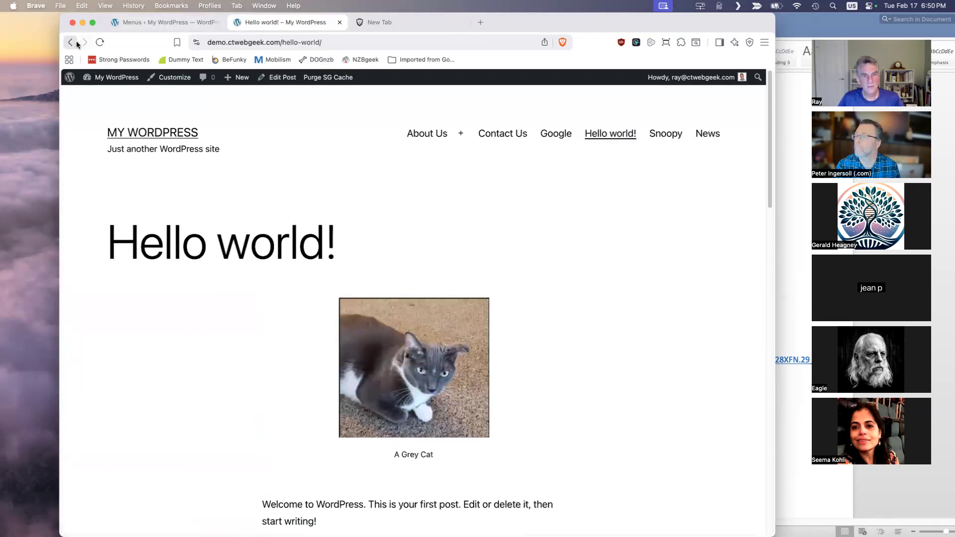
pyautogui.click(76, 43)
pyautogui.click(668, 134)
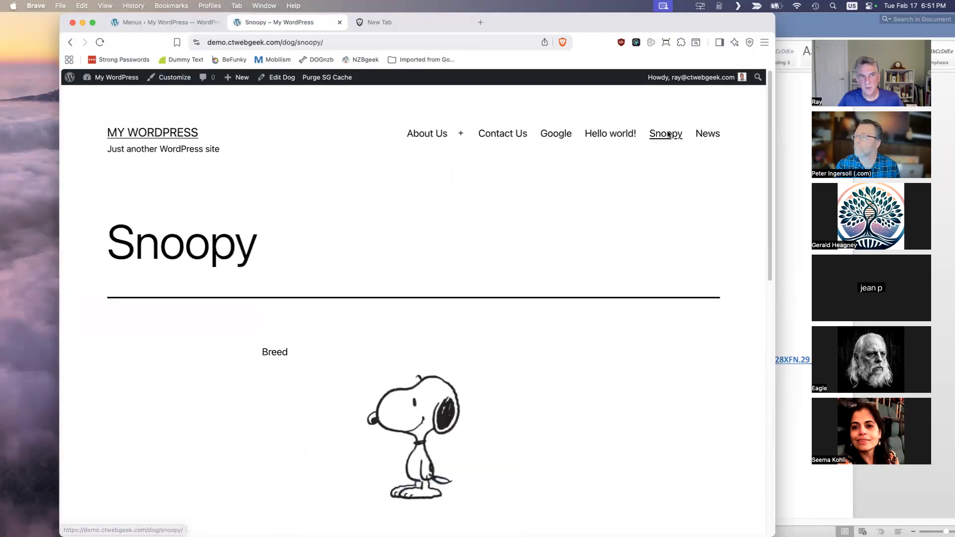
pyautogui.click(69, 43)
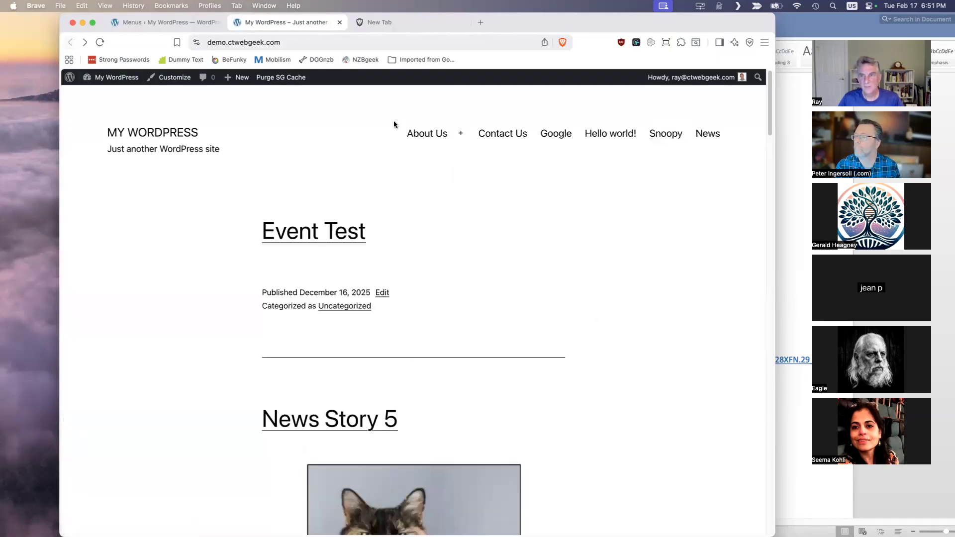
pyautogui.click(711, 135)
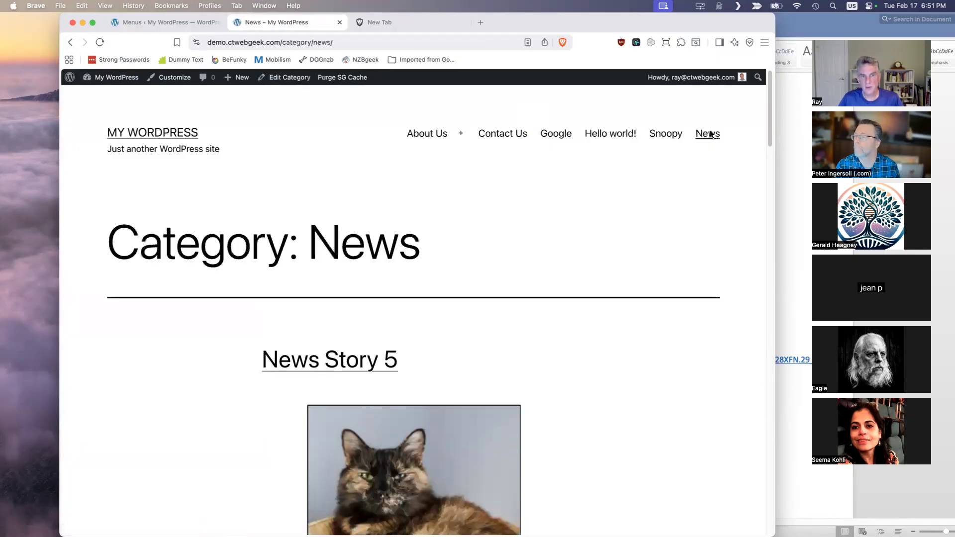
pyautogui.scroll(-5, 645, 213)
pyautogui.scroll(5, 644, 211)
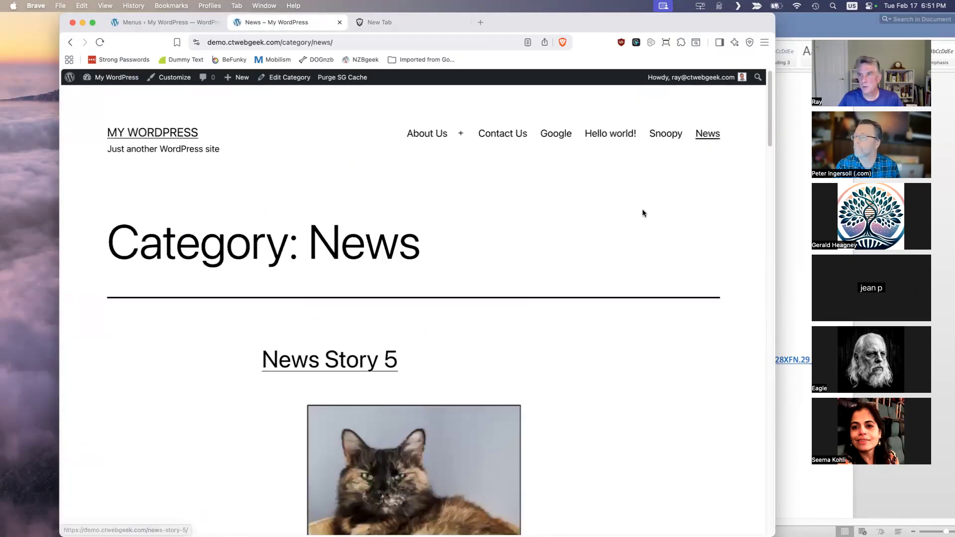
# - Return to the menu editor and review the theme's menu locations, the menu settings and the installed themes
pyautogui.click(159, 22)
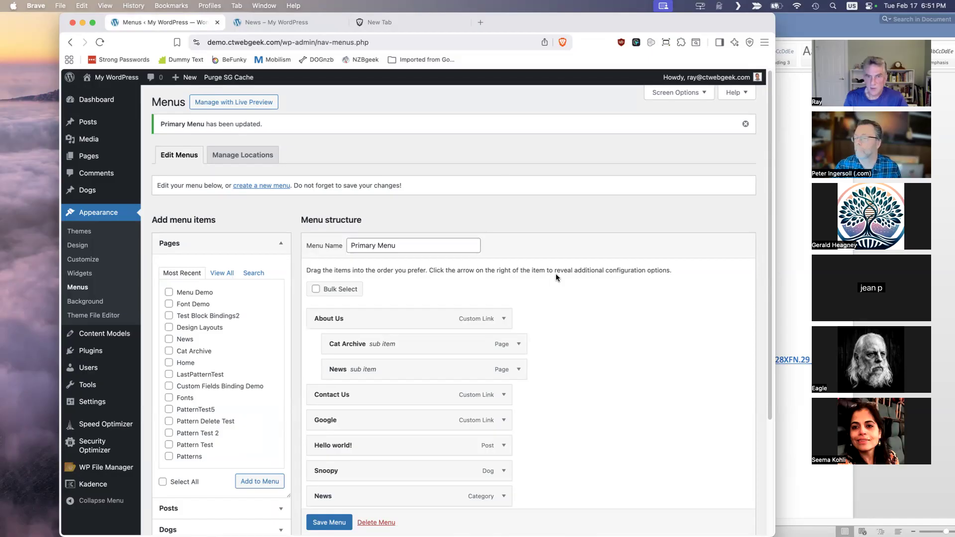
pyautogui.scroll(-3, 556, 274)
pyautogui.click(329, 479)
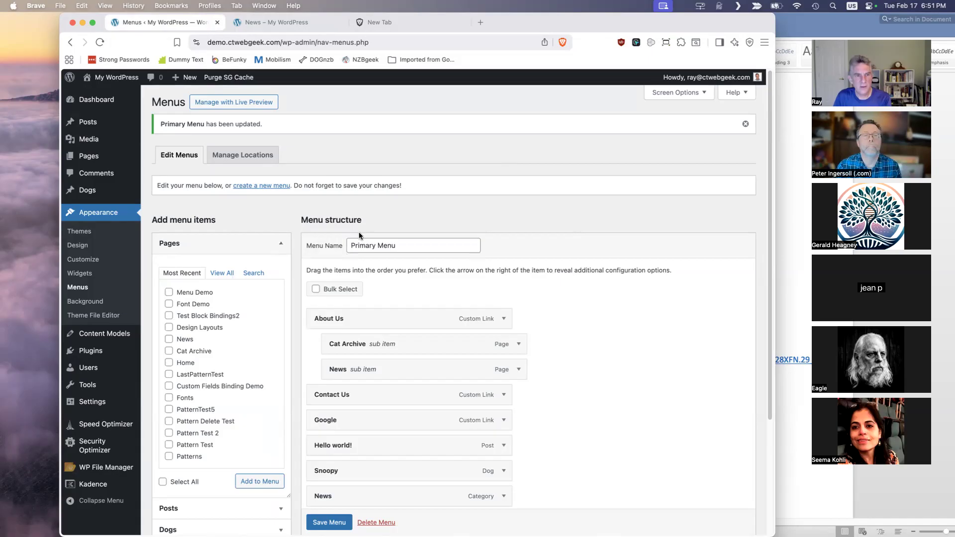
pyautogui.click(262, 156)
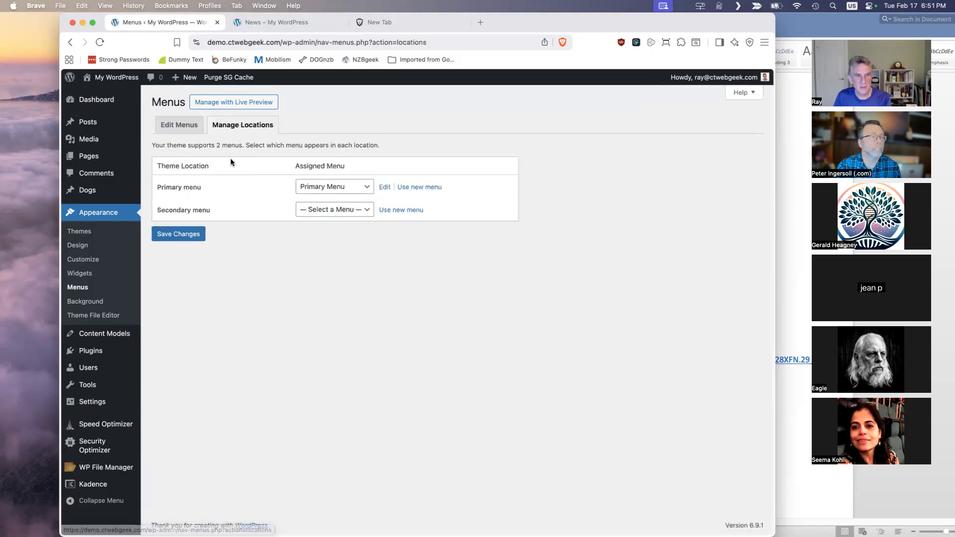
pyautogui.click(193, 128)
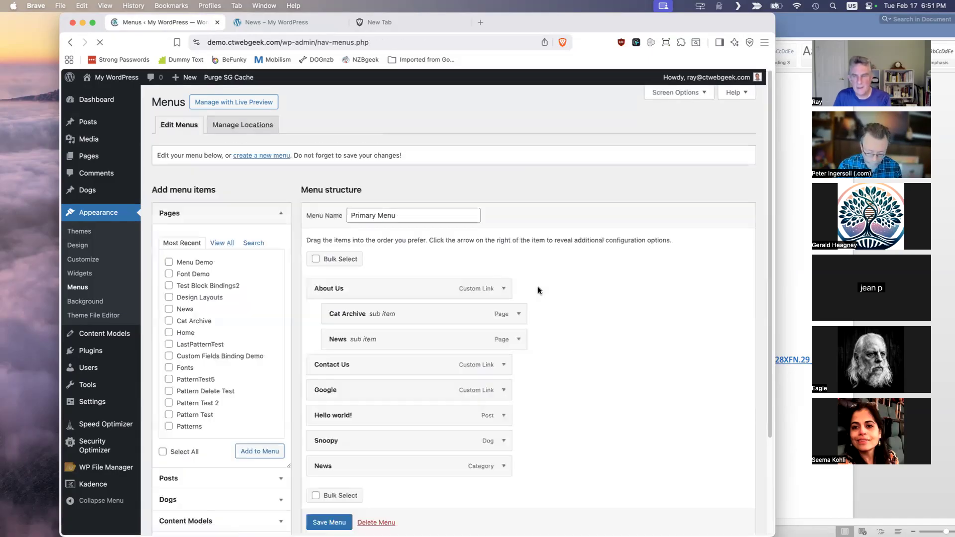
pyautogui.scroll(-3, 562, 309)
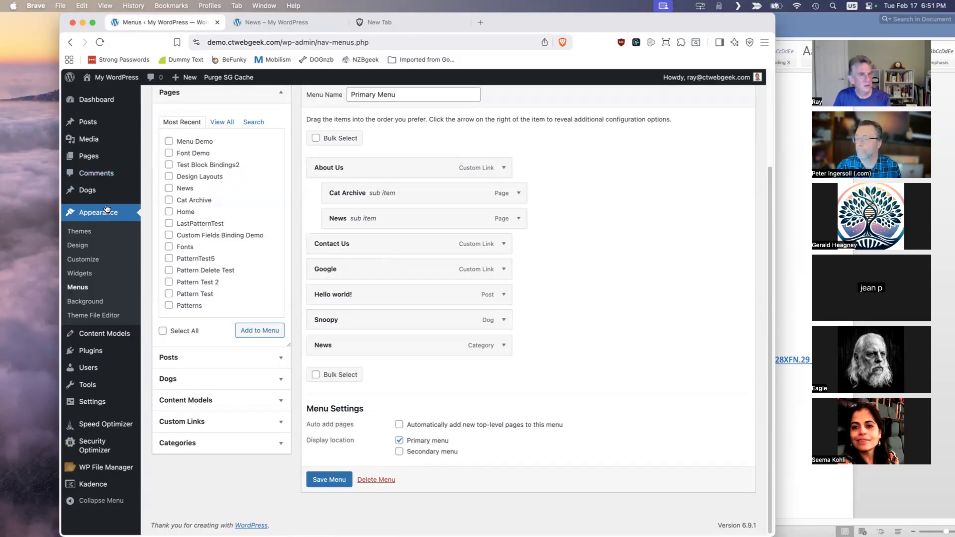
pyautogui.click(82, 233)
pyautogui.moveTo(458, 226)
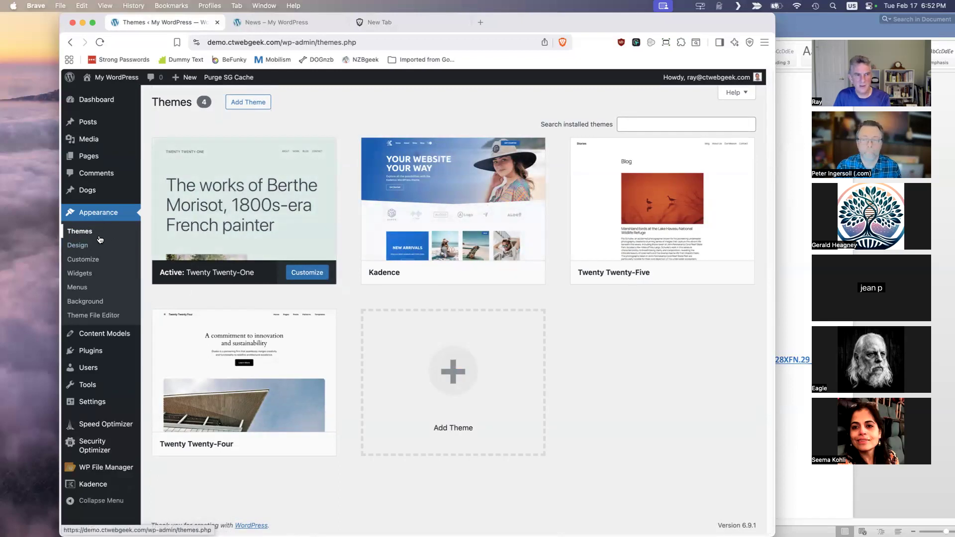
# - Create a new menu named Footer Menu and assign it to the Secondary menu display location
pyautogui.click(77, 287)
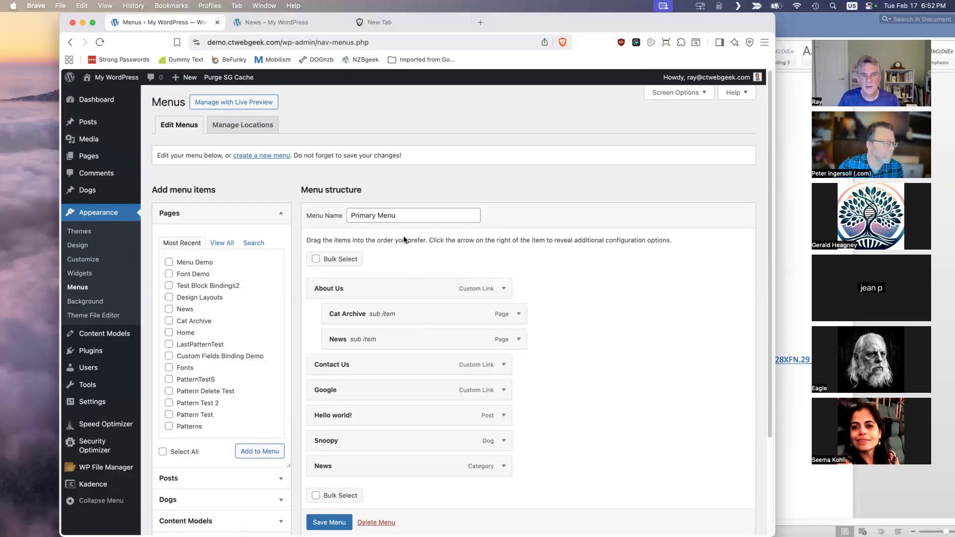
pyautogui.click(271, 157)
pyautogui.click(411, 215)
pyautogui.write('Footer Menu')
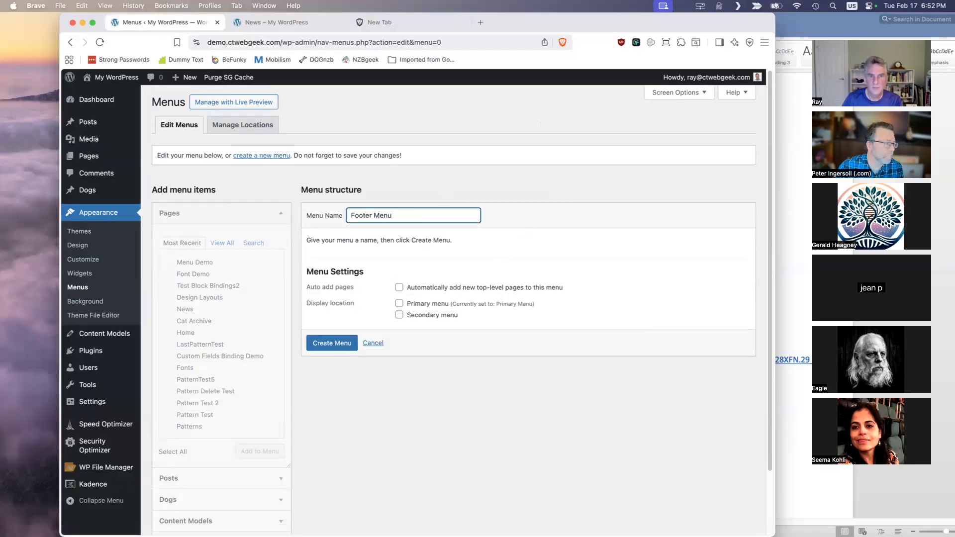
pyautogui.click(399, 315)
pyautogui.click(337, 345)
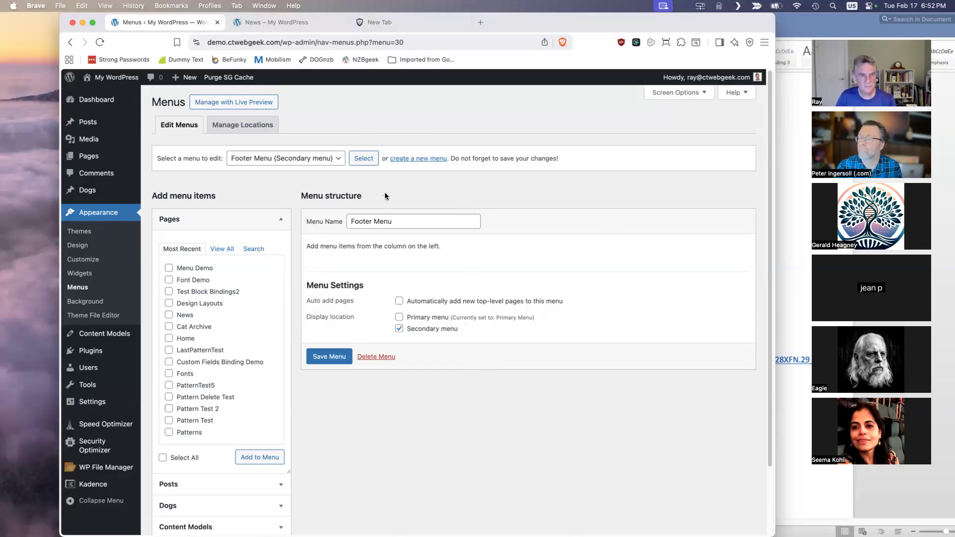
# - Switch the menu editor from the Footer Menu back to the Primary Menu
pyautogui.click(338, 161)
pyautogui.click(314, 172)
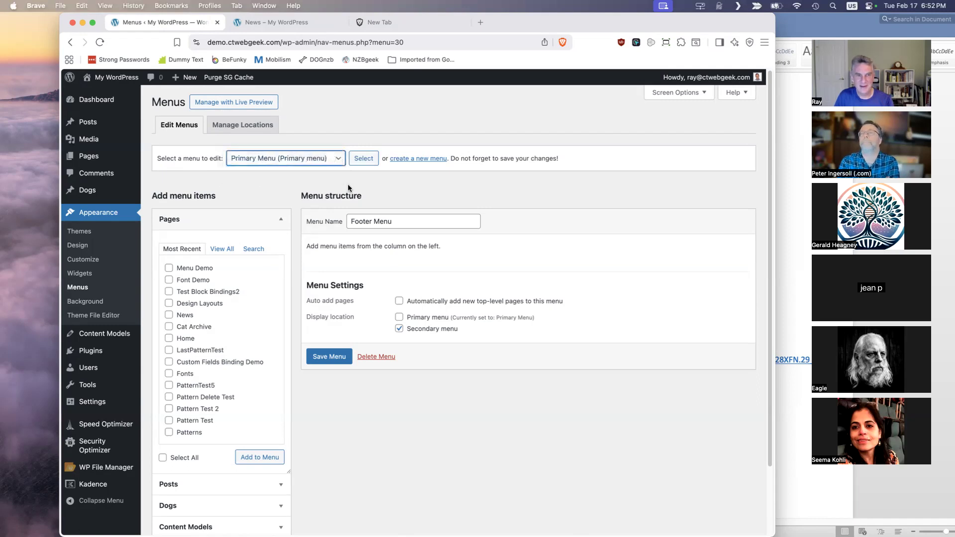
pyautogui.click(368, 159)
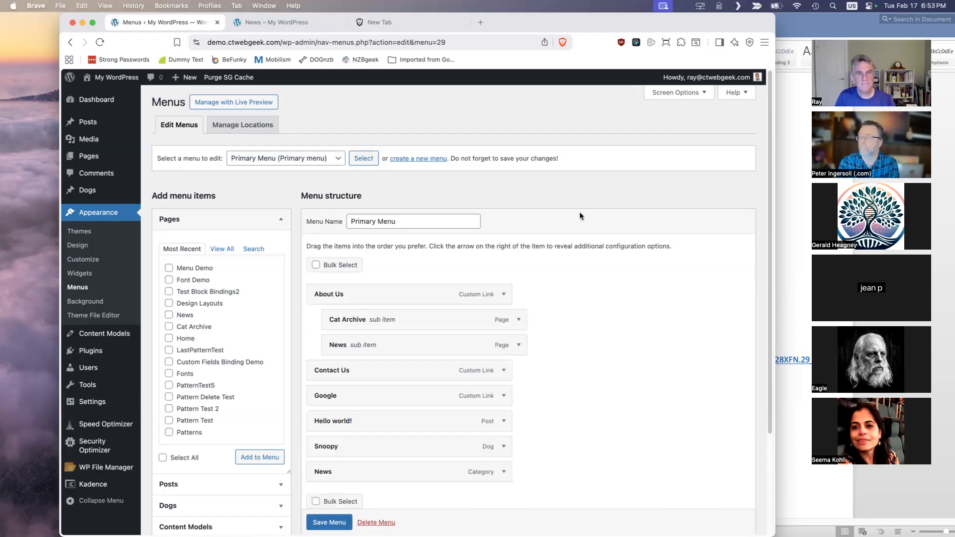
# - Enable the Link Target, Title Attribute and CSS Classes advanced menu properties in the screen options
pyautogui.click(702, 93)
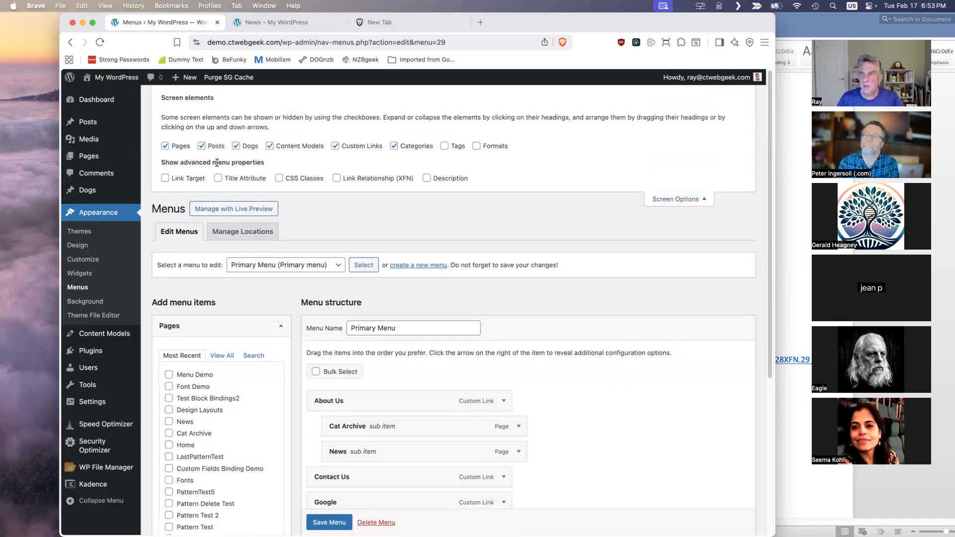
pyautogui.click(165, 179)
pyautogui.click(217, 178)
pyautogui.click(279, 178)
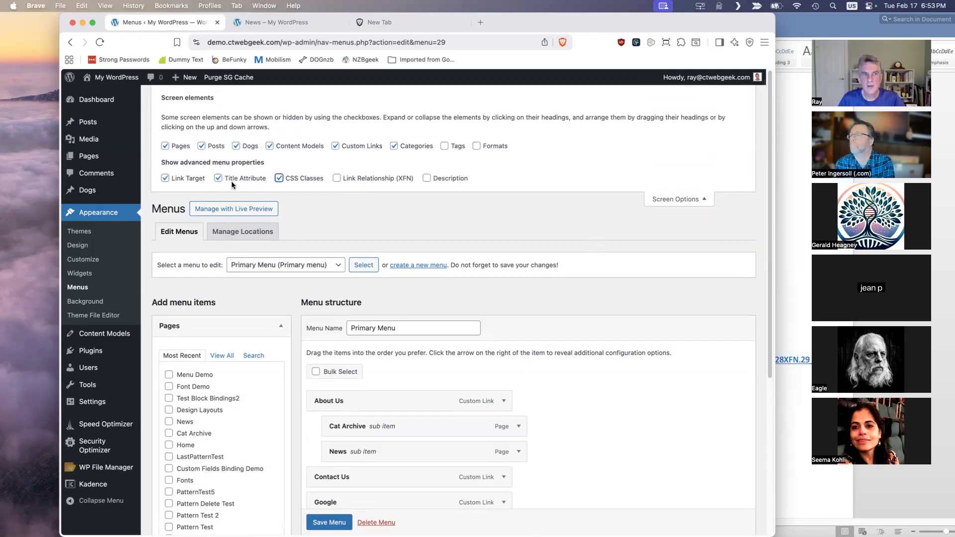
pyautogui.click(704, 200)
pyautogui.scroll(-2, 698, 214)
pyautogui.scroll(-1, 698, 216)
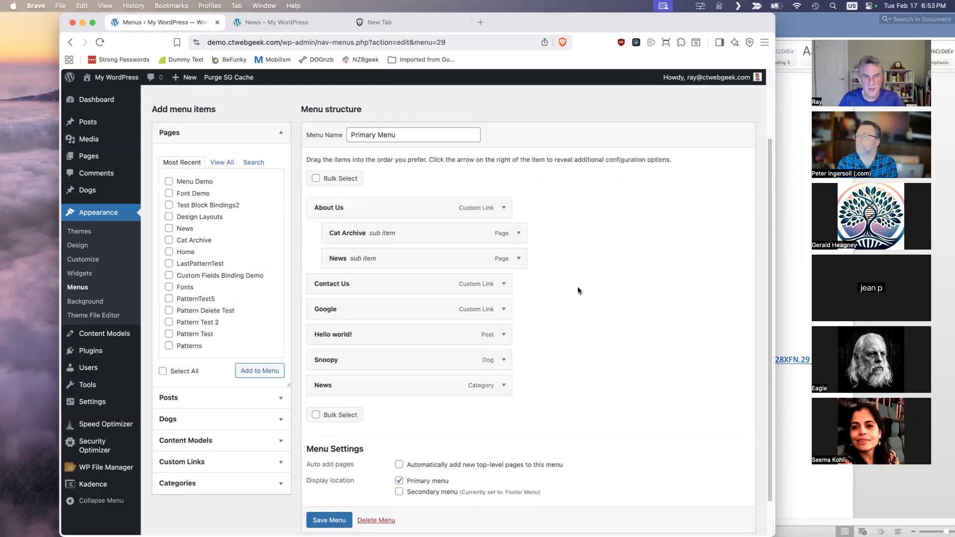
# - Expand the Google menu item's settings and test how its link opens on the live site before returning to the menu editor
pyautogui.click(503, 309)
pyautogui.scroll(-1, 573, 306)
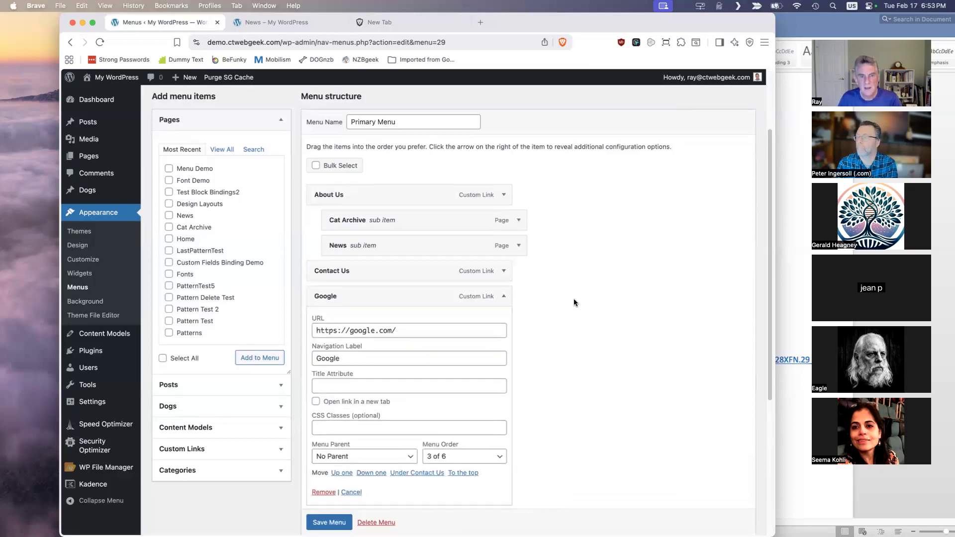
pyautogui.scroll(-3, 572, 305)
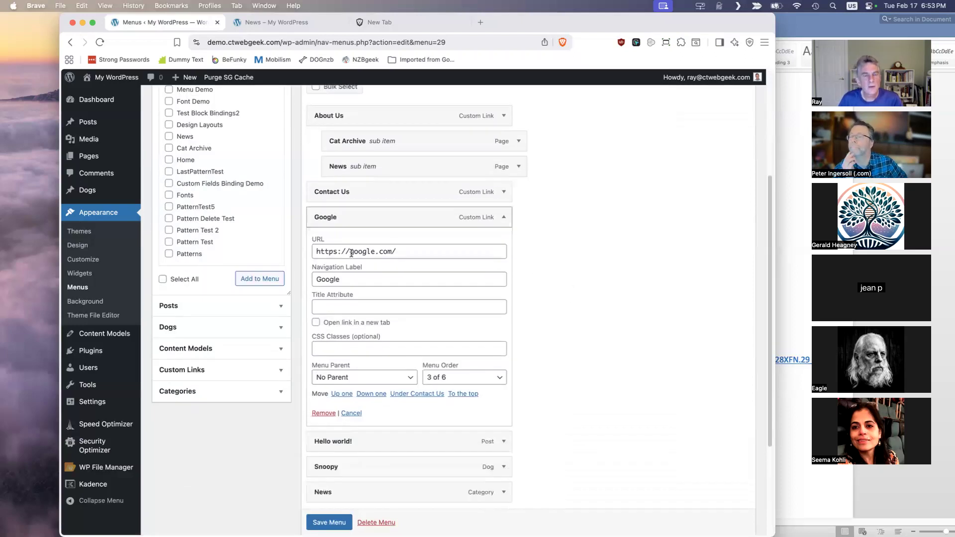
pyautogui.click(297, 21)
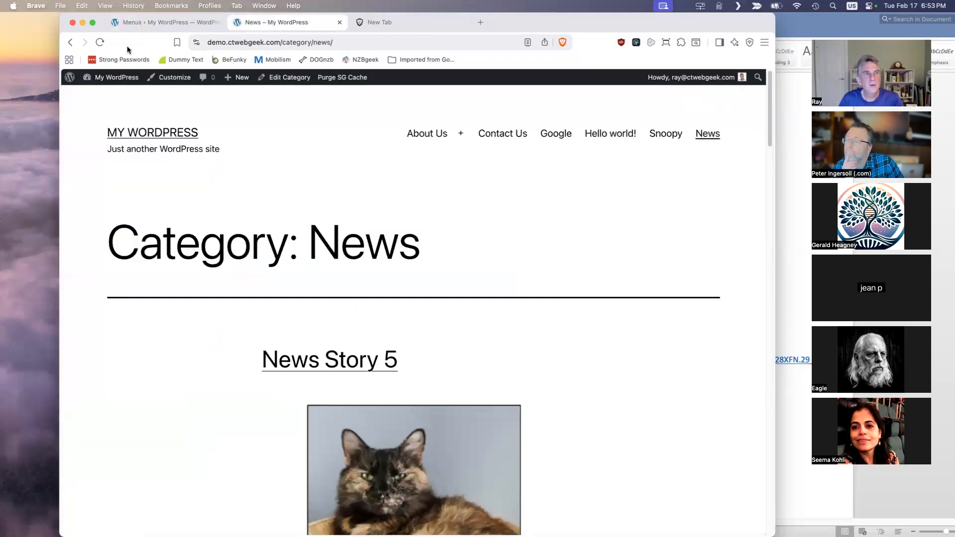
pyautogui.click(562, 137)
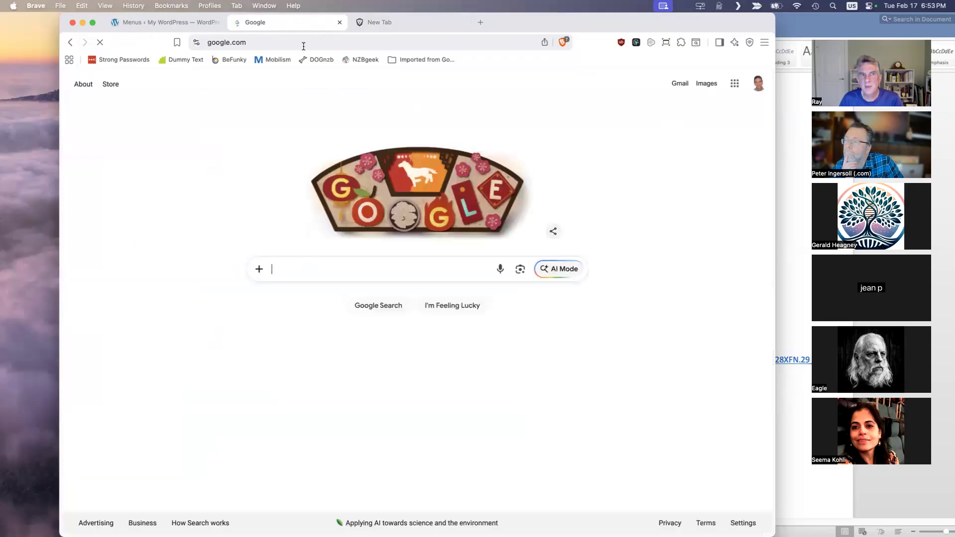
pyautogui.click(70, 42)
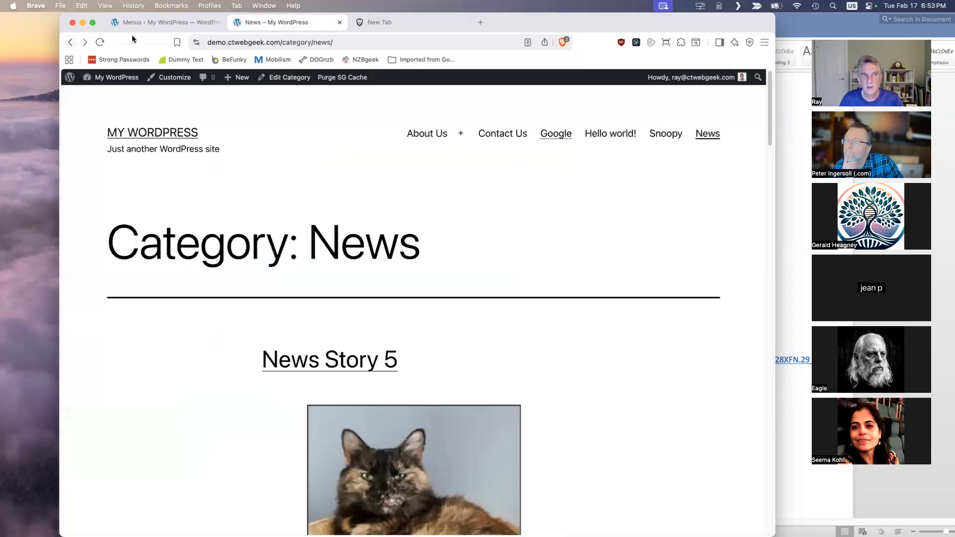
pyautogui.click(170, 24)
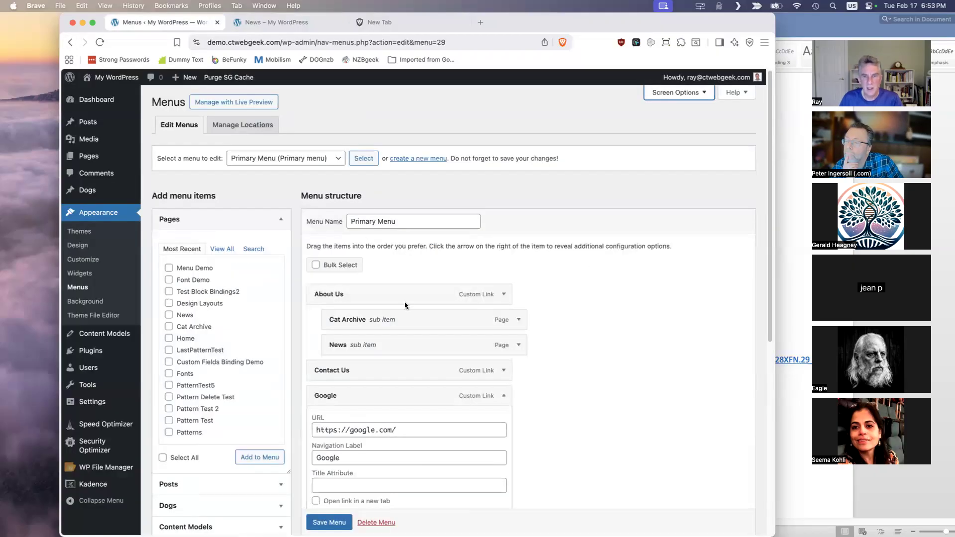
# - Set the Google menu item to open its link in a new tab and save the Primary Menu
pyautogui.scroll(-2, 493, 412)
pyautogui.click(315, 470)
pyautogui.click(339, 522)
pyautogui.scroll(-1, 405, 473)
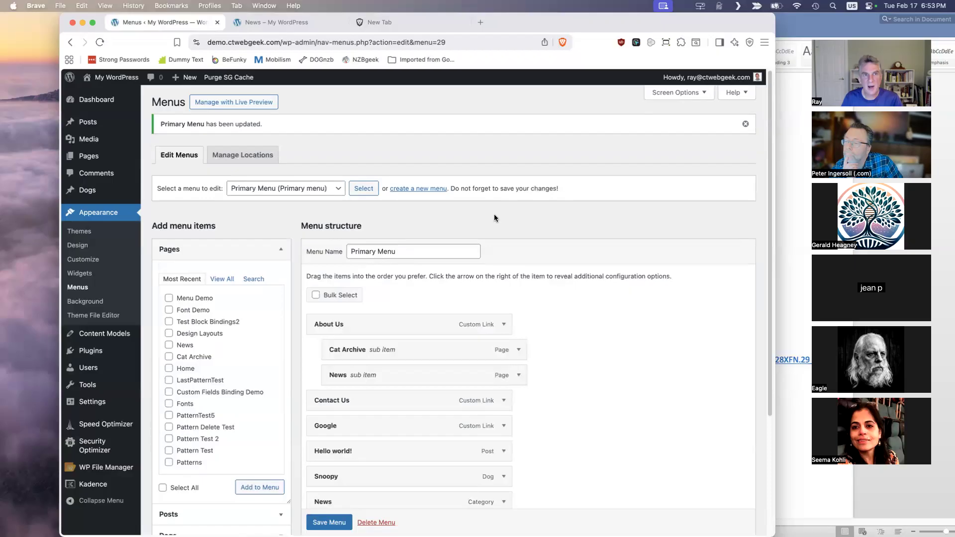
# - Reload the News category page, test the Google menu link, close the page it opens and return to the menu editor
pyautogui.click(319, 23)
pyautogui.click(102, 39)
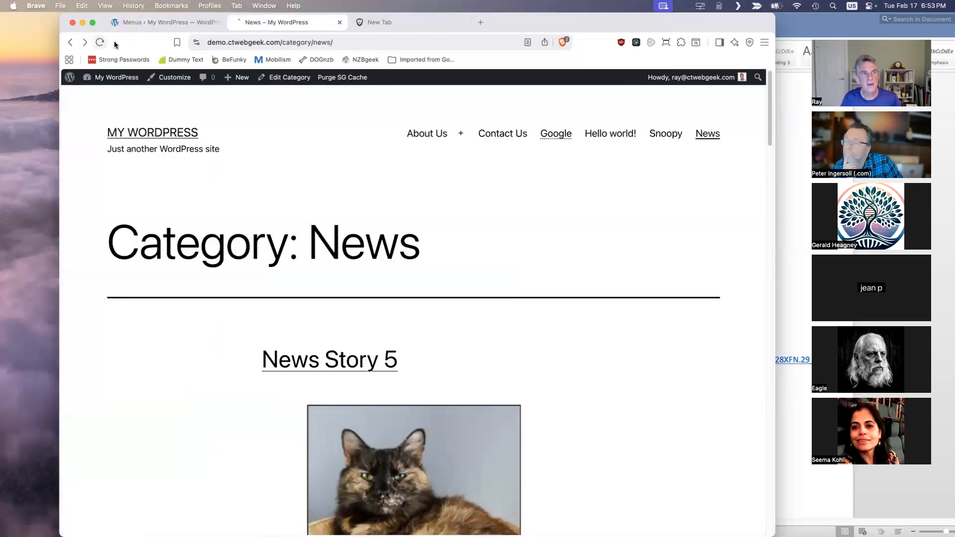
pyautogui.click(555, 135)
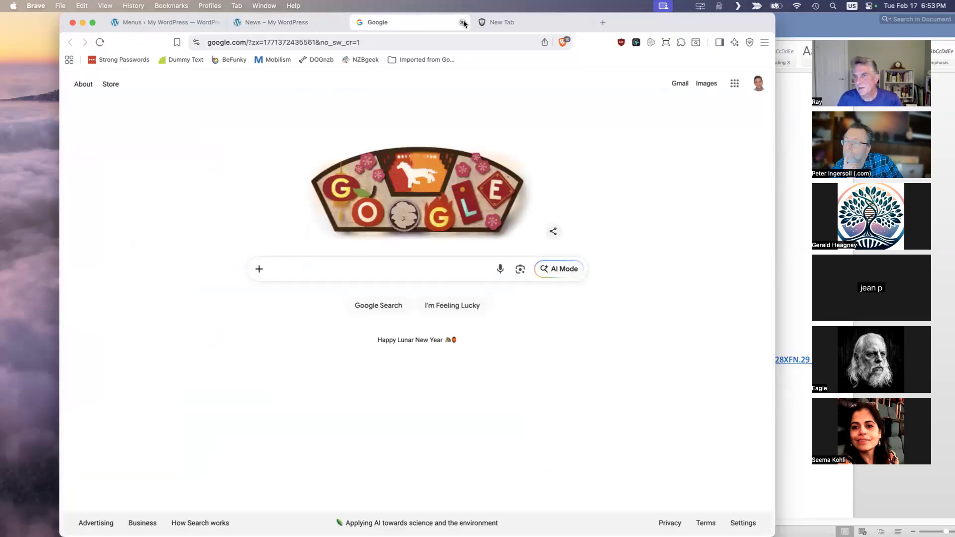
pyautogui.click(463, 22)
pyautogui.click(194, 22)
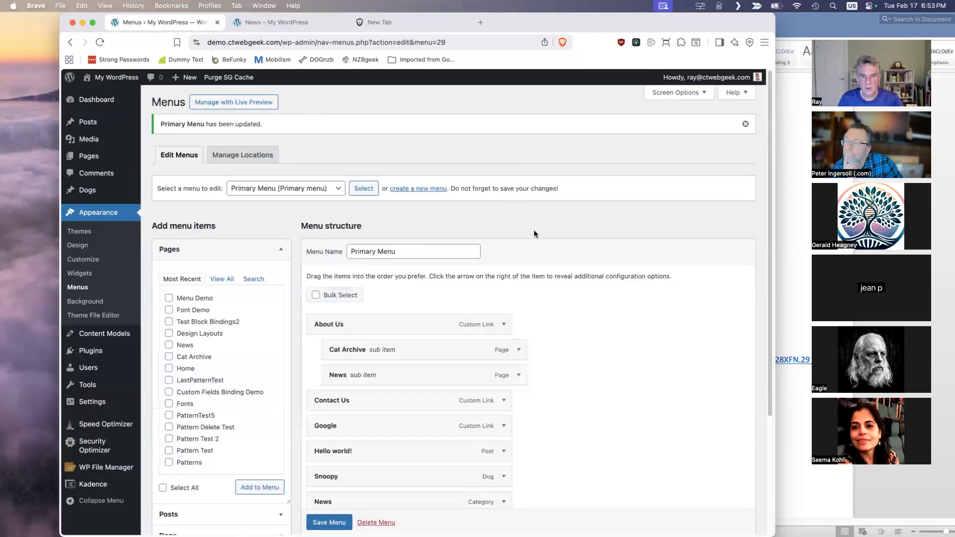
# - Expand the Contact Us menu item and copy the menu-cta class name from the Customizer's Additional CSS, opened in a new tab
pyautogui.scroll(-4, 587, 279)
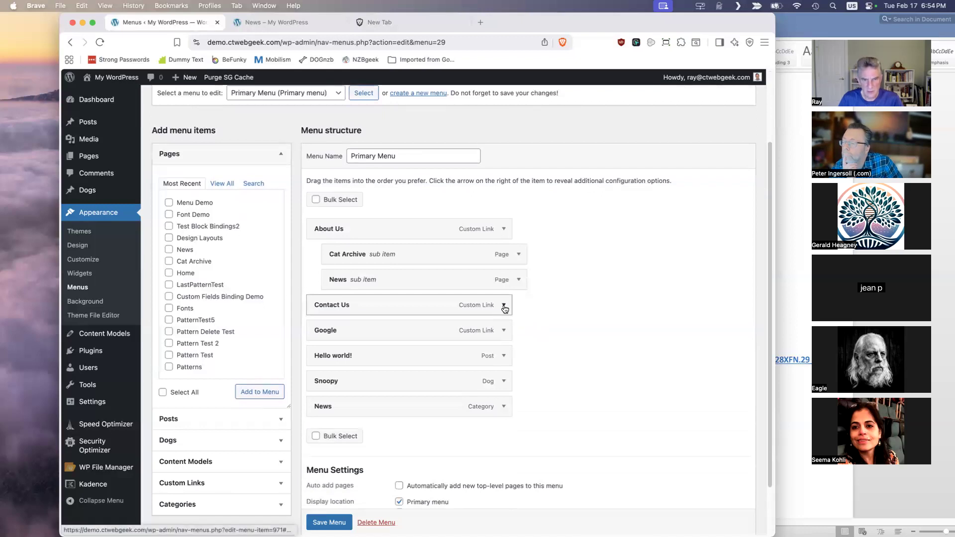
pyautogui.click(503, 305)
pyautogui.scroll(-3, 575, 329)
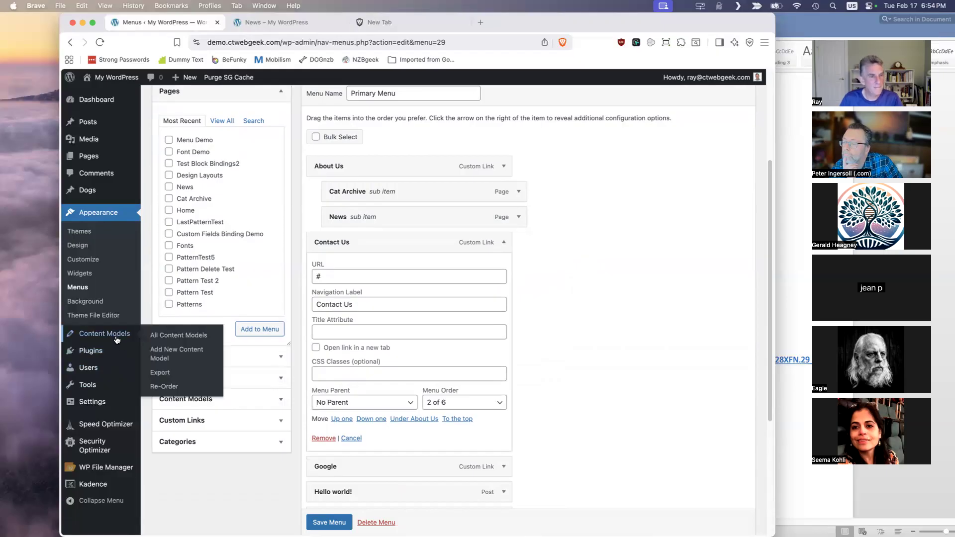
pyautogui.rightClick(92, 267)
pyautogui.click(124, 267)
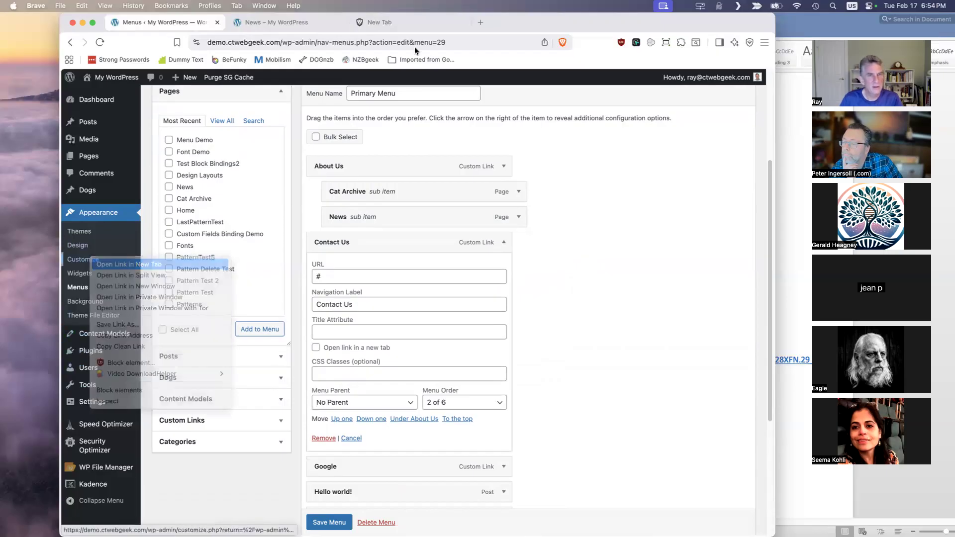
pyautogui.click(286, 24)
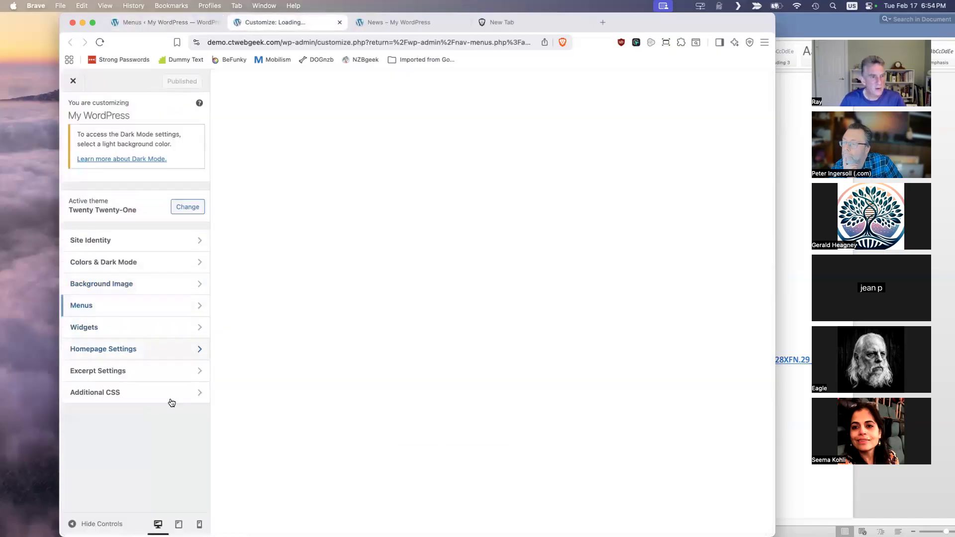
pyautogui.click(171, 393)
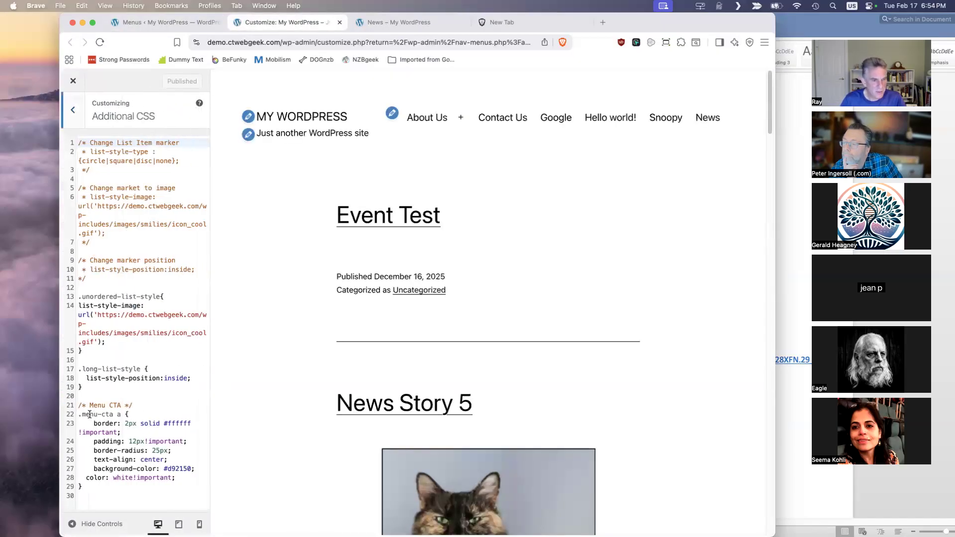
pyautogui.moveTo(82, 414); pyautogui.dragTo(111, 413)
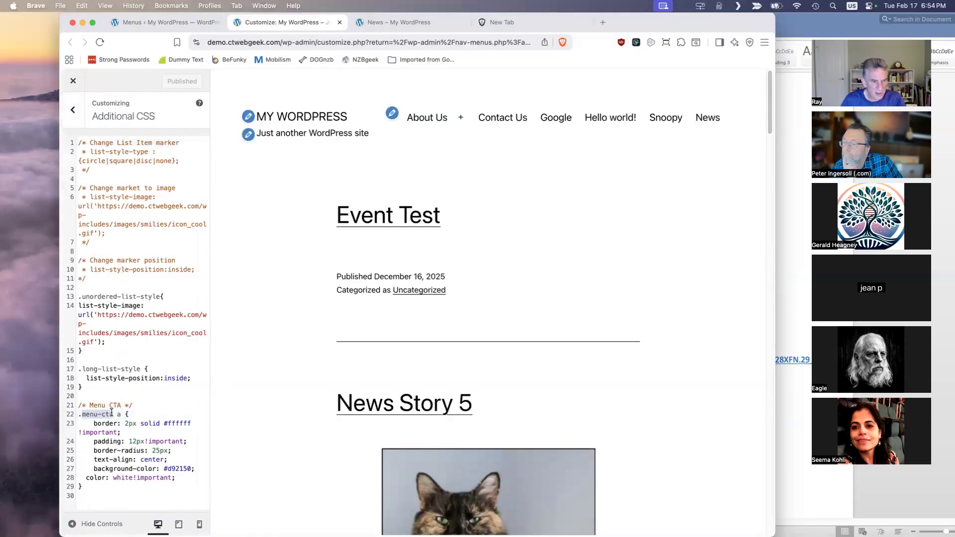
pyautogui.press('super+c')
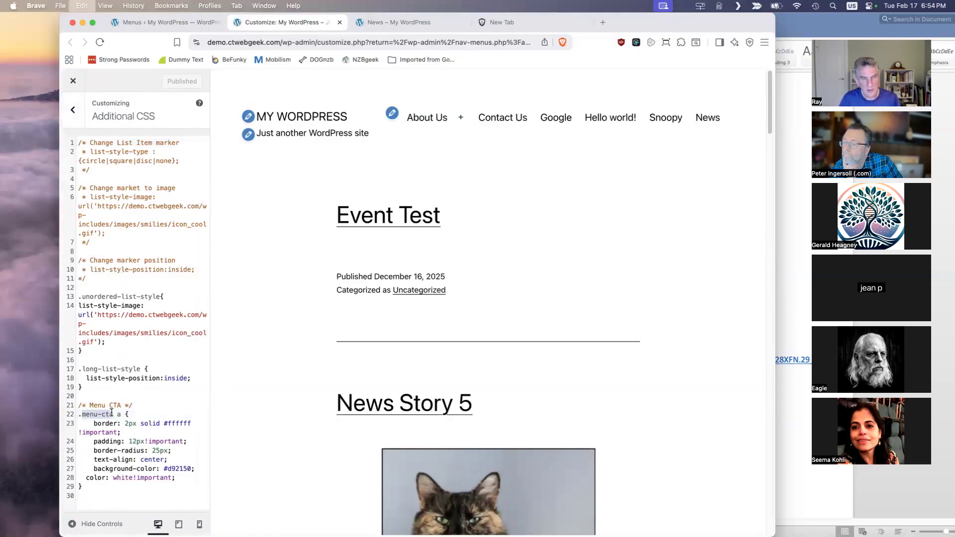
# - Assign the CSS class menu-cta to the Contact Us menu item and save the Primary Menu
pyautogui.click(159, 22)
pyautogui.click(406, 373)
pyautogui.press('super+v')
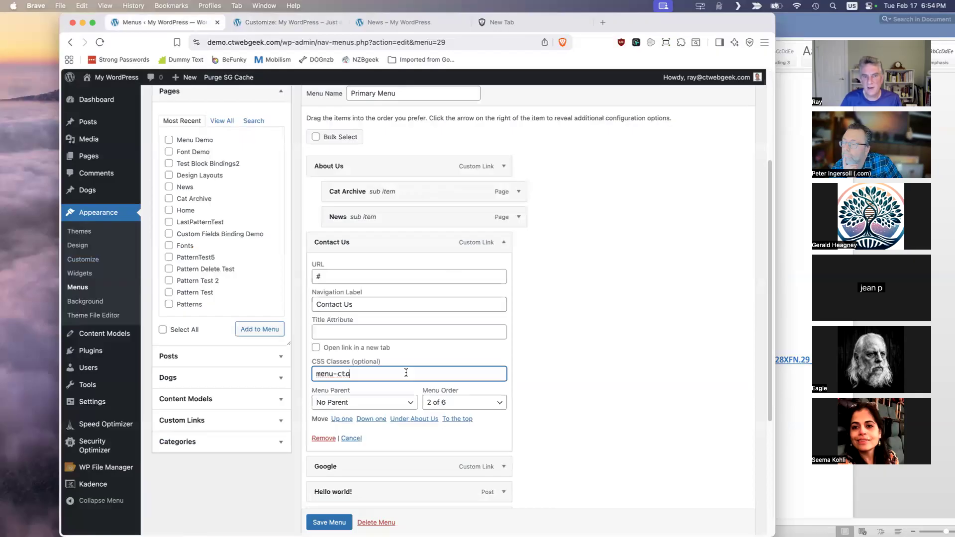
pyautogui.click(329, 522)
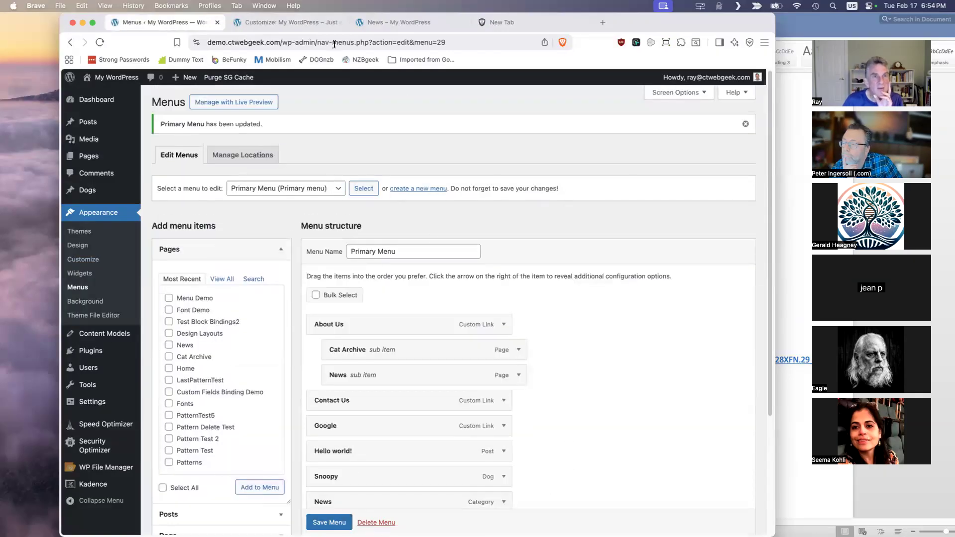
# - Close the Customizer, visit the live site to check the Contact Us item's styling, and return to the menu editor
pyautogui.click(294, 20)
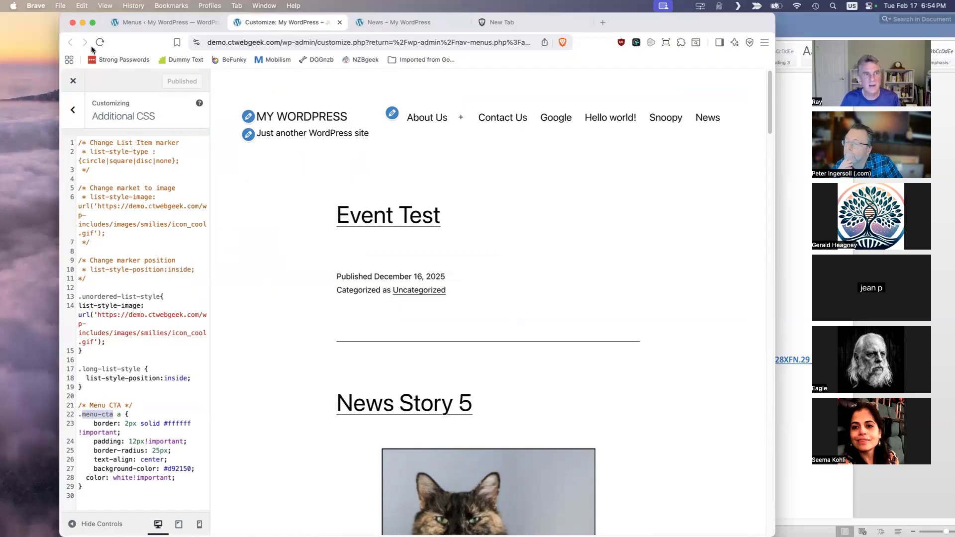
pyautogui.click(73, 81)
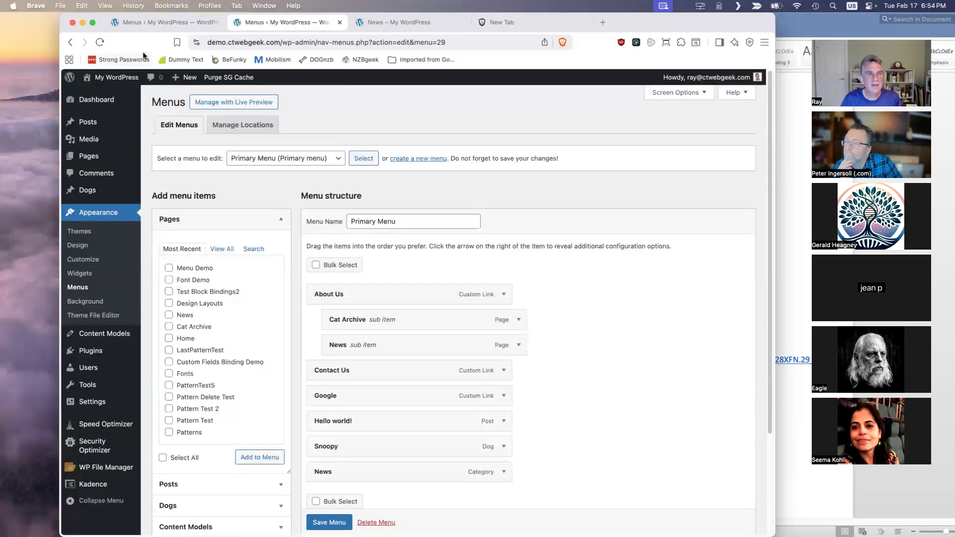
pyautogui.moveTo(116, 77)
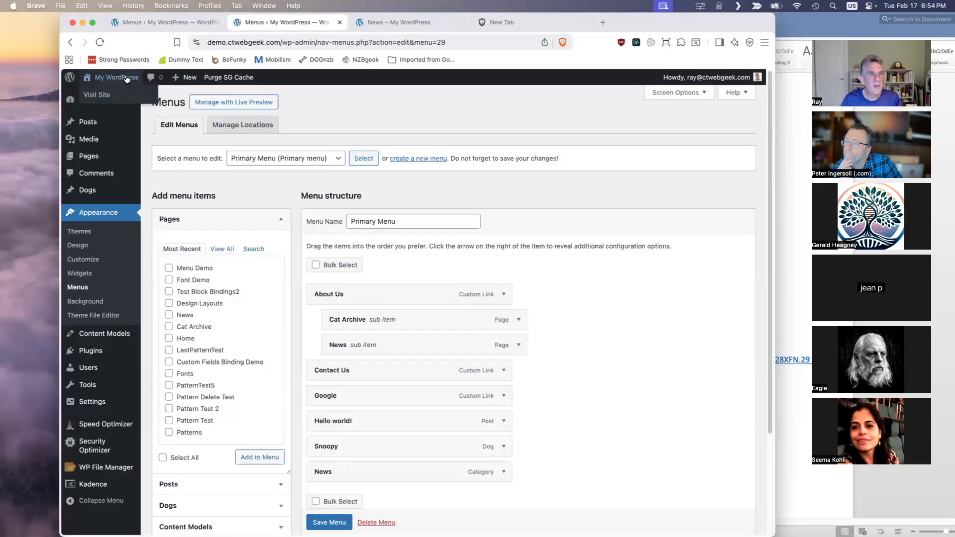
pyautogui.click(100, 94)
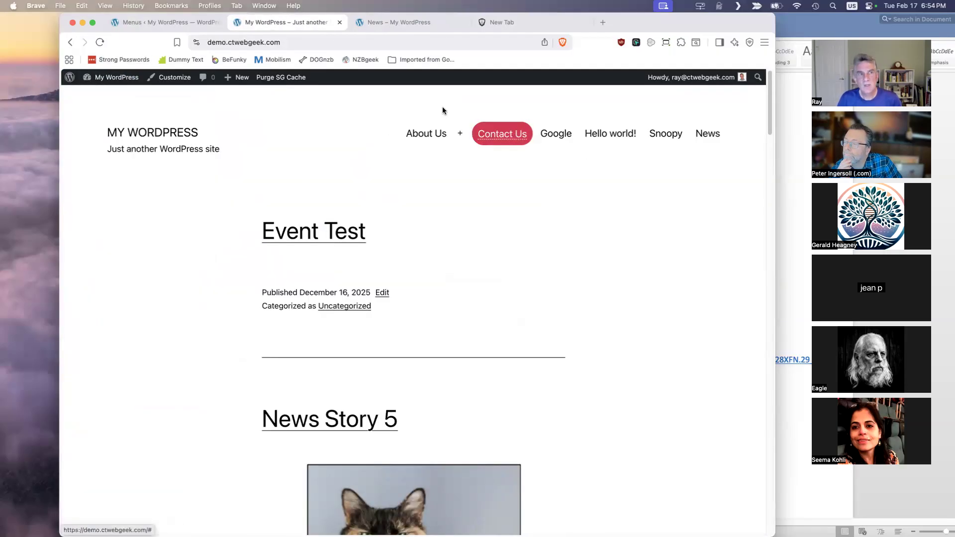
pyautogui.click(178, 24)
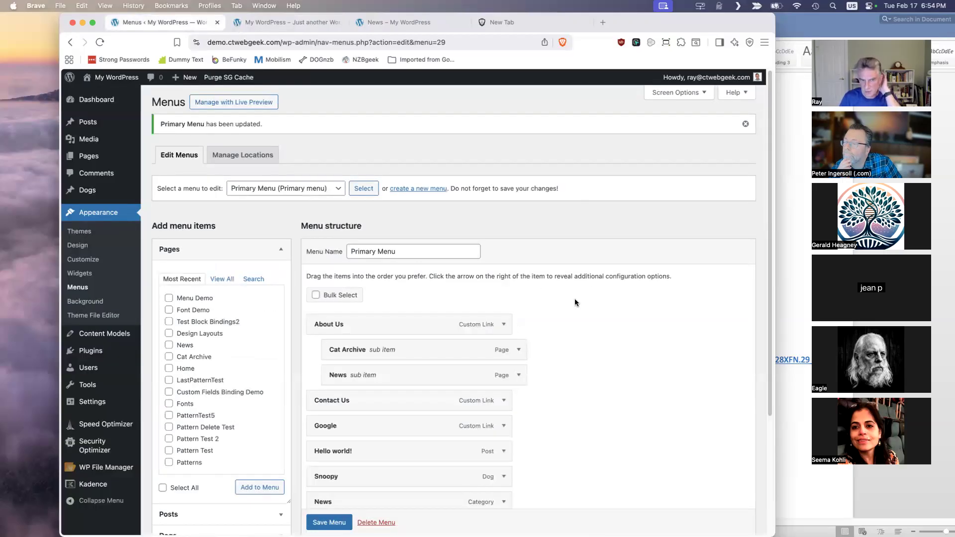
# - Set the Hello world! menu item's title attribute to "This is the Hello World Link" and save the Primary Menu
pyautogui.scroll(-3, 548, 343)
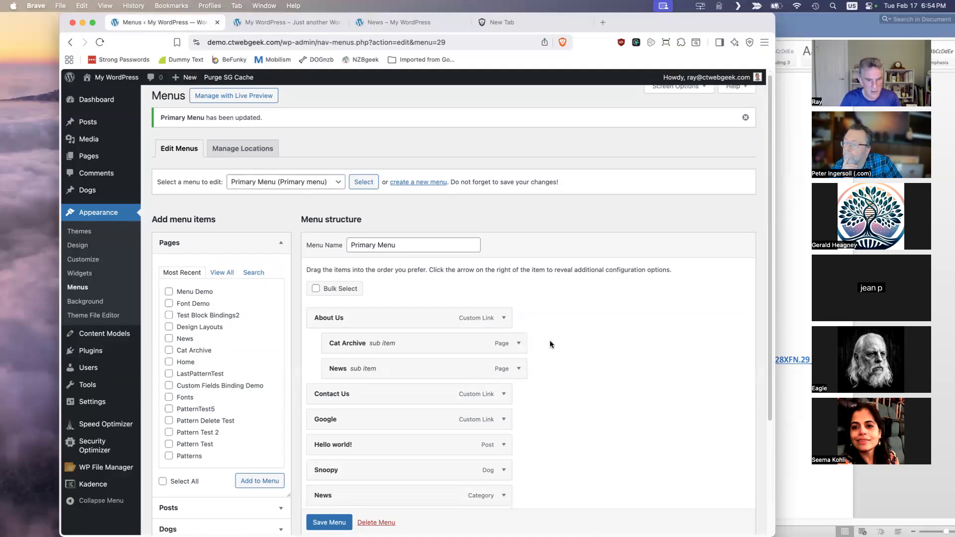
pyautogui.click(504, 369)
pyautogui.scroll(-2, 578, 369)
pyautogui.click(411, 374)
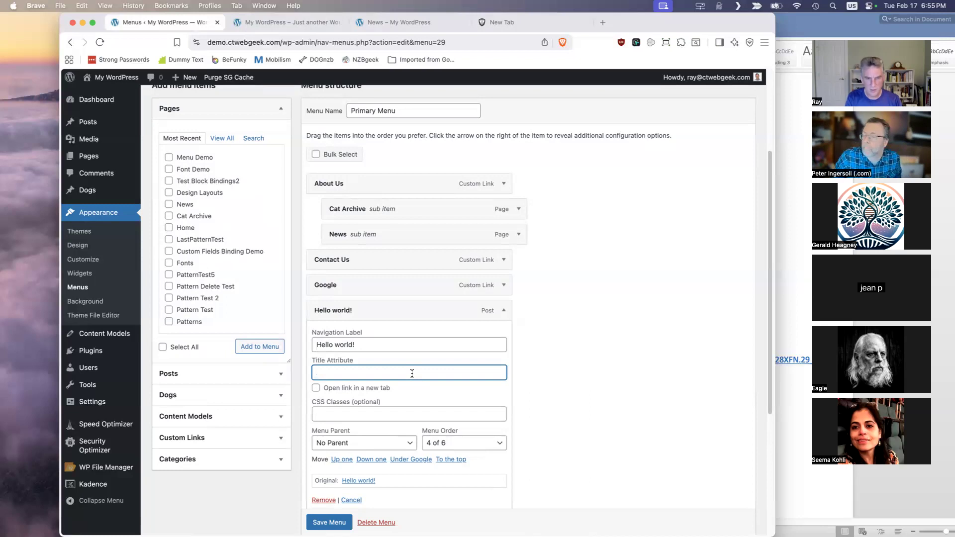
pyautogui.write('This is the Hello World Link')
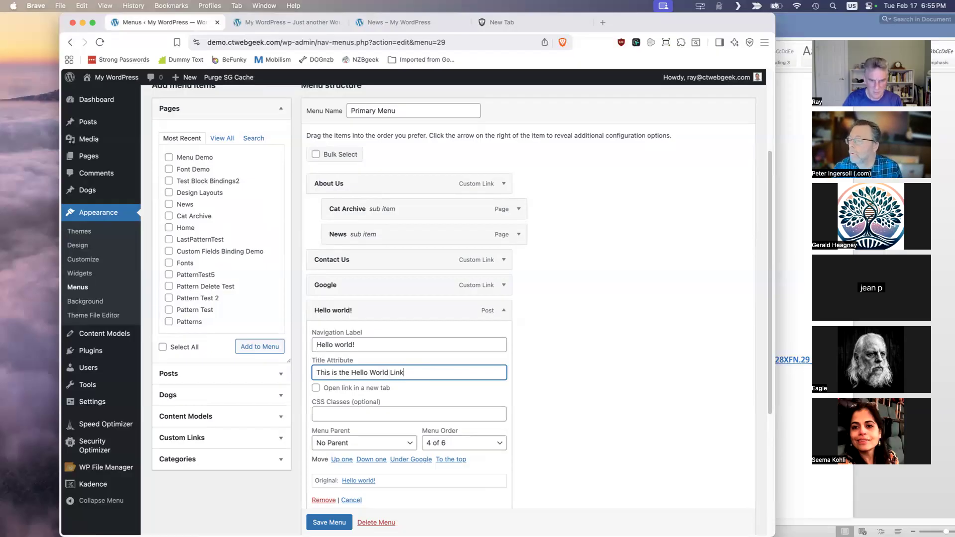
pyautogui.click(347, 522)
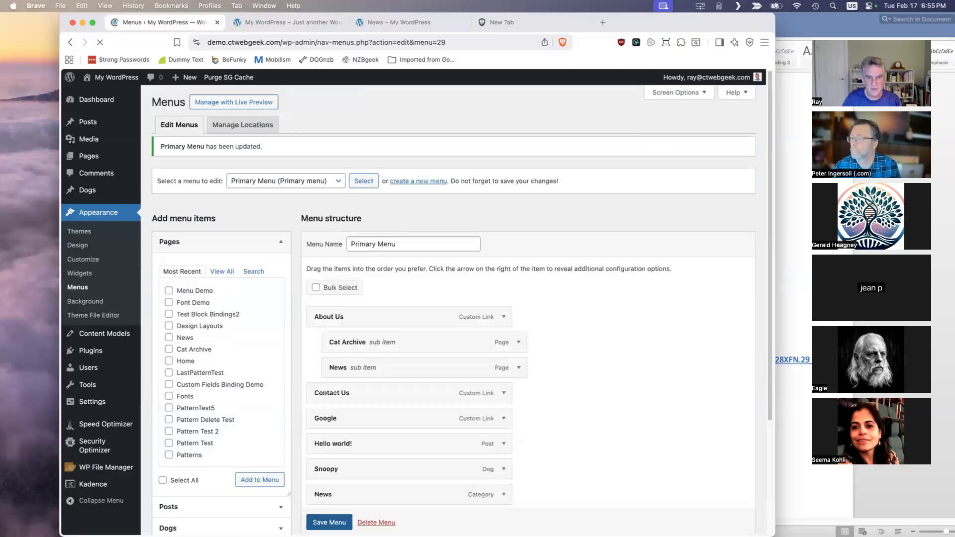
# - Reload the site's home page, check the Hello world! link's tooltip in the header menu, and return to the menu editor
pyautogui.click(301, 24)
pyautogui.click(100, 43)
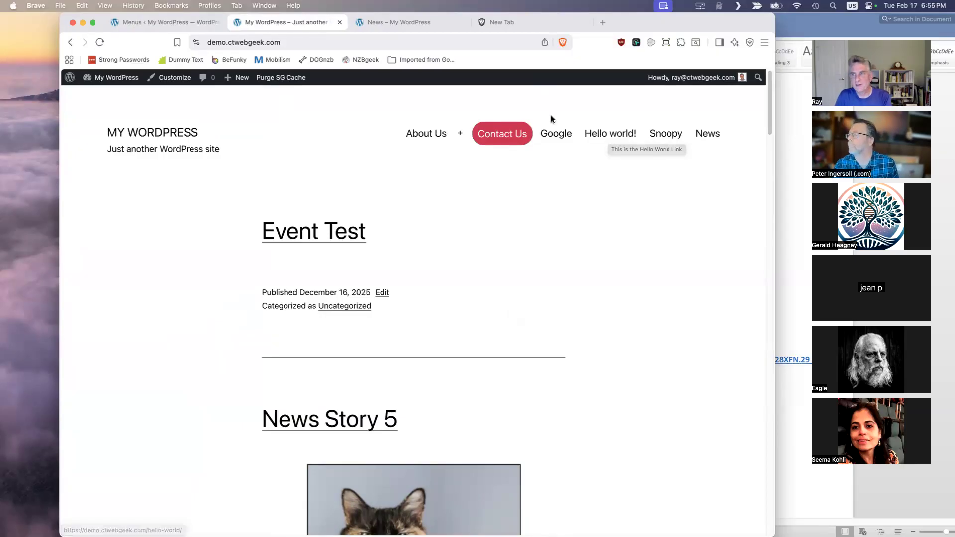
pyautogui.click(183, 22)
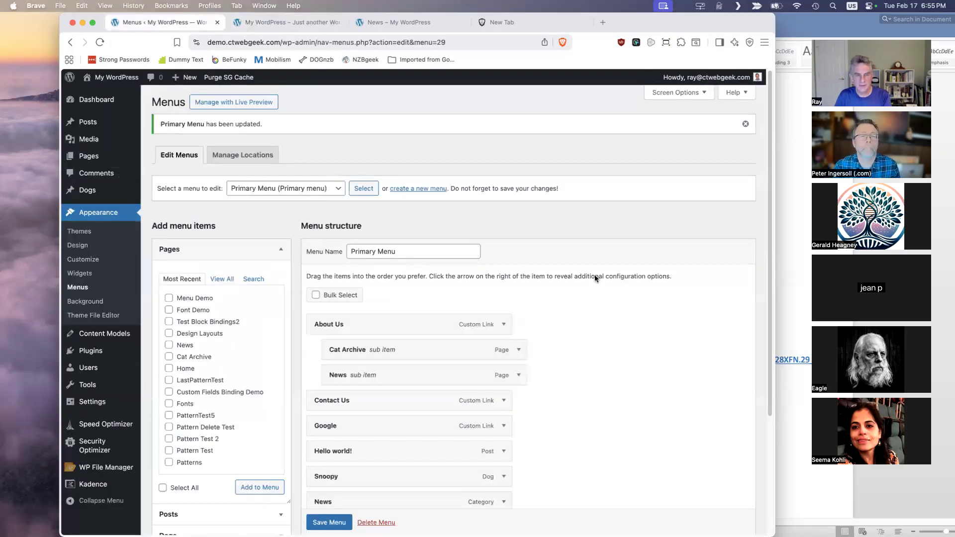
# - Check the Primary Menu's structure and display location settings, and switch the menu editor to the Footer Menu
pyautogui.scroll(-2, 638, 312)
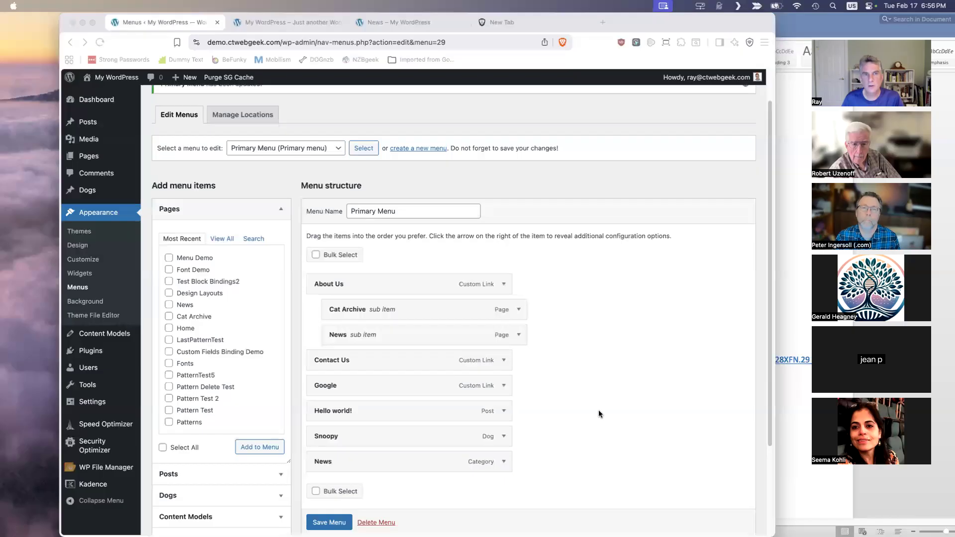
pyautogui.scroll(-2, 557, 207)
pyautogui.scroll(-2, 556, 207)
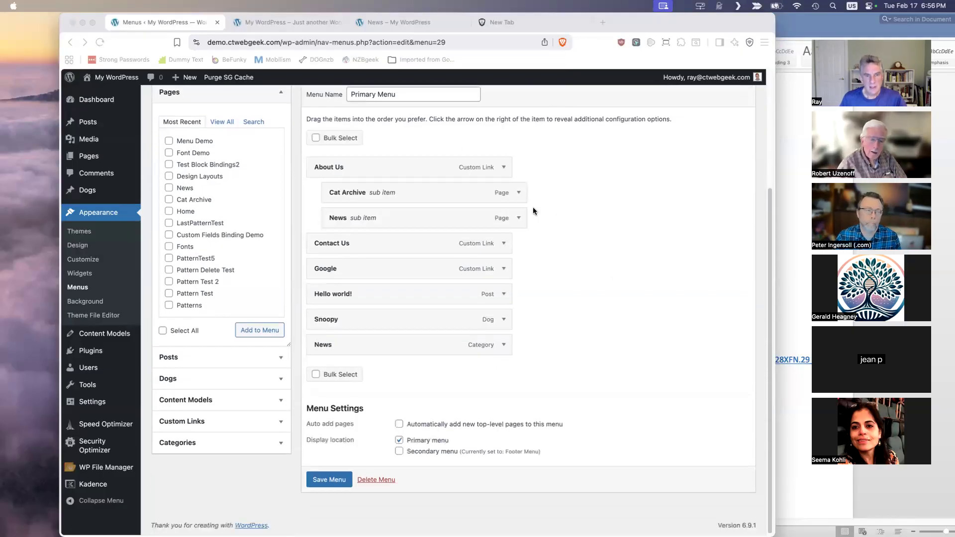
pyautogui.scroll(-1, 652, 216)
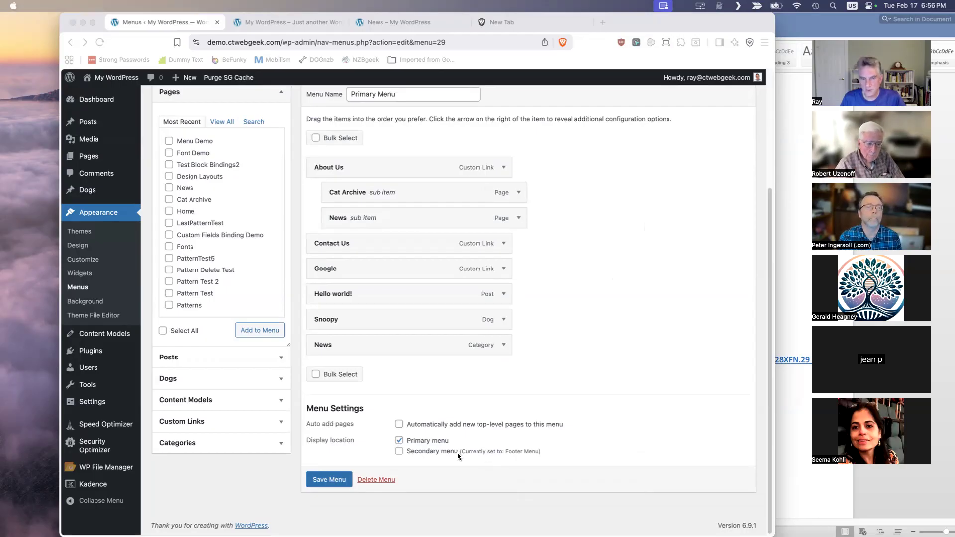
pyautogui.scroll(5, 393, 233)
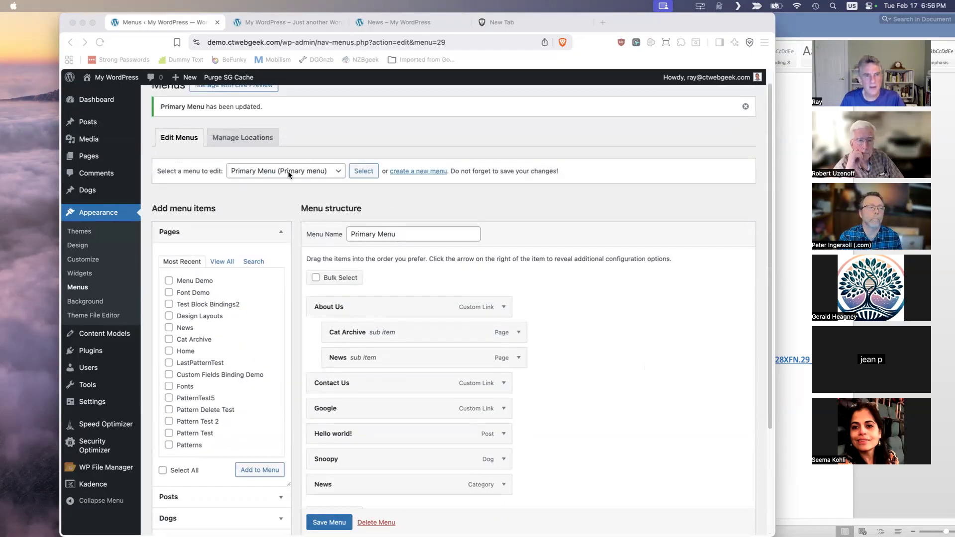
pyautogui.click(337, 174)
pyautogui.click(336, 174)
pyautogui.click(279, 156)
pyautogui.click(363, 171)
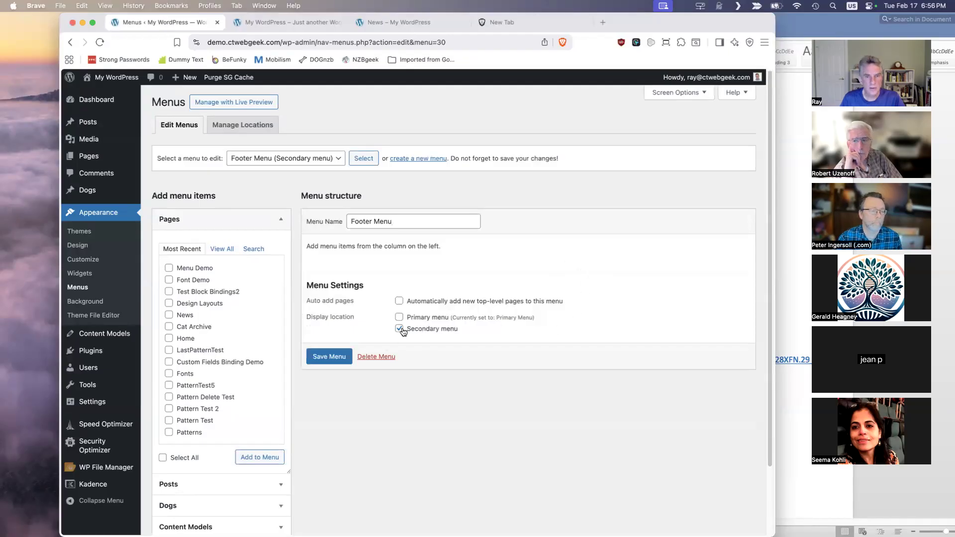
# - Save the Footer Menu with its Secondary menu location, add the Font Demo and Design Layouts pages to it, and save it again
pyautogui.click(328, 356)
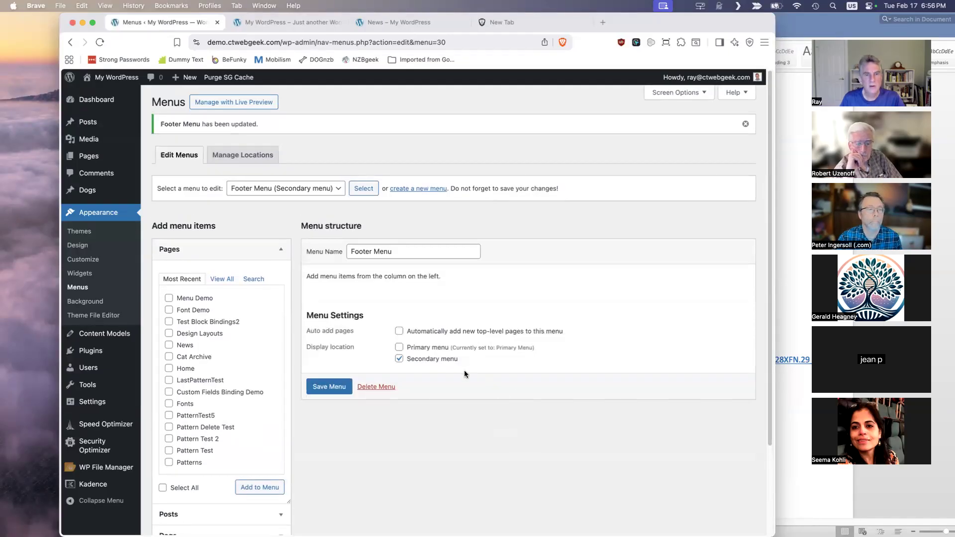
pyautogui.click(168, 310)
pyautogui.click(169, 334)
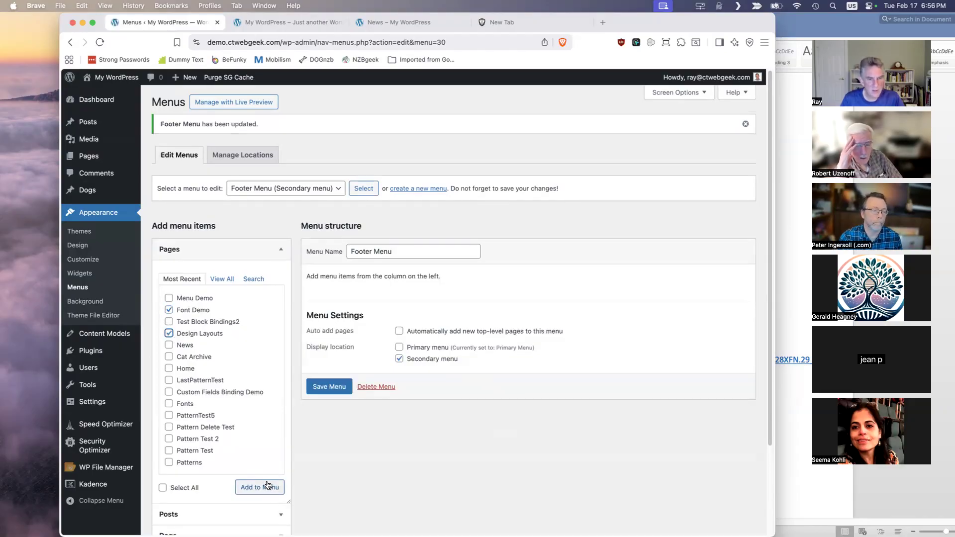
pyautogui.click(265, 488)
pyautogui.click(329, 484)
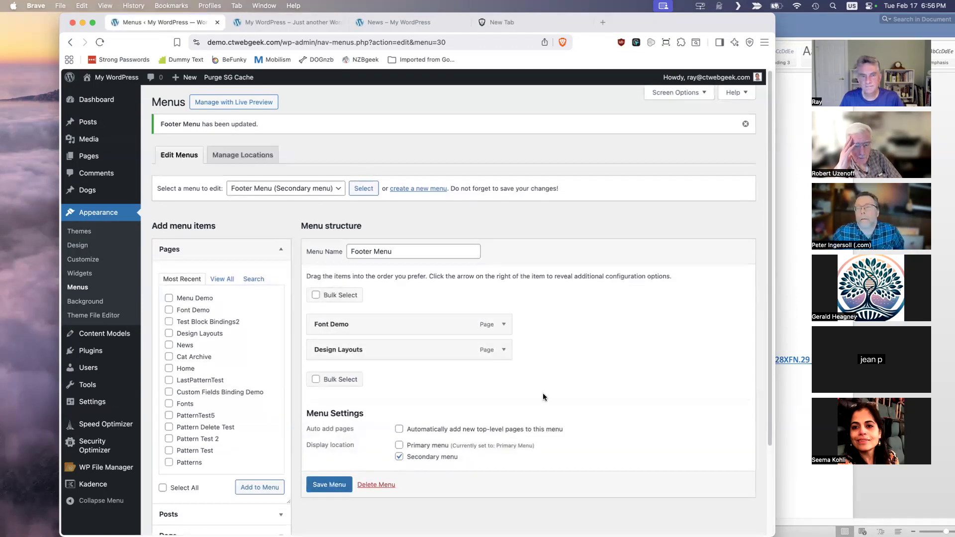
pyautogui.click(328, 485)
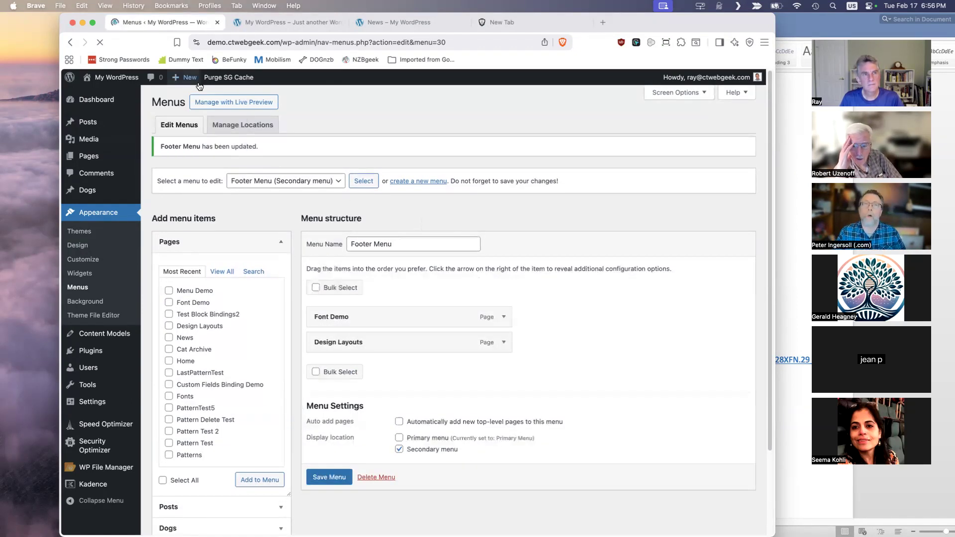
# - Reload the site's home page, check the footer menu links at the end of the page, and return to the menu editor
pyautogui.click(286, 22)
pyautogui.click(100, 41)
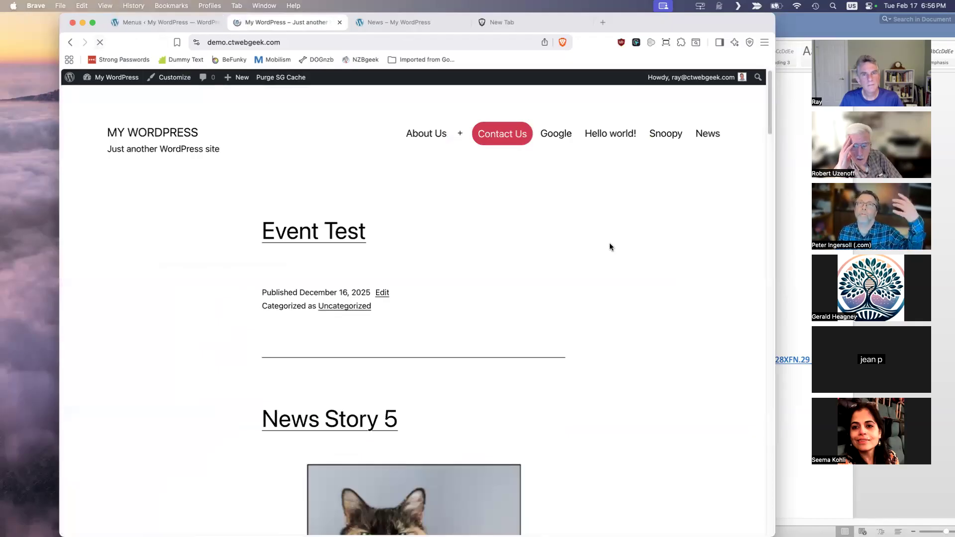
pyautogui.scroll(-8, 608, 245)
pyautogui.scroll(-15, 596, 239)
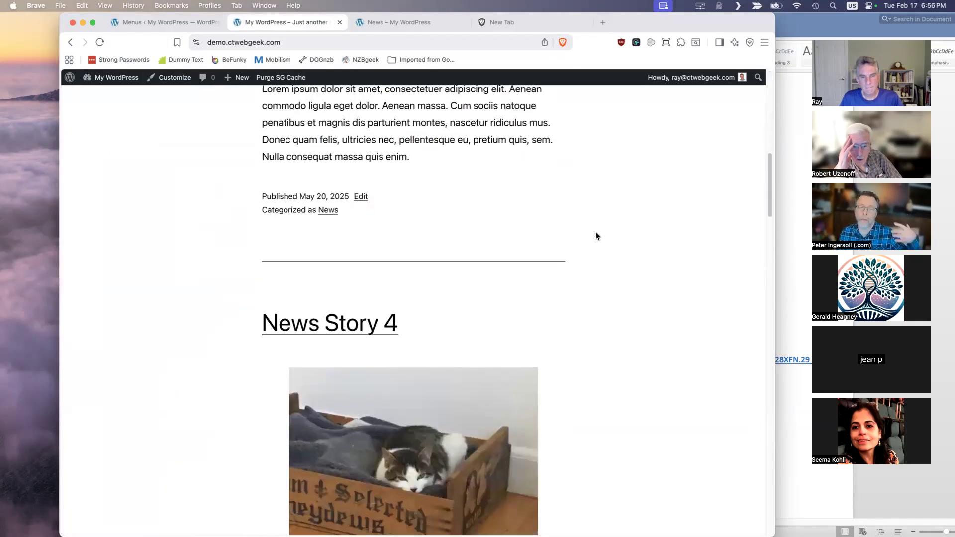
pyautogui.scroll(-15, 610, 233)
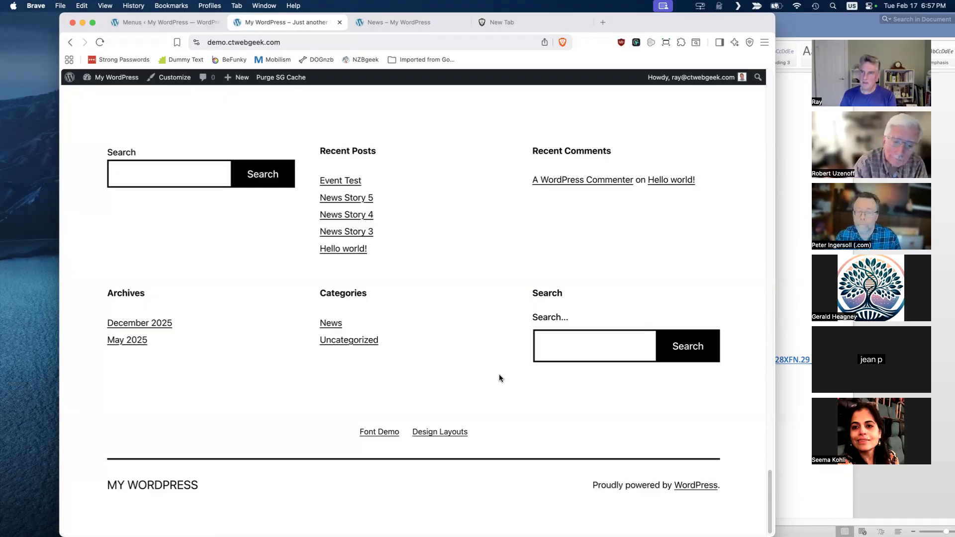
pyautogui.click(175, 20)
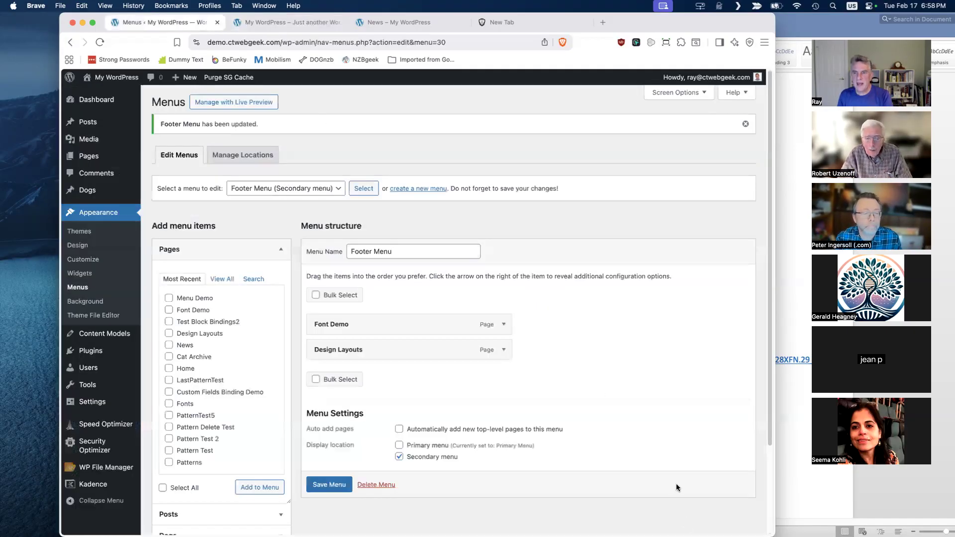
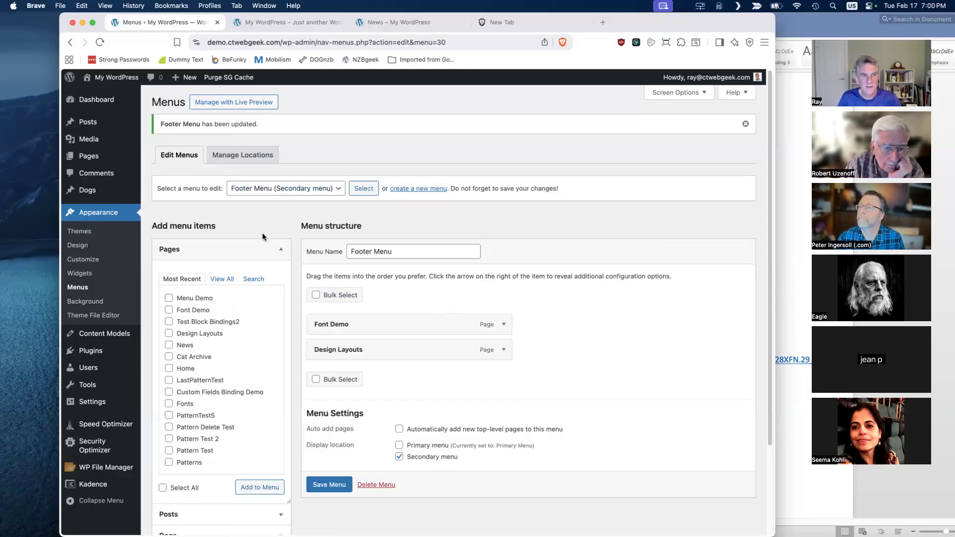
# - Collapse the list of pages that can be added and switch the menu editor to the Primary Menu
pyautogui.click(277, 252)
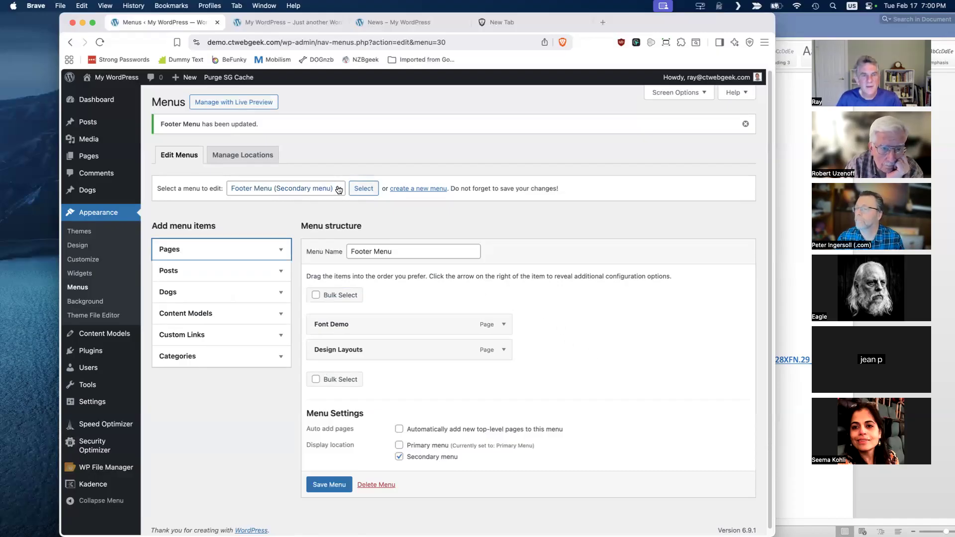
pyautogui.scroll(-1, 588, 374)
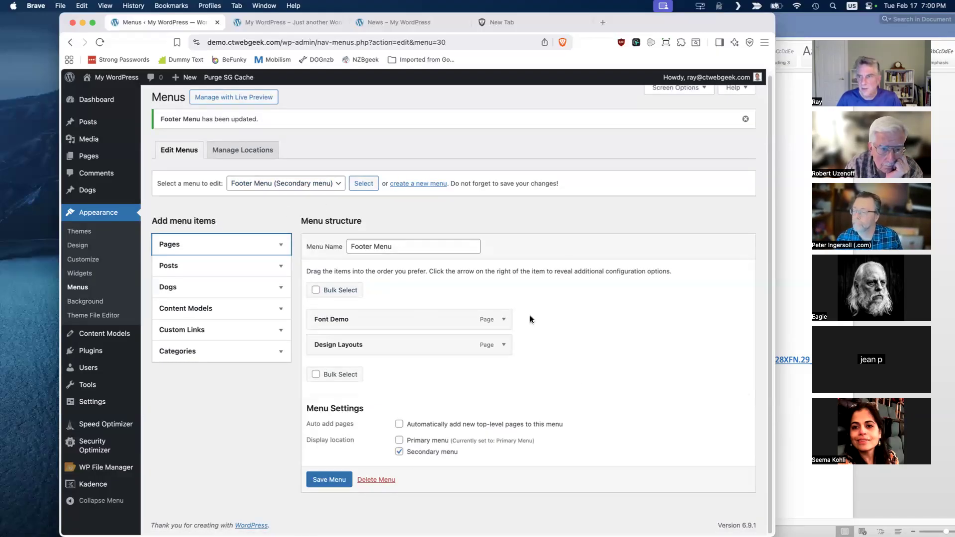
pyautogui.click(337, 184)
pyautogui.click(286, 196)
pyautogui.click(363, 184)
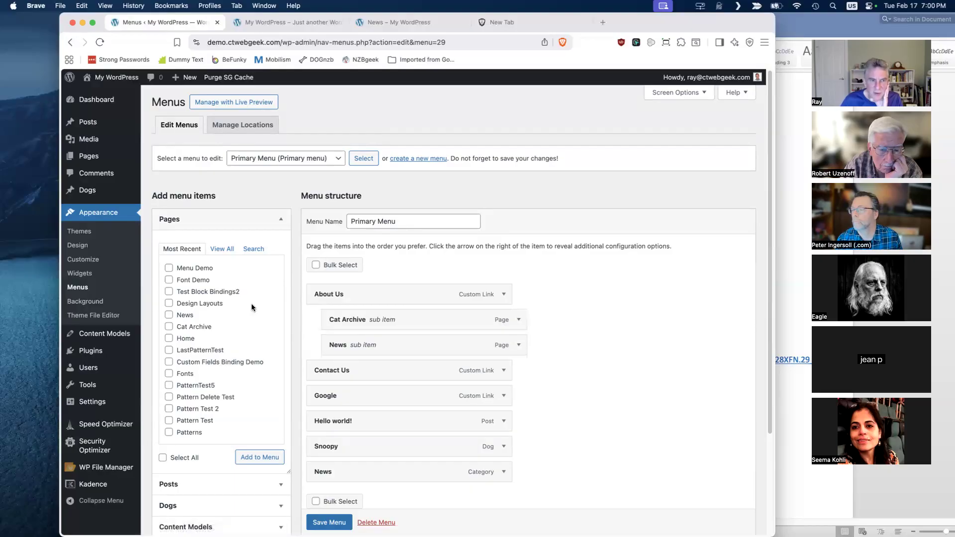
# - Add the Design Layouts, News and Cat Archive pages to the Primary Menu
pyautogui.click(169, 303)
pyautogui.click(169, 315)
pyautogui.click(169, 326)
pyautogui.click(255, 458)
# - Nest Design Layouts under the News category, News under it and Cat Archive one level deeper, and save the Primary Menu
pyautogui.scroll(-5, 532, 433)
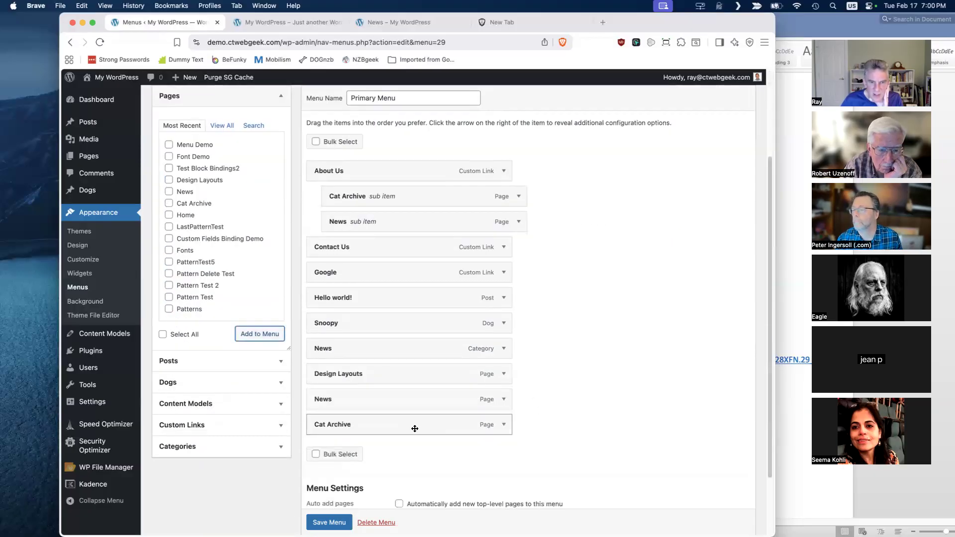
pyautogui.moveTo(376, 375); pyautogui.dragTo(432, 418)
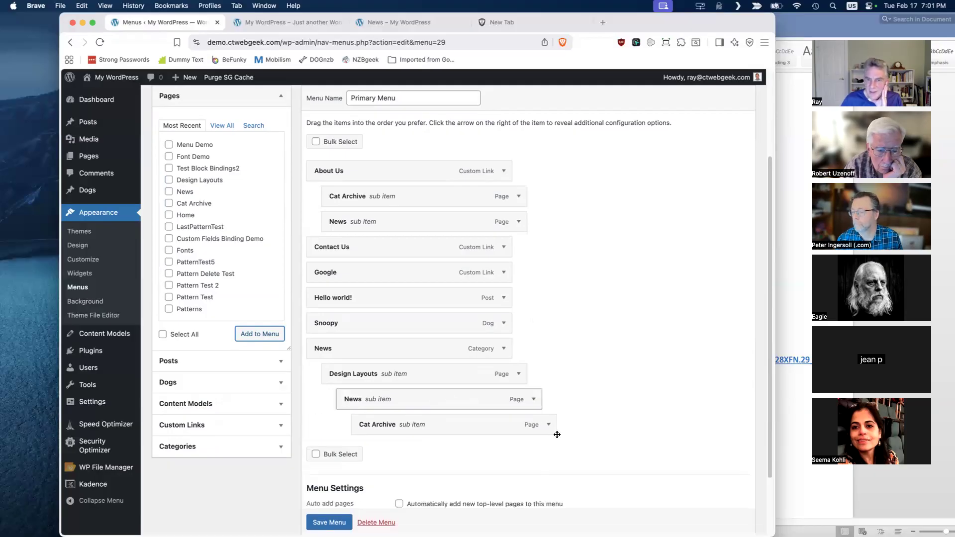
pyautogui.scroll(-1, 527, 299)
pyautogui.click(348, 520)
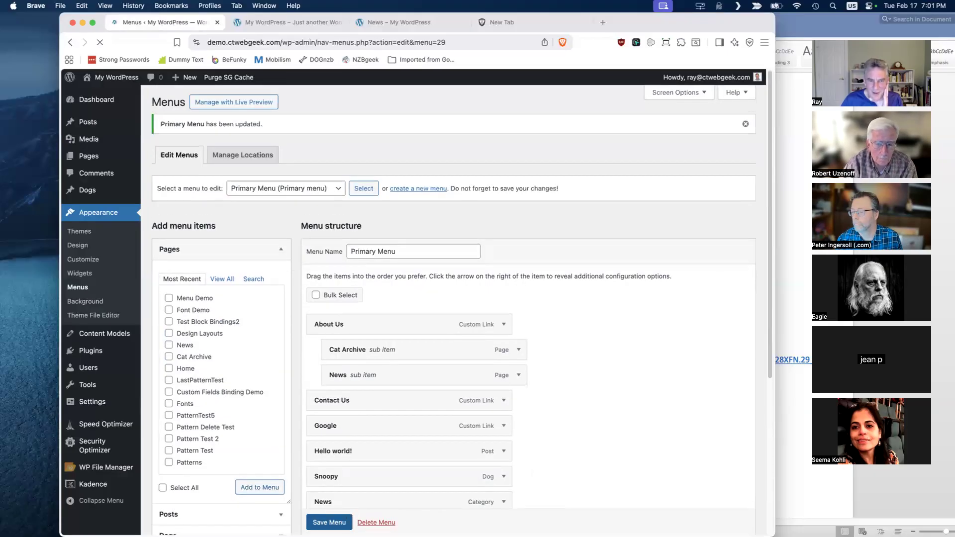
# - Reload the site's home page, check the About Us and News submenus in the header menu, and return to the menu editor
pyautogui.click(291, 21)
pyautogui.click(101, 41)
pyautogui.scroll(15, 434, 224)
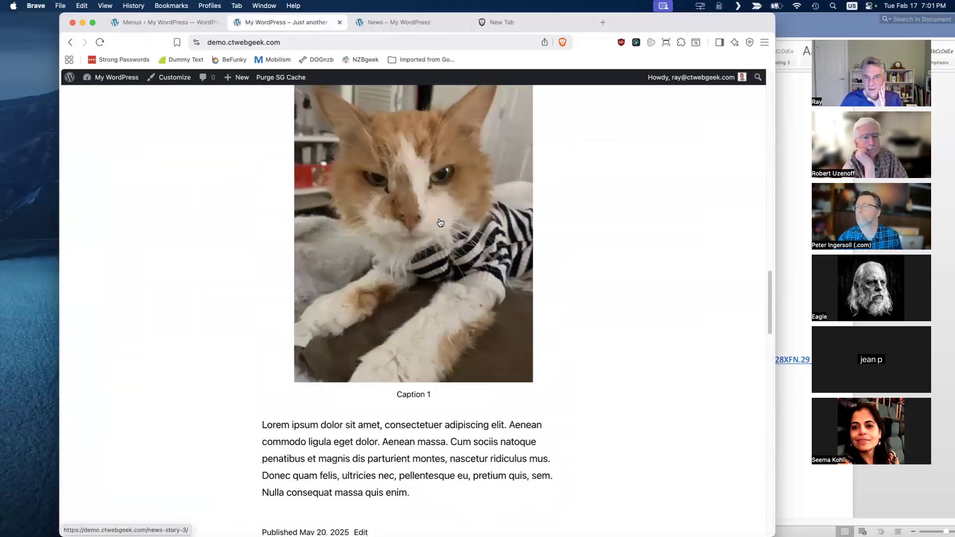
pyautogui.scroll(10, 443, 231)
pyautogui.moveTo(440, 133)
pyautogui.moveTo(689, 134)
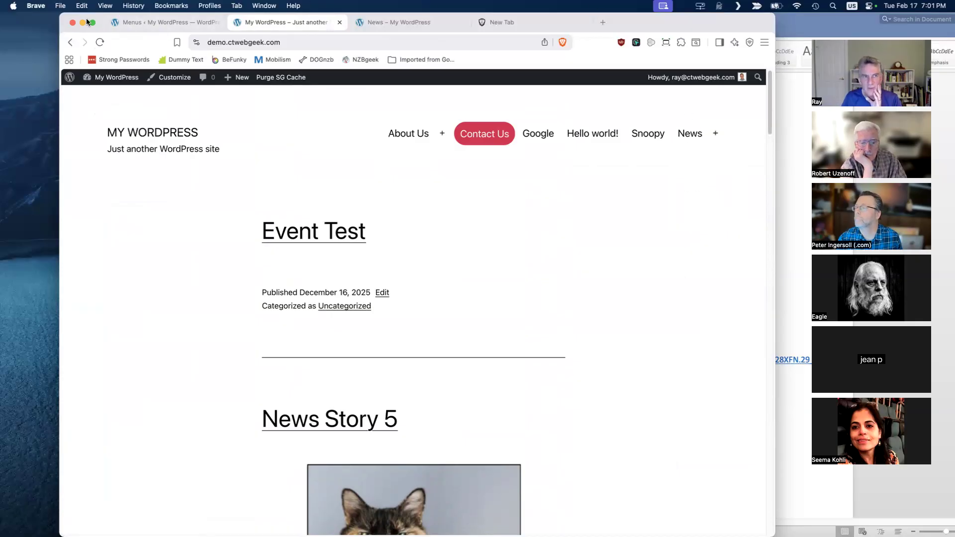
pyautogui.click(191, 21)
# - Show and hide the bulk selection checkboxes on the Primary Menu items, and review the menu structure and settings
pyautogui.scroll(-5, 533, 328)
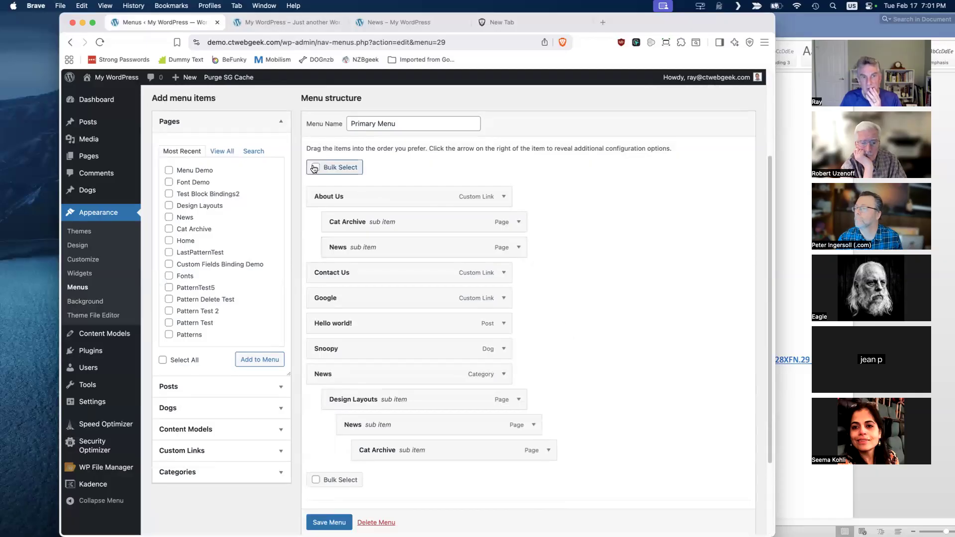
pyautogui.click(333, 167)
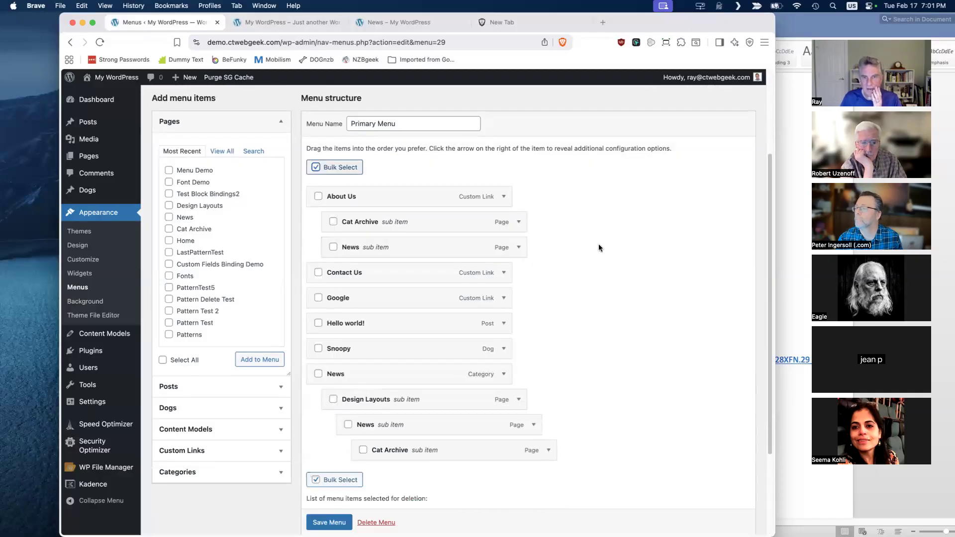
pyautogui.click(315, 167)
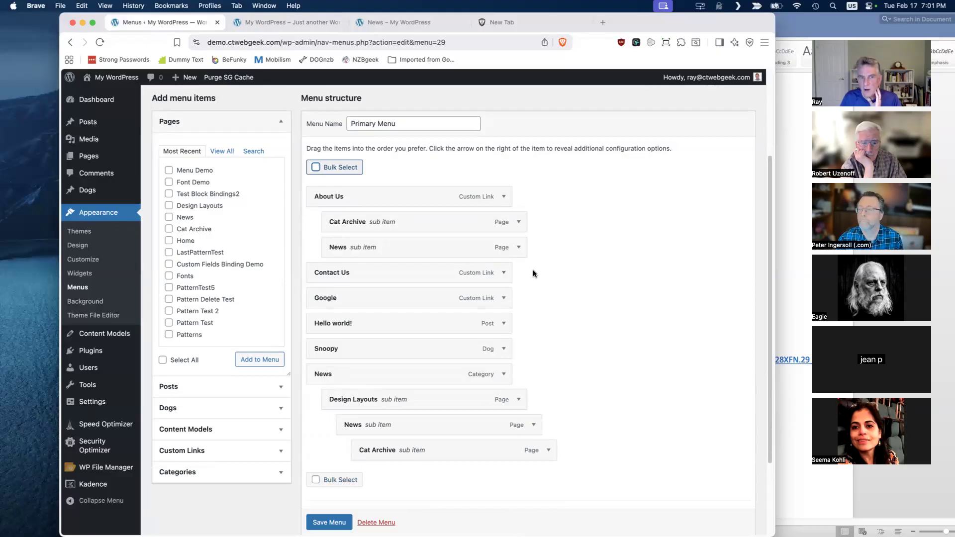
pyautogui.scroll(-3, 533, 270)
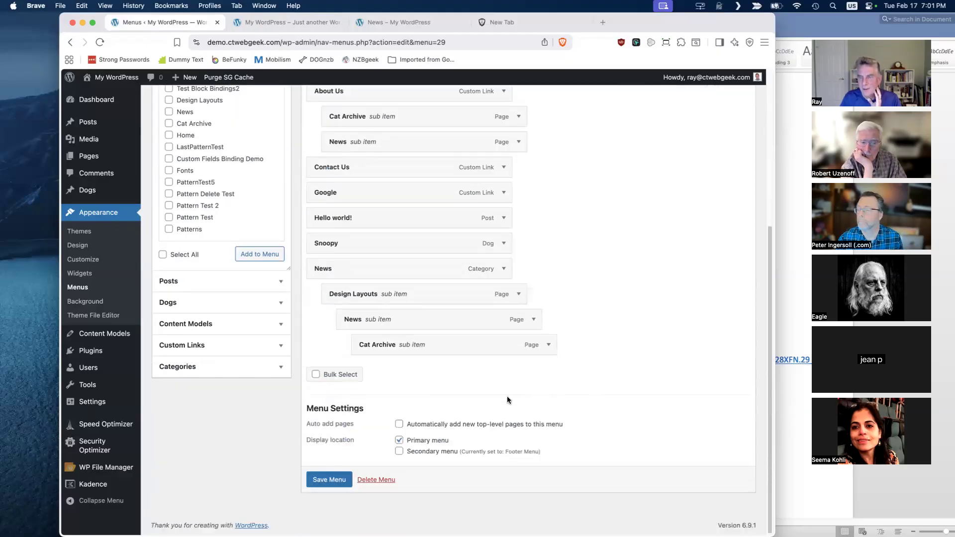
pyautogui.scroll(5, 204, 200)
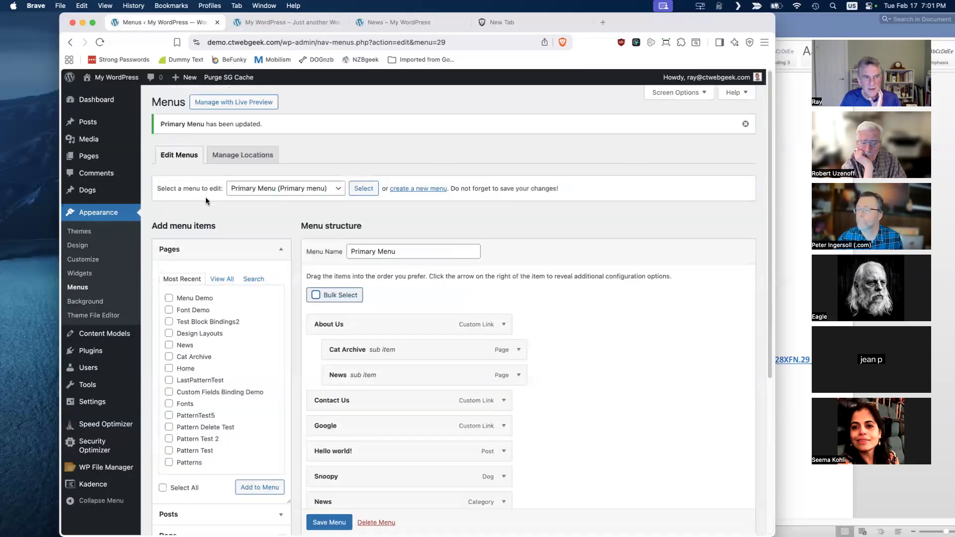
# - Add all of the most recent pages to the Primary Menu at once
pyautogui.scroll(-2, 237, 290)
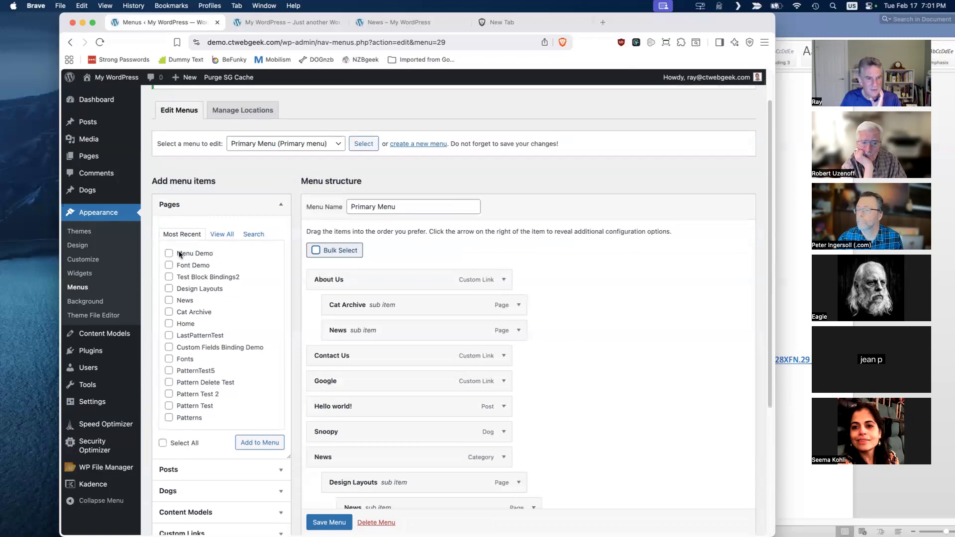
pyautogui.click(163, 443)
pyautogui.click(278, 444)
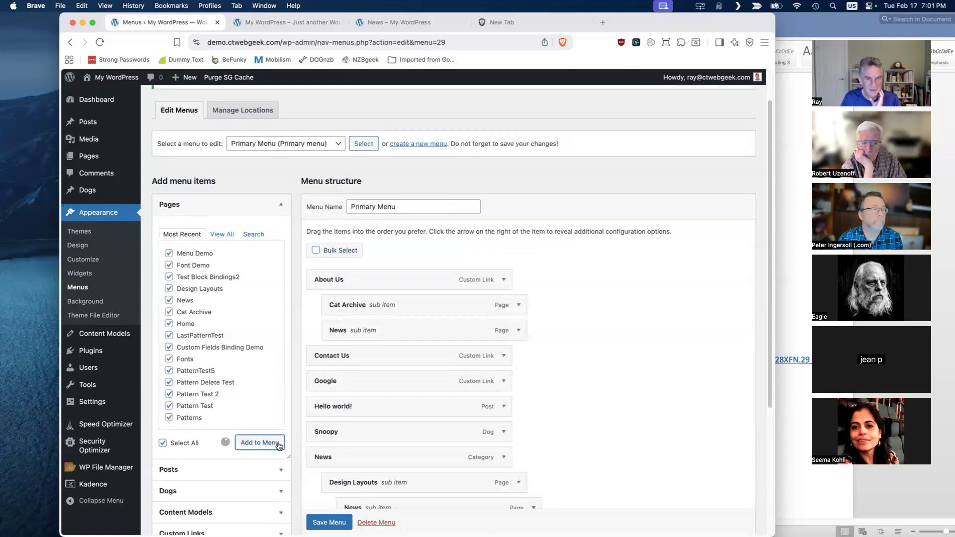
# - Move the newly added Fonts page under About Us as its first sub item, and save the Primary Menu
pyautogui.scroll(-15, 617, 348)
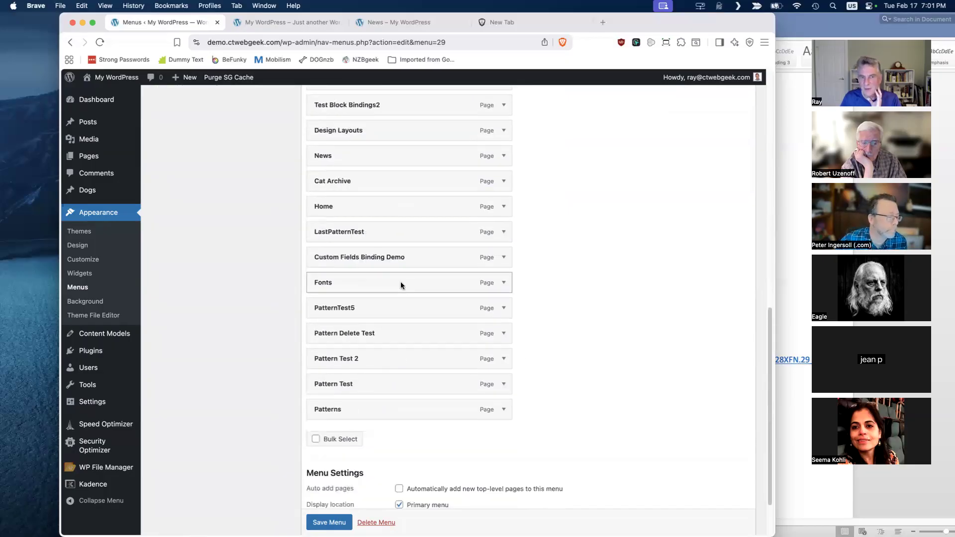
pyautogui.moveTo(411, 277); pyautogui.dragTo(452, 273)
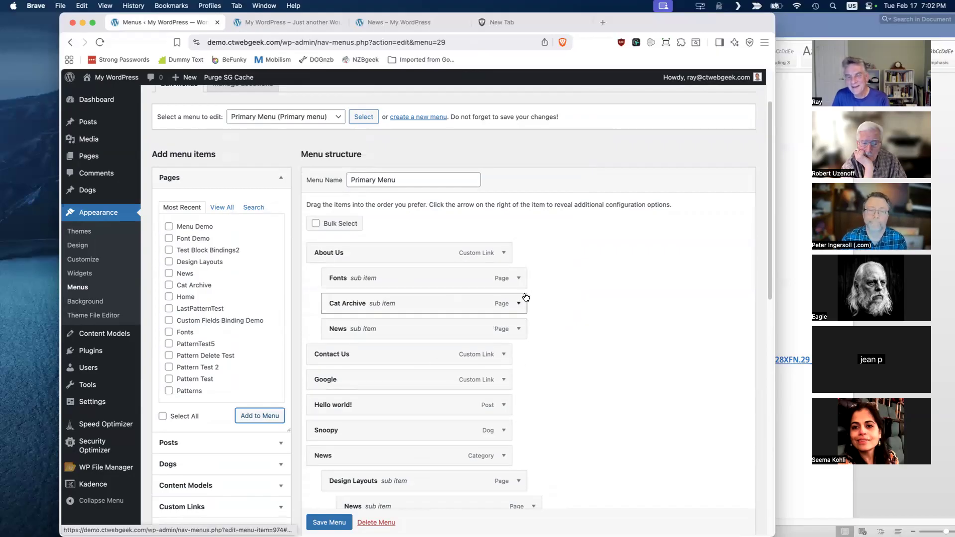
pyautogui.scroll(-1, 332, 522)
pyautogui.click(329, 523)
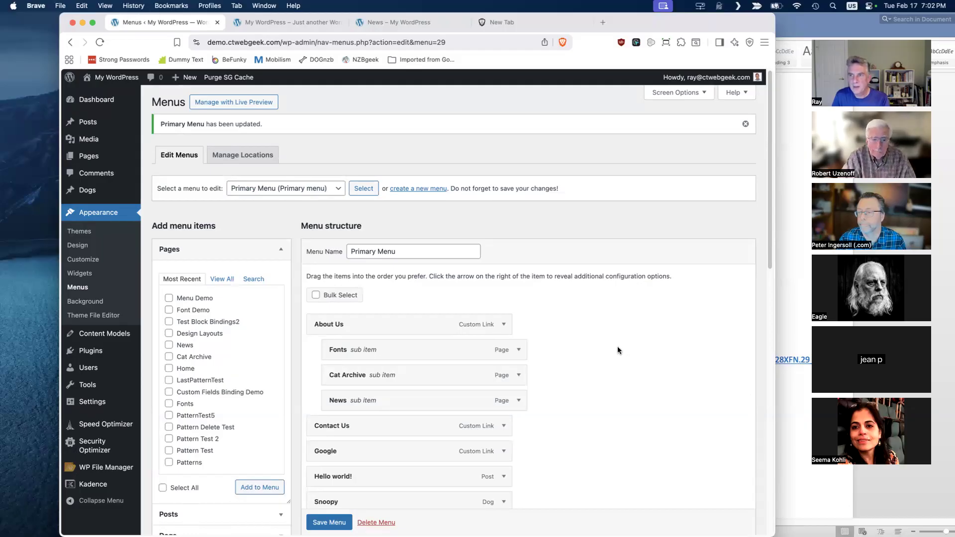
# - Review the extended Primary Menu structure and activate the Duplicate Menu plugin from the installed plugins
pyautogui.scroll(-4, 559, 319)
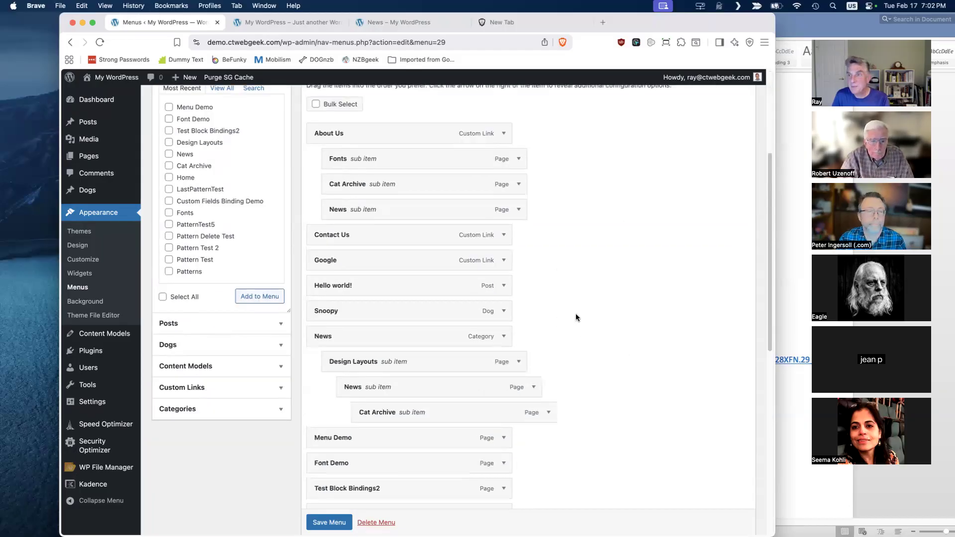
pyautogui.scroll(-1, 582, 308)
pyautogui.scroll(-2, 595, 302)
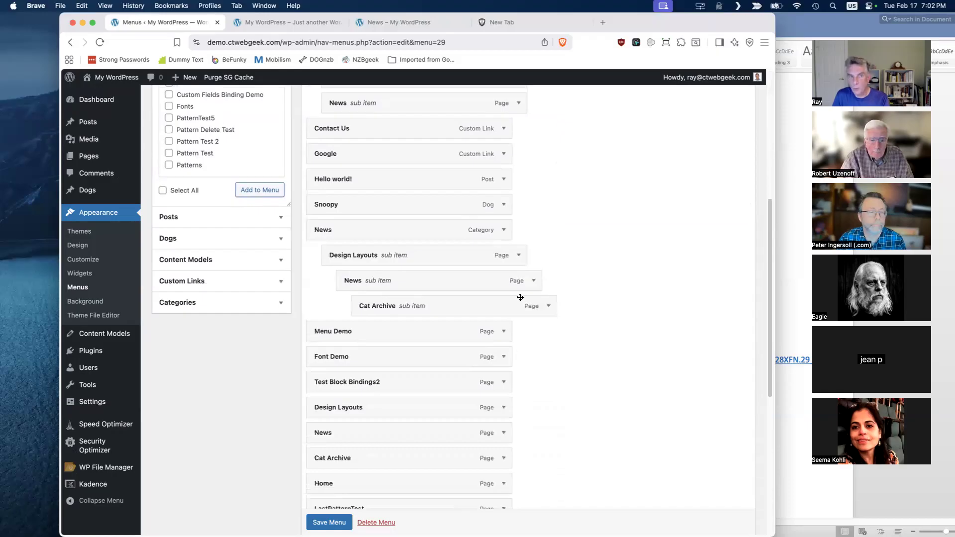
pyautogui.moveTo(104, 355)
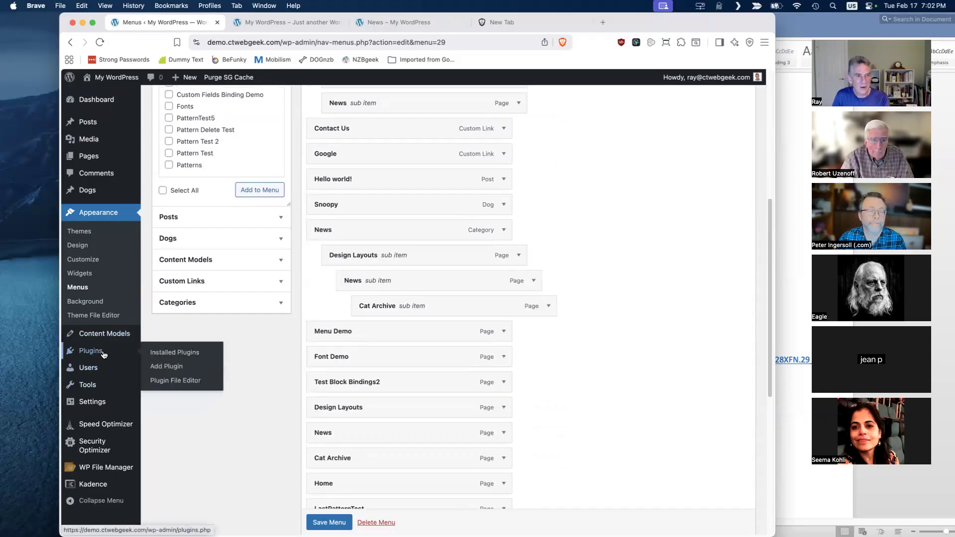
pyautogui.click(161, 353)
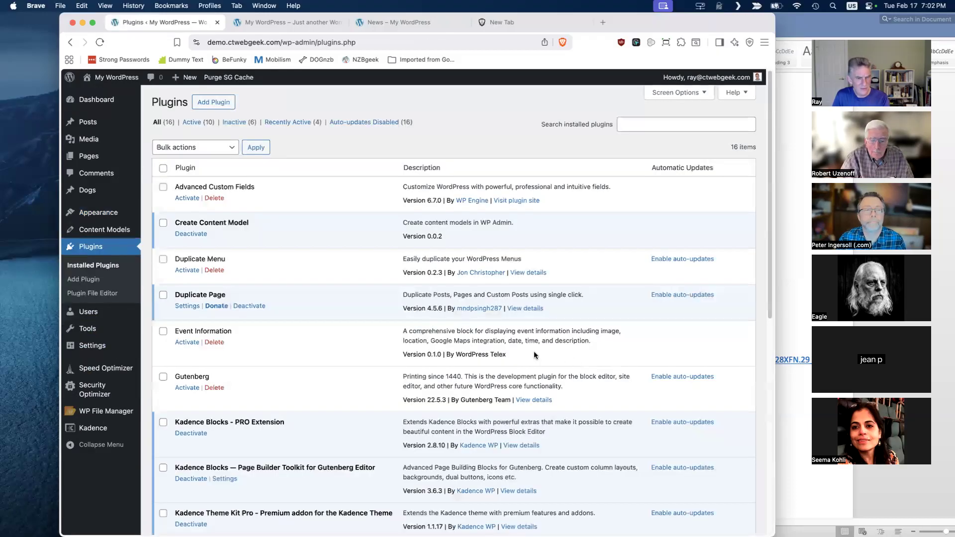
pyautogui.click(184, 271)
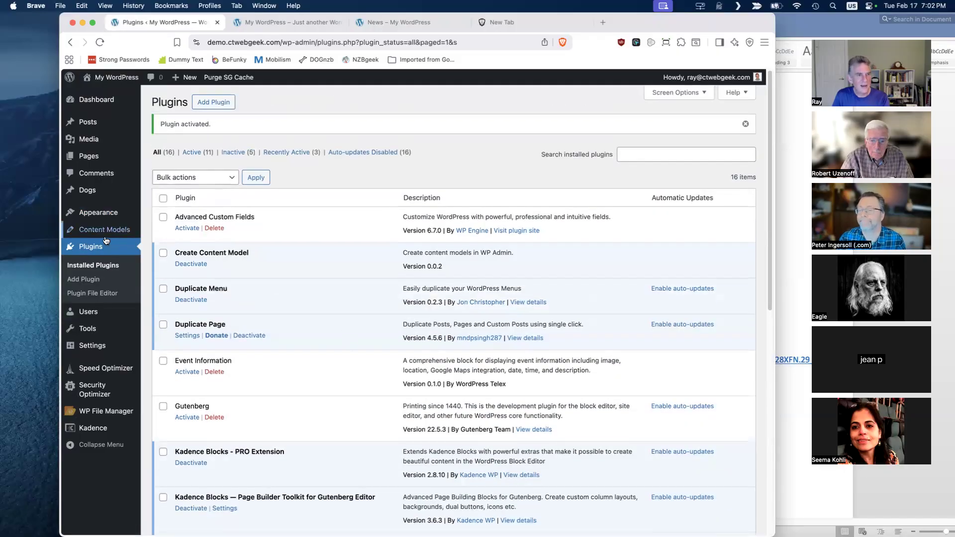
# - Duplicate the Primary Menu with the Duplicate Menu tool, naming the copy Primary Menu2
pyautogui.moveTo(96, 213)
pyautogui.click(174, 300)
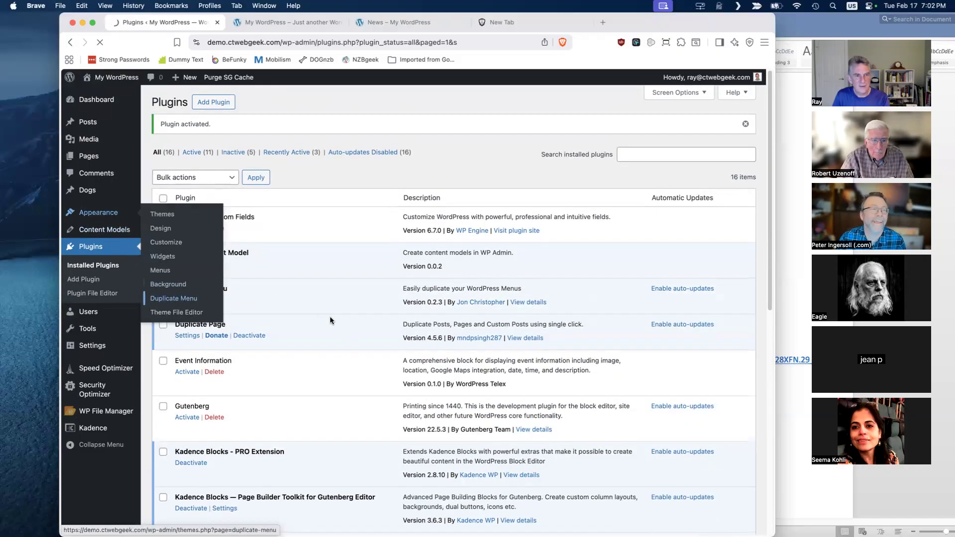
pyautogui.click(315, 134)
pyautogui.click(288, 141)
pyautogui.click(390, 130)
pyautogui.write('P')
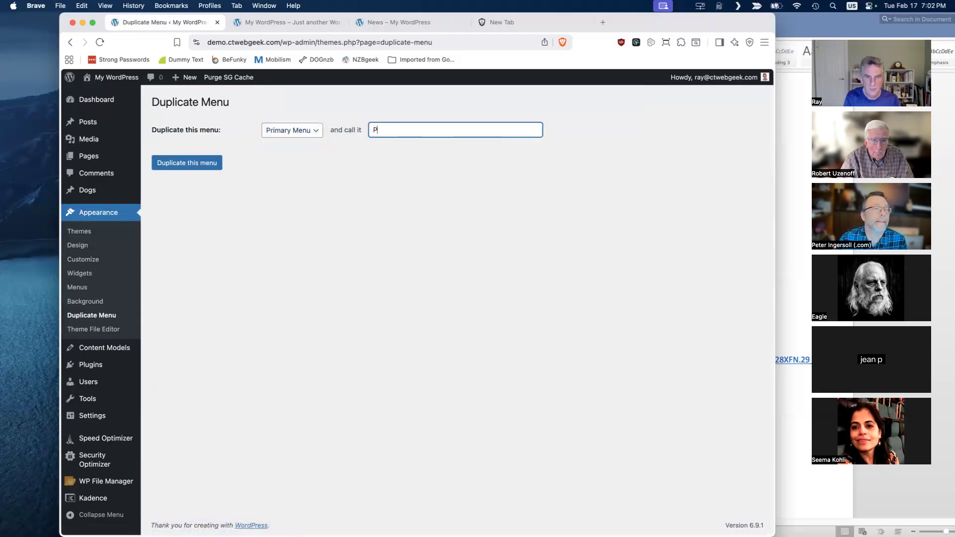
pyautogui.write('rimary Menu2')
pyautogui.click(188, 162)
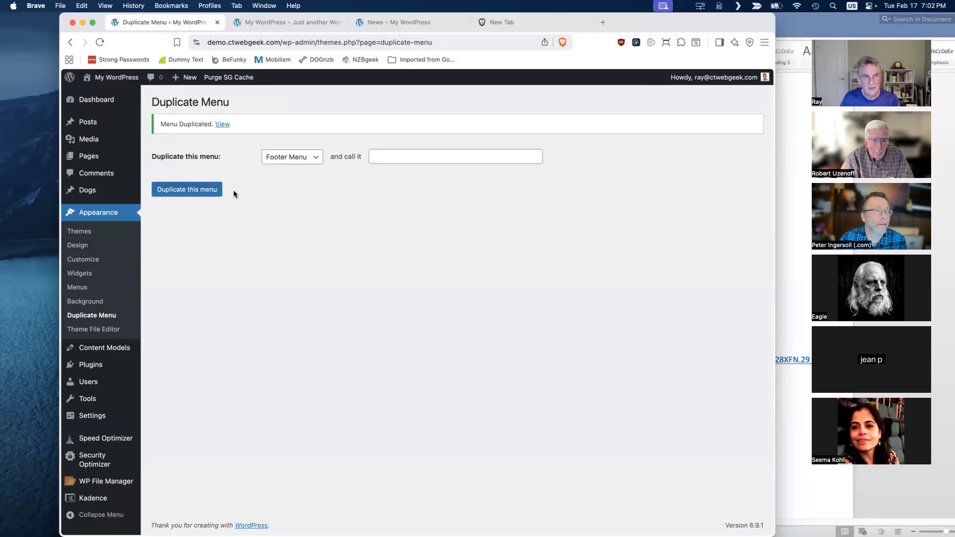
# - Return to the menu editor and choose Primary Menu2 as the menu to edit, without loading it
pyautogui.click(77, 287)
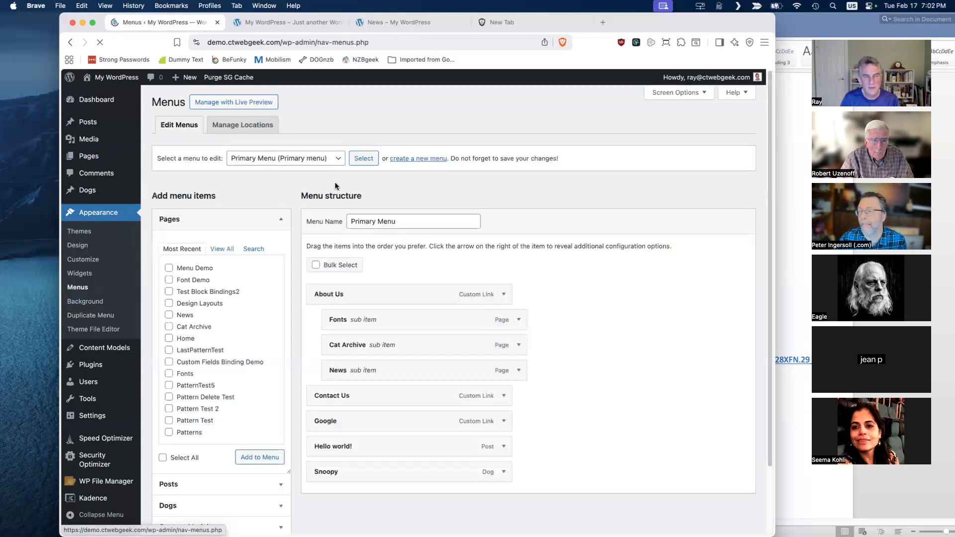
pyautogui.click(333, 157)
pyautogui.click(323, 169)
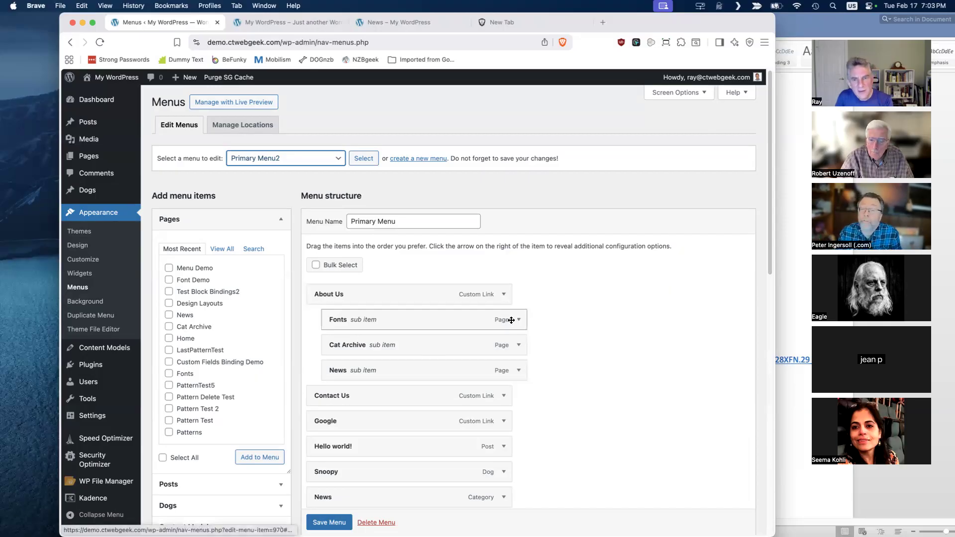
# - Set the menu order of the Fonts sub item under About Us to 3 of 3 and collapse its settings
pyautogui.click(518, 321)
pyautogui.scroll(-5, 566, 338)
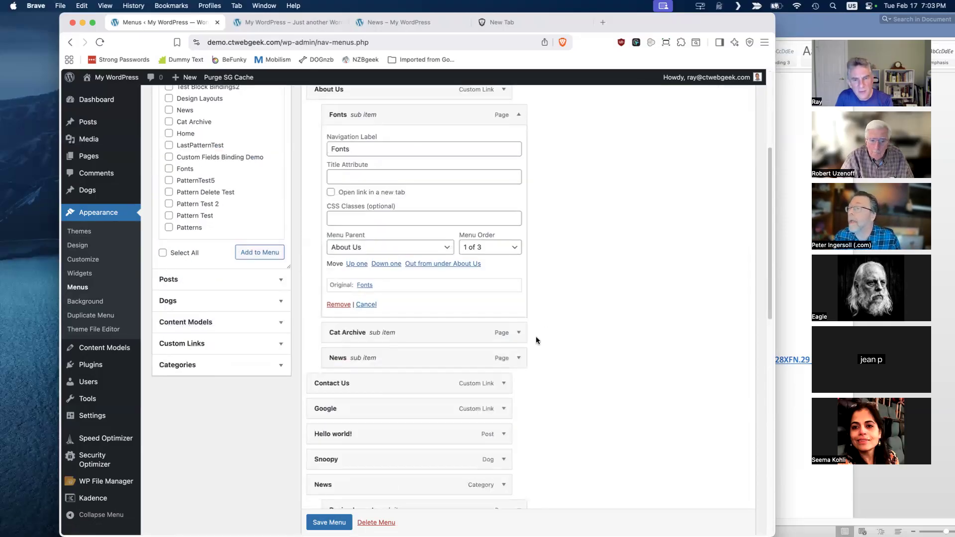
pyautogui.click(515, 248)
pyautogui.click(507, 272)
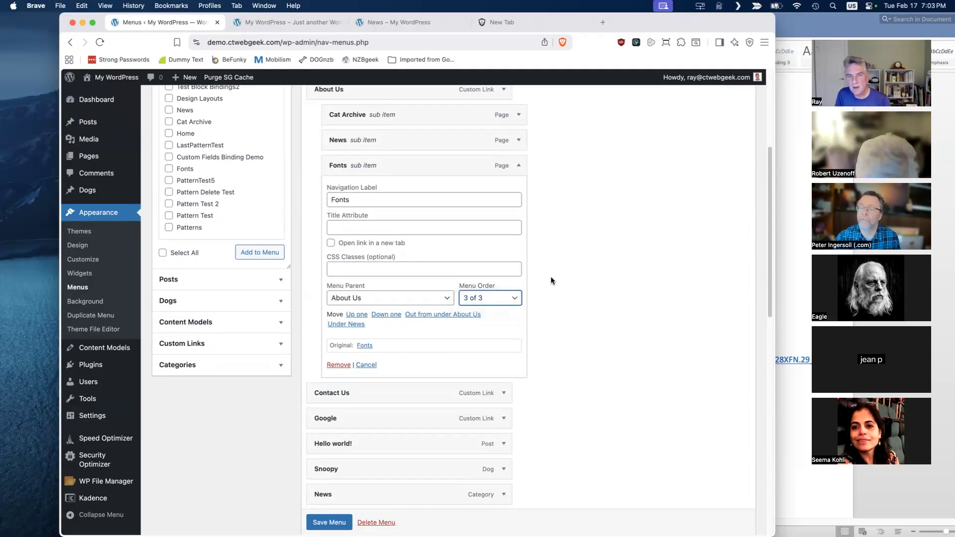
pyautogui.click(519, 166)
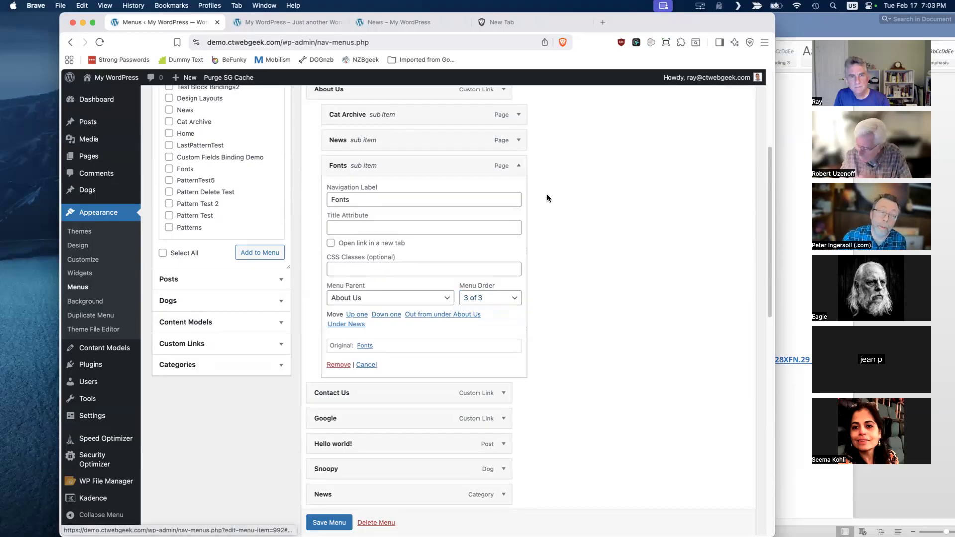
pyautogui.click(518, 165)
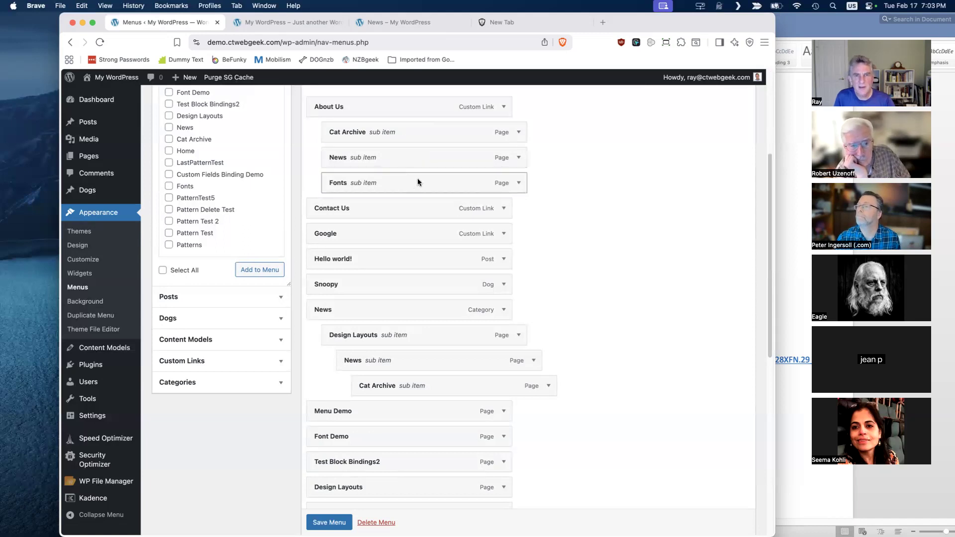
# - Turn on bulk selection for the items in the Primary Menu structure
pyautogui.scroll(5, 433, 211)
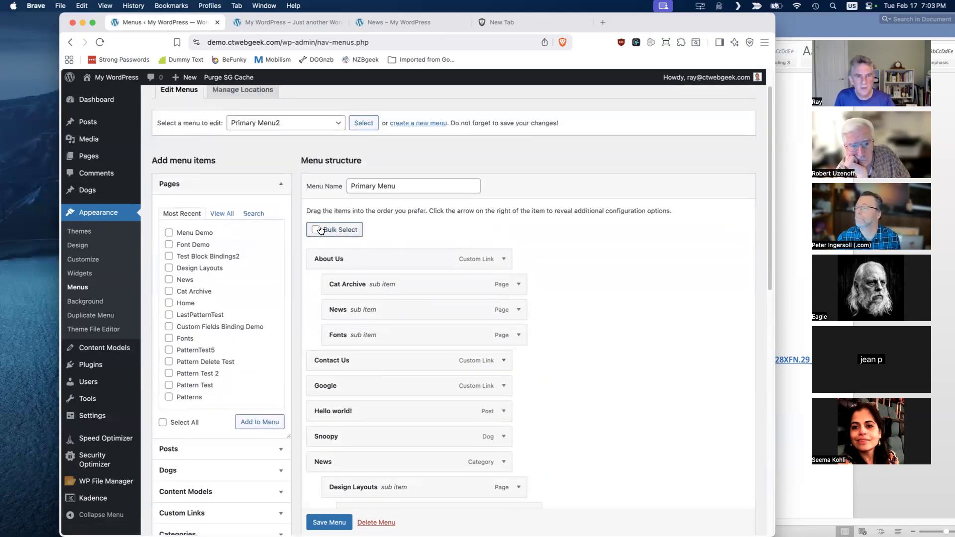
pyautogui.click(317, 229)
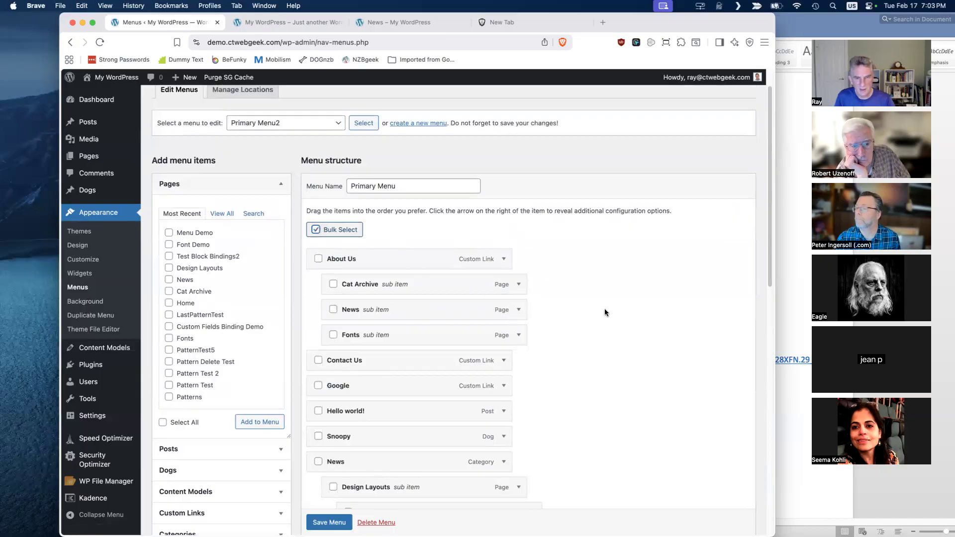
pyautogui.scroll(-3, 599, 295)
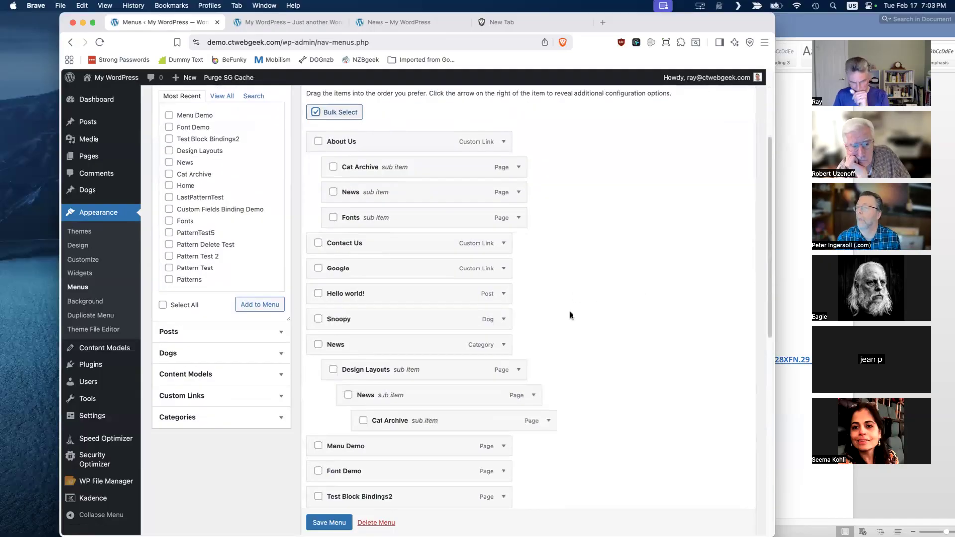
pyautogui.click(349, 397)
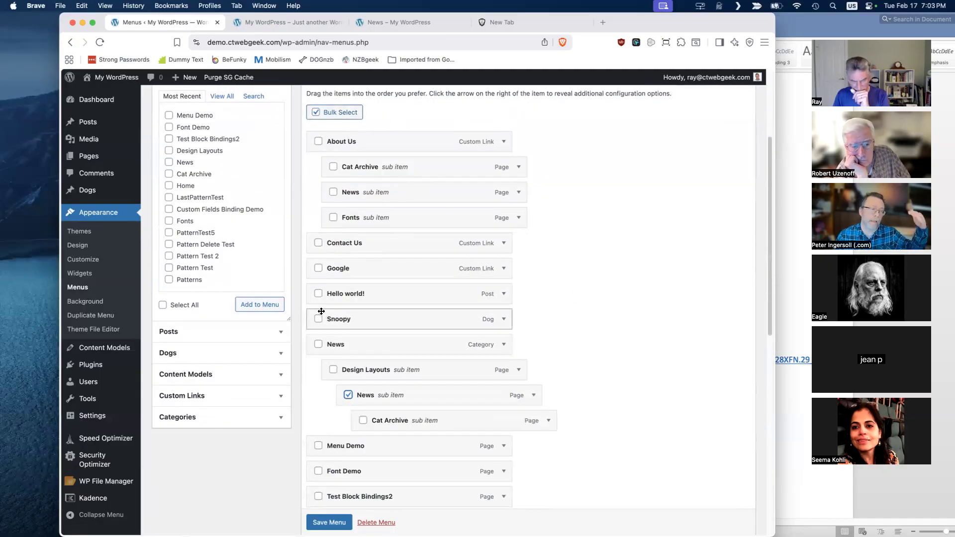
pyautogui.click(362, 422)
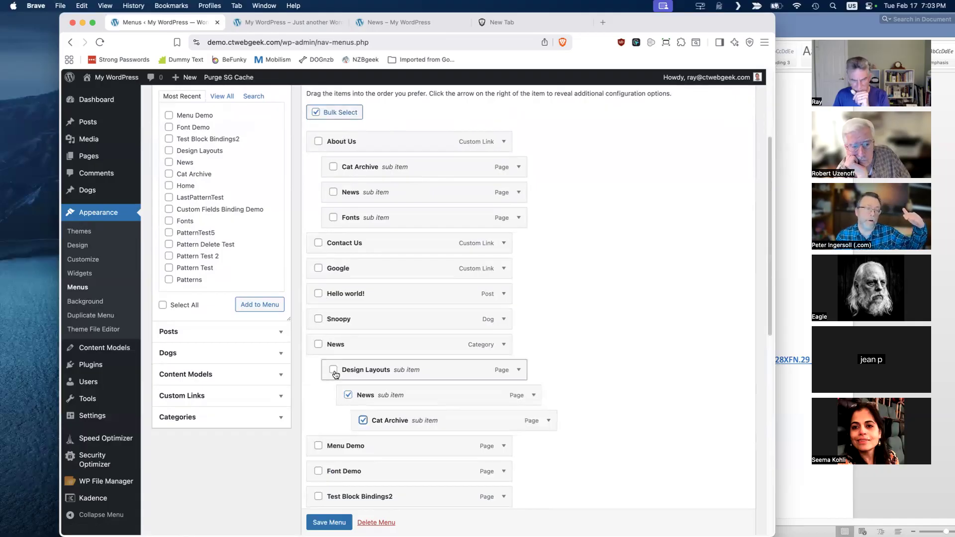
pyautogui.click(319, 345)
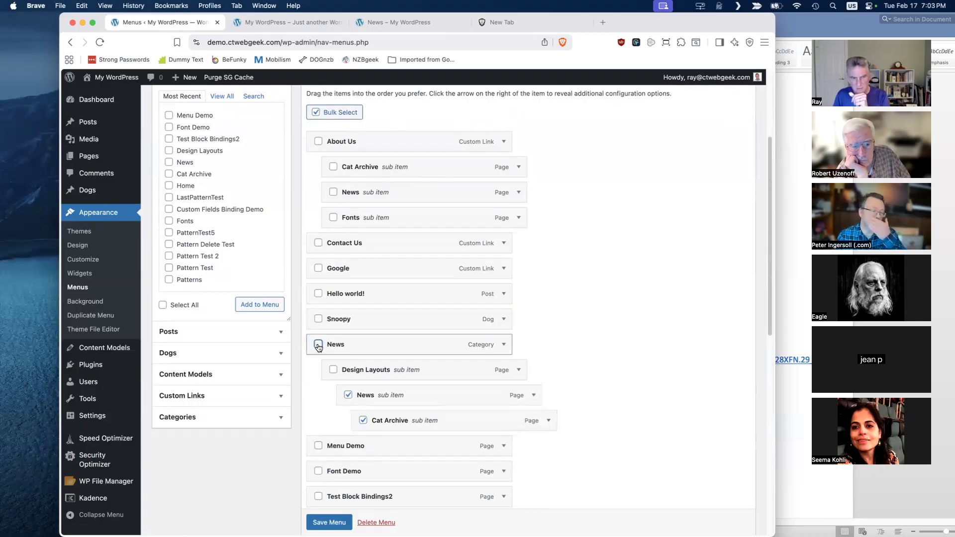
pyautogui.click(348, 395)
pyautogui.click(363, 421)
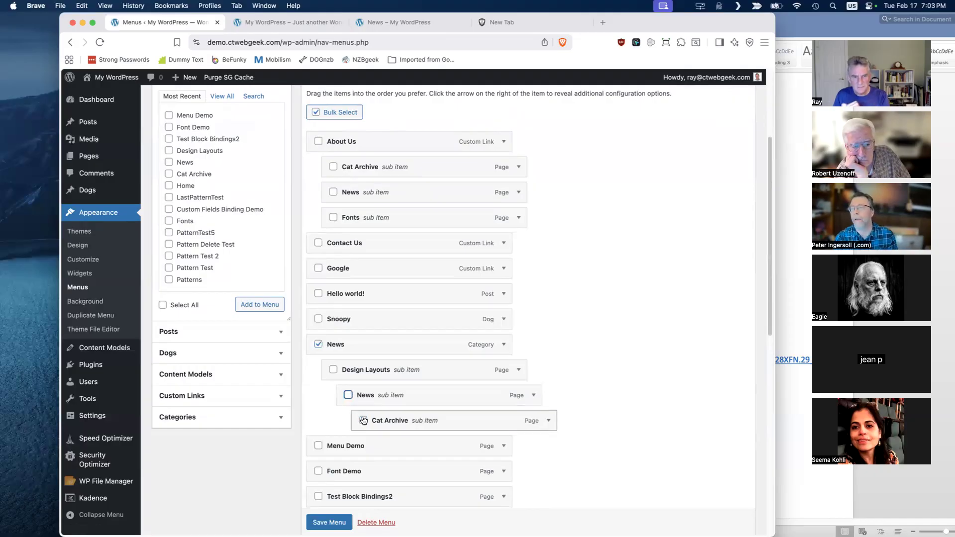
pyautogui.click(319, 344)
pyautogui.click(319, 345)
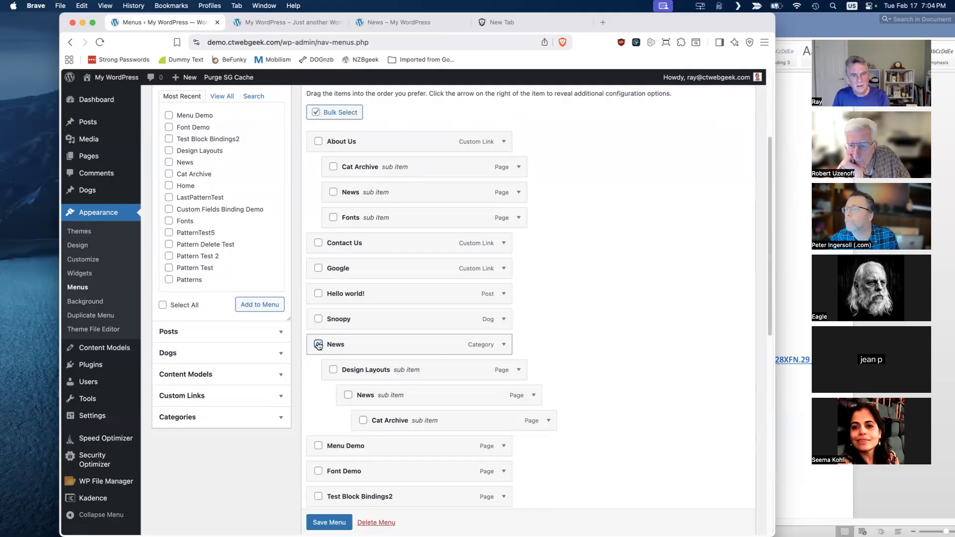
# - Bulk-select Hello world!, Google and Contact Us, nest them together under About Us after Fonts, and save the menu
pyautogui.click(319, 294)
pyautogui.click(319, 268)
pyautogui.click(319, 243)
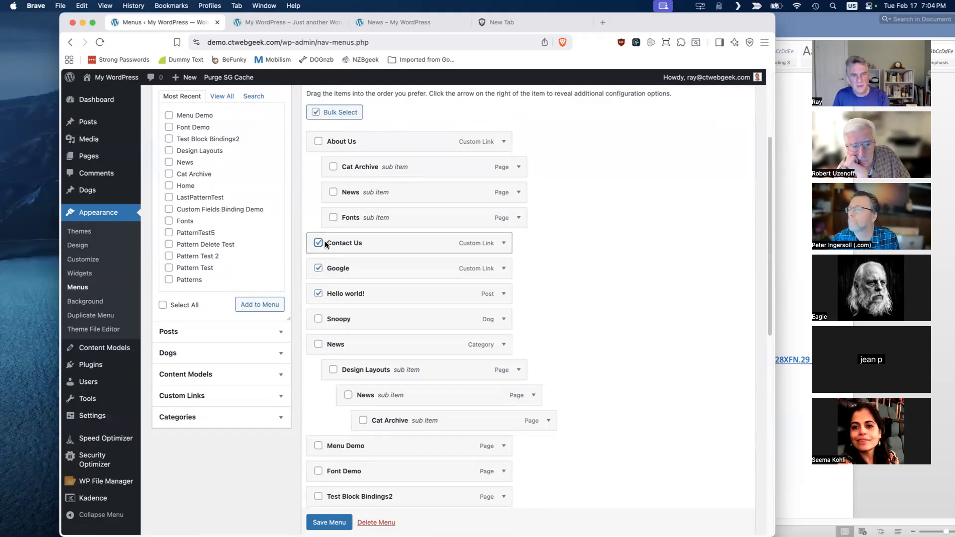
pyautogui.moveTo(364, 242); pyautogui.dragTo(390, 286)
pyautogui.click(326, 523)
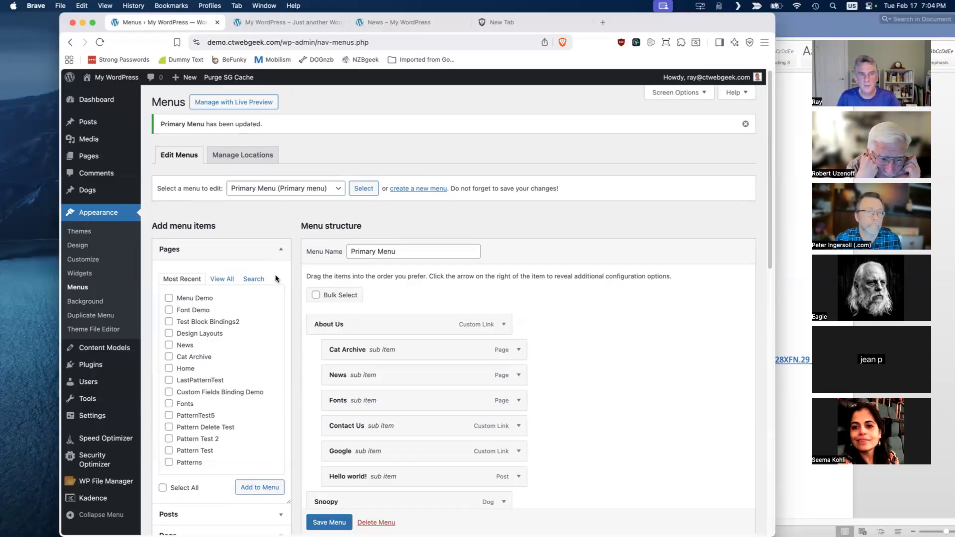
# - Examine the Posts available as menu items in the full list, the most recent list and the search view
pyautogui.scroll(-1, 270, 283)
pyautogui.scroll(-5, 270, 280)
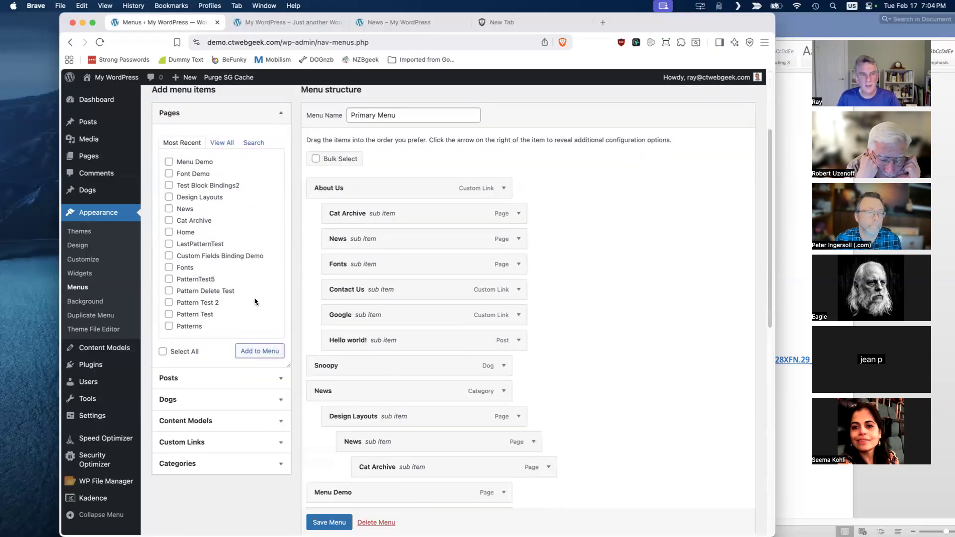
pyautogui.click(237, 376)
pyautogui.click(227, 164)
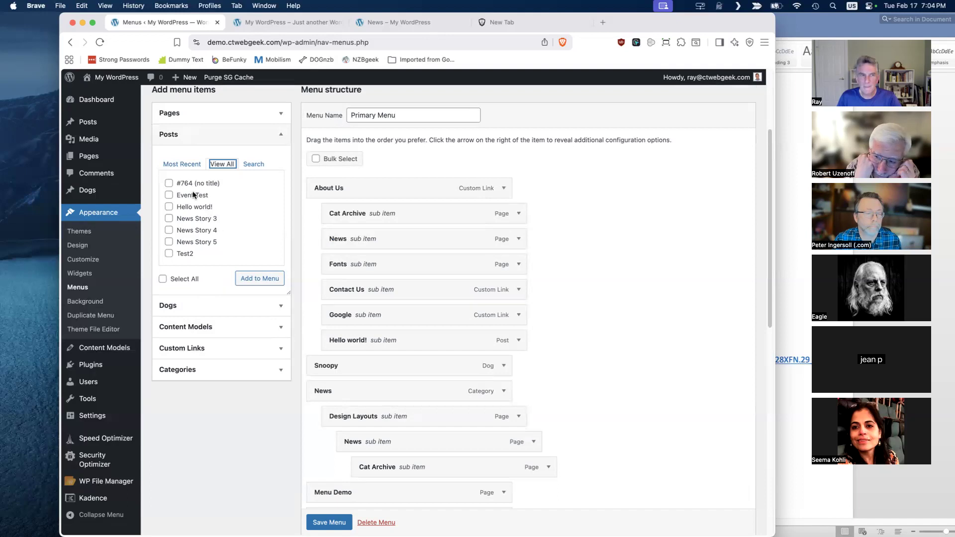
pyautogui.click(185, 164)
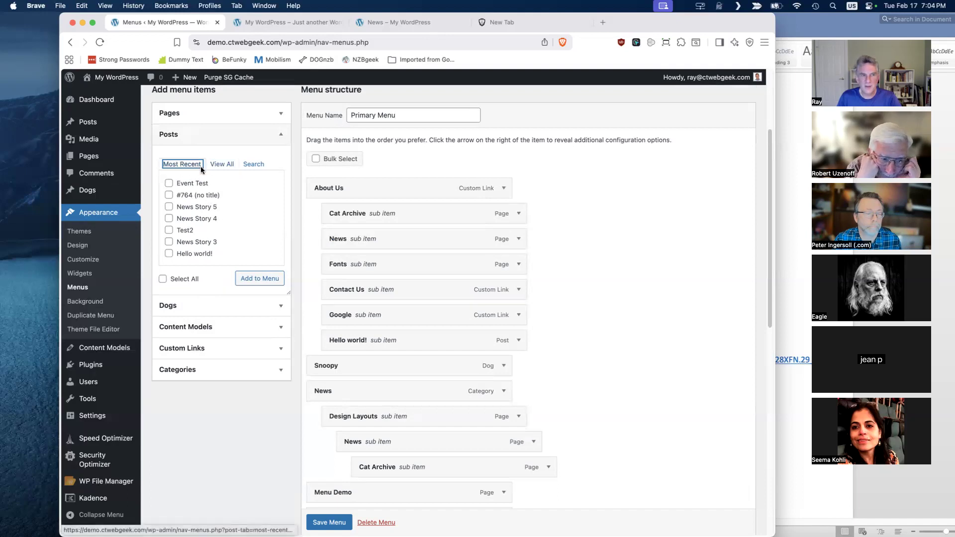
pyautogui.click(253, 165)
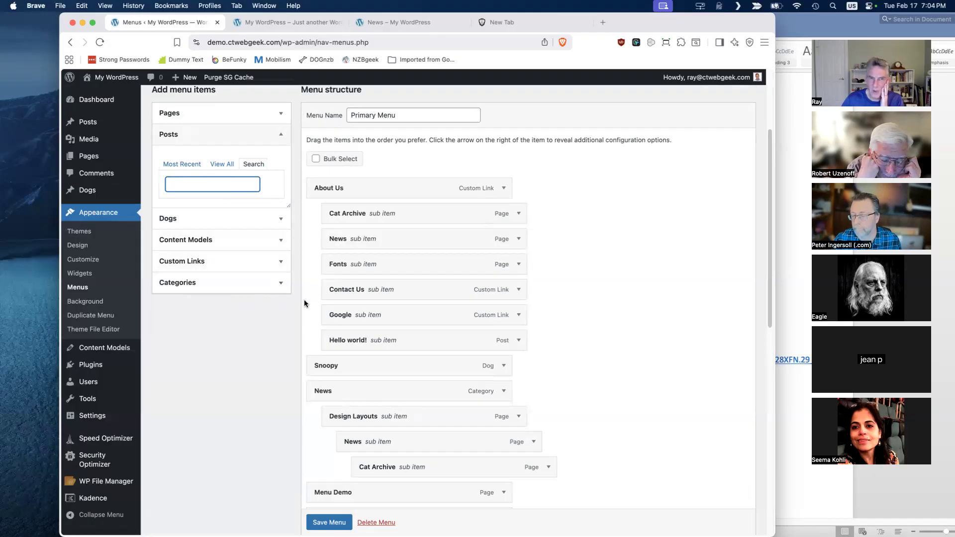
# - Open the Primary Menu in the live preview customizer and remove the Cat Archive sub item under About Us
pyautogui.scroll(5, 305, 303)
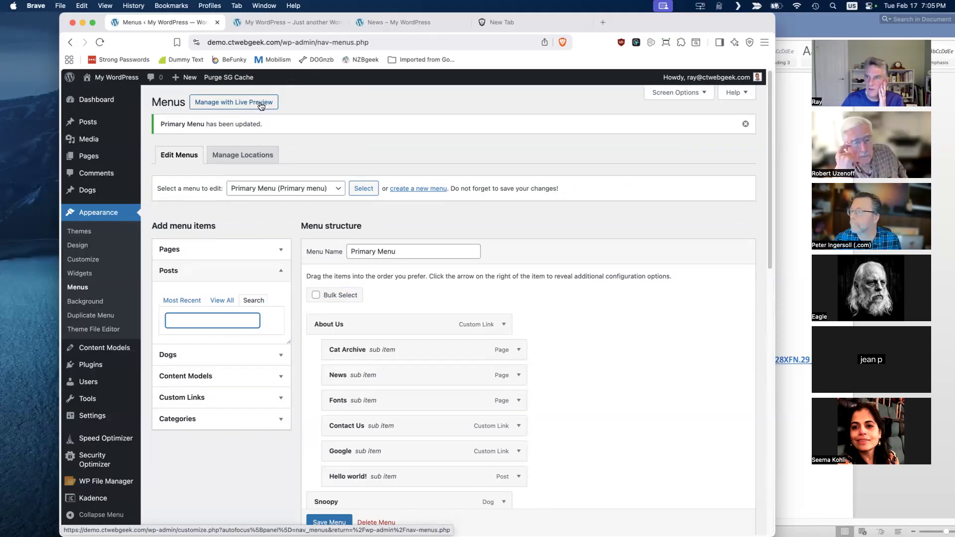
pyautogui.click(260, 105)
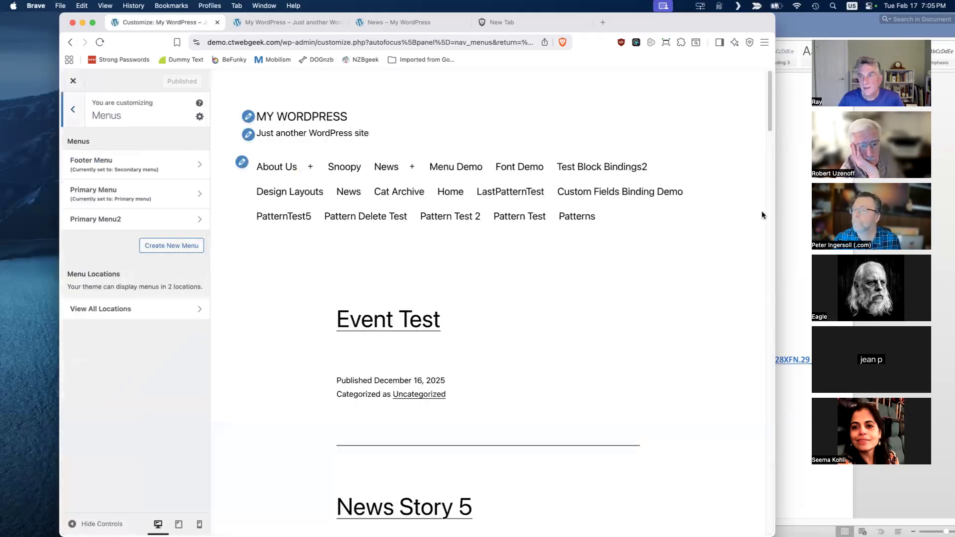
pyautogui.click(164, 196)
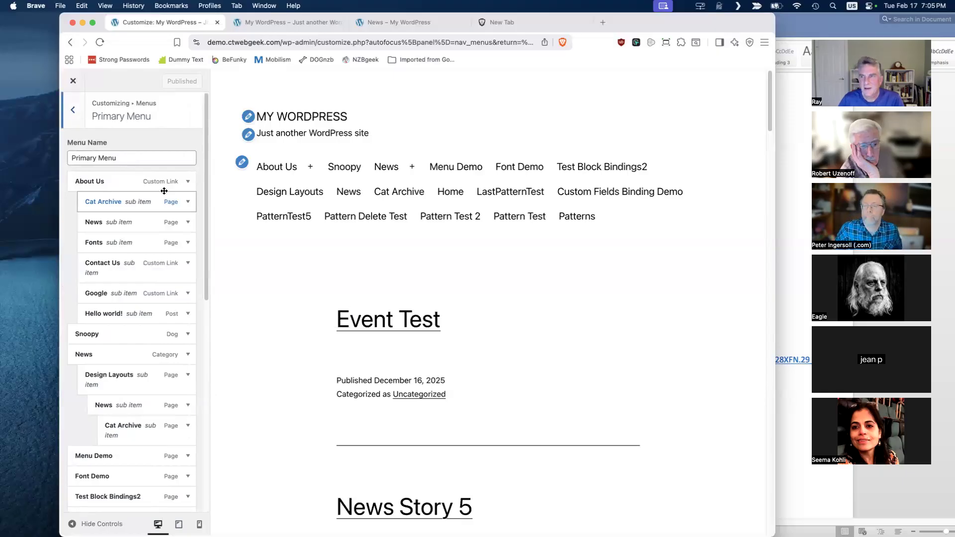
pyautogui.click(188, 202)
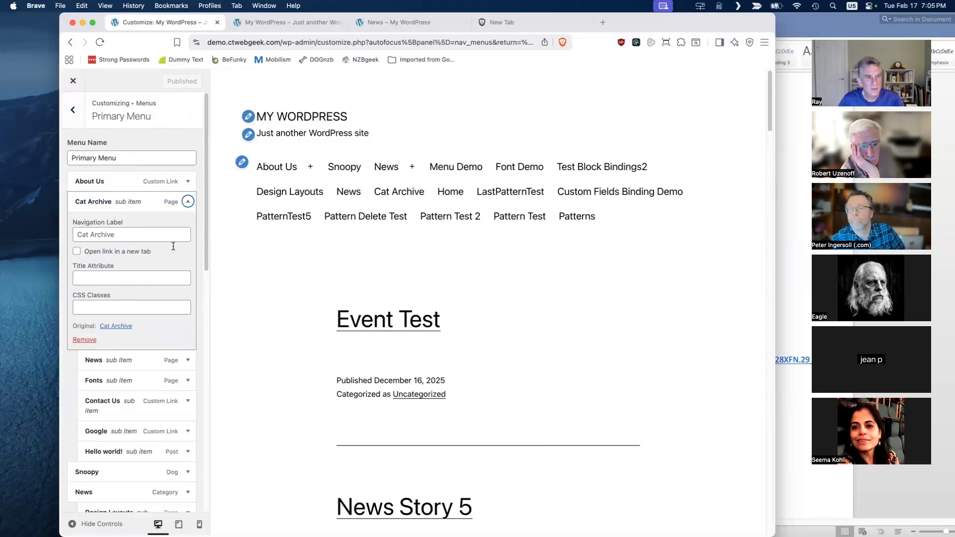
pyautogui.click(88, 341)
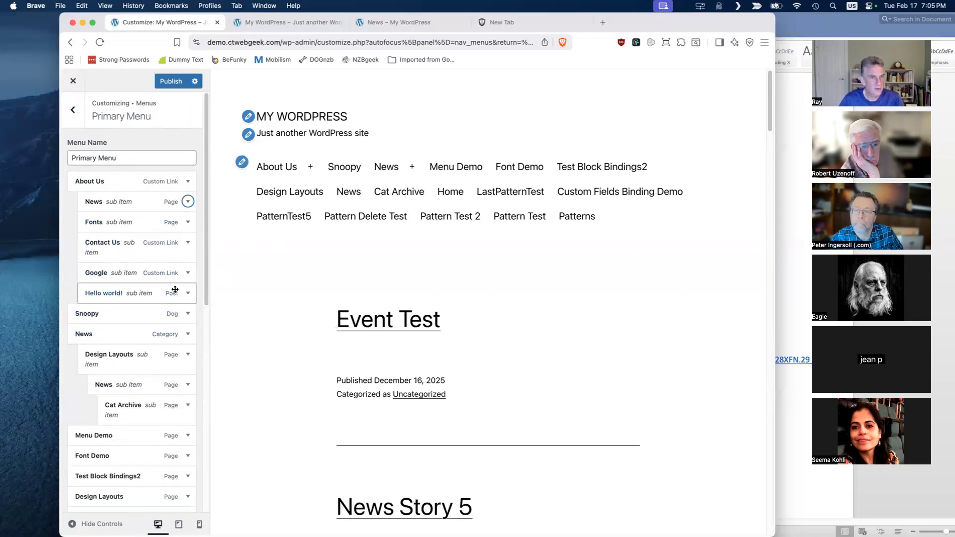
# - Remove the Snoopy item from the Primary Menu, publish the changes and return to the menu editor
pyautogui.click(188, 315)
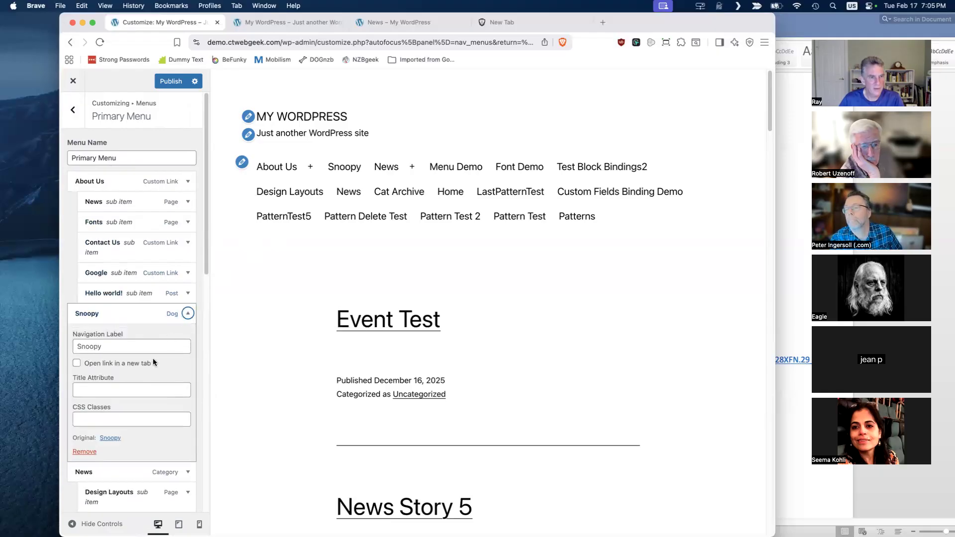
pyautogui.click(84, 451)
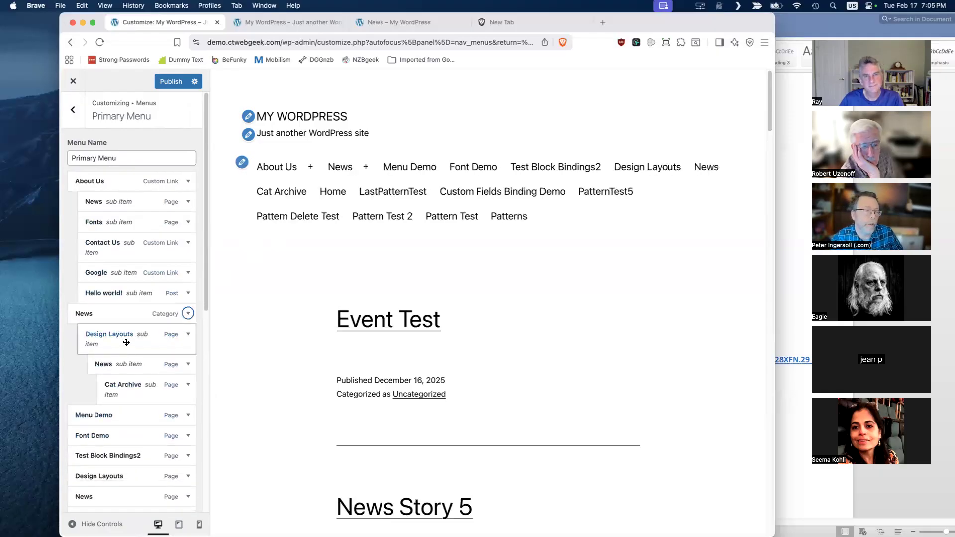
pyautogui.click(169, 82)
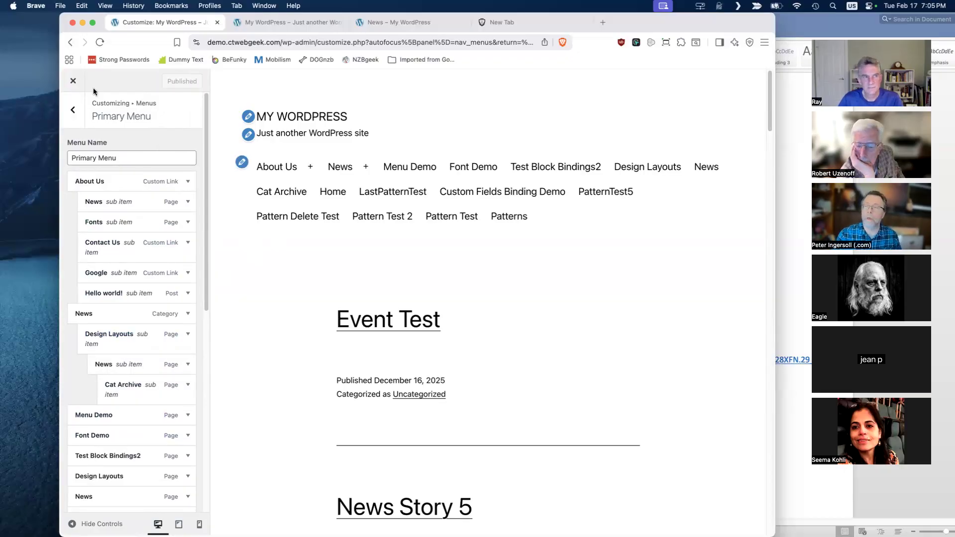
pyautogui.click(74, 82)
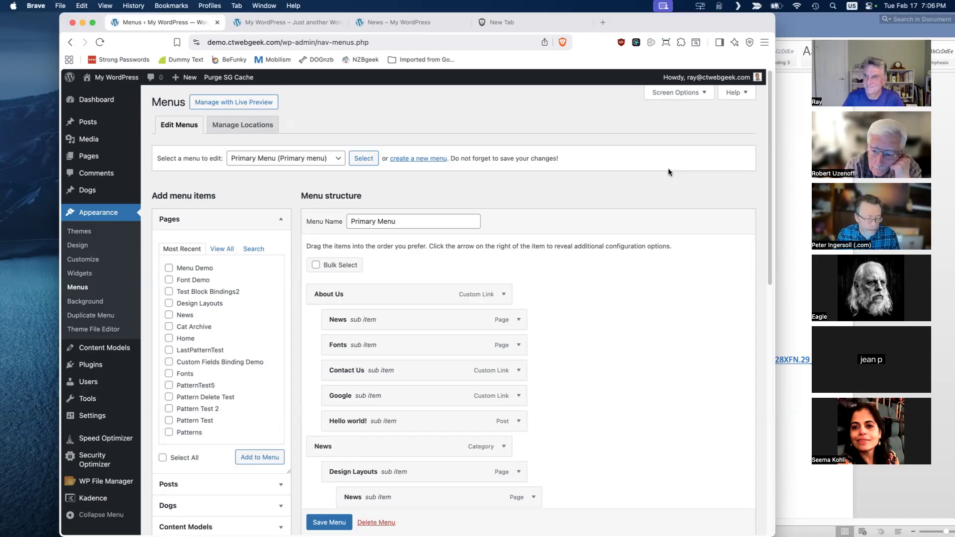
# - Switch to the WordPress Meetup_Feb 2026-Outline document in Word to review the remaining topics
pyautogui.click(804, 21)
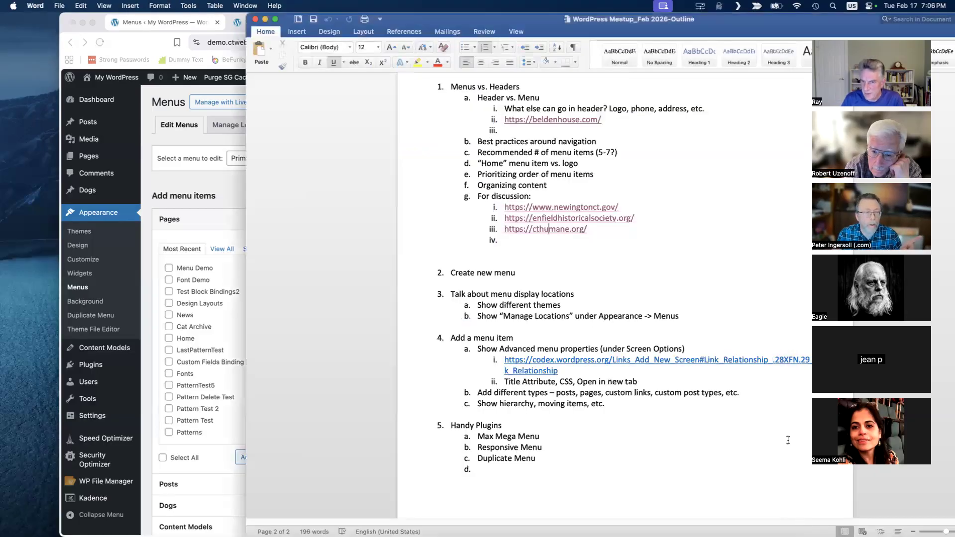
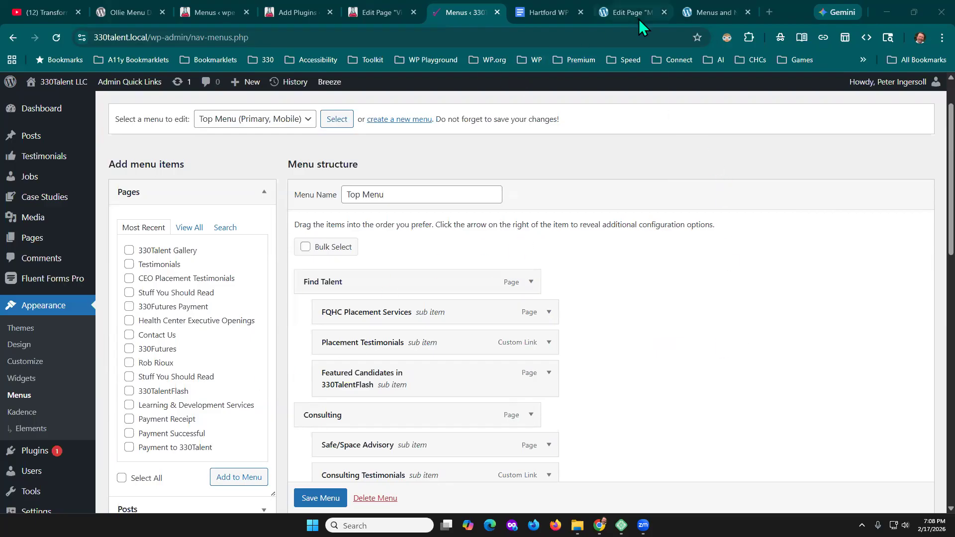
# - Review the Top Menu structure and its sub items on the 330Talent site, and close that menu editor's browser tab
pyautogui.scroll(-3, 725, 313)
pyautogui.scroll(3, 742, 316)
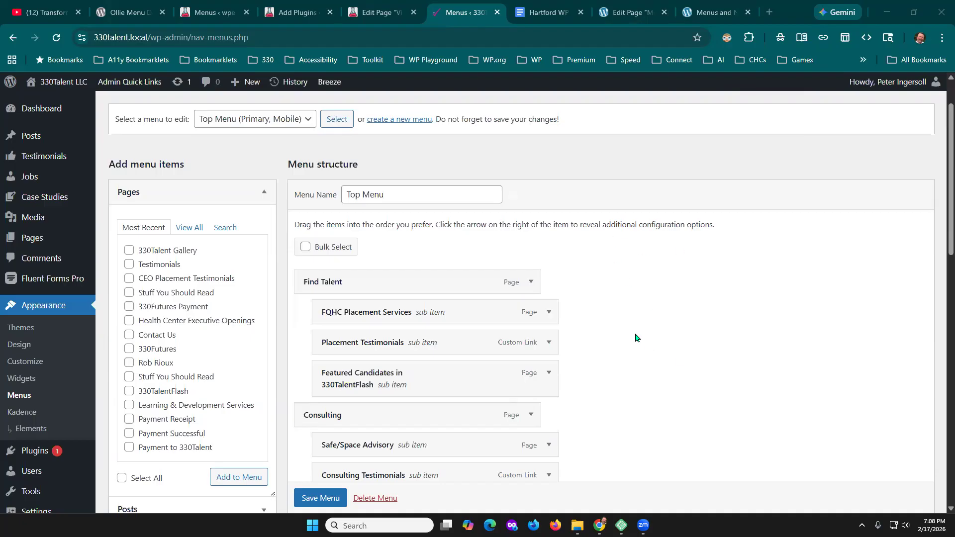
pyautogui.scroll(-2, 687, 321)
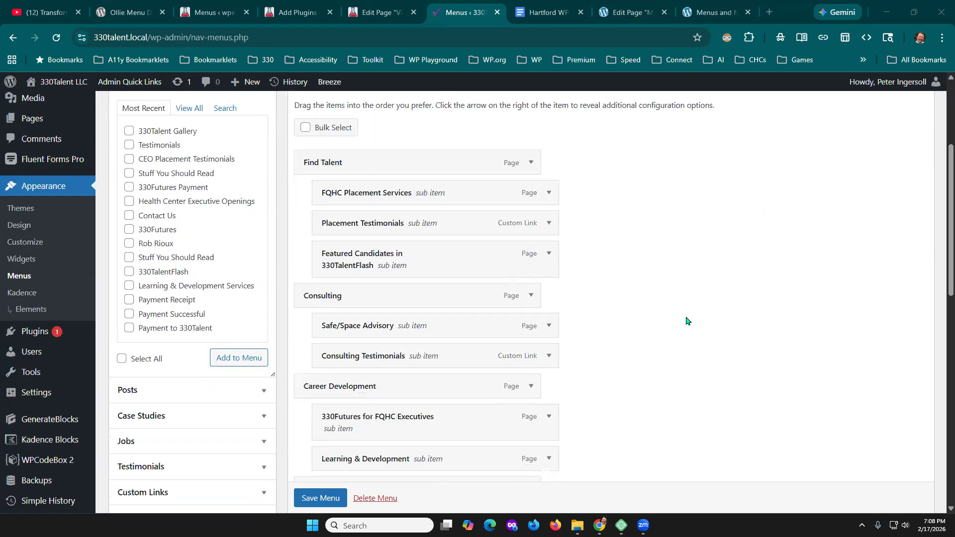
pyautogui.scroll(-1, 686, 321)
pyautogui.scroll(-1, 688, 318)
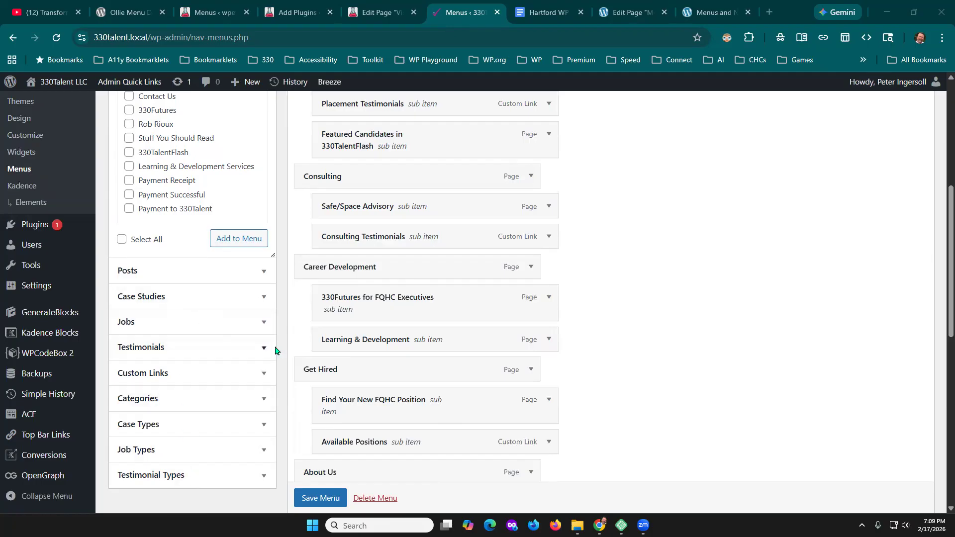
pyautogui.click(497, 11)
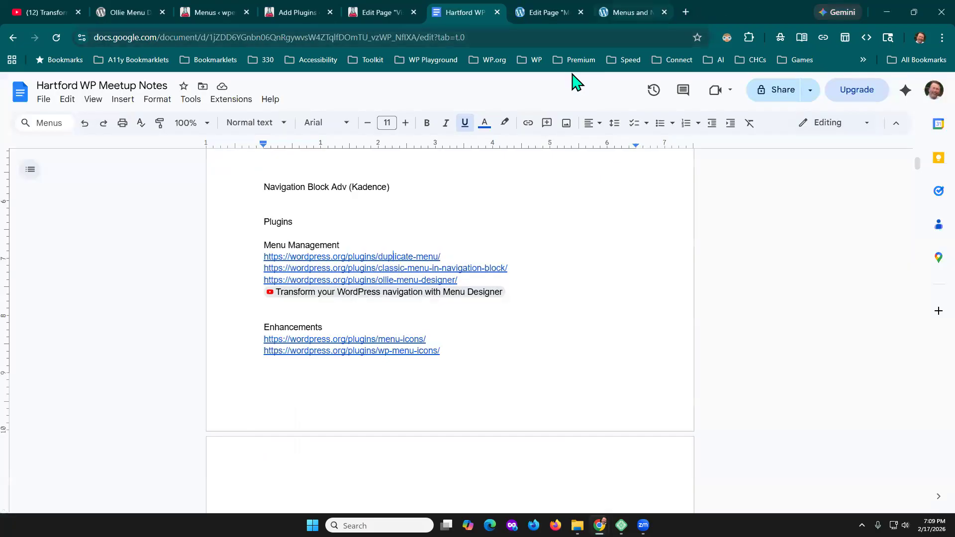
# - Open the Variations site's dashboard in a new browser tab from the Menus and Navigation page editor, and show its installed plugins
pyautogui.click(533, 9)
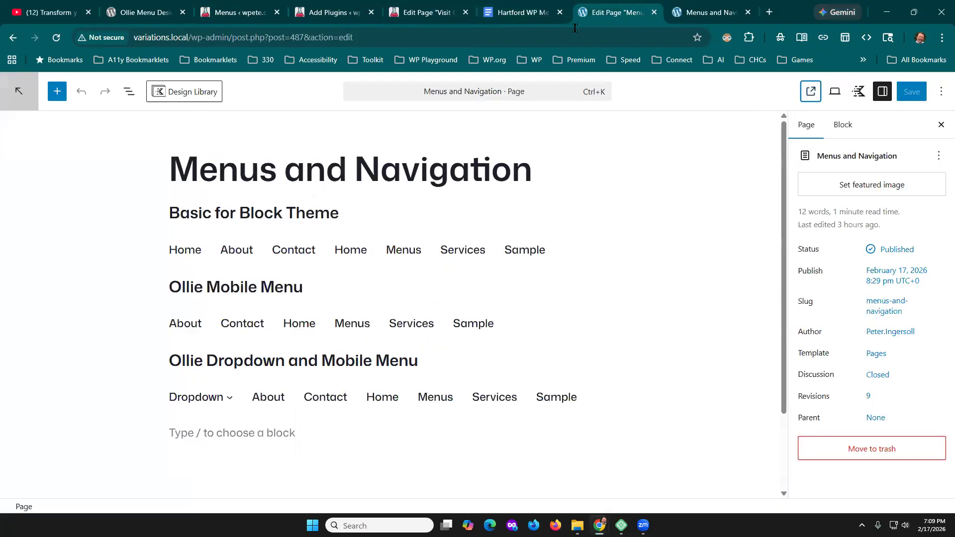
pyautogui.click(703, 5)
pyautogui.click(610, 7)
pyautogui.rightClick(20, 92)
pyautogui.click(49, 107)
pyautogui.click(706, 13)
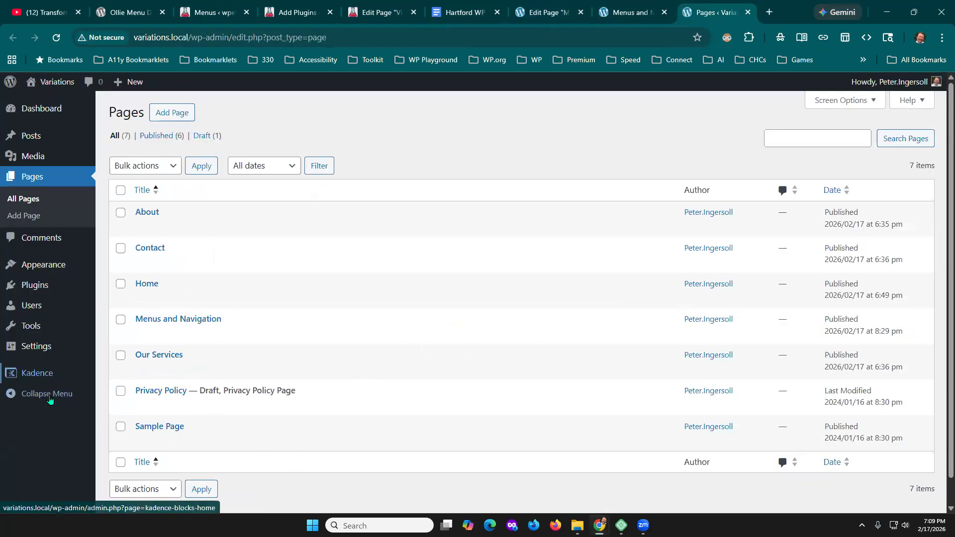
pyautogui.moveTo(52, 373)
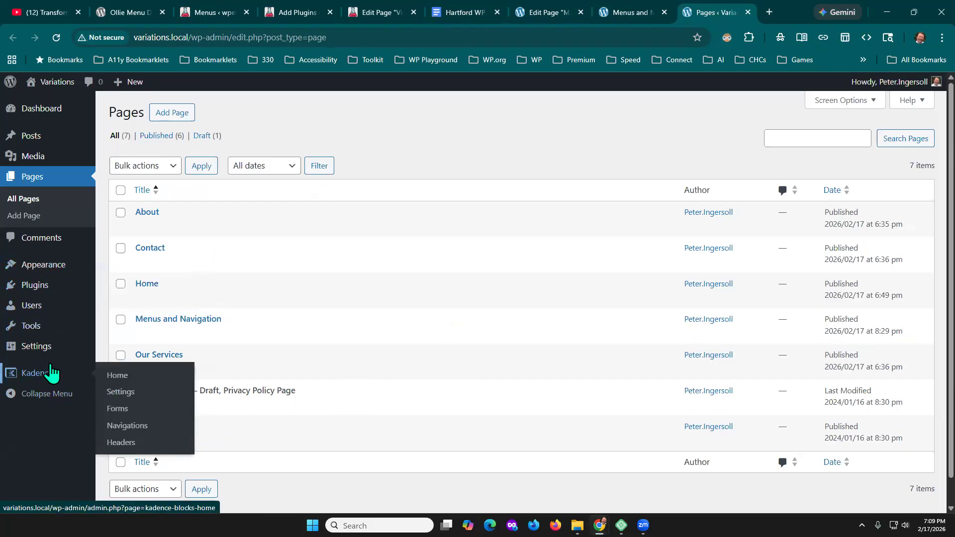
pyautogui.moveTo(92, 376)
pyautogui.moveTo(37, 293)
pyautogui.click(143, 289)
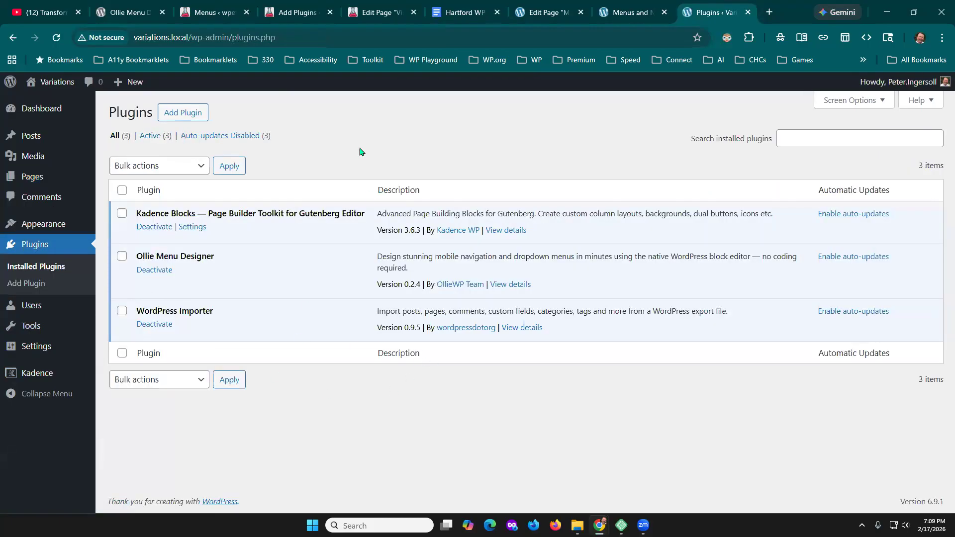
# - Search the installed plugins for a classic menu plugin
pyautogui.click(816, 133)
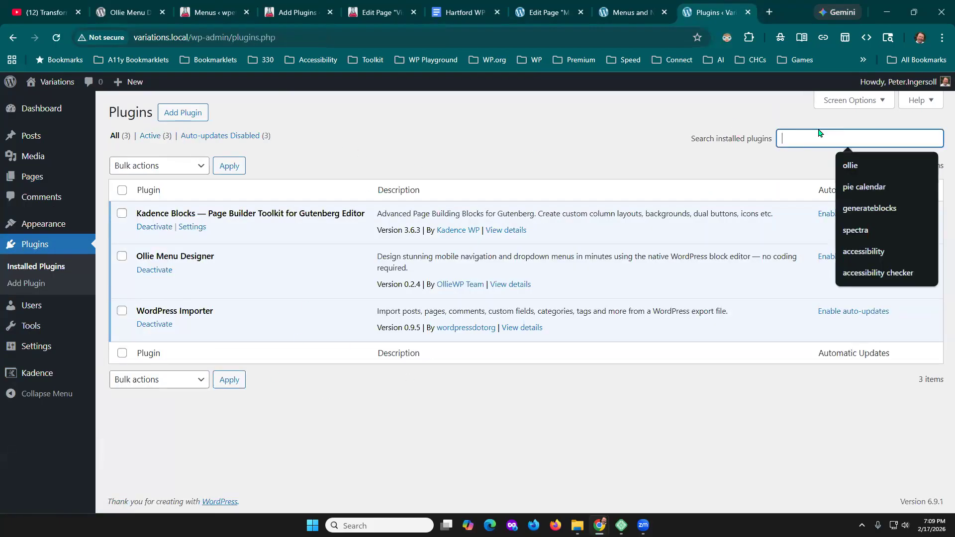
pyautogui.write('f')
pyautogui.press('BackSpace')
pyautogui.write('classi')
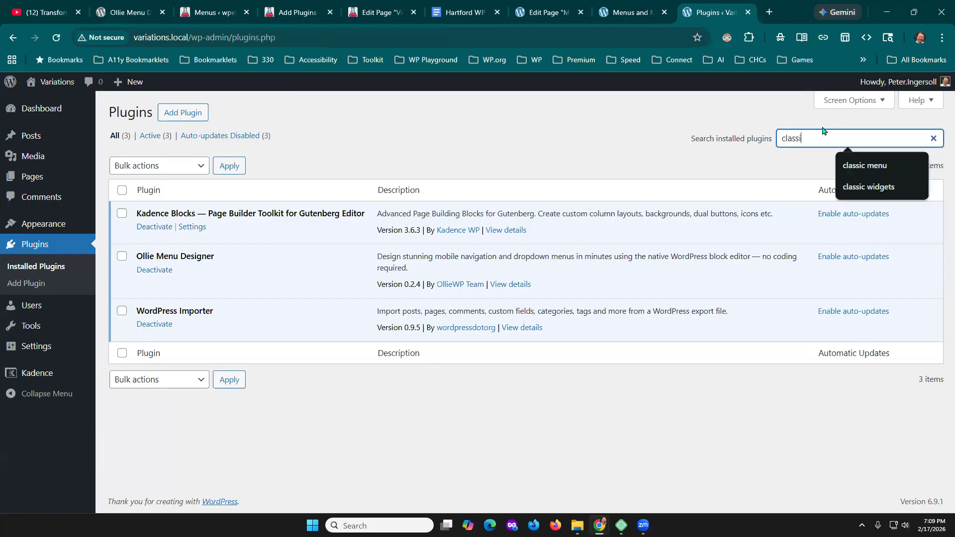
pyautogui.press('Return')
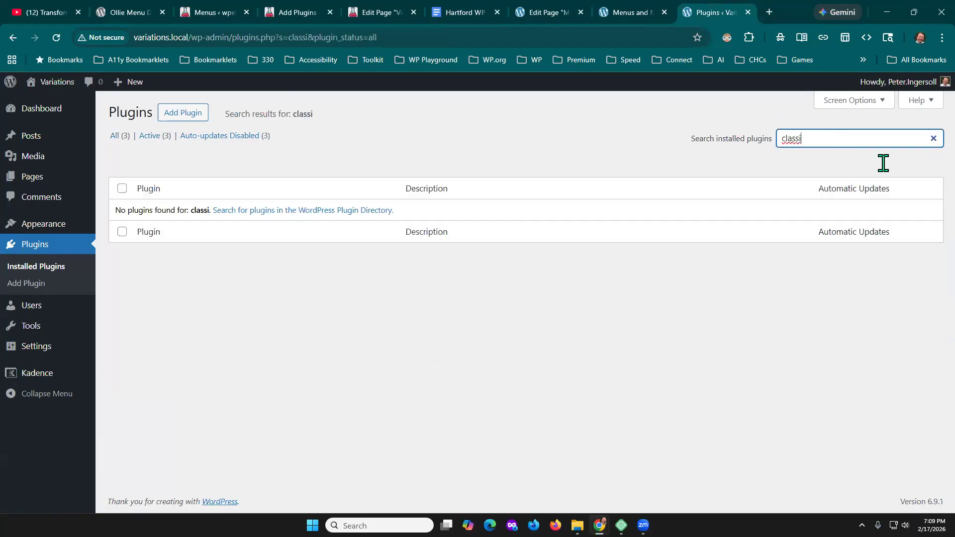
pyautogui.write('ic menu')
pyautogui.press('Return')
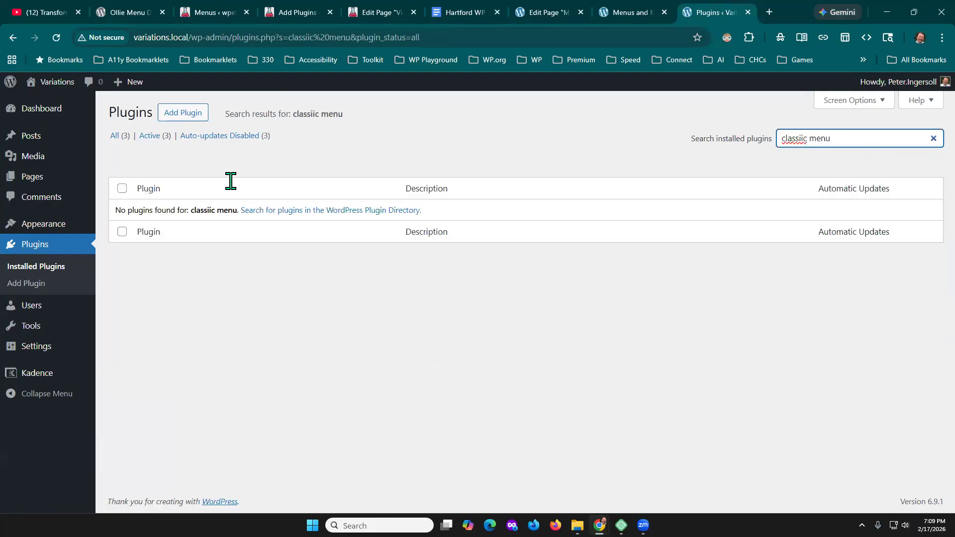
# - Search the plugin directory for "classic menu", and install and activate the Classic Menu in Navigation Block plugin
pyautogui.click(188, 117)
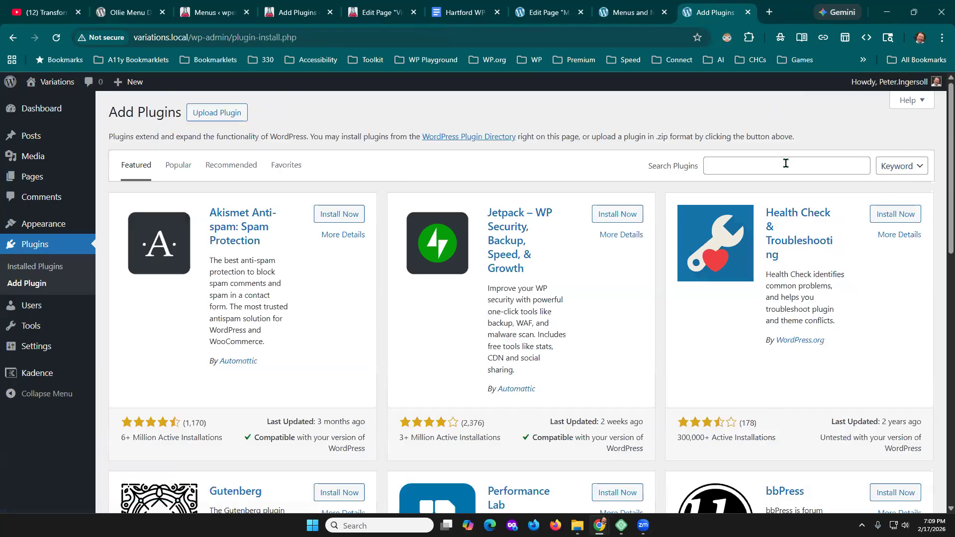
pyautogui.click(786, 163)
pyautogui.write('c')
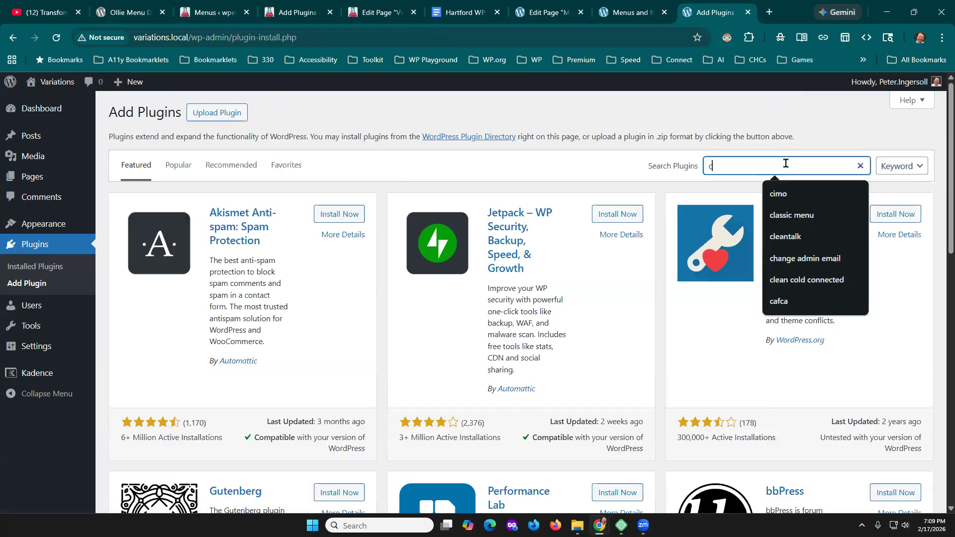
pyautogui.write('lassic menu')
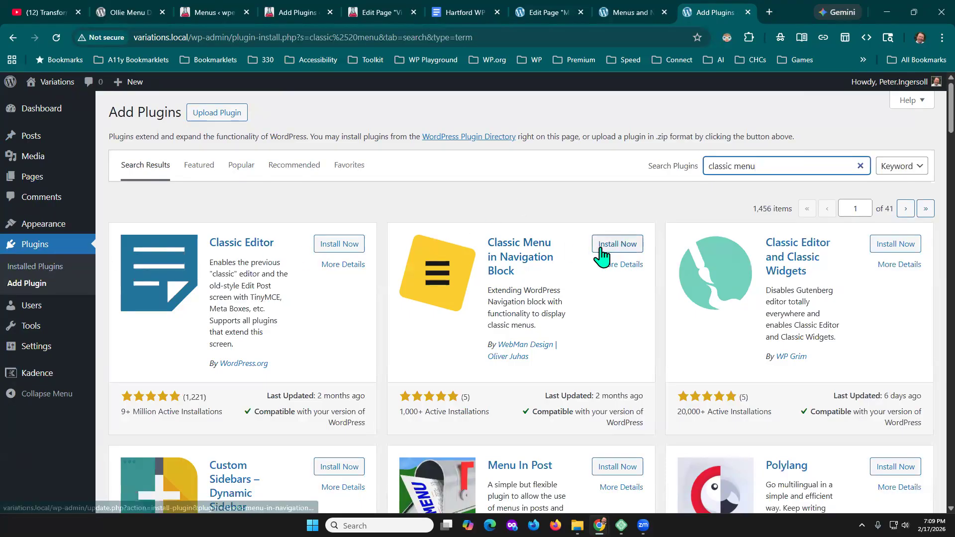
pyautogui.click(618, 252)
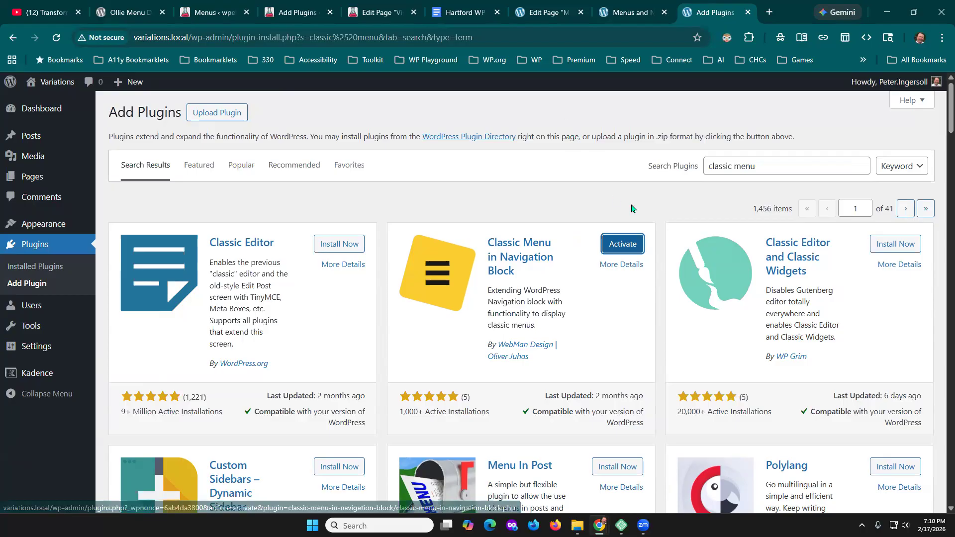
pyautogui.click(619, 245)
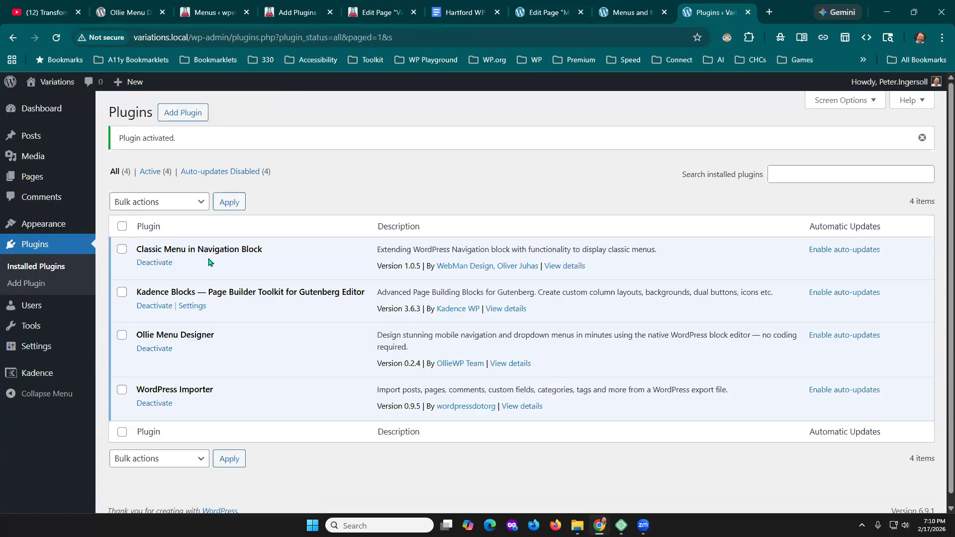
# - Open the Variations site's classic Menus screen and review the settings offered for a first menu
pyautogui.moveTo(65, 230)
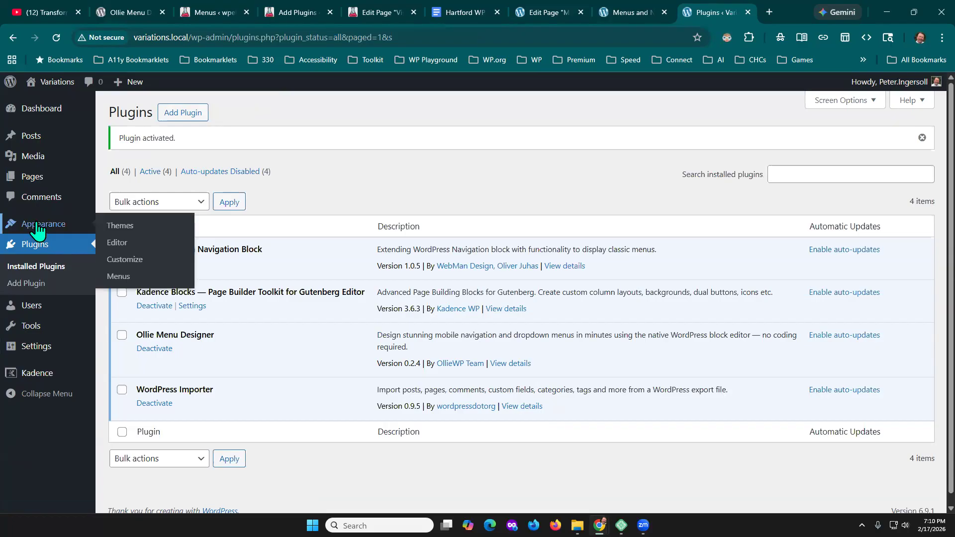
pyautogui.click(118, 279)
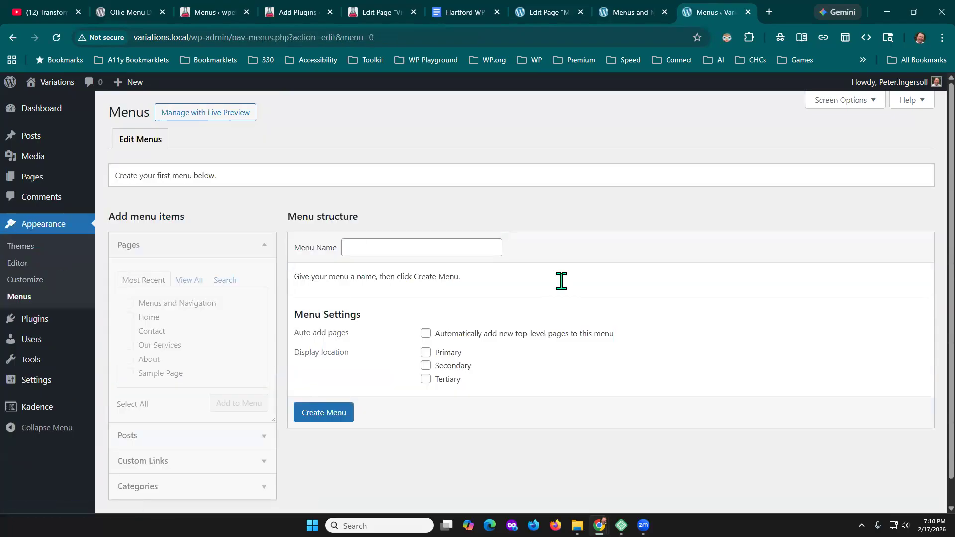
pyautogui.scroll(-1, 572, 324)
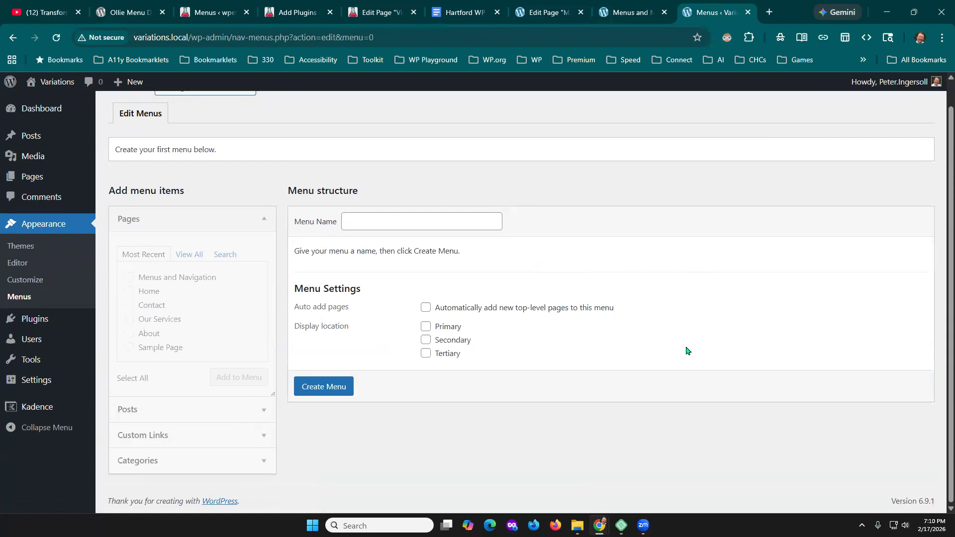
pyautogui.scroll(1, 512, 271)
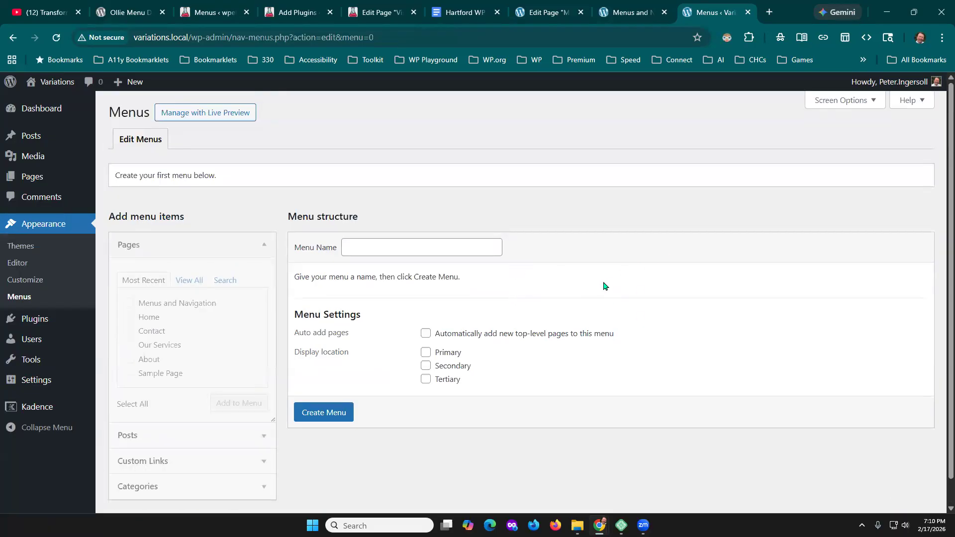
pyautogui.scroll(-1, 605, 286)
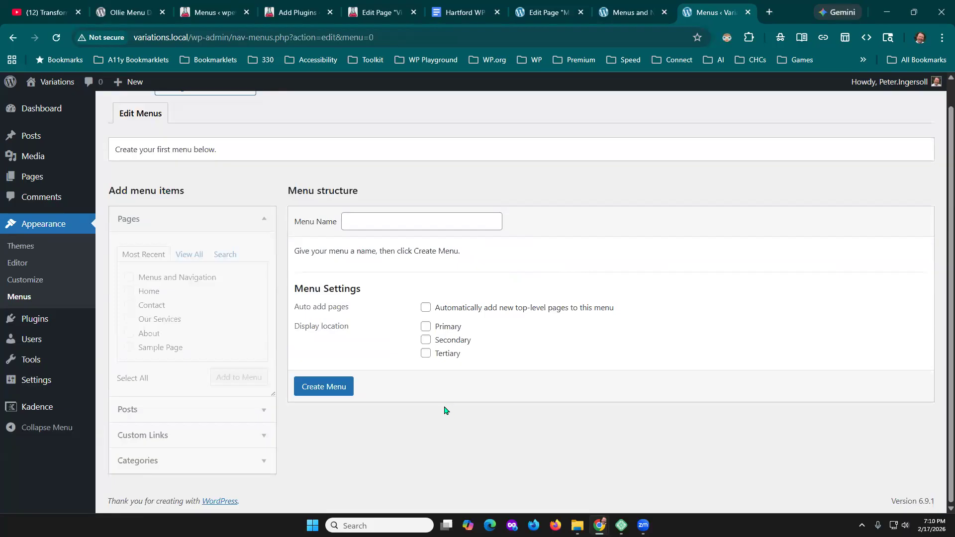
# - Create a new menu named Main Menu without choosing a display location
pyautogui.click(404, 217)
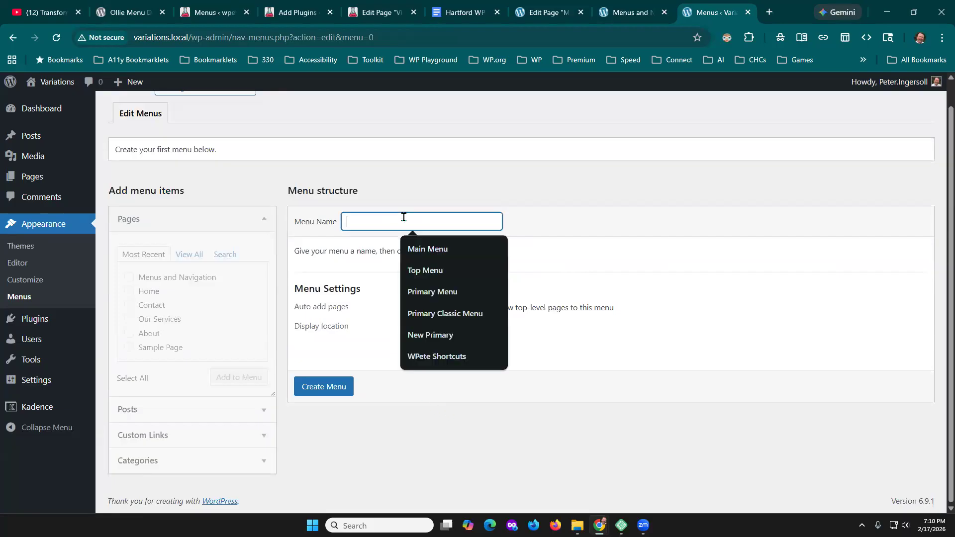
pyautogui.click(611, 194)
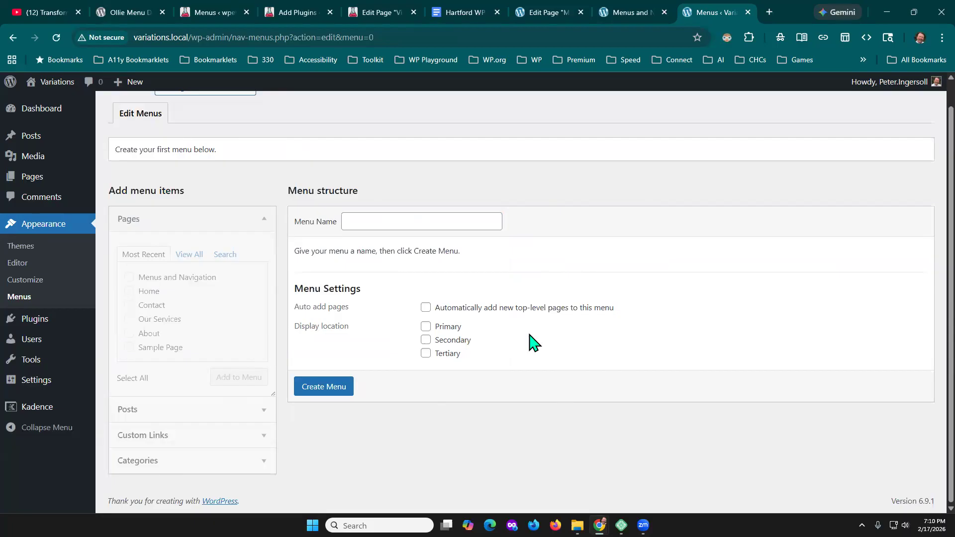
pyautogui.click(392, 216)
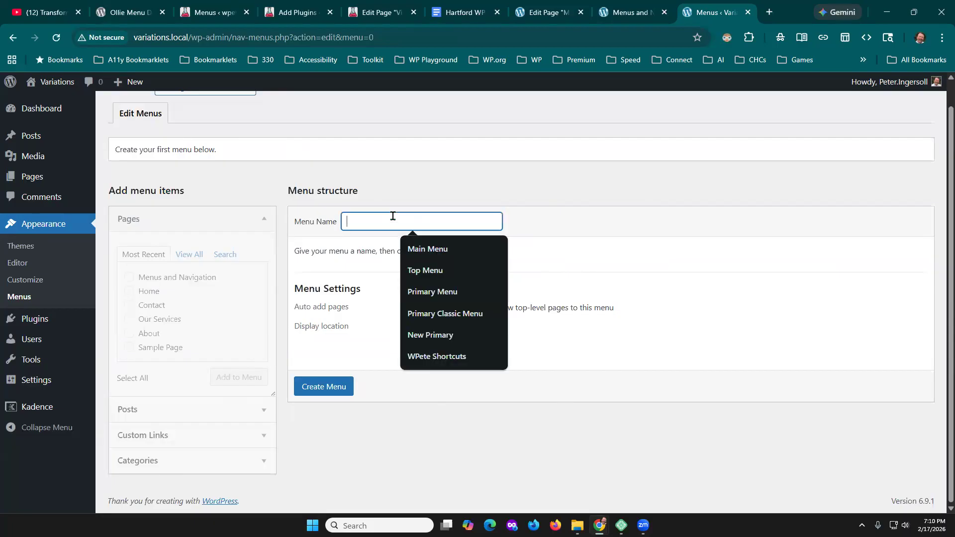
pyautogui.write('Main')
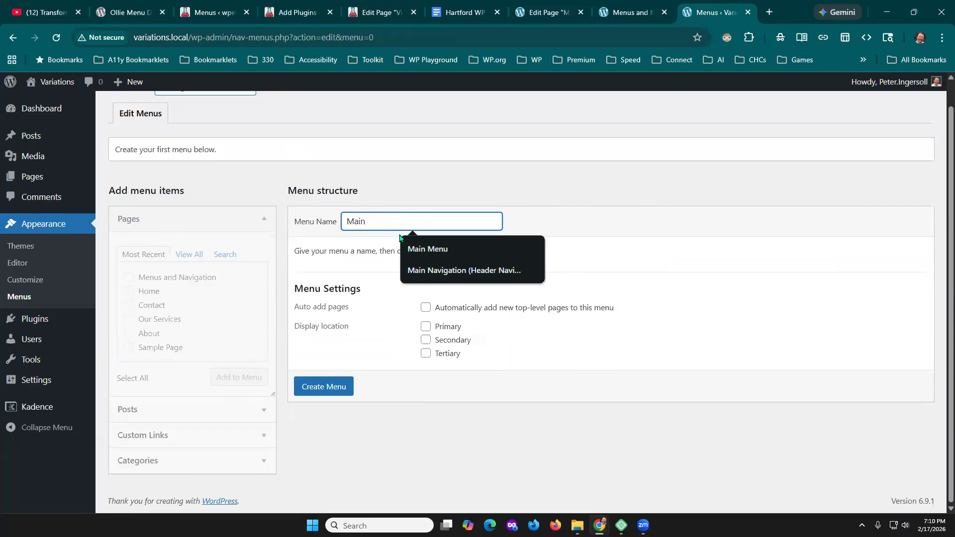
pyautogui.click(425, 247)
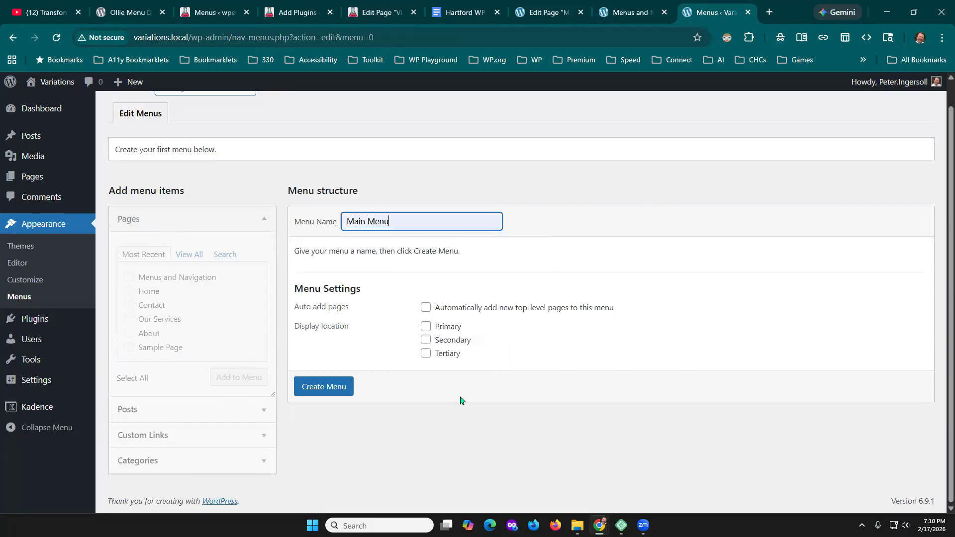
pyautogui.click(326, 386)
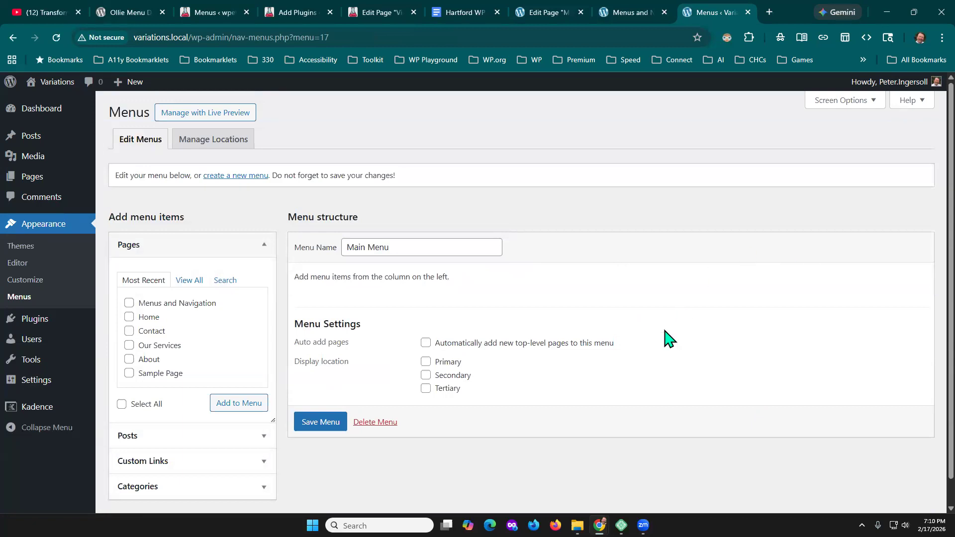
# - Add the Menus and Navigation, Home and Contact pages to the Main Menu
pyautogui.scroll(-1, 664, 342)
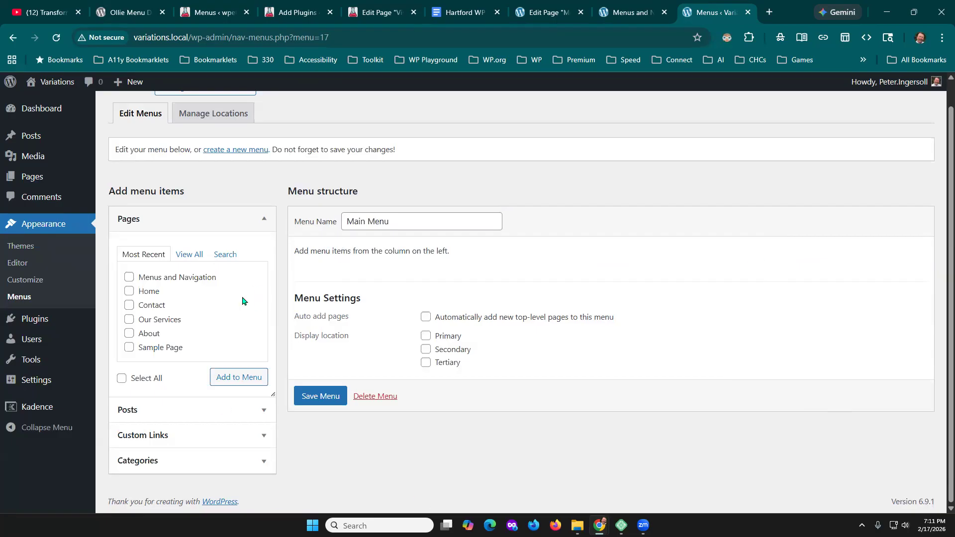
pyautogui.click(129, 278)
pyautogui.click(129, 291)
pyautogui.click(129, 305)
pyautogui.click(233, 384)
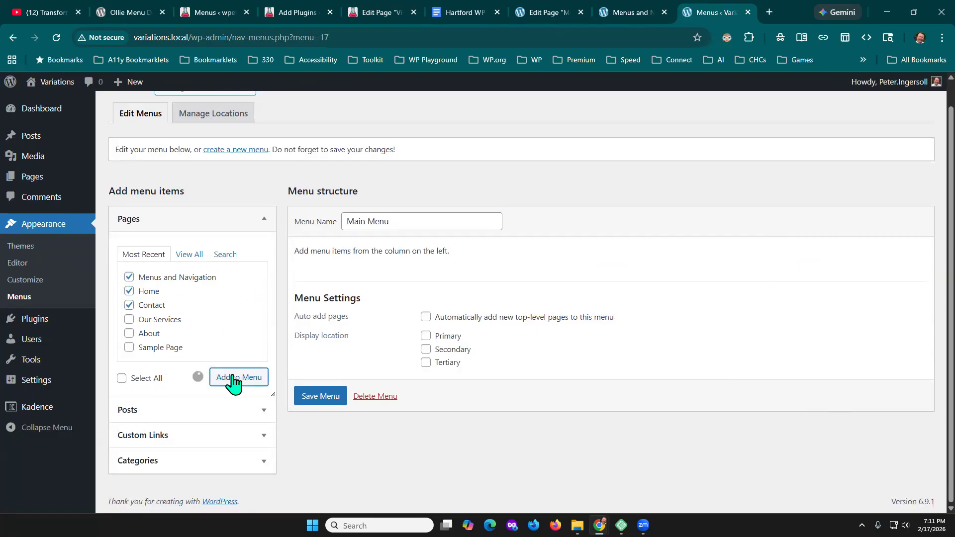
# - Reorder the Main Menu items to Home, Contact, Menus and Navigation, and save the menu
pyautogui.moveTo(417, 348); pyautogui.dragTo(416, 305)
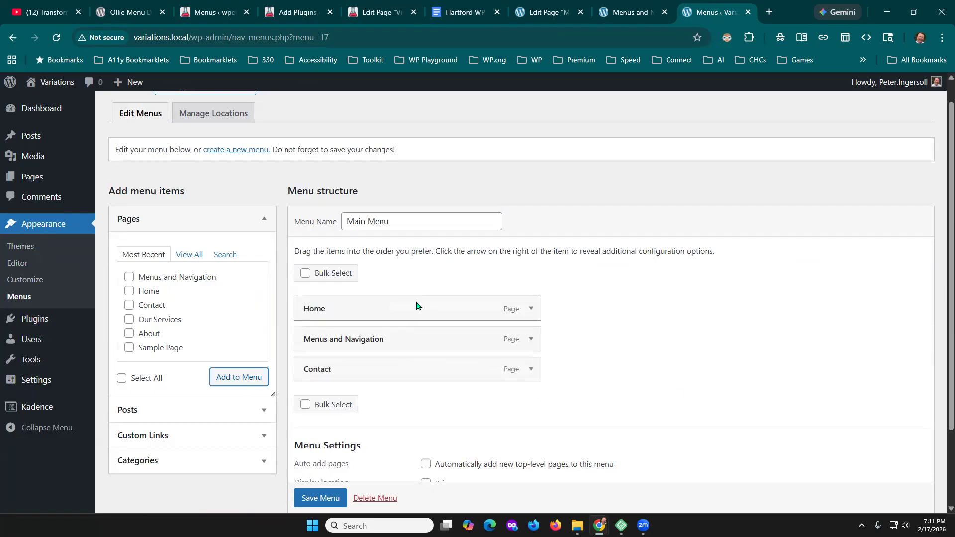
pyautogui.moveTo(393, 369); pyautogui.dragTo(386, 338)
pyautogui.click(319, 499)
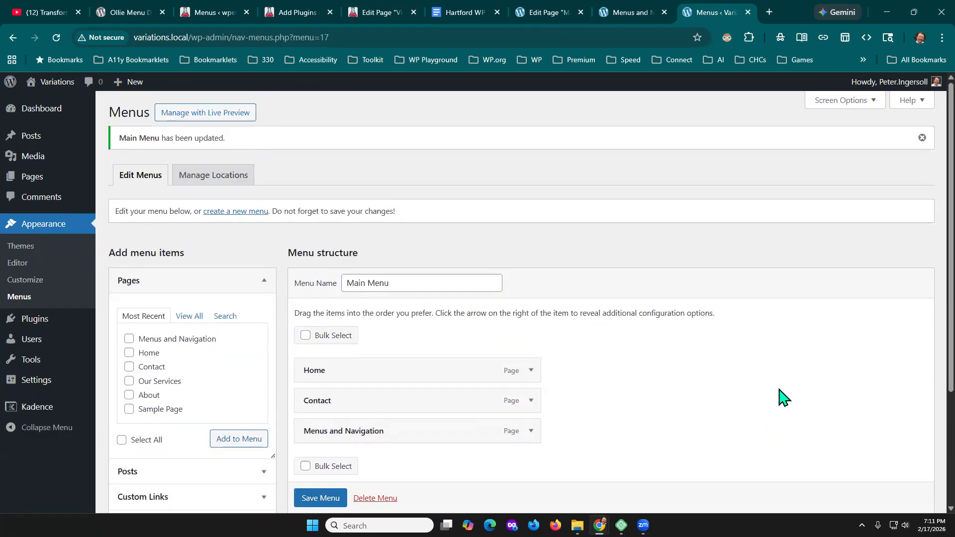
# - Assign the Main Menu to the Tertiary display location and save the menu
pyautogui.scroll(-1, 363, 392)
pyautogui.scroll(1, 386, 468)
pyautogui.scroll(-4, 698, 371)
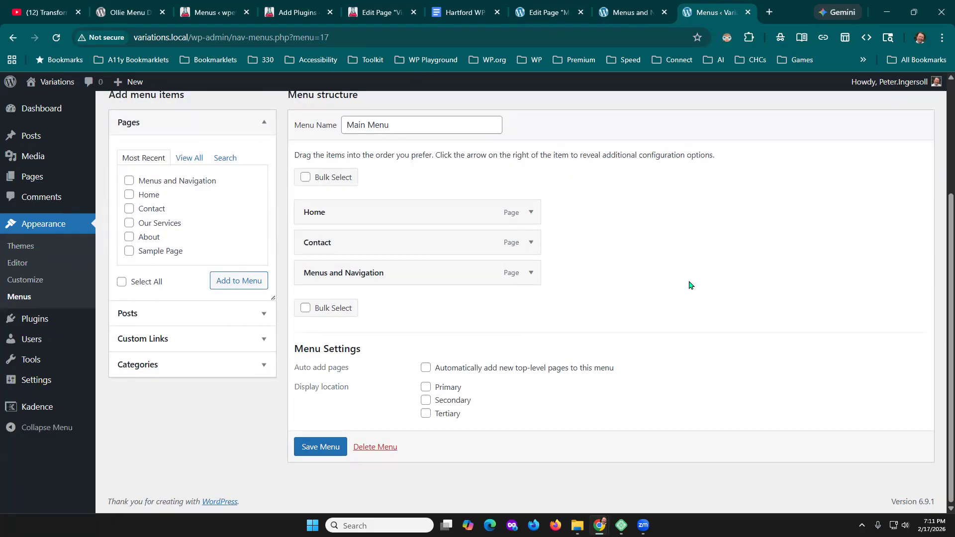
pyautogui.scroll(1, 671, 354)
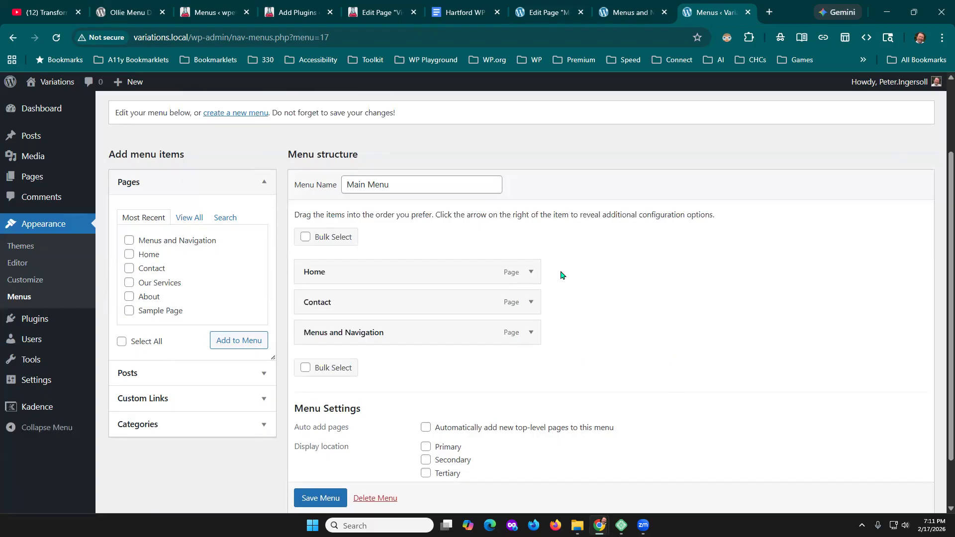
pyautogui.scroll(-1, 697, 318)
pyautogui.click(426, 414)
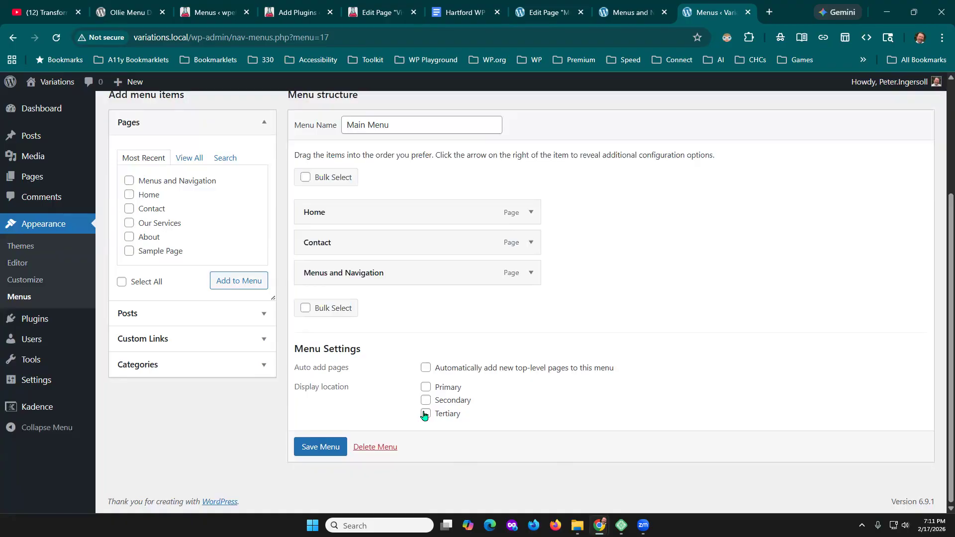
pyautogui.click(328, 450)
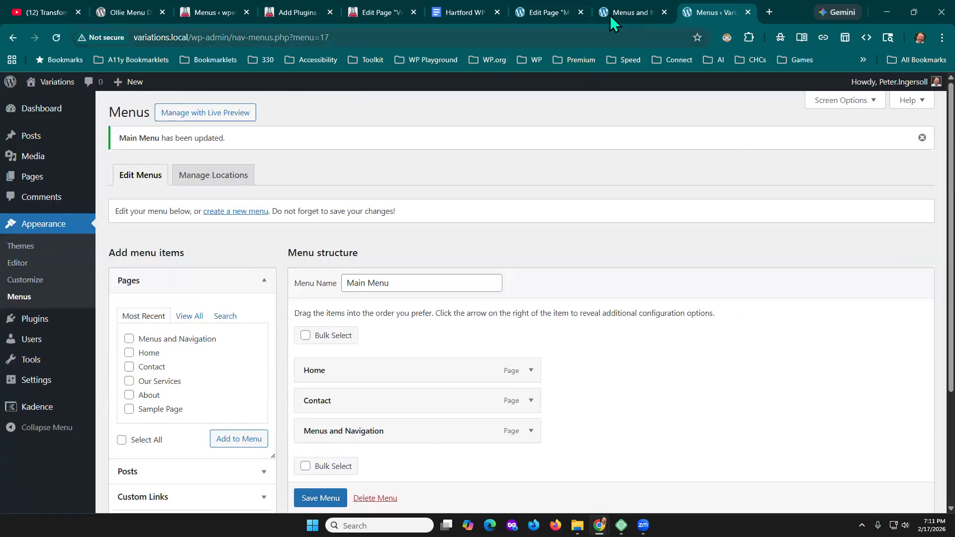
# - On the Menus and Navigation page being edited, add a "Classic Menu" paragraph below the Ollie Dropdown and Mobile Menu navigation
pyautogui.click(547, 11)
pyautogui.scroll(-2, 309, 348)
pyautogui.click(370, 333)
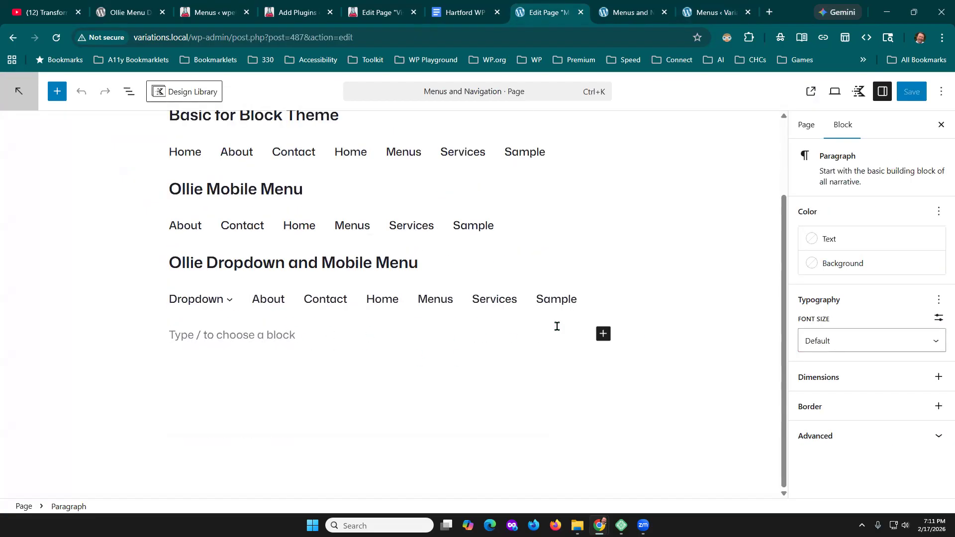
pyautogui.write('Classic Menu')
pyautogui.press('Return')
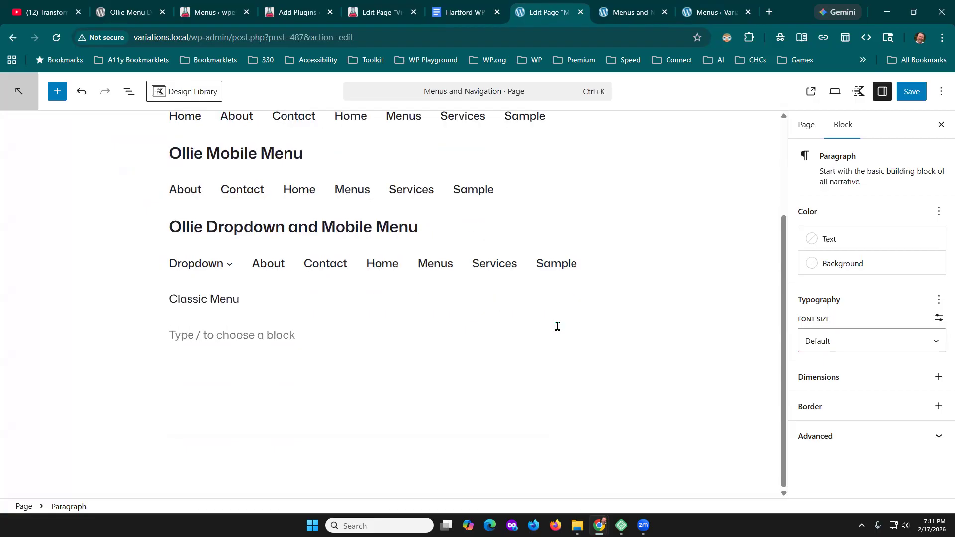
# - Insert a Navigation block below the Classic Menu paragraph
pyautogui.write('/')
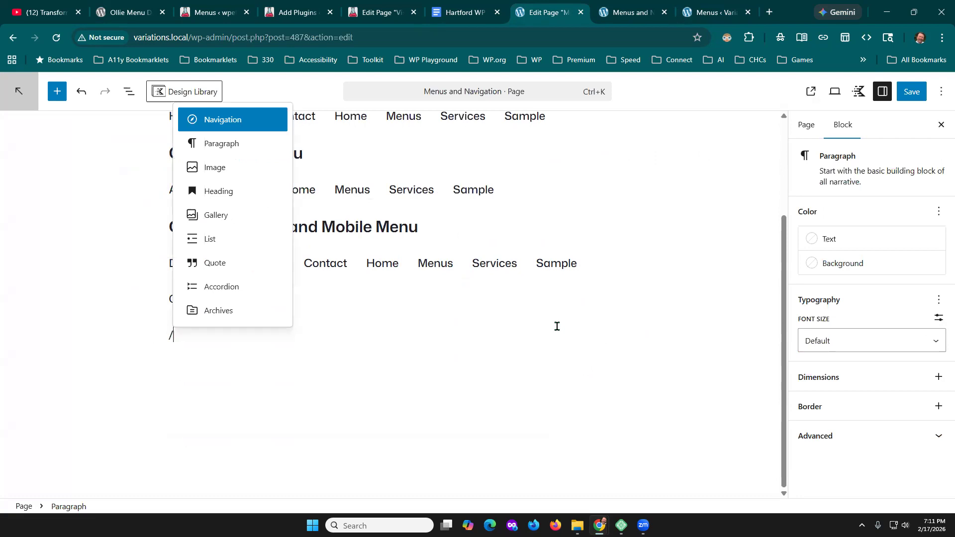
pyautogui.write('n')
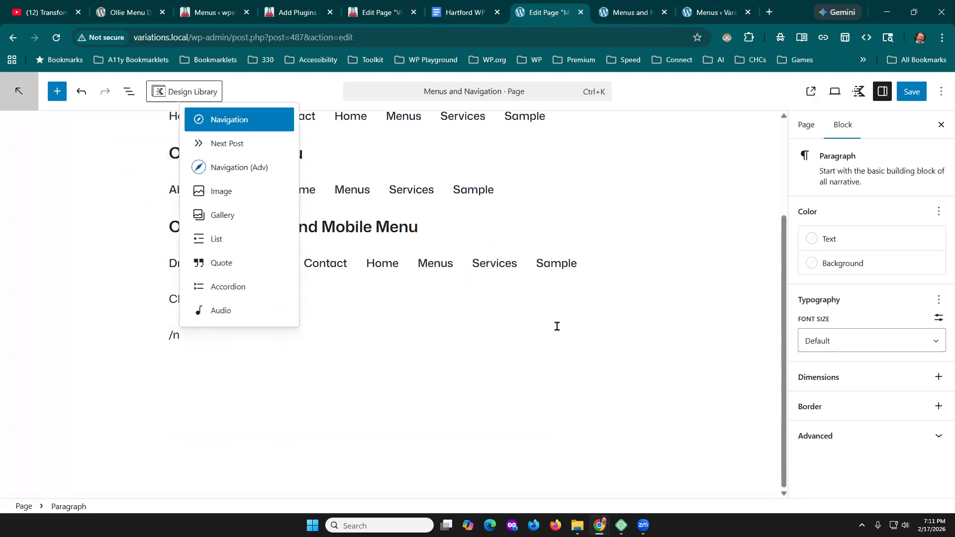
pyautogui.press('Return')
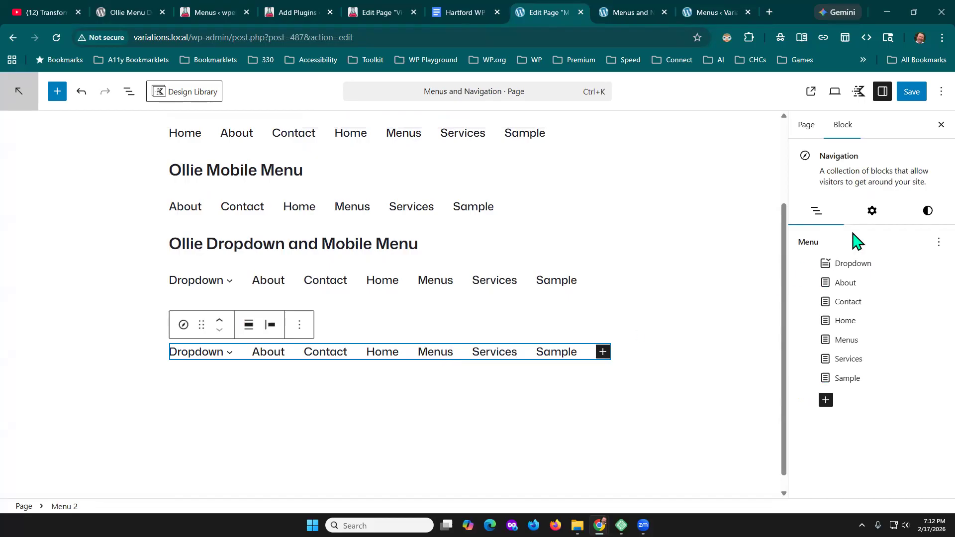
# - Examine the new Navigation block's layout, display, mobile menu and style settings for a classic menu option
pyautogui.click(876, 212)
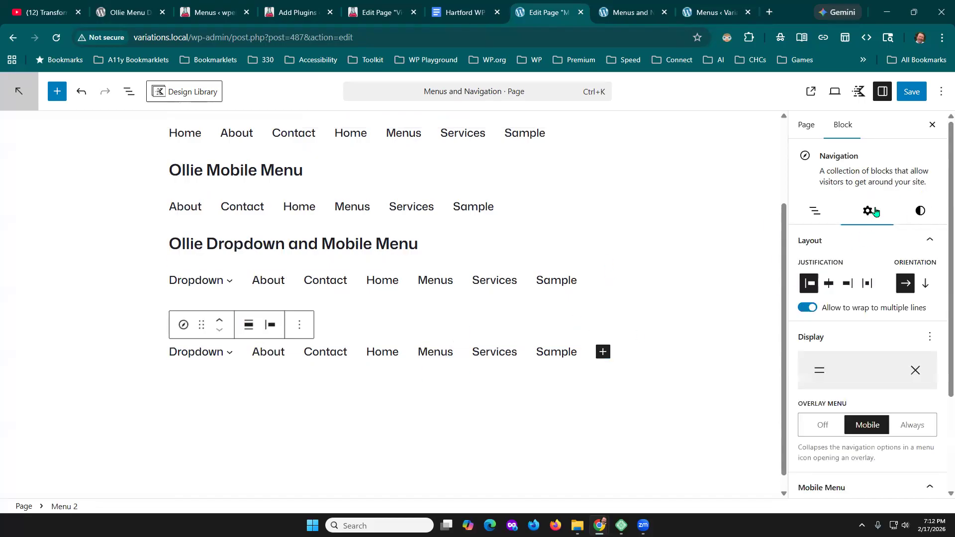
pyautogui.scroll(-3, 923, 386)
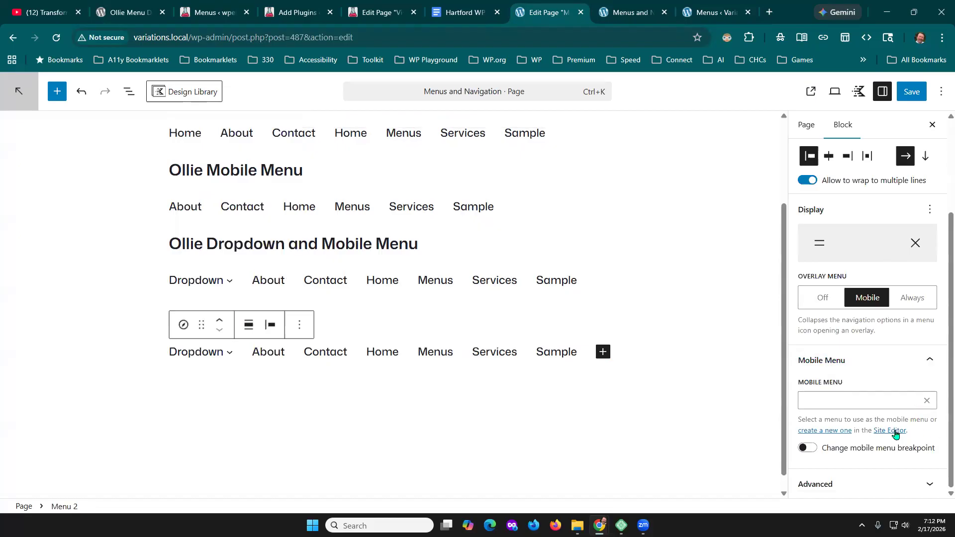
pyautogui.scroll(3, 898, 433)
pyautogui.scroll(-2, 896, 395)
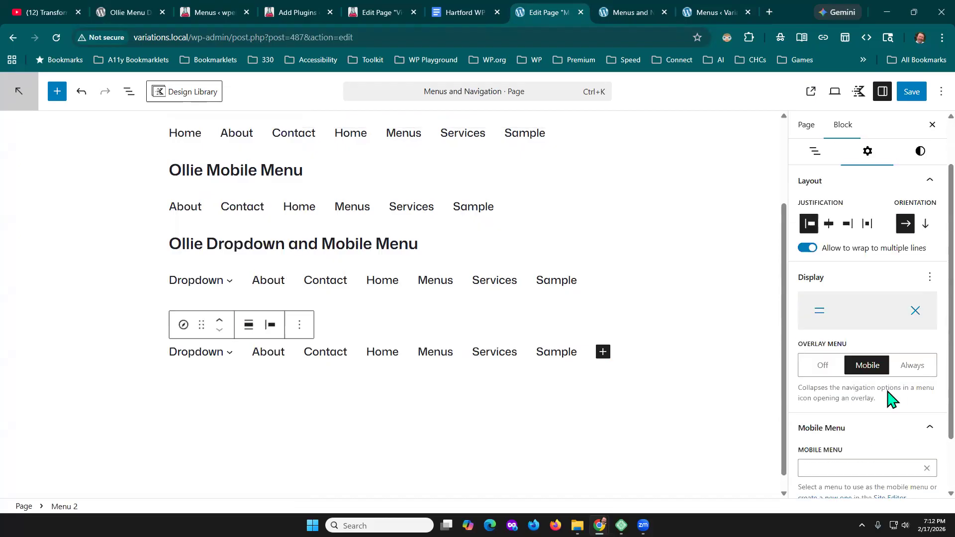
pyautogui.click(930, 368)
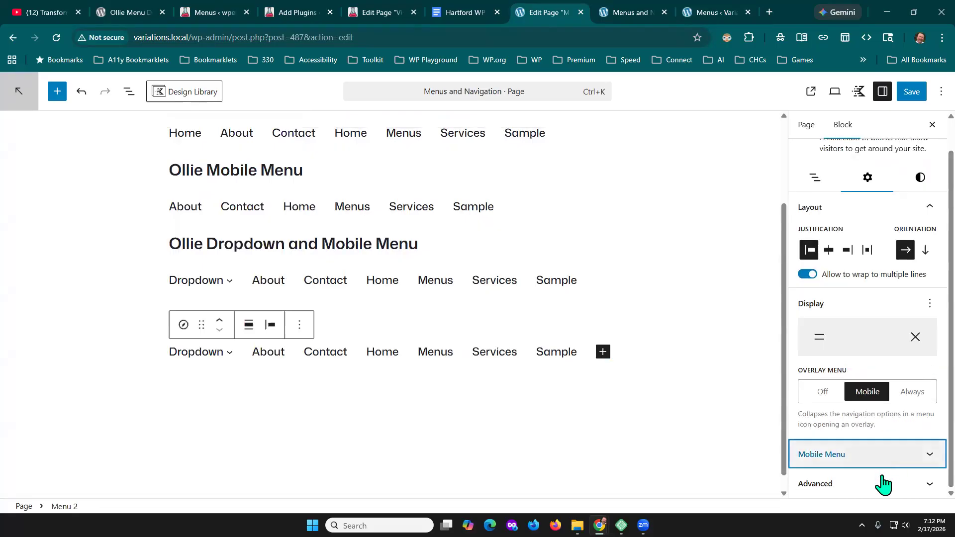
pyautogui.click(815, 179)
pyautogui.click(871, 211)
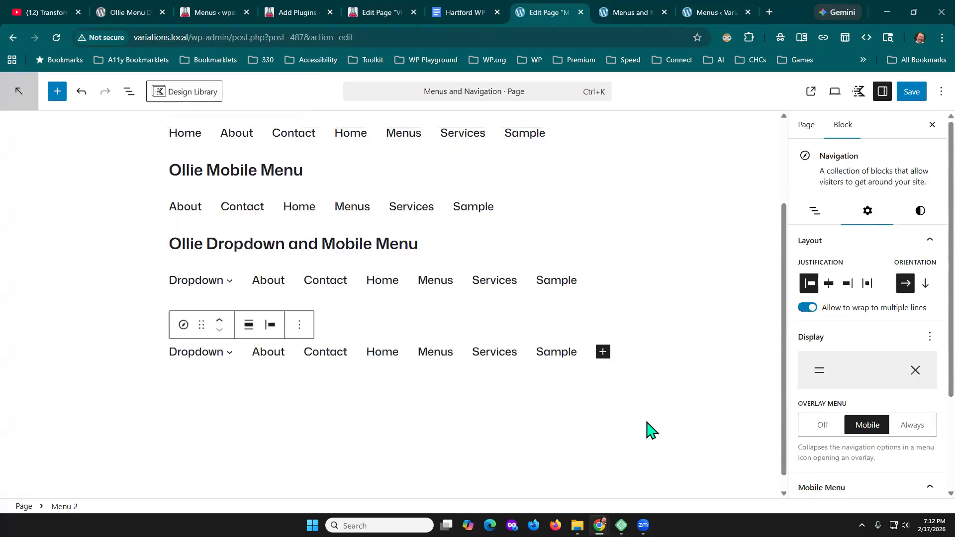
pyautogui.click(920, 211)
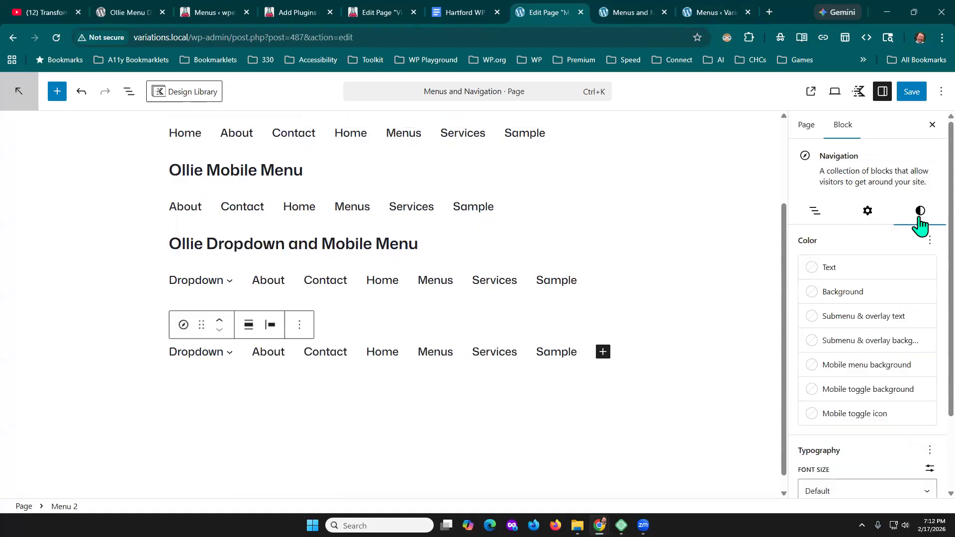
pyautogui.scroll(-2, 927, 314)
pyautogui.scroll(2, 929, 324)
pyautogui.click(866, 213)
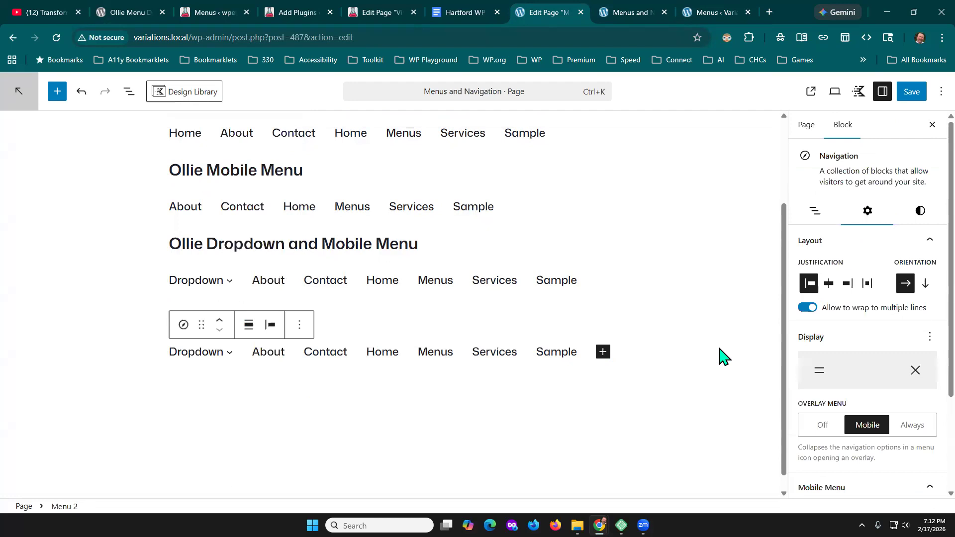
pyautogui.scroll(-2, 891, 388)
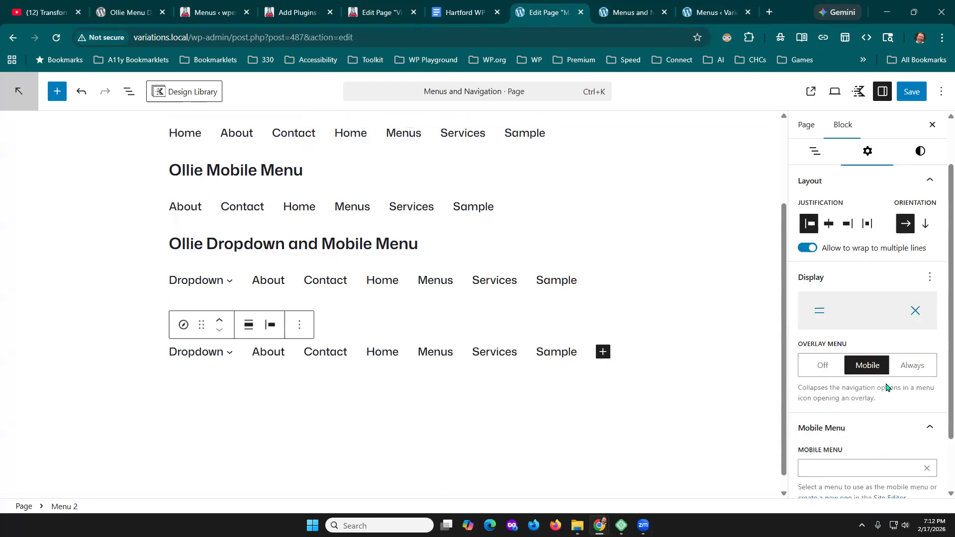
pyautogui.scroll(2, 891, 326)
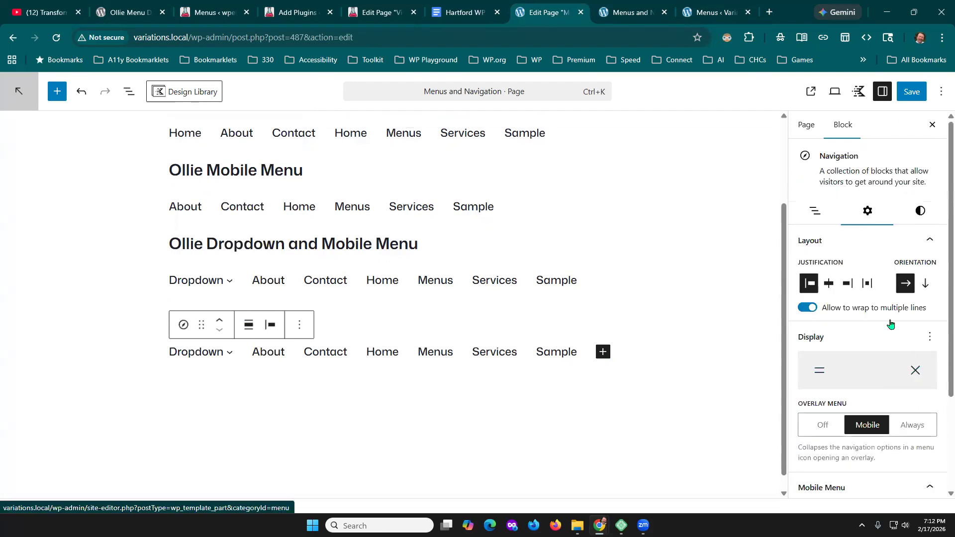
# - Create a new empty menu for the Navigation block under the Classic Menu paragraph
pyautogui.click(818, 213)
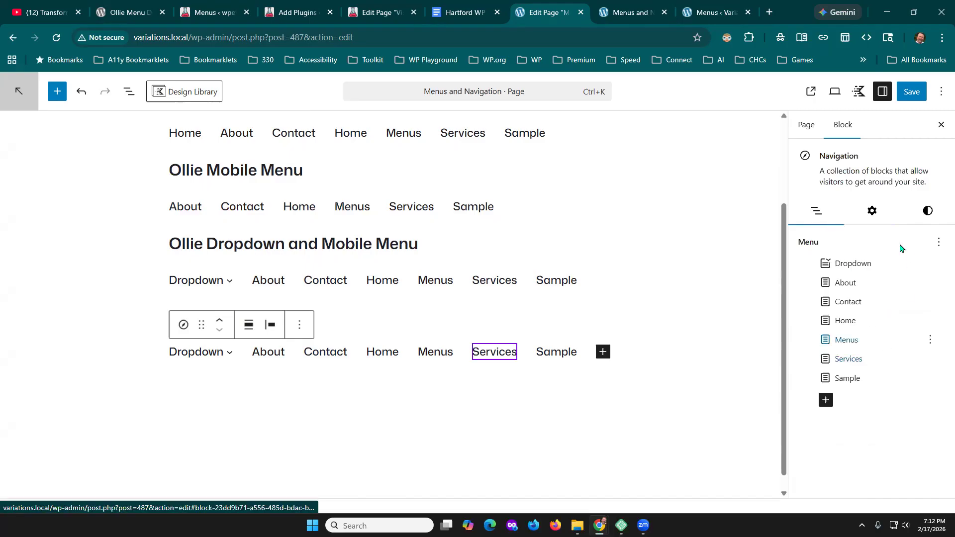
pyautogui.click(939, 243)
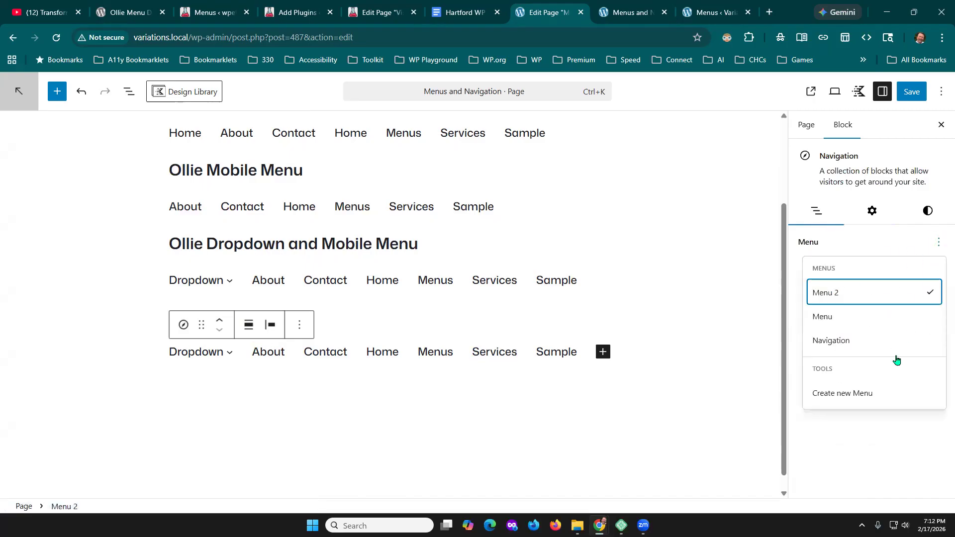
pyautogui.click(829, 394)
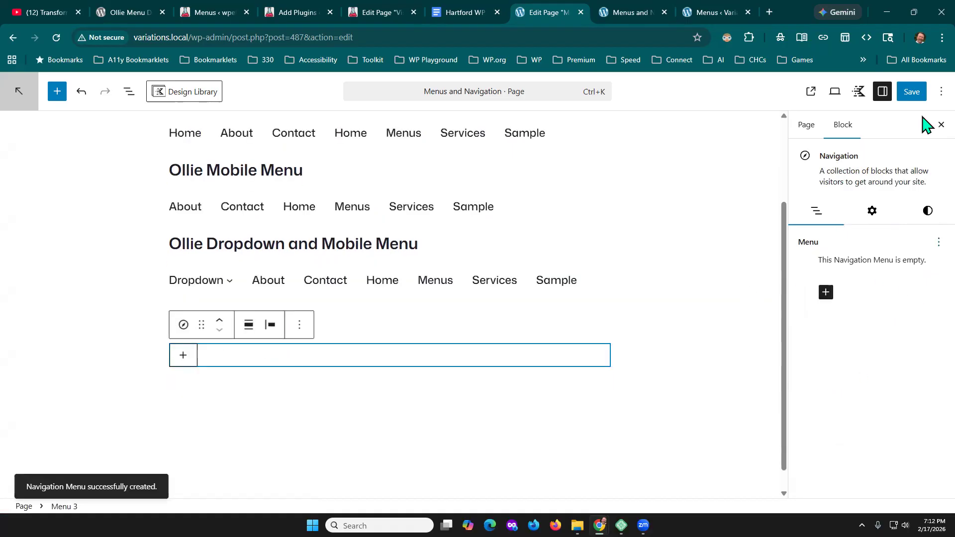
# - Save the page together with its new navigation menu and reload the editor
pyautogui.click(913, 93)
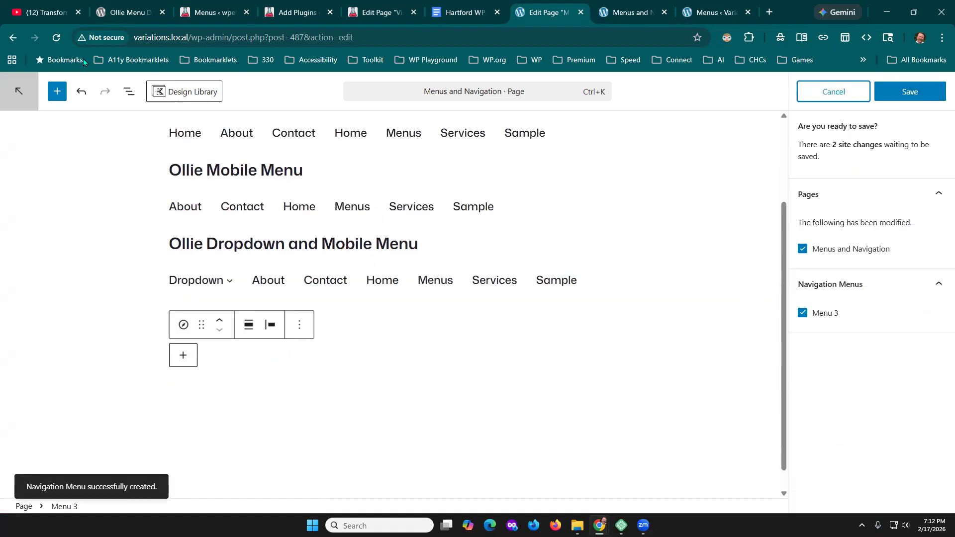
pyautogui.click(54, 39)
pyautogui.click(578, 115)
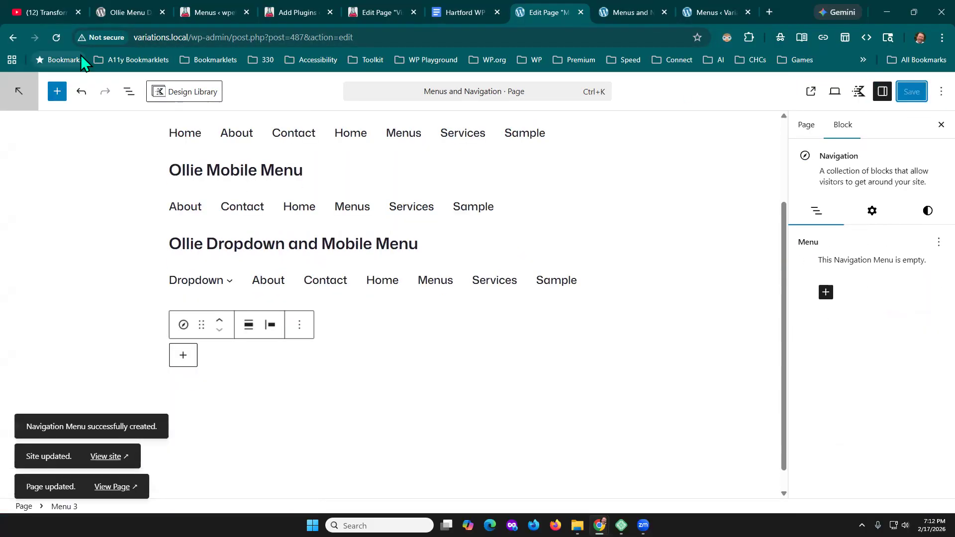
pyautogui.click(57, 38)
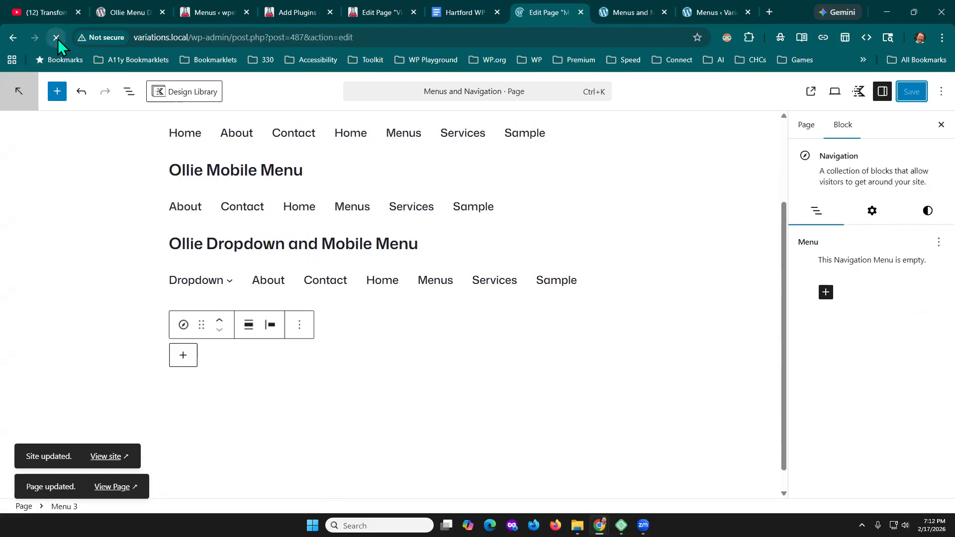
pyautogui.scroll(-2, 693, 300)
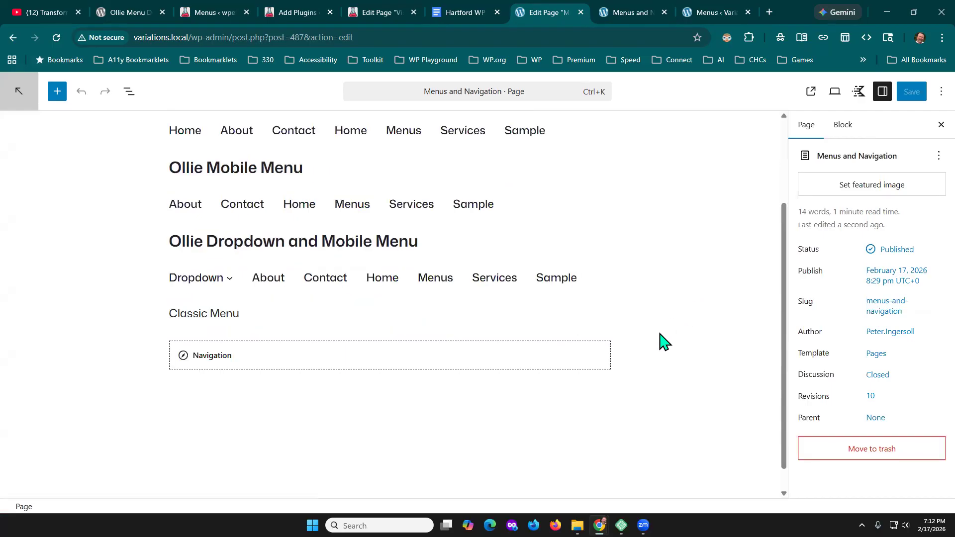
# - Set the classic menu location of the empty Navigation block under Classic Menu to Tertiary
pyautogui.click(216, 355)
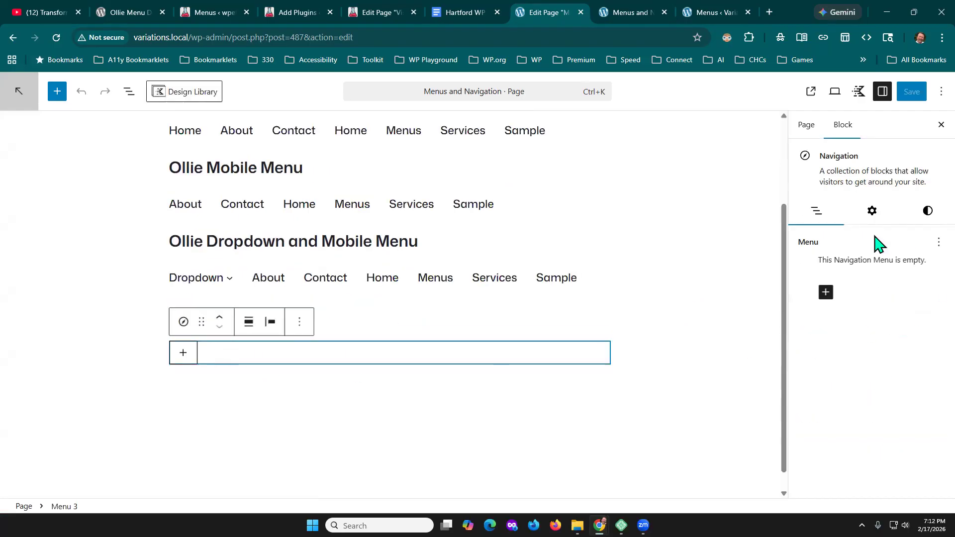
pyautogui.click(874, 214)
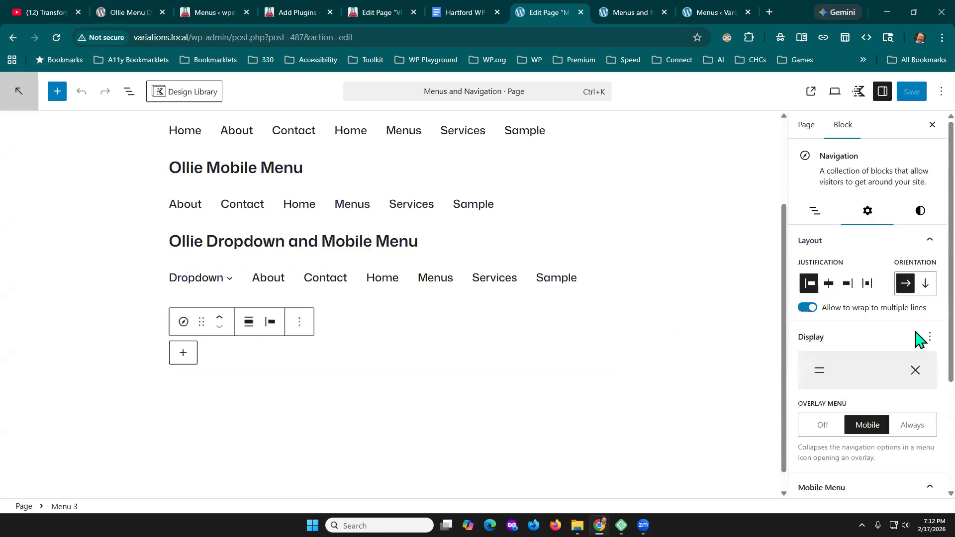
pyautogui.scroll(-3, 918, 330)
pyautogui.scroll(-1, 928, 437)
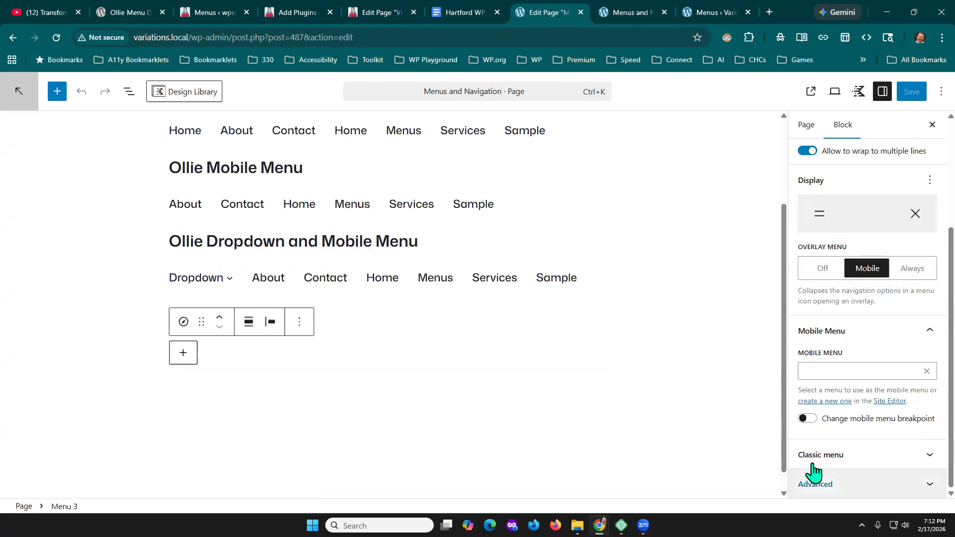
pyautogui.click(915, 454)
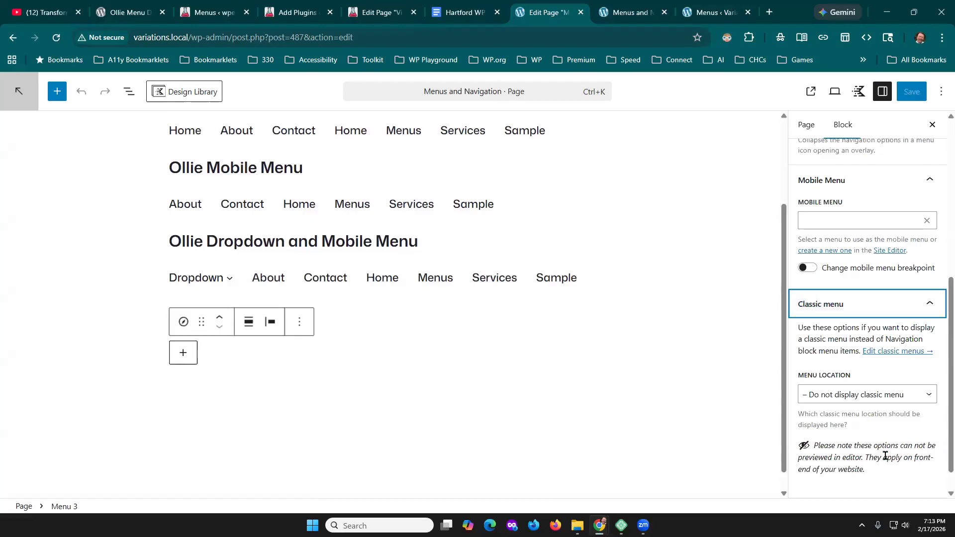
pyautogui.click(915, 396)
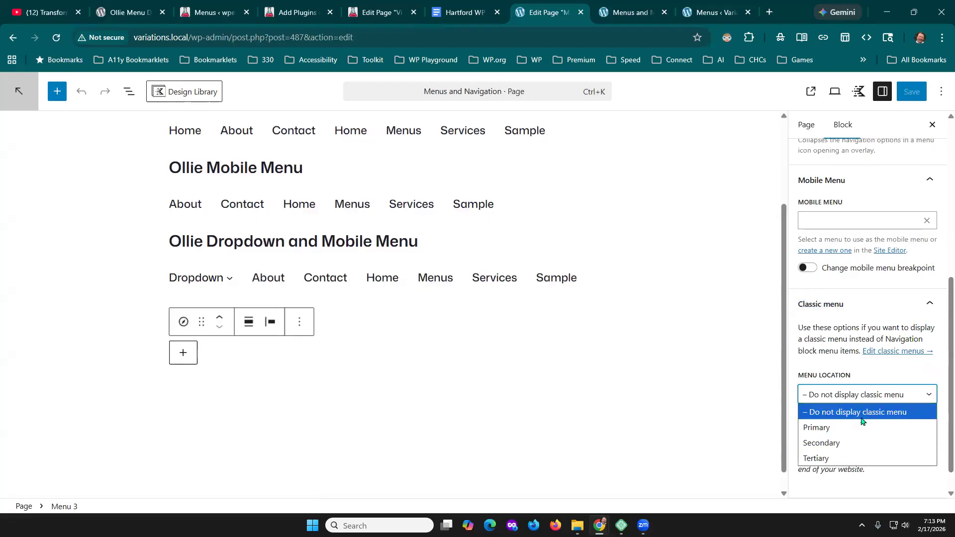
pyautogui.click(824, 458)
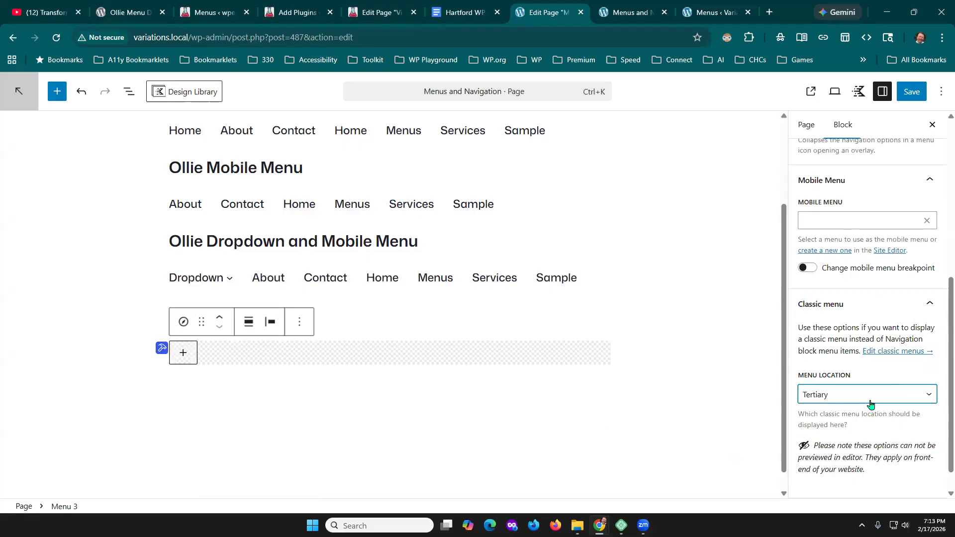
# - Save the Menus and Navigation page and view its Classic Menu section on the live site
pyautogui.click(914, 93)
pyautogui.click(812, 91)
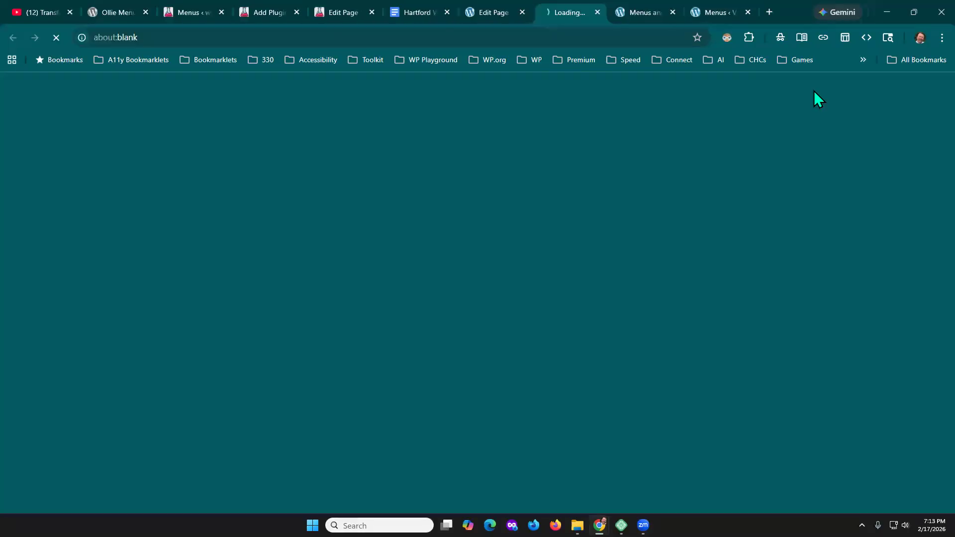
pyautogui.scroll(-5, 758, 262)
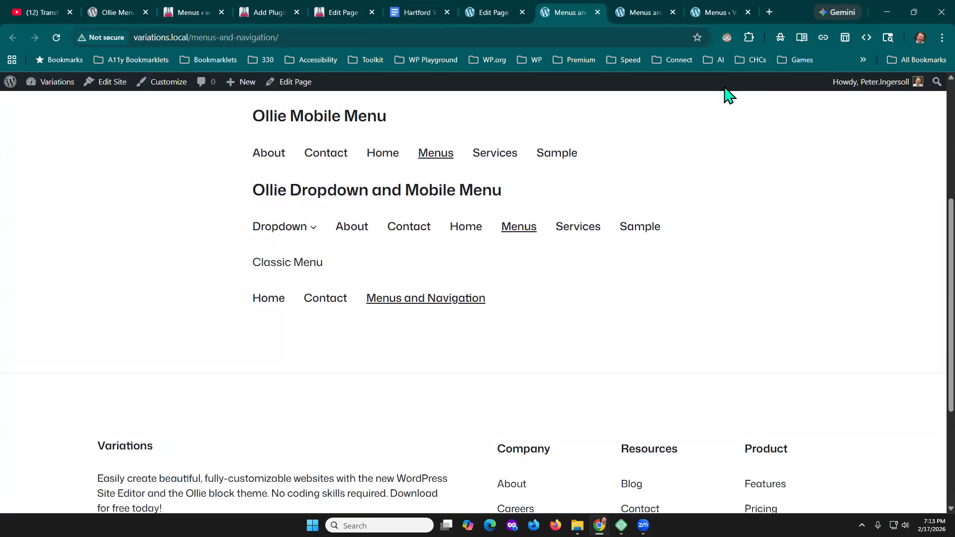
# - Return to the page editor and select the Navigation block under Basic for Block Theme to view its menu items
pyautogui.click(490, 11)
pyautogui.scroll(3, 685, 231)
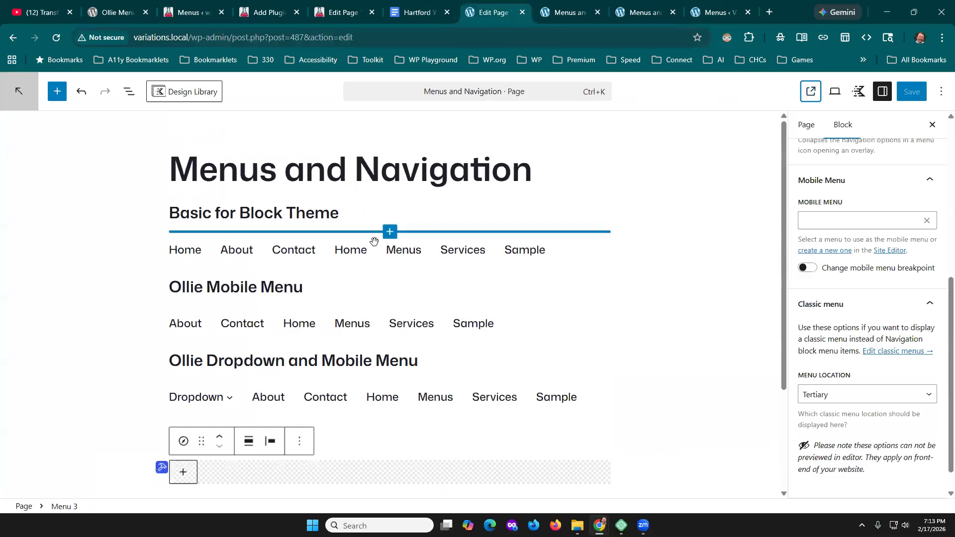
pyautogui.click(351, 250)
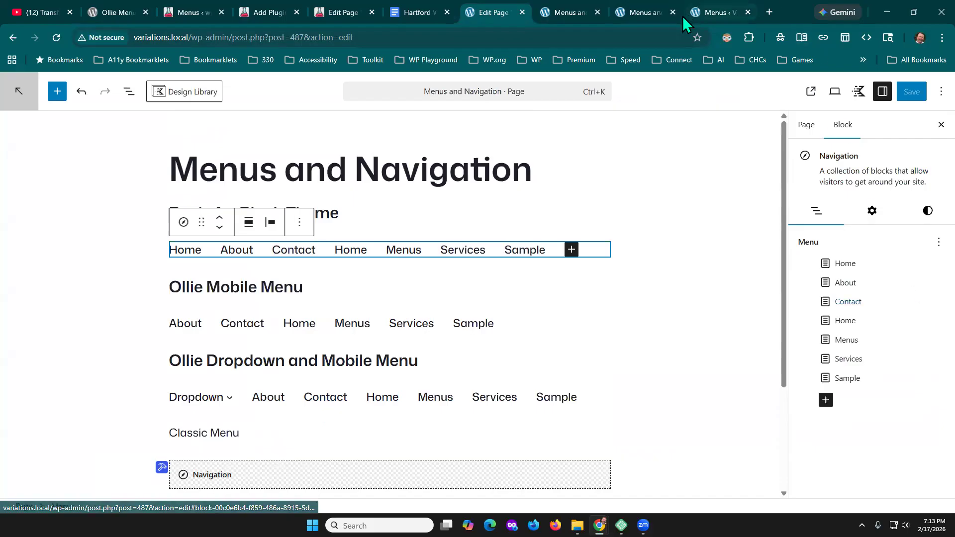
# - Nest the second Home link under the first Home link in the Basic for Block Theme navigation and save the page
pyautogui.moveTo(659, 9)
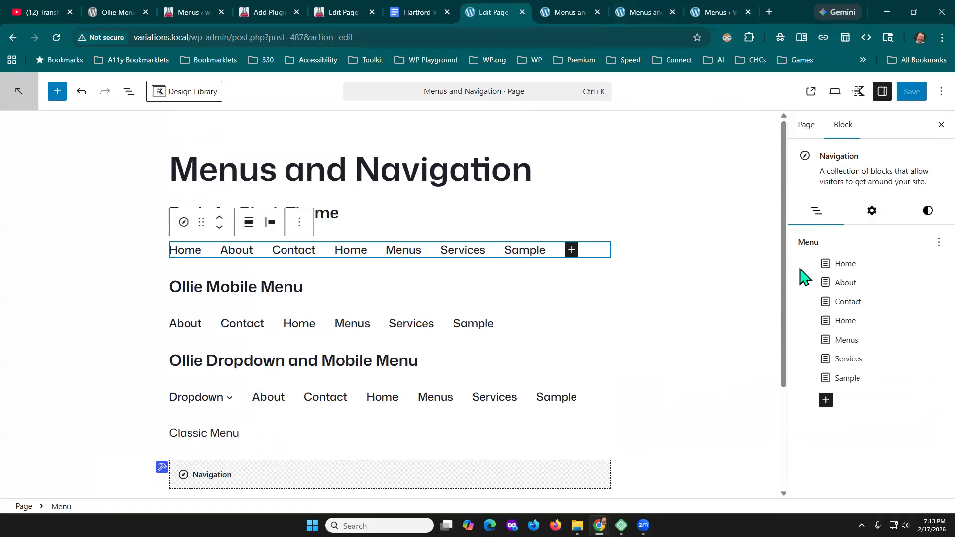
pyautogui.click(737, 288)
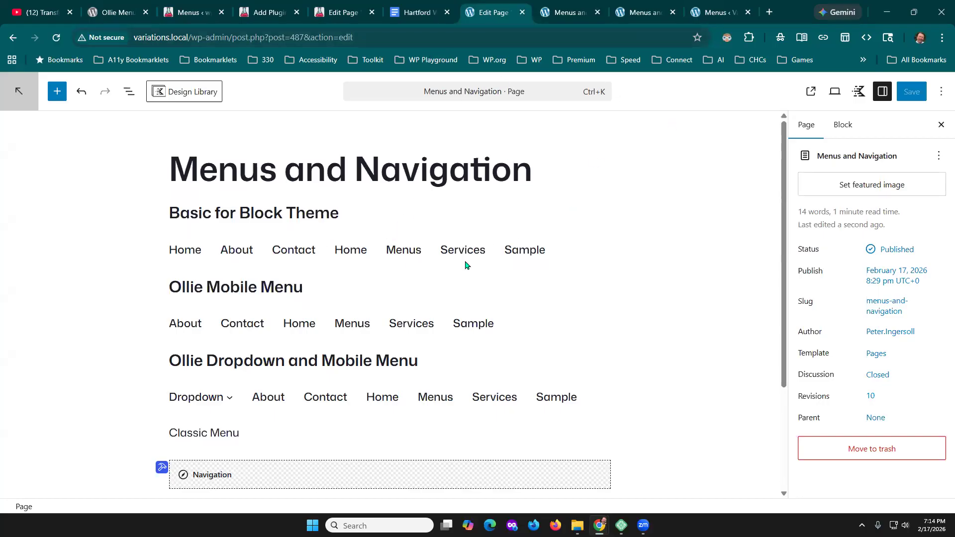
pyautogui.click(392, 249)
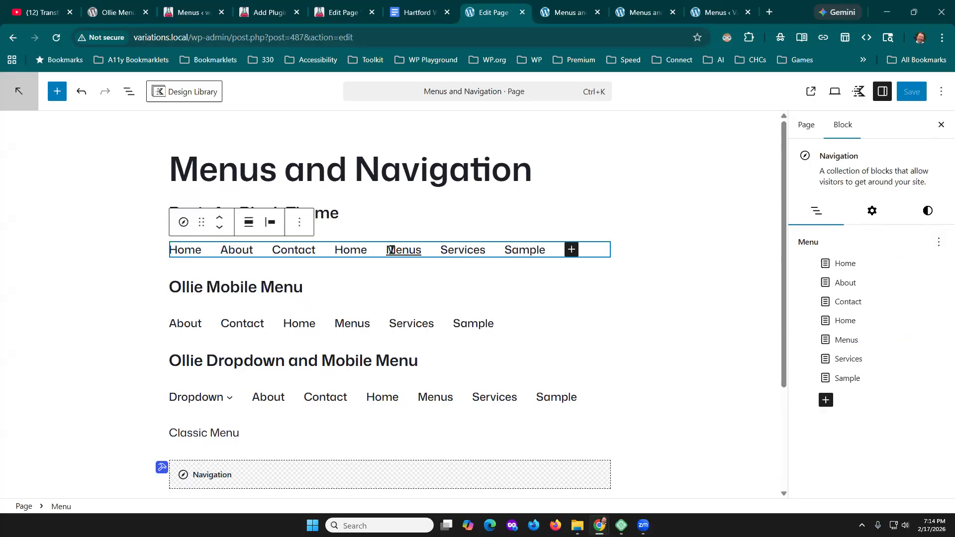
pyautogui.moveTo(846, 319); pyautogui.dragTo(868, 271)
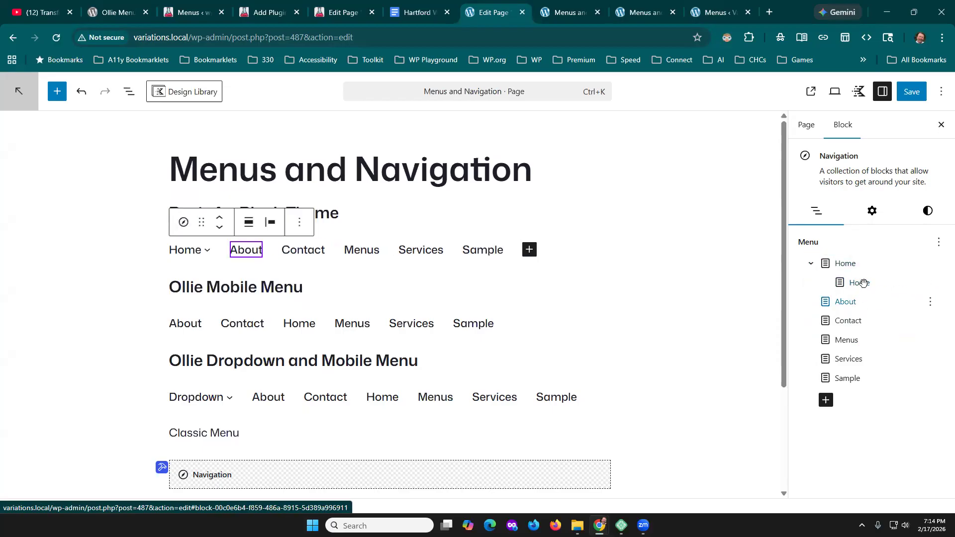
pyautogui.moveTo(850, 282); pyautogui.dragTo(822, 280)
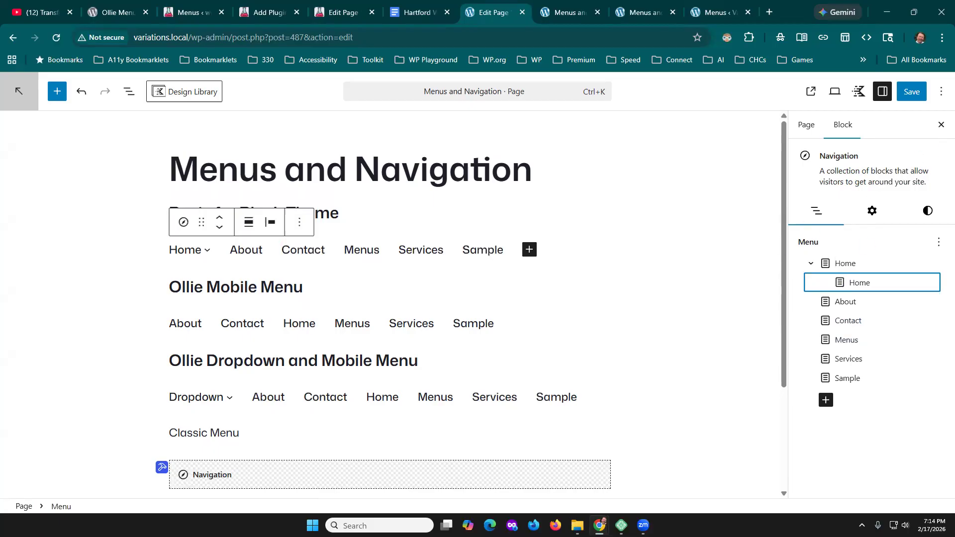
pyautogui.click(912, 91)
pyautogui.click(911, 92)
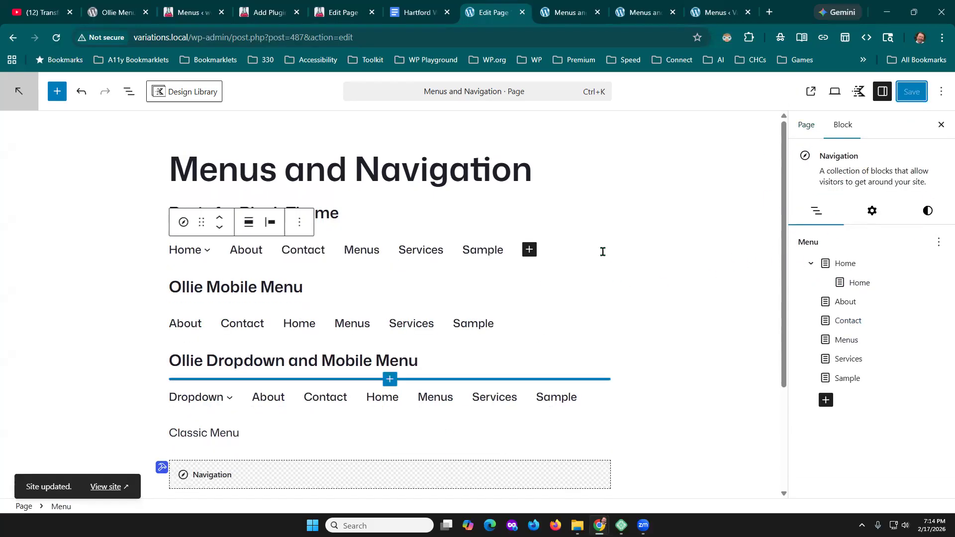
pyautogui.scroll(-1, 468, 390)
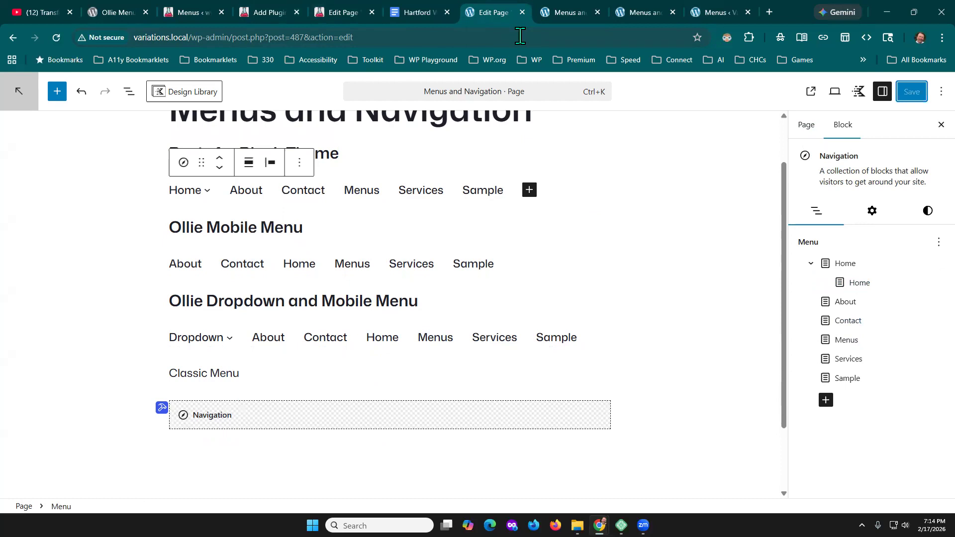
pyautogui.scroll(1, 704, 275)
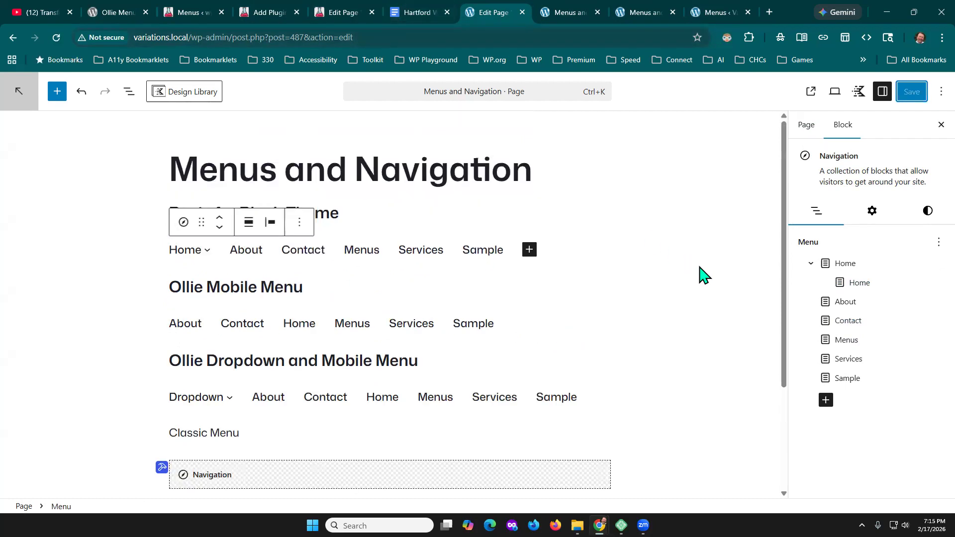
pyautogui.scroll(-1, 699, 260)
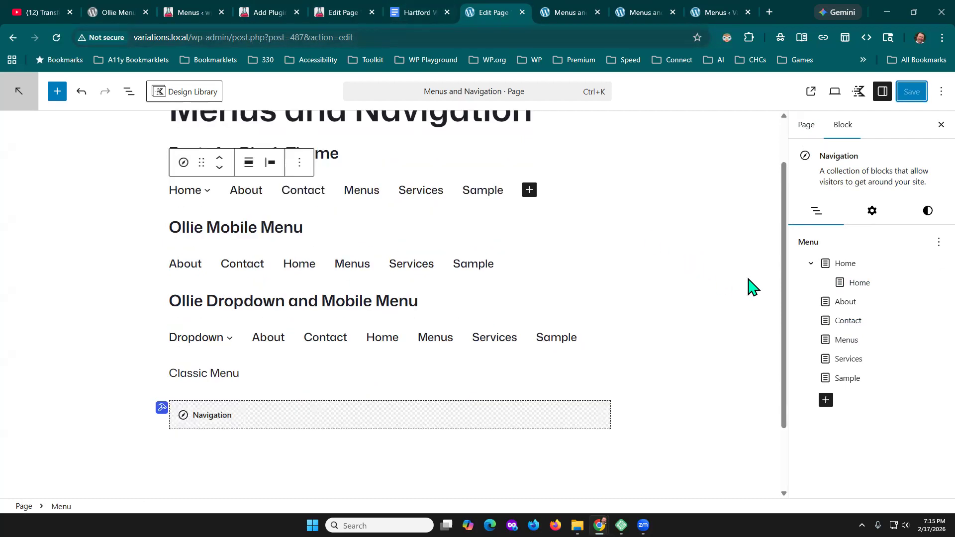
pyautogui.scroll(1, 751, 286)
# - Display the live Menus and Navigation page in the developer tools' responsive mobile view
pyautogui.click(558, 11)
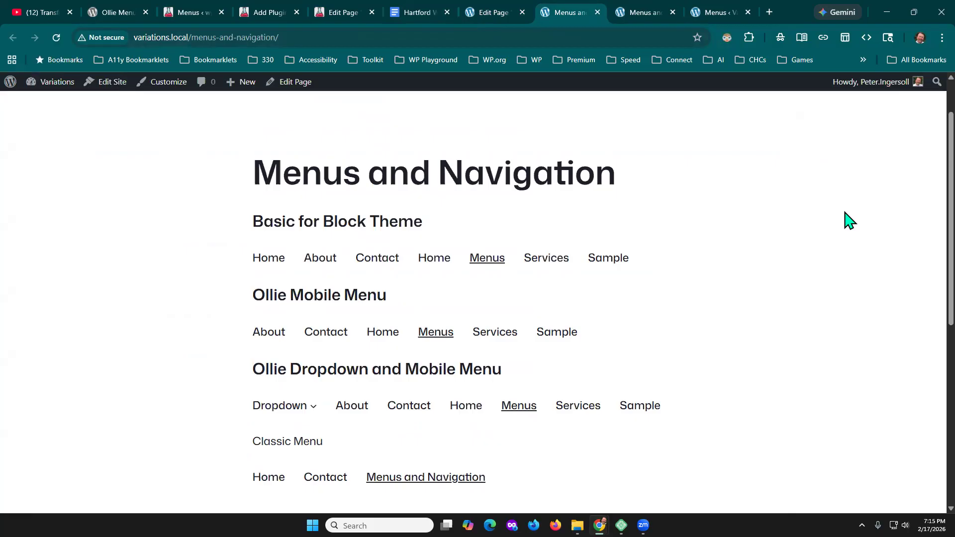
pyautogui.rightClick(653, 139)
pyautogui.click(706, 398)
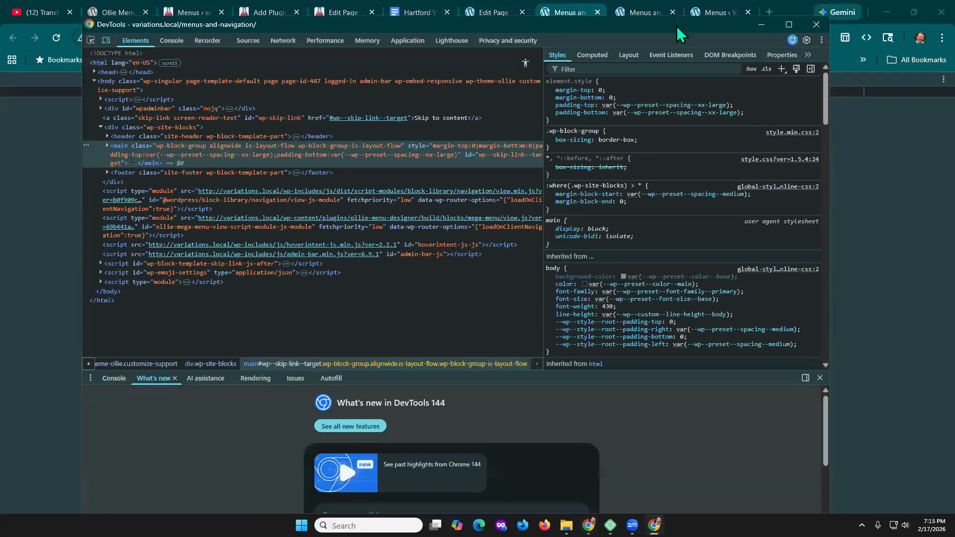
pyautogui.moveTo(676, 26); pyautogui.dragTo(954, 27)
pyautogui.hotkey('ctrl', 'shift', 'm')
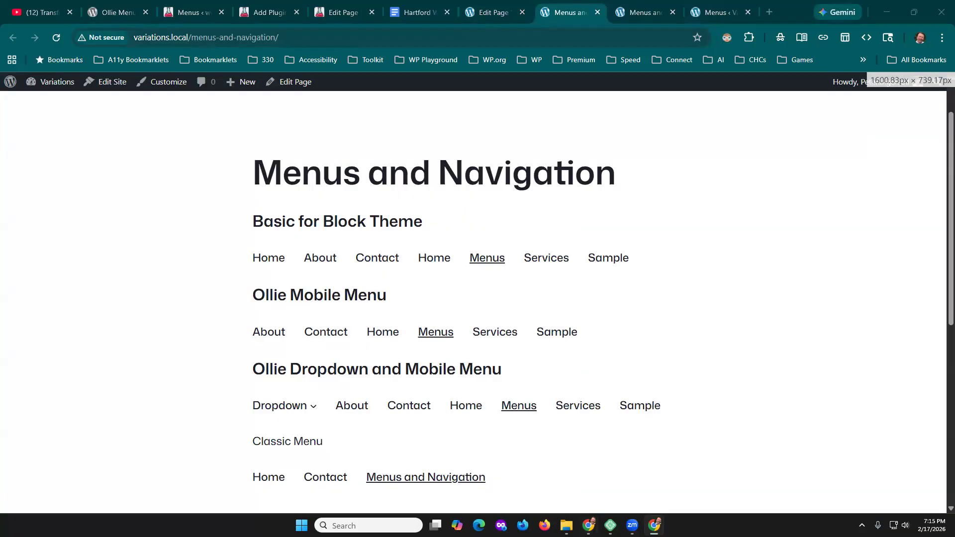
pyautogui.hotkey('ctrl', 'shift', 'm')
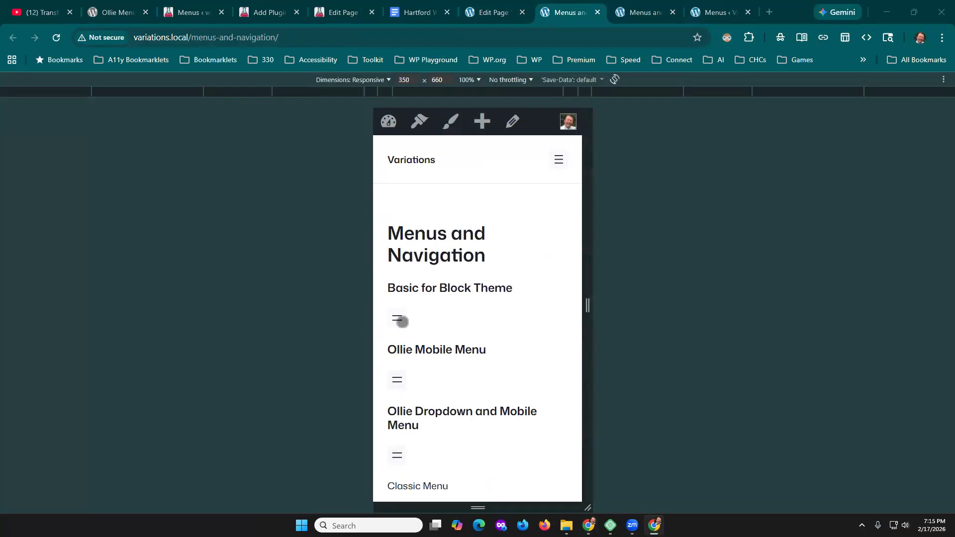
# - View the mobile overlays of the Basic for Block Theme and Ollie Mobile Menu navigations, closing each, and return to the desktop view
pyautogui.click(401, 319)
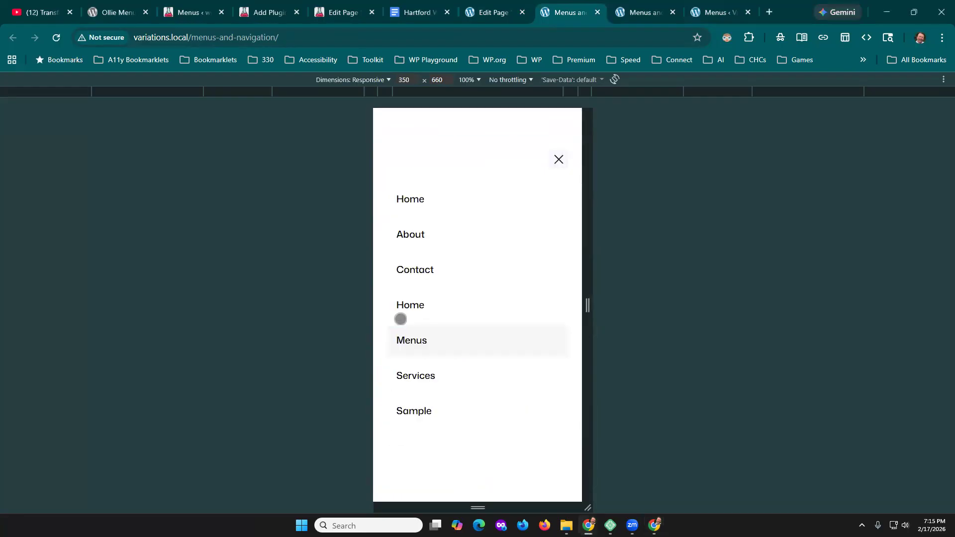
pyautogui.click(557, 161)
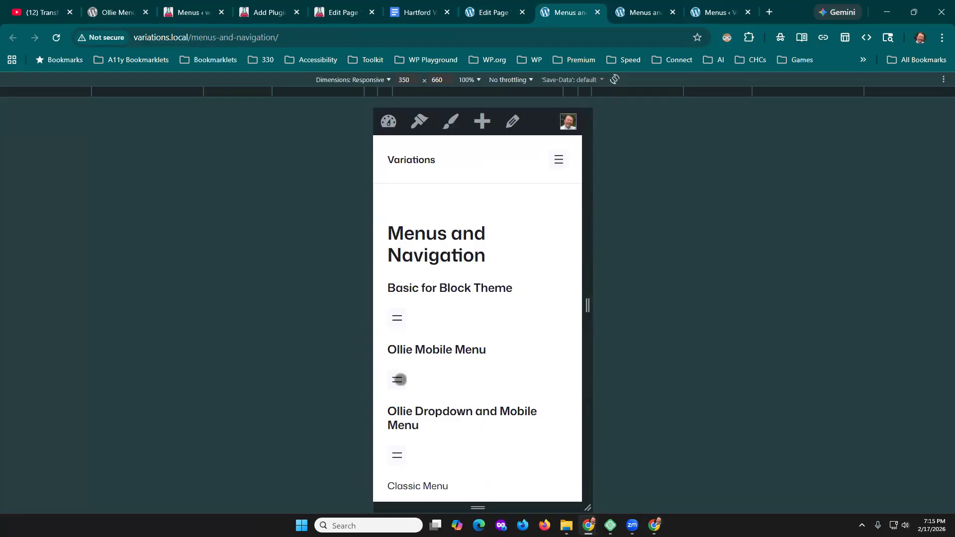
pyautogui.click(399, 380)
pyautogui.click(559, 160)
pyautogui.hotkey('ctrl', 'shift', 'm')
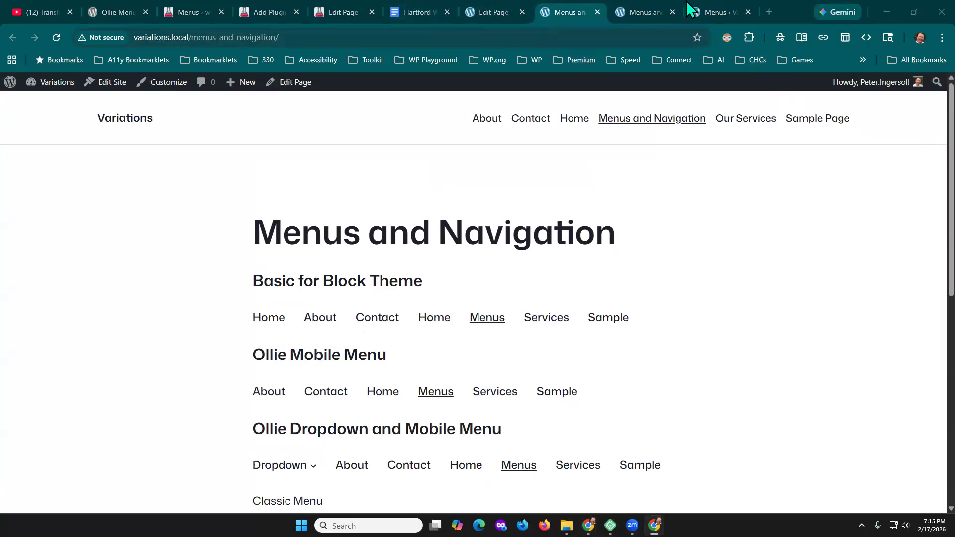
# - Open the list of installed plugins in the site's dashboard
pyautogui.click(485, 15)
pyautogui.click(637, 12)
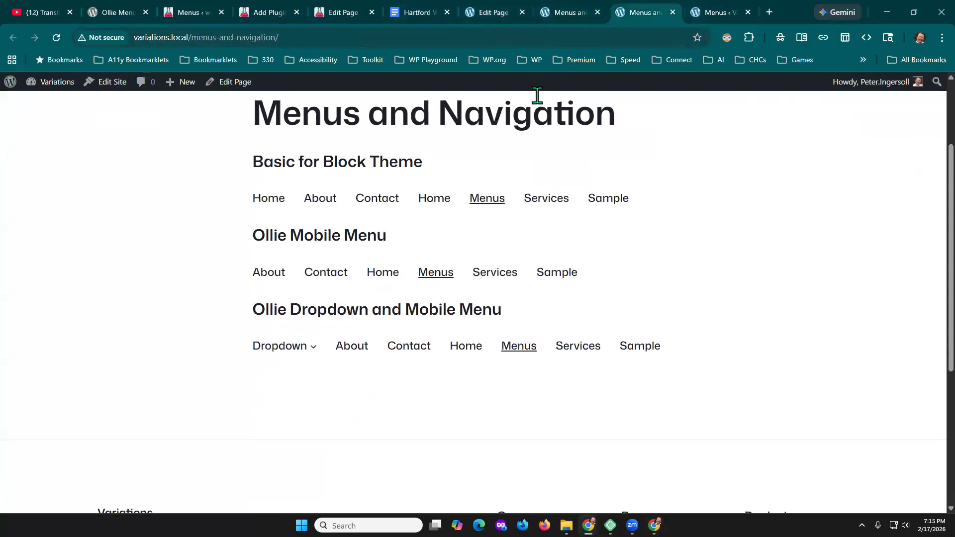
pyautogui.moveTo(49, 84)
pyautogui.click(44, 102)
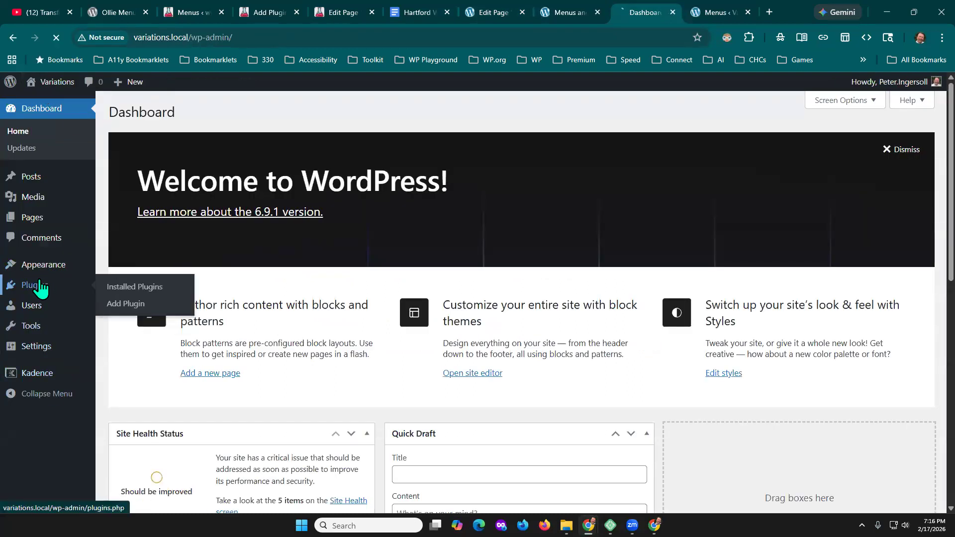
pyautogui.click(40, 288)
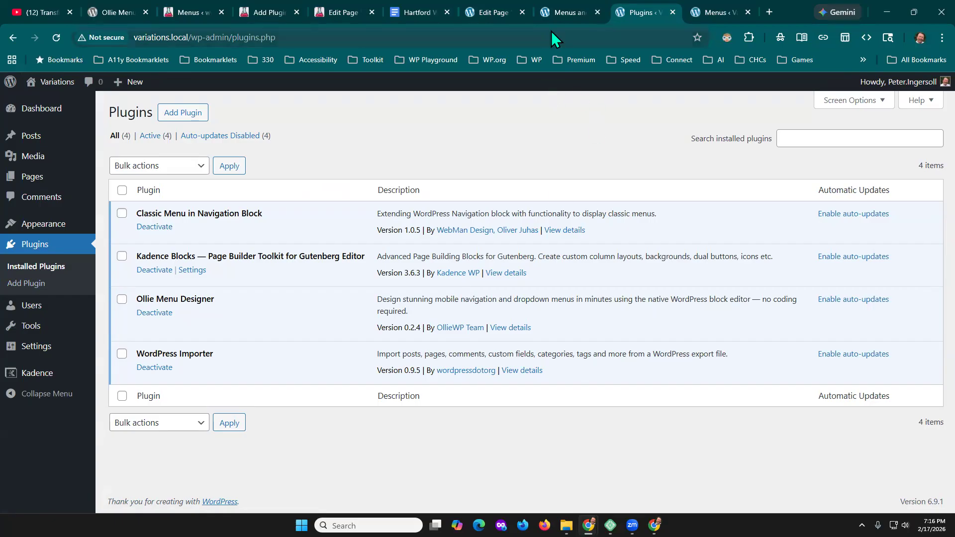
# - Return to the page editor and preview Mobile Menu Ollie 1 from the Ollie Mobile Menu navigation's settings, closing the preview
pyautogui.click(567, 12)
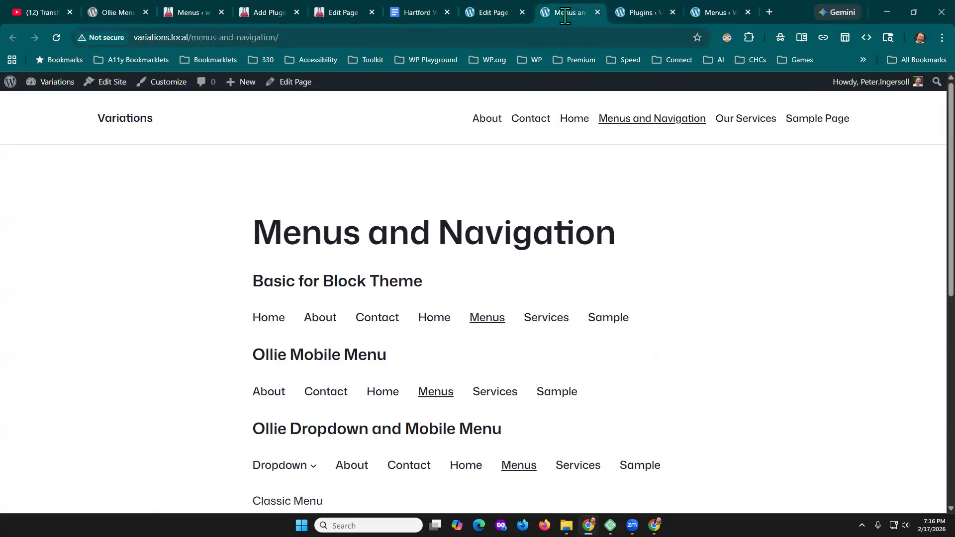
pyautogui.click(481, 18)
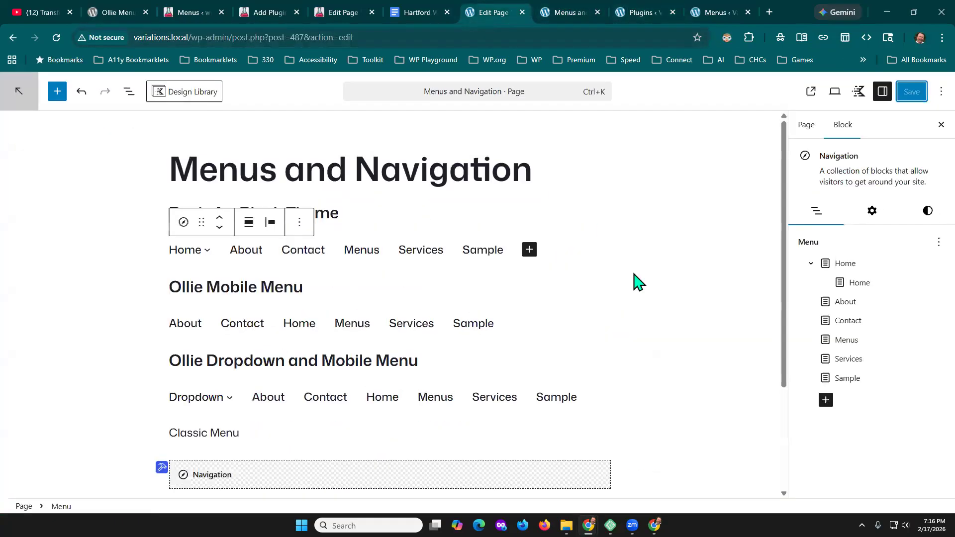
pyautogui.click(228, 327)
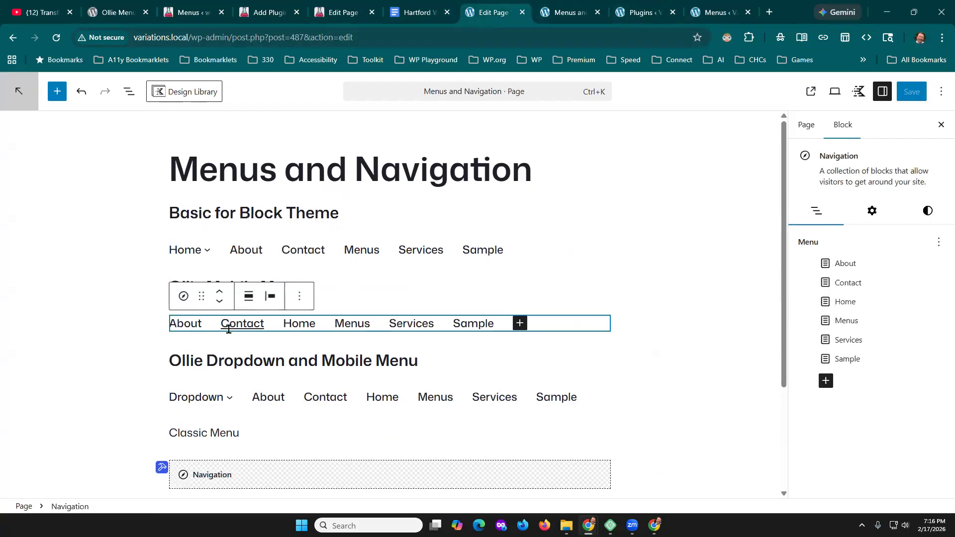
pyautogui.click(866, 213)
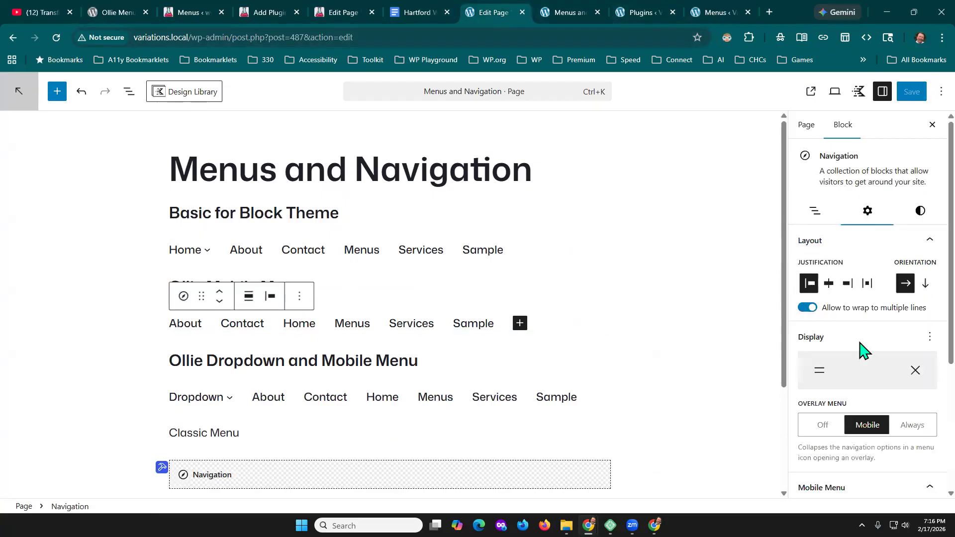
pyautogui.scroll(-4, 899, 362)
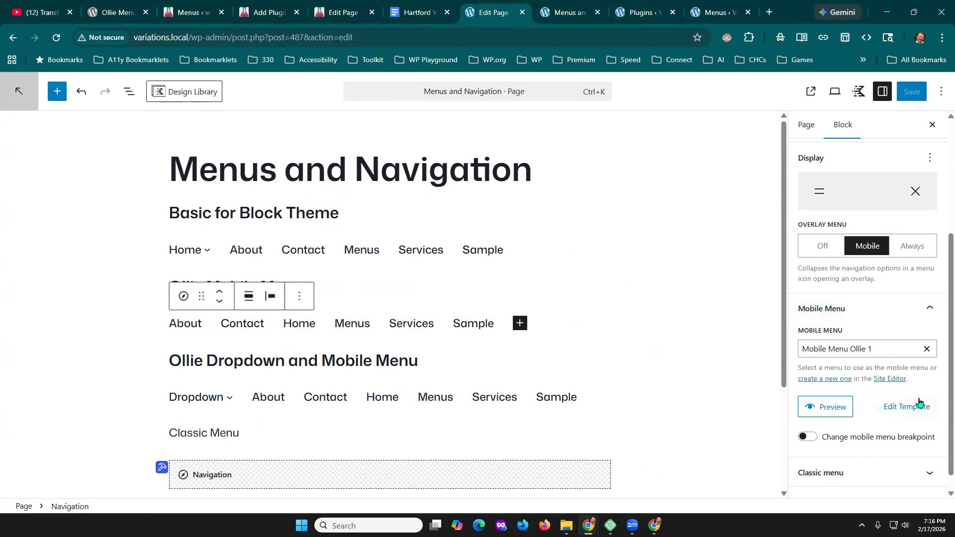
pyautogui.click(827, 404)
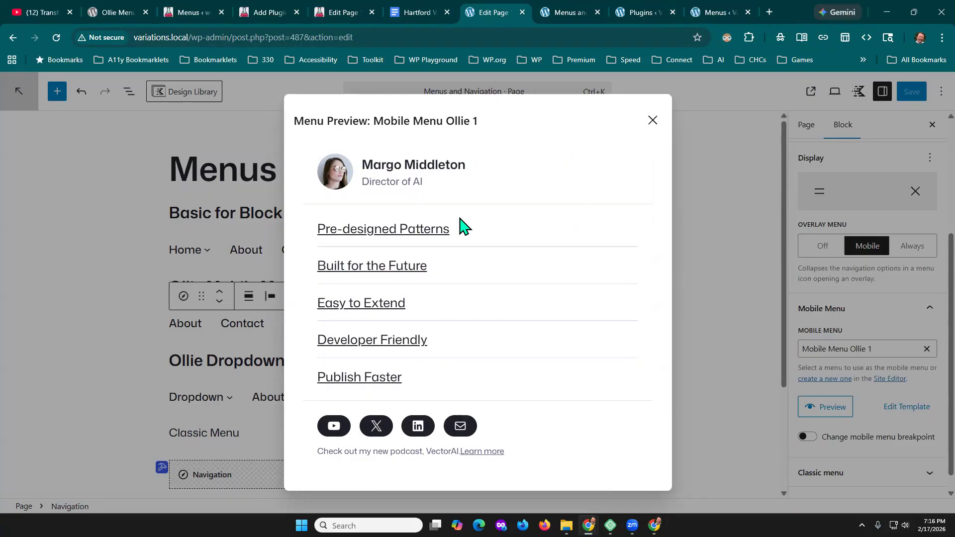
pyautogui.click(653, 123)
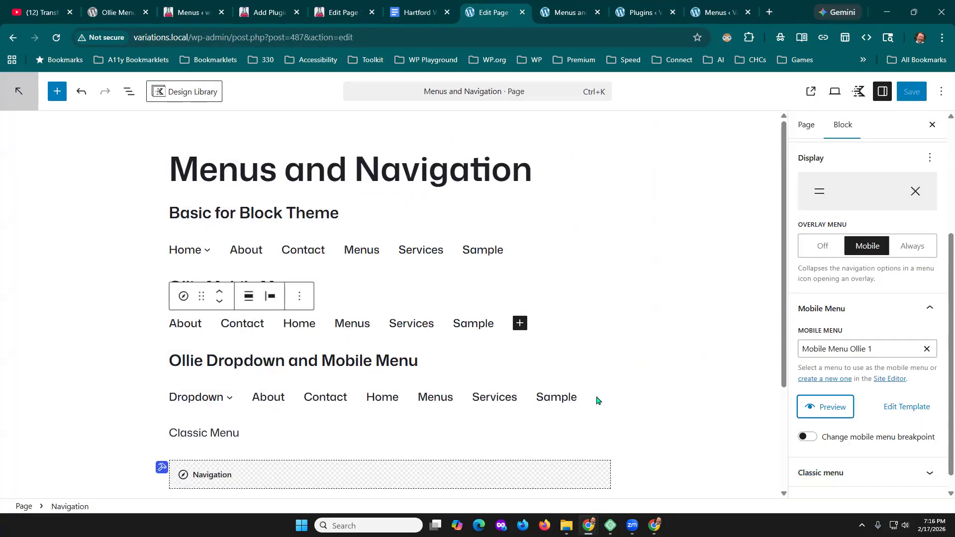
# - View the mobile menu settings of the Ollie Dropdown and Mobile Menu navigation and the settings of its Dropdown item
pyautogui.click(319, 396)
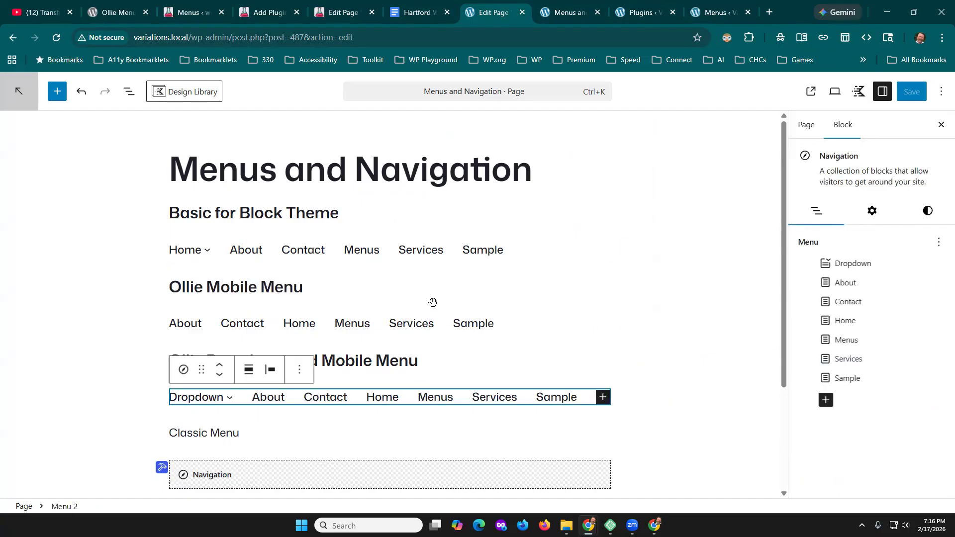
pyautogui.click(872, 213)
pyautogui.scroll(-4, 870, 305)
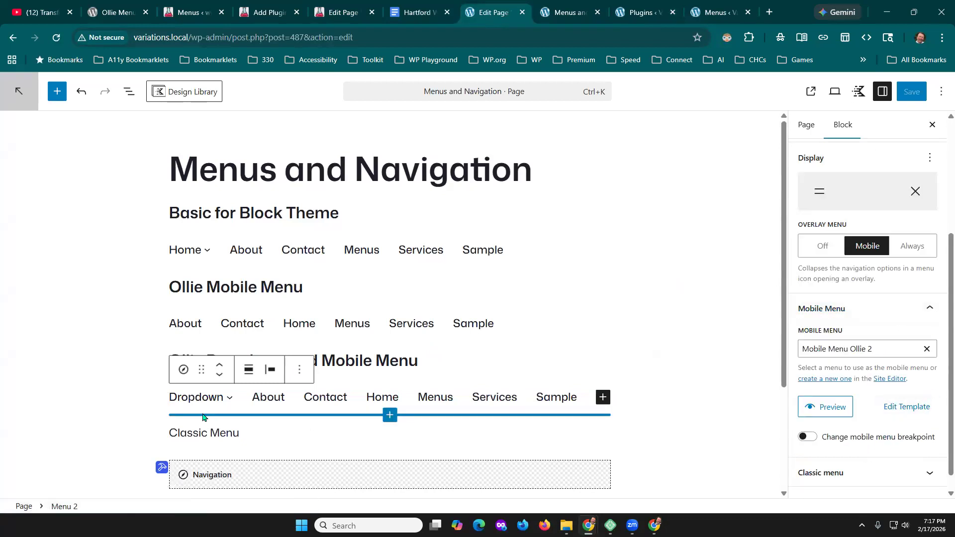
pyautogui.click(195, 398)
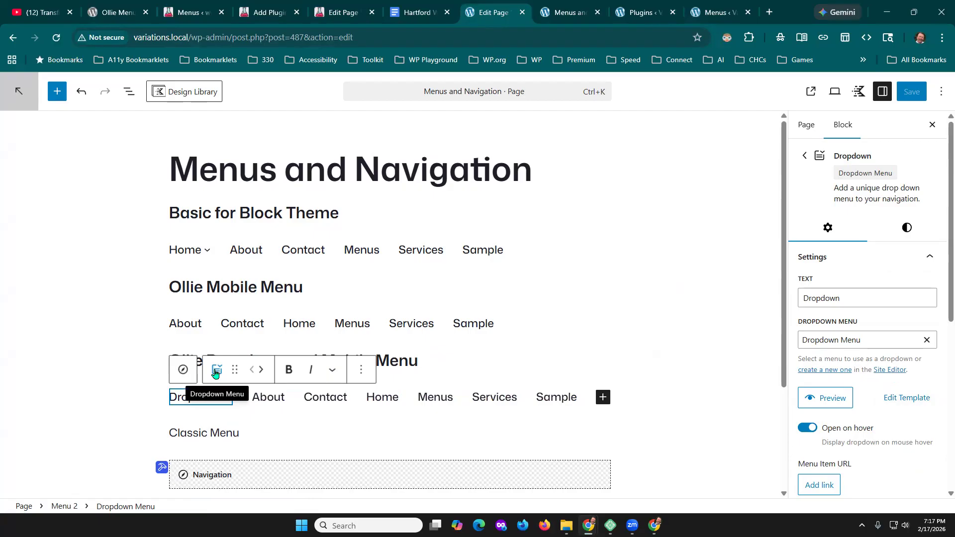
# - Add a Contact page link at the end of the Ollie Dropdown and Mobile Menu navigation
pyautogui.click(603, 397)
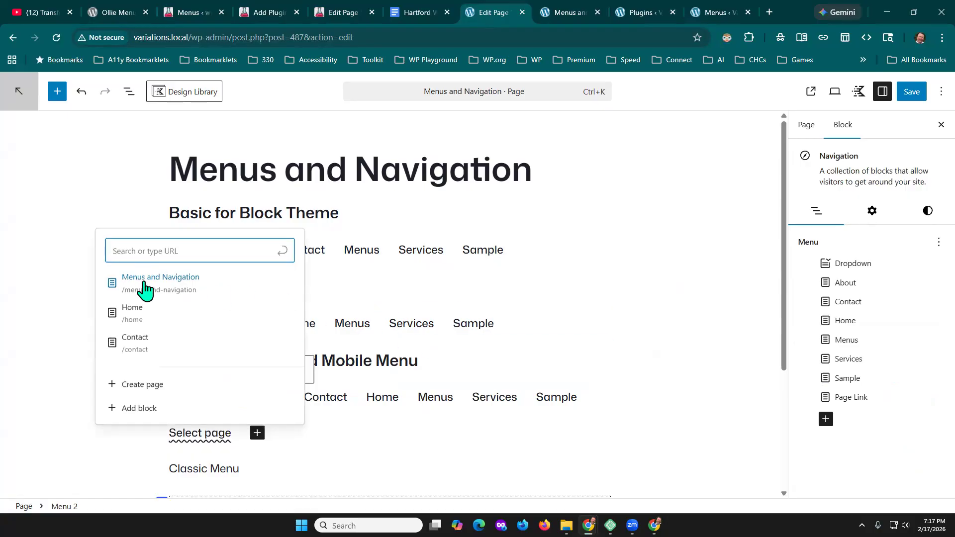
pyautogui.click(132, 342)
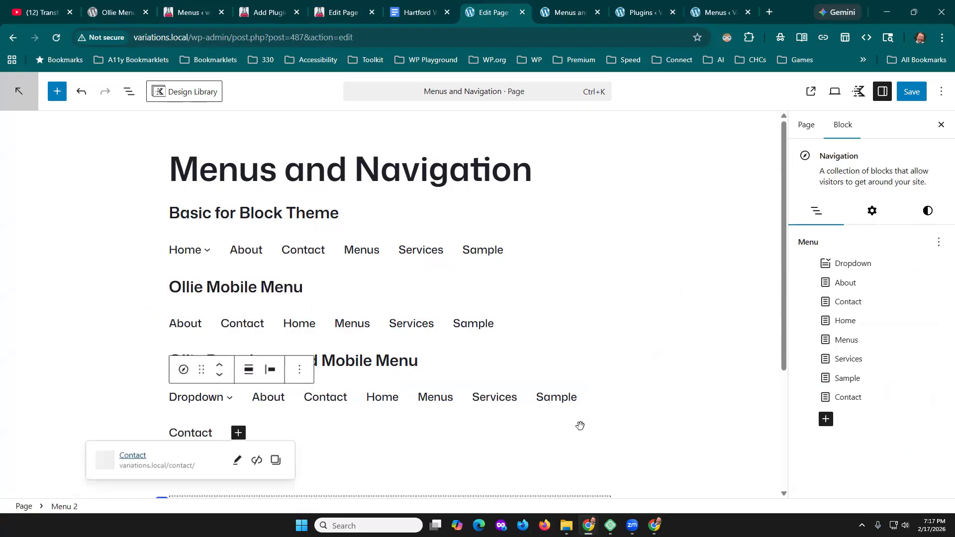
pyautogui.click(646, 373)
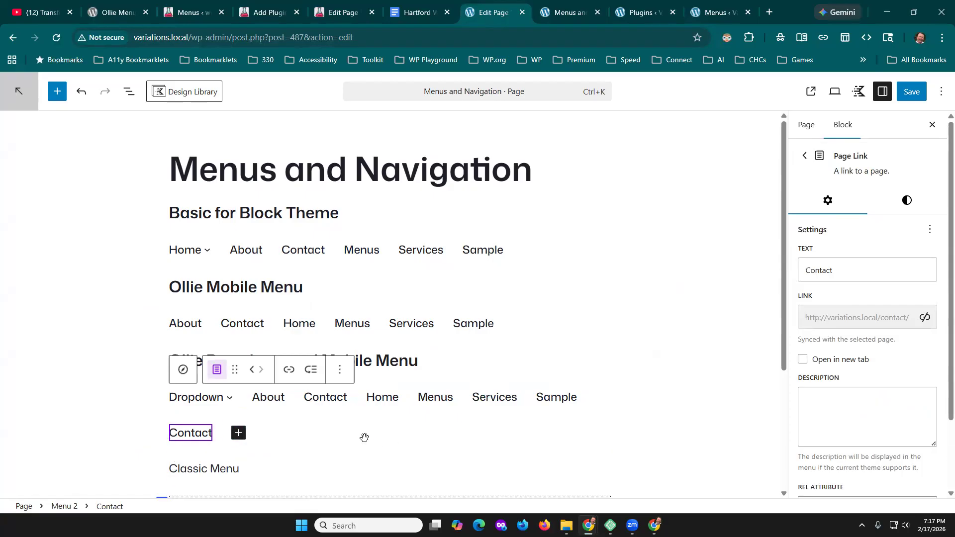
# - Delete the Contact link at the end of the Ollie Dropdown and Mobile Menu navigation
pyautogui.scroll(-1, 364, 437)
pyautogui.click(341, 317)
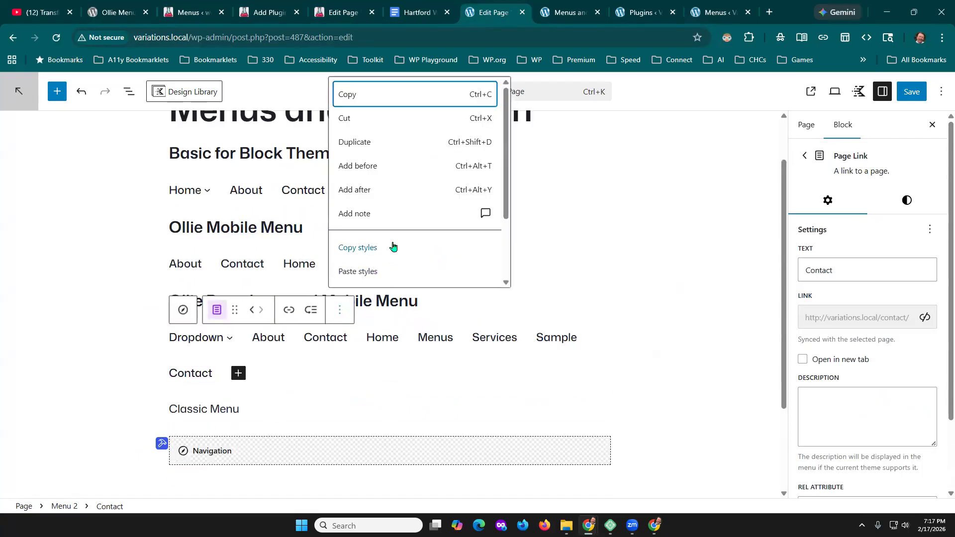
pyautogui.scroll(-2, 392, 249)
pyautogui.click(357, 273)
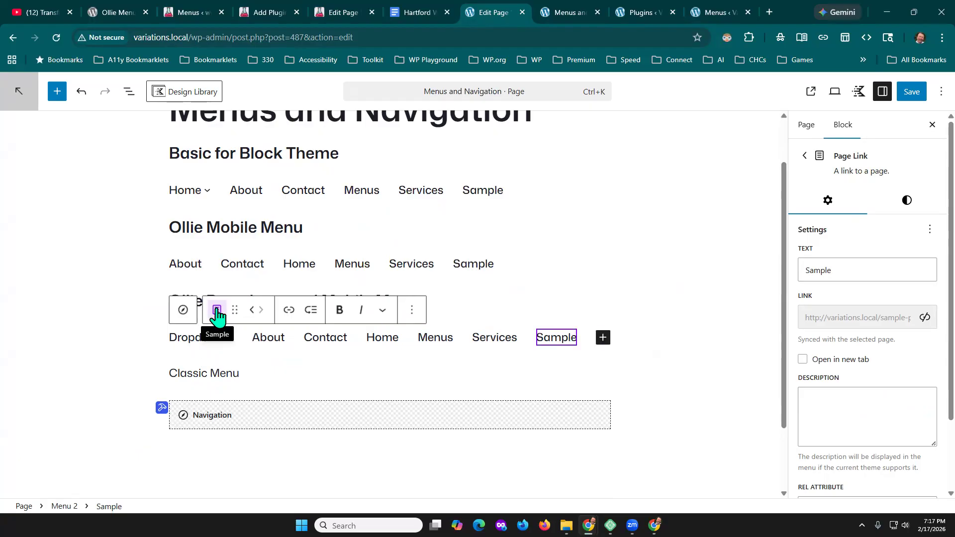
# - View the settings of the Dropdown item in the Ollie Dropdown and Mobile Menu navigation and preview its Dropdown Menu, closing the preview
pyautogui.click(195, 338)
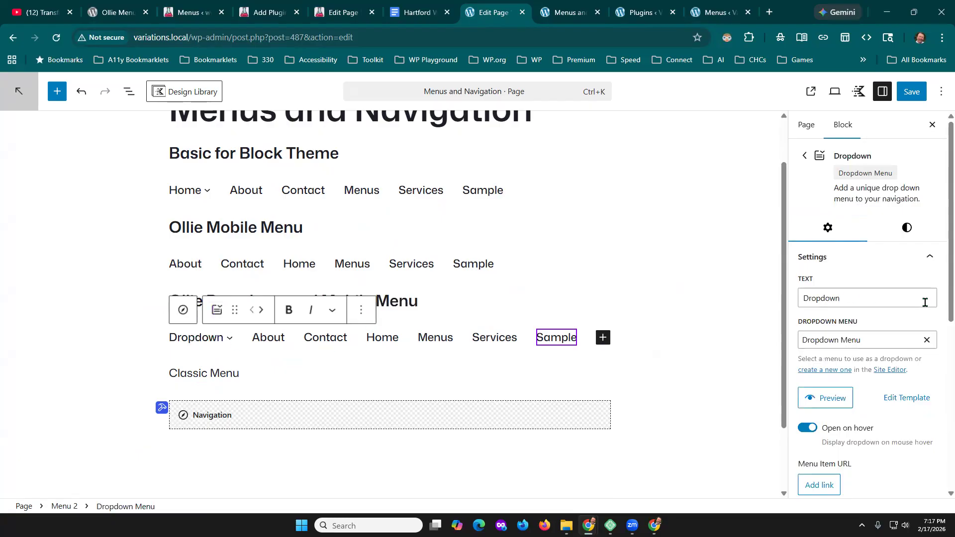
pyautogui.scroll(-1, 893, 396)
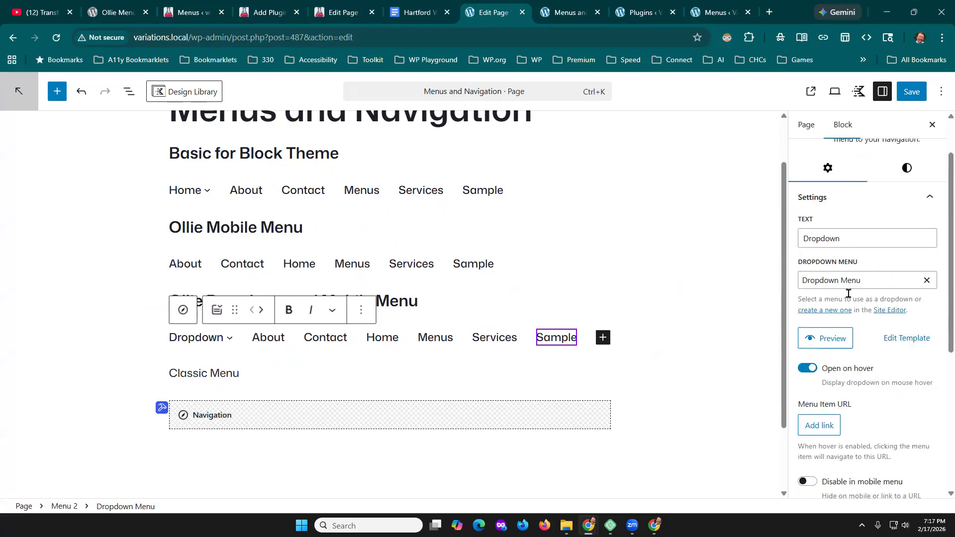
pyautogui.click(825, 338)
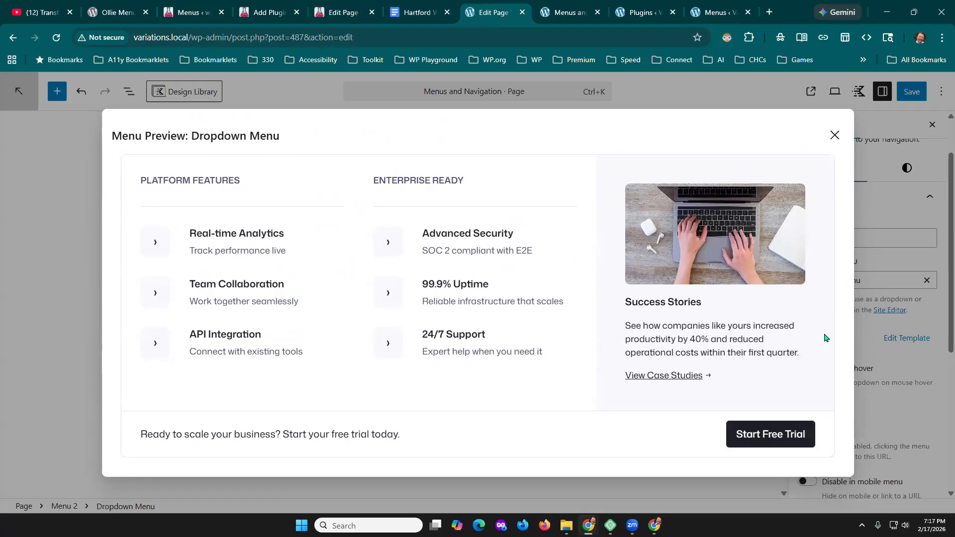
pyautogui.click(834, 135)
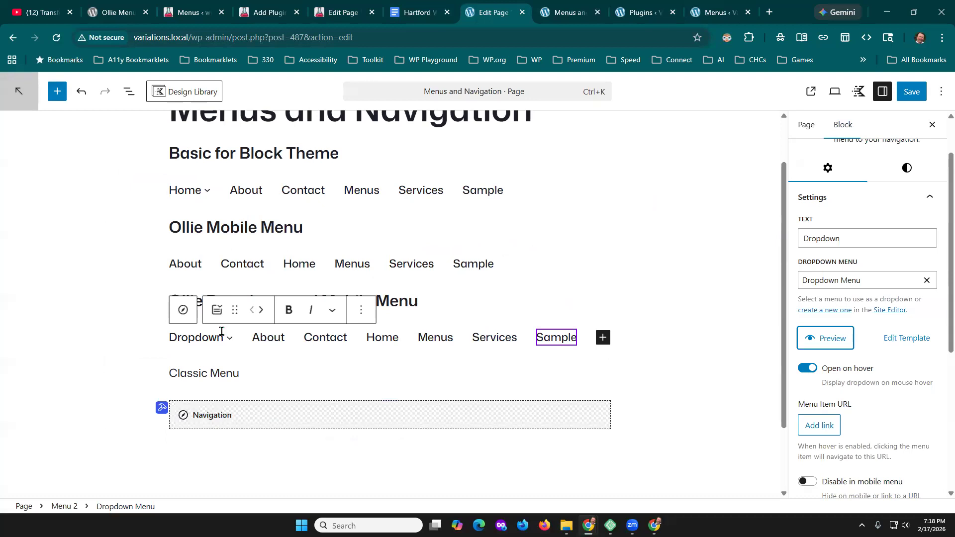
# - Save the Menu 2 navigation changes and view the live Menus and Navigation page, opening the Dropdown item there
pyautogui.click(912, 91)
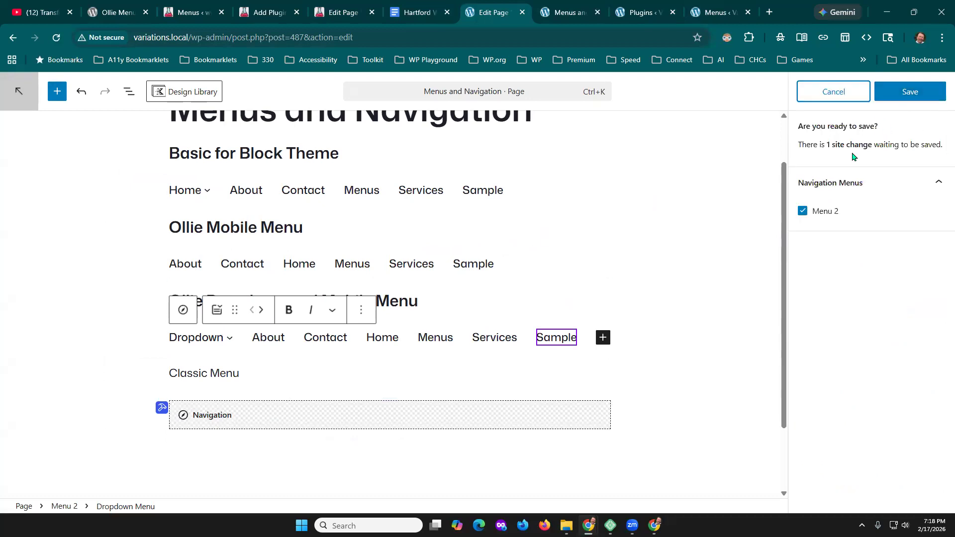
pyautogui.click(912, 91)
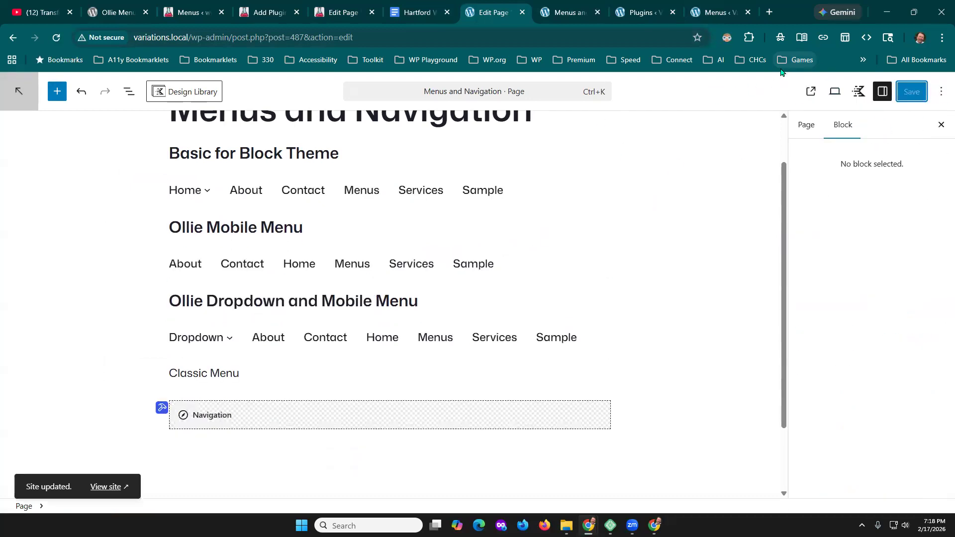
pyautogui.click(810, 93)
pyautogui.scroll(-1, 804, 248)
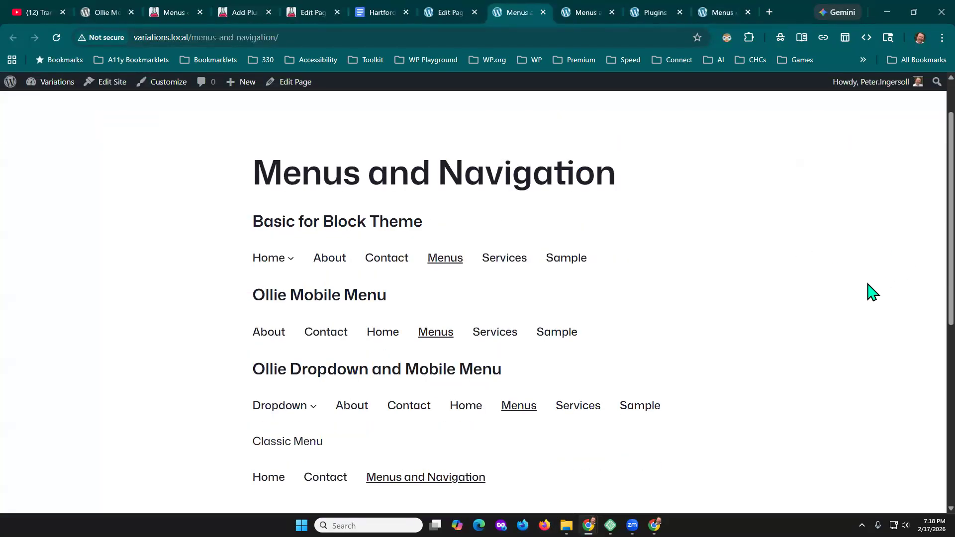
pyautogui.scroll(-3, 868, 330)
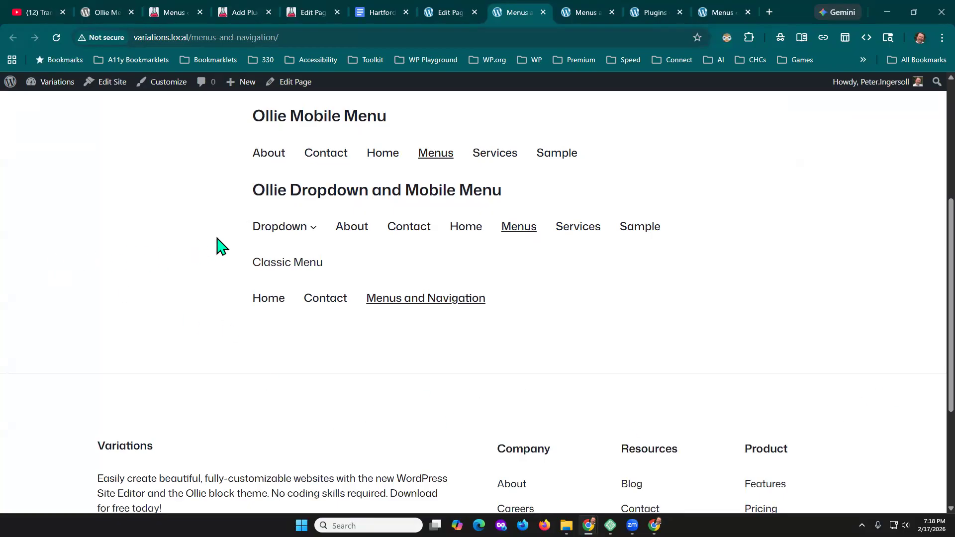
pyautogui.click(274, 229)
# - Return to the page editor and review the Ollie Dropdown and Mobile Menu navigation's mobile menu settings and its Dropdown item's settings
pyautogui.moveTo(647, 14)
pyautogui.click(443, 10)
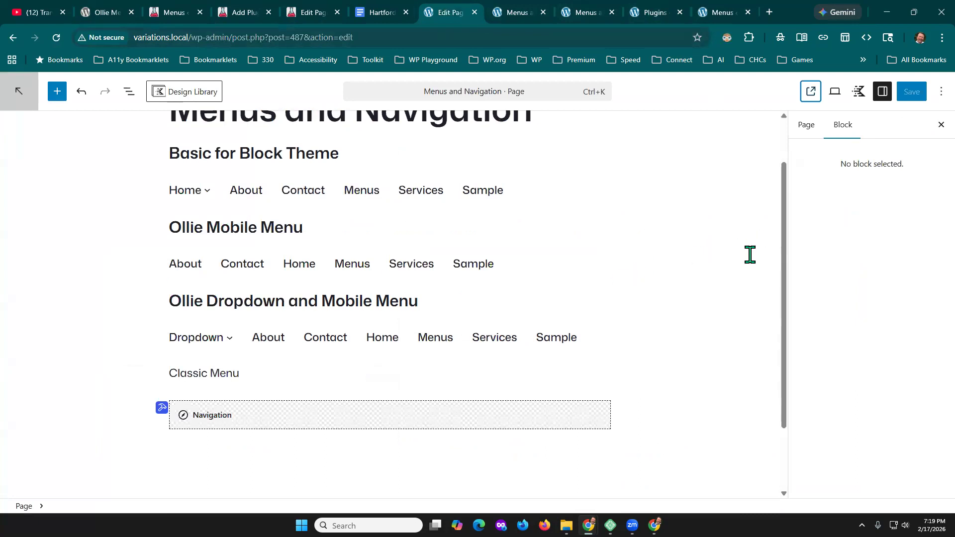
pyautogui.click(289, 340)
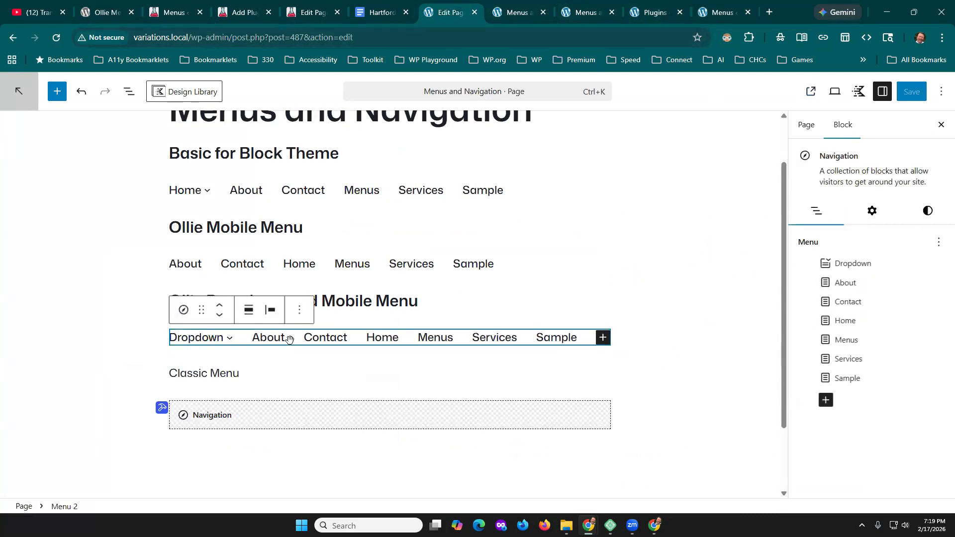
pyautogui.click(867, 211)
pyautogui.scroll(-3, 901, 378)
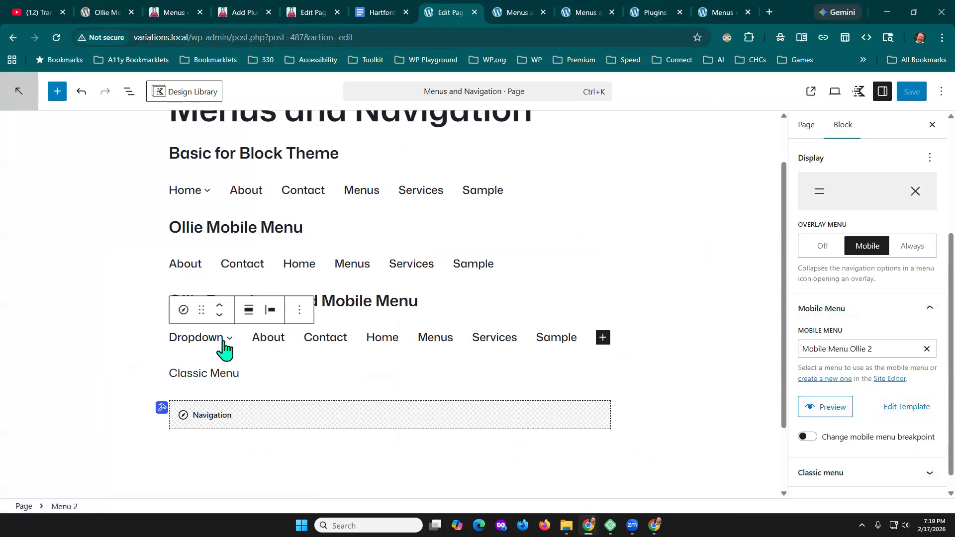
pyautogui.click(192, 339)
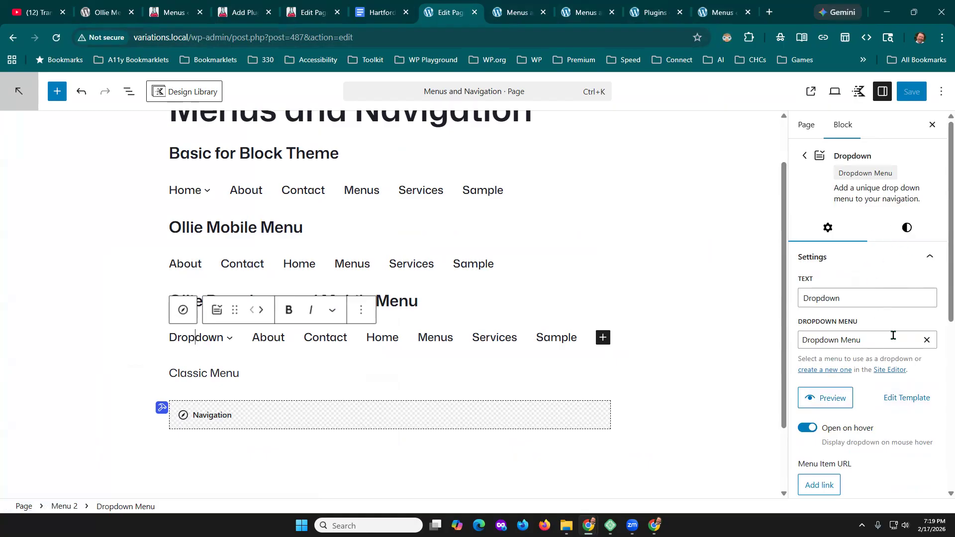
pyautogui.scroll(-1, 895, 339)
pyautogui.scroll(-1, 901, 354)
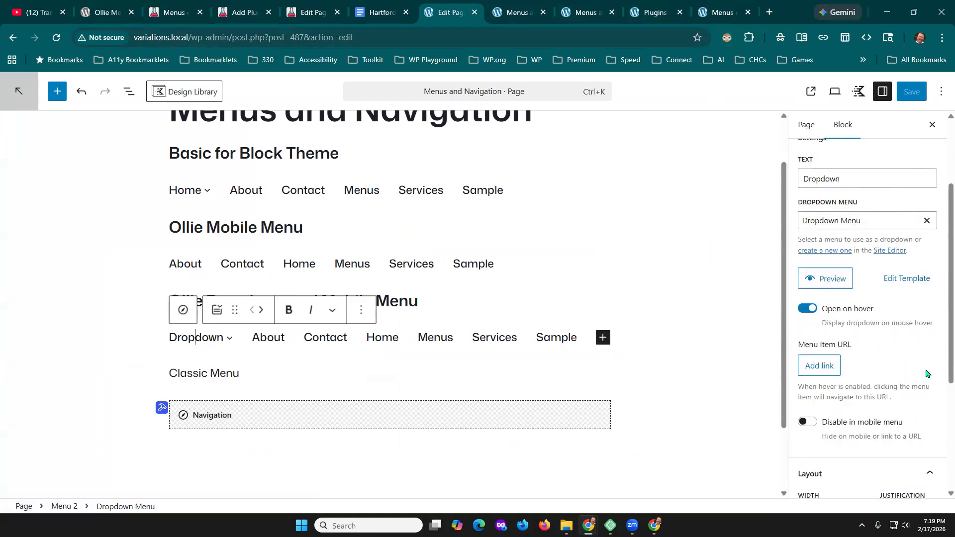
# - Open the Dropdown Menu template part for editing and expand its Feature, Group, Columns and Row blocks in the List View
pyautogui.click(911, 279)
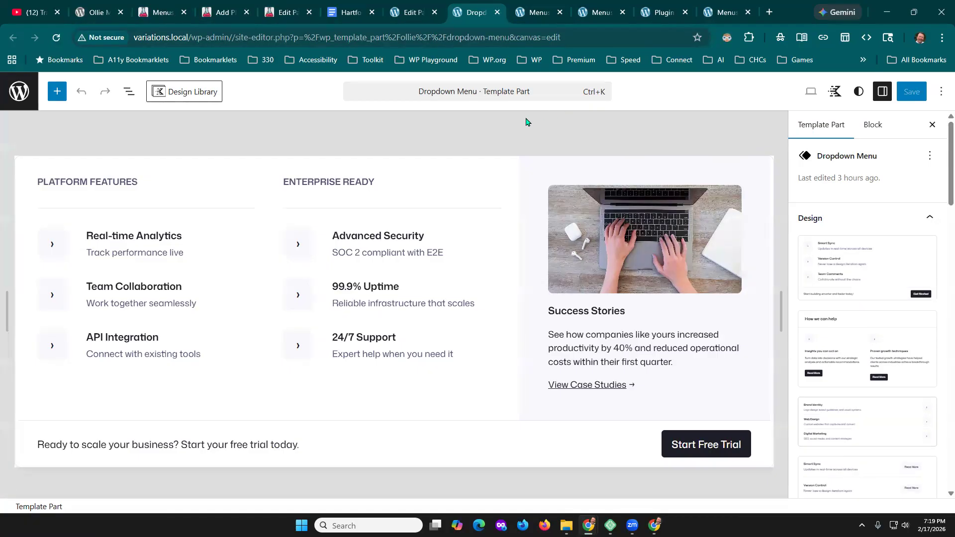
pyautogui.click(122, 93)
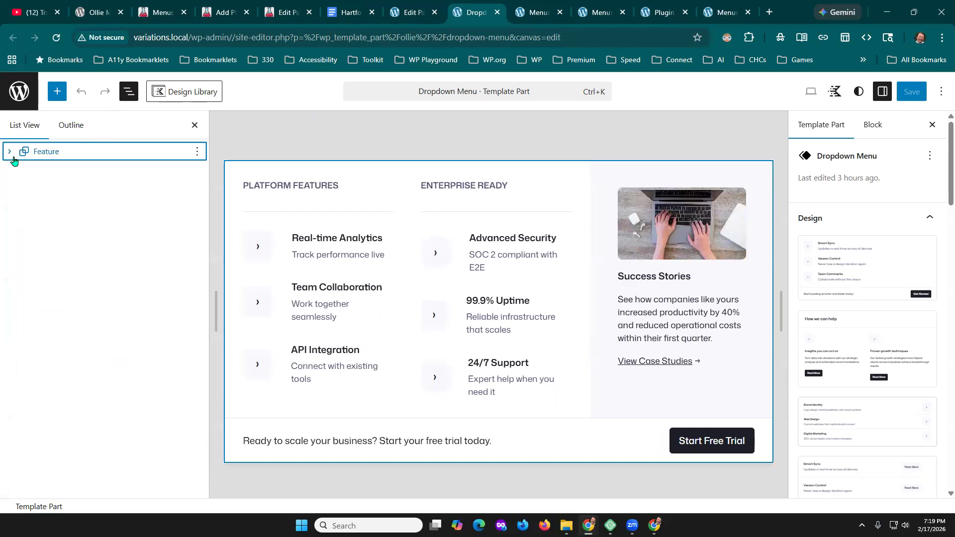
pyautogui.click(9, 152)
pyautogui.click(24, 170)
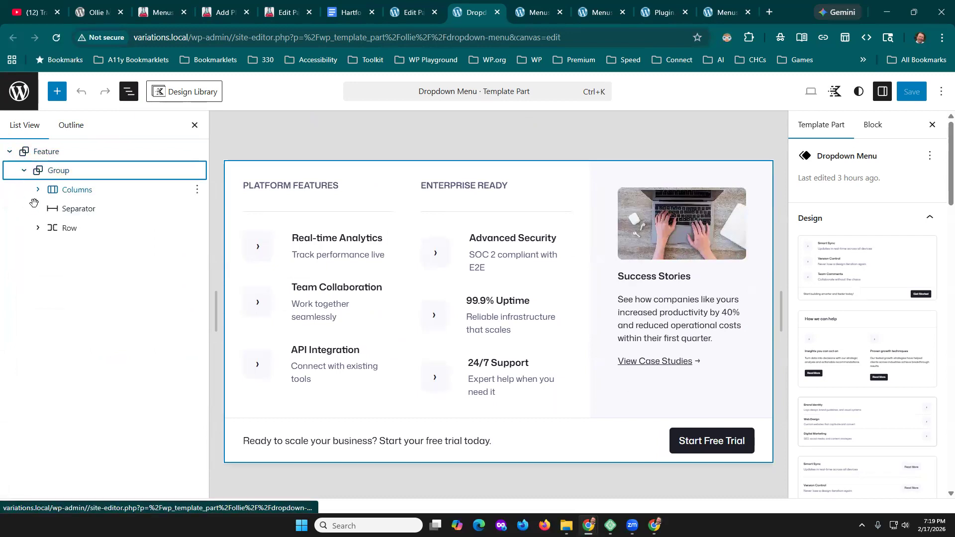
pyautogui.click(38, 189)
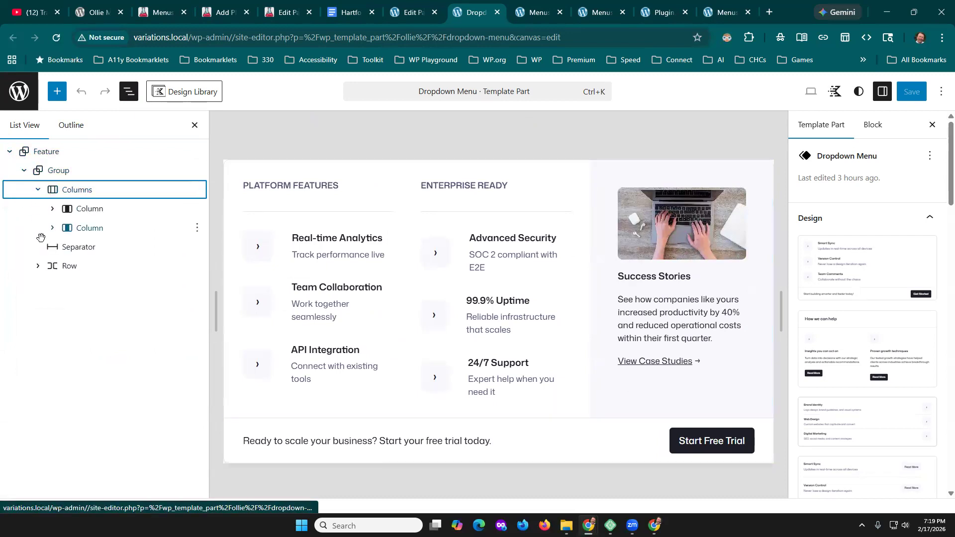
pyautogui.click(37, 266)
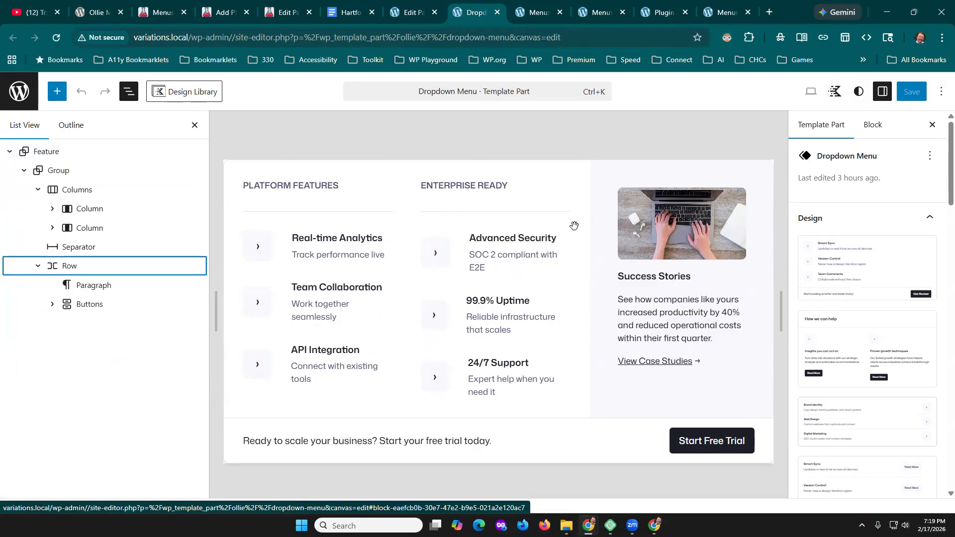
# - Inspect the Advanced Security row, the Real-time Analytics paragraph and the 24/7 Support row in the Dropdown Menu template part
pyautogui.click(485, 241)
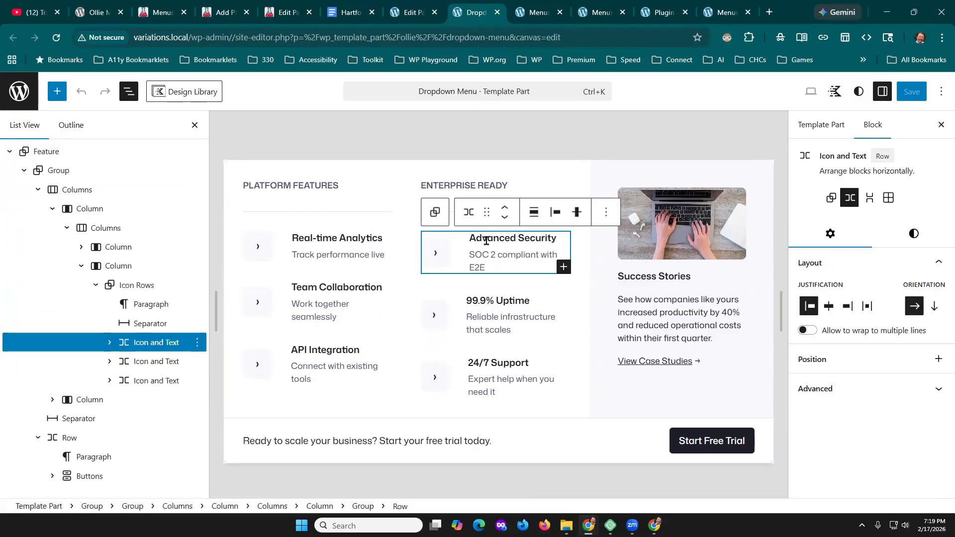
pyautogui.tripleClick(355, 238)
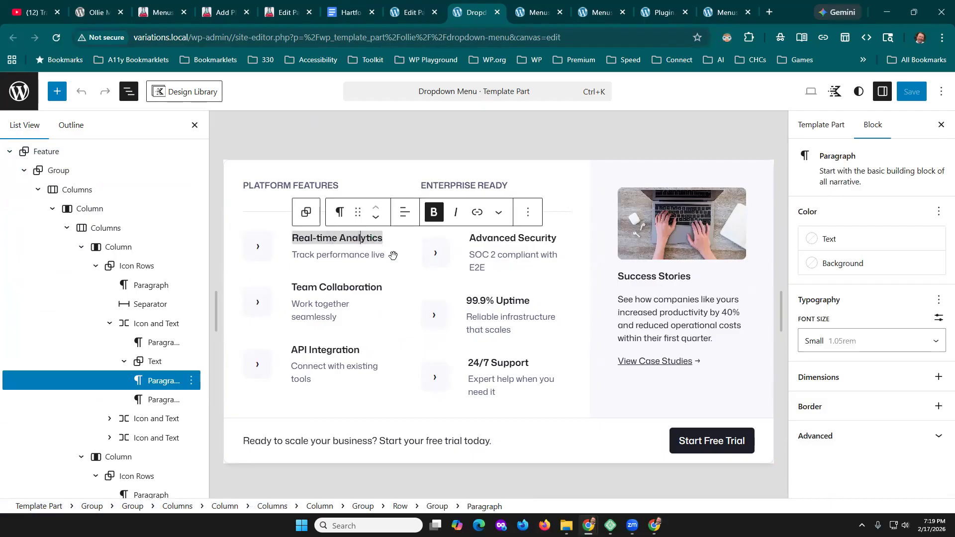
pyautogui.click(548, 363)
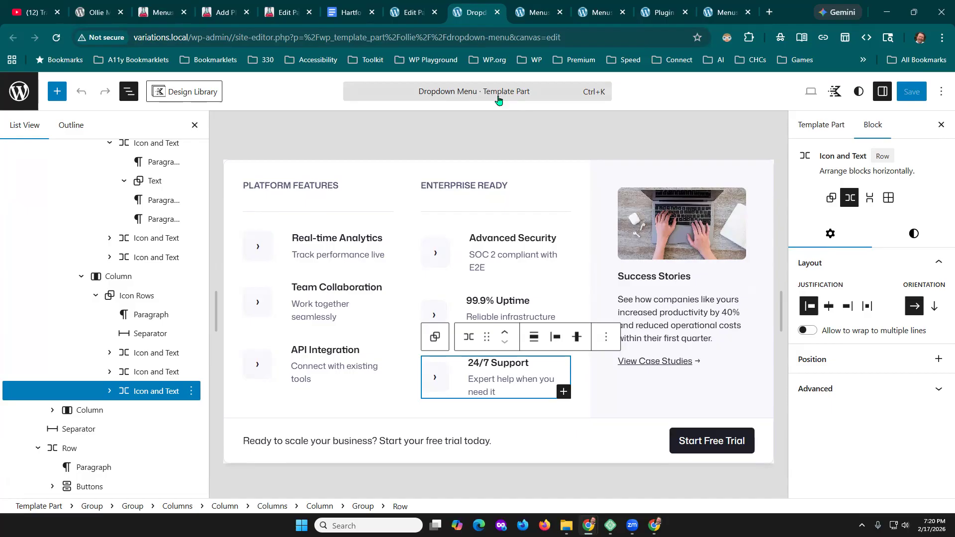
# - Switch to the Hartford WP Meetup Notes document in Google Docs and open the megamenu plugin link under Mega & Sticky & Bottom
pyautogui.click(349, 16)
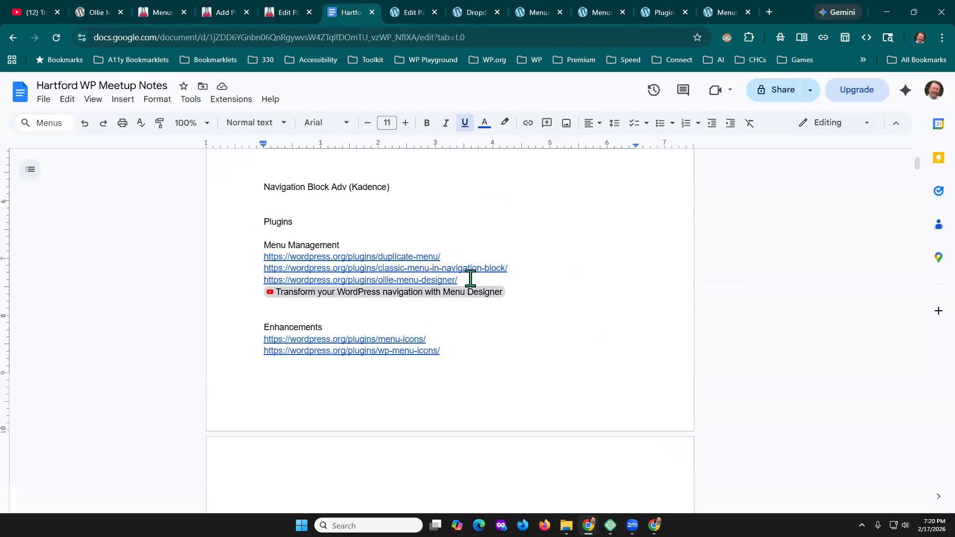
pyautogui.scroll(-6, 587, 299)
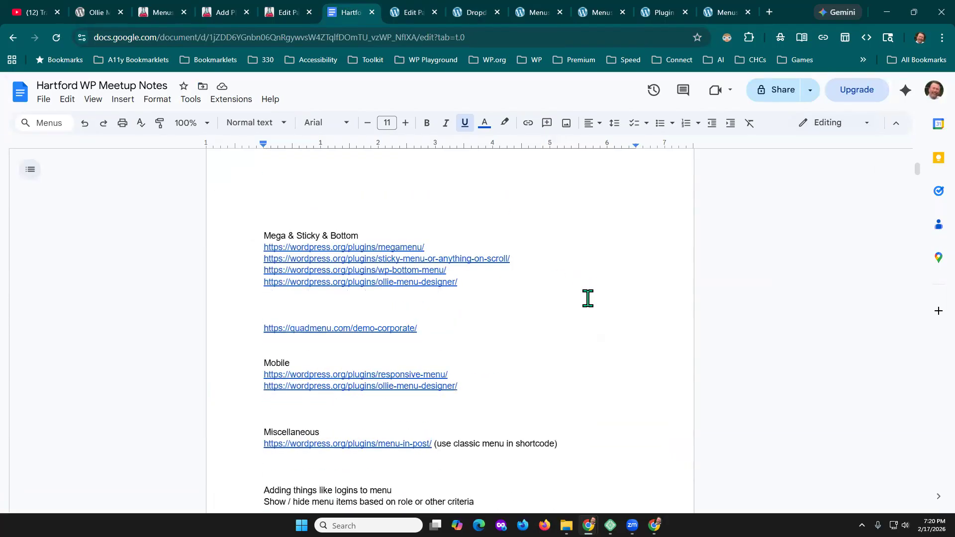
pyautogui.click(400, 245)
pyautogui.click(358, 273)
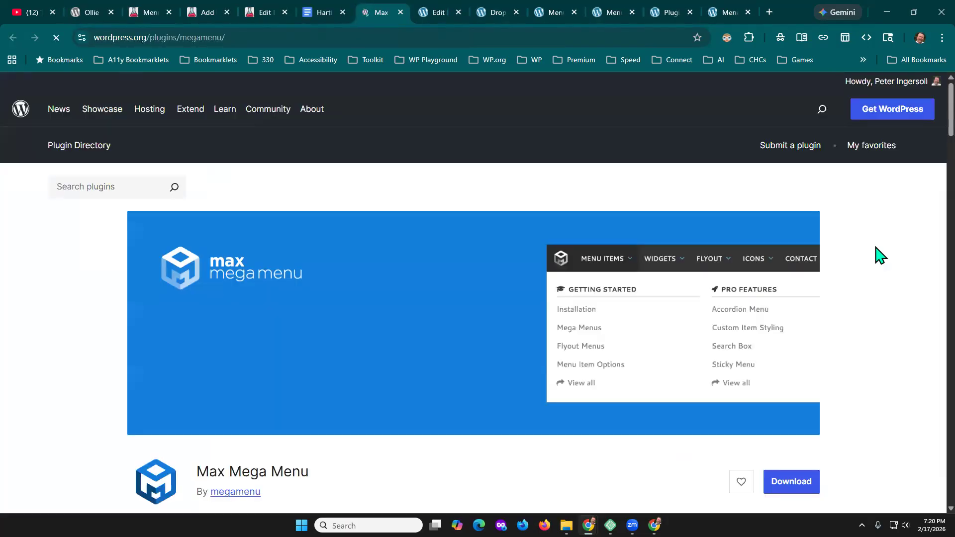
# - Examine the Max Mega Menu plugin page, including its description, features and Pro features
pyautogui.scroll(-2, 850, 323)
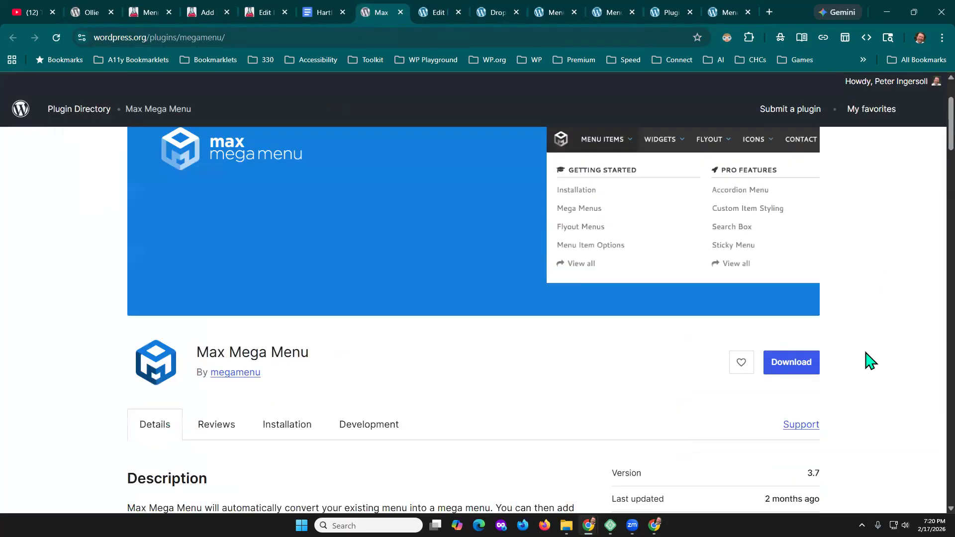
pyautogui.scroll(-3, 870, 361)
pyautogui.scroll(2, 871, 361)
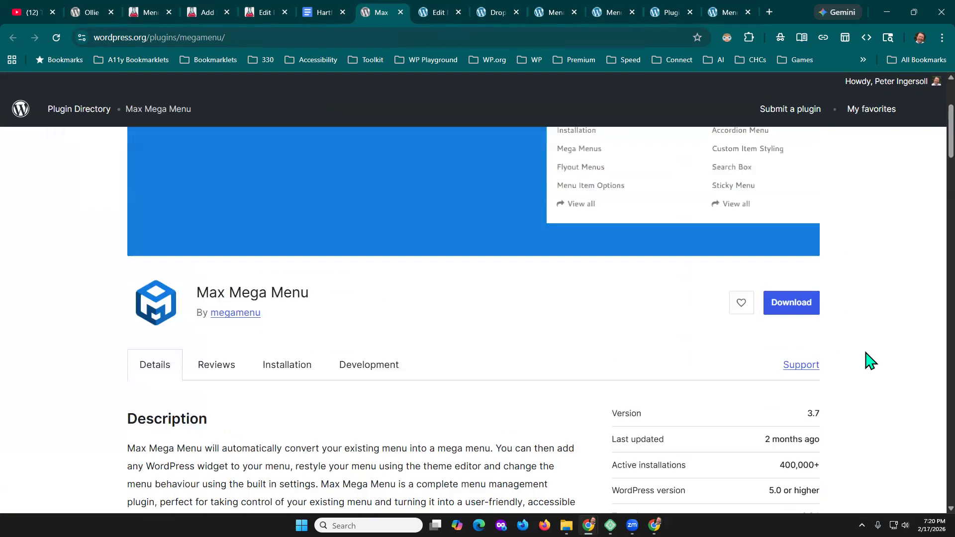
pyautogui.scroll(2, 870, 361)
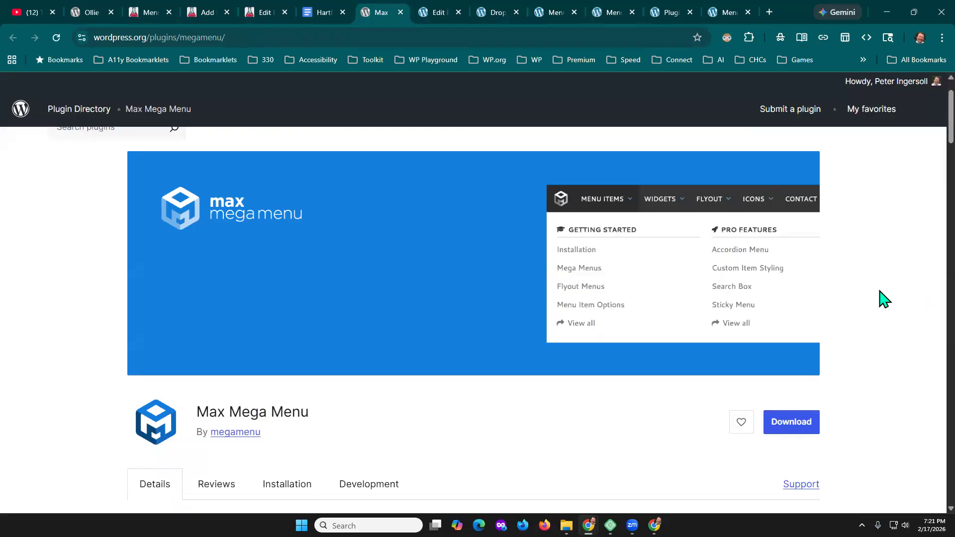
pyautogui.scroll(-15, 882, 298)
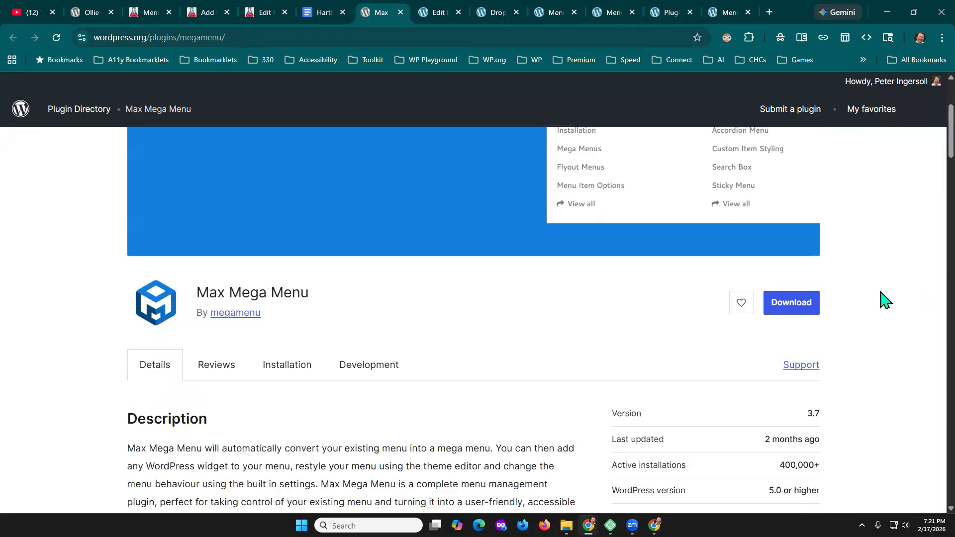
pyautogui.scroll(-10, 882, 300)
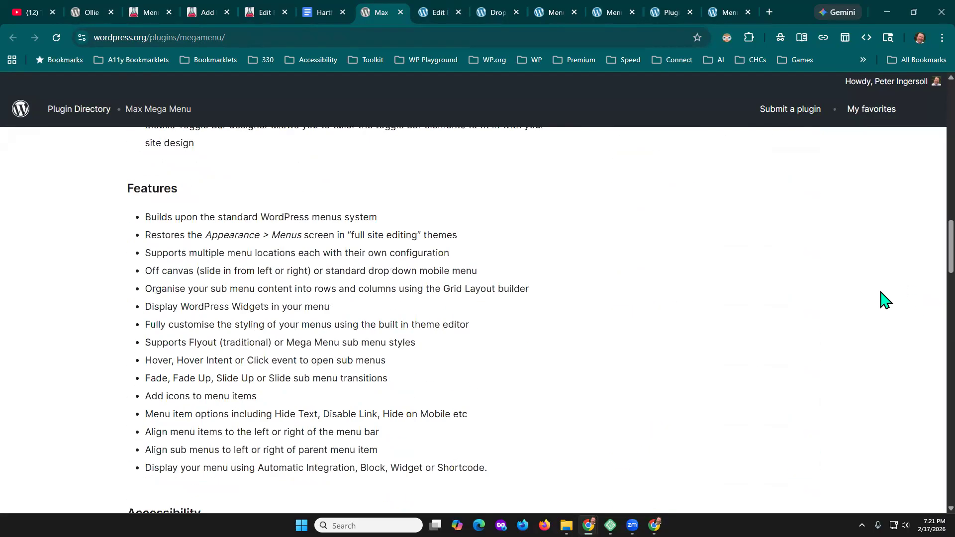
pyautogui.scroll(-3, 883, 300)
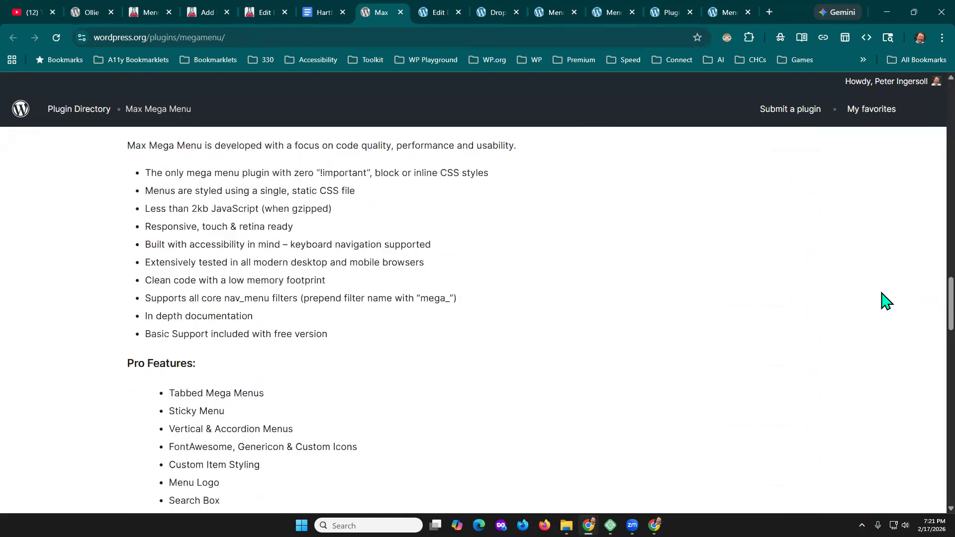
pyautogui.scroll(15, 872, 363)
pyautogui.scroll(7, 875, 367)
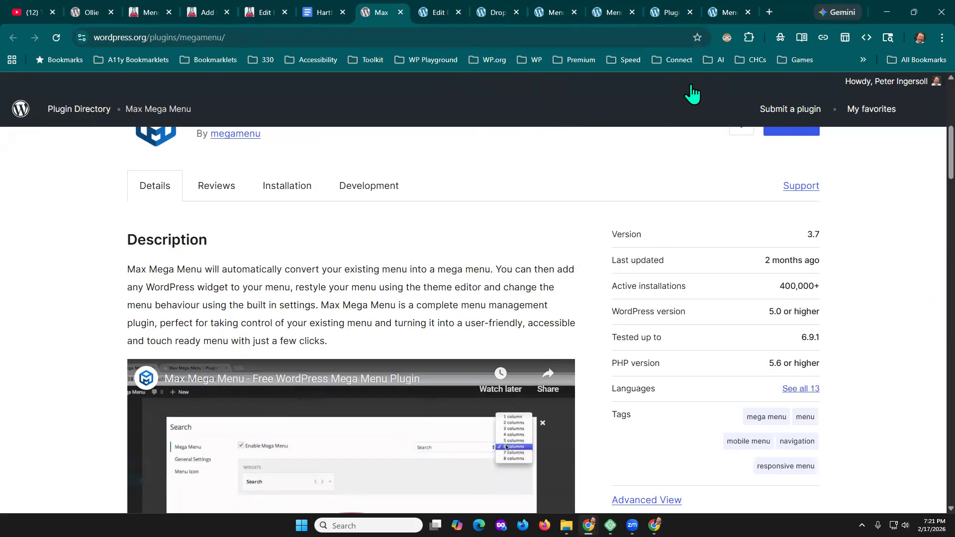
# - Return to the Variations site's Menus and Navigation page and open its list of installed plugins
pyautogui.click(496, 12)
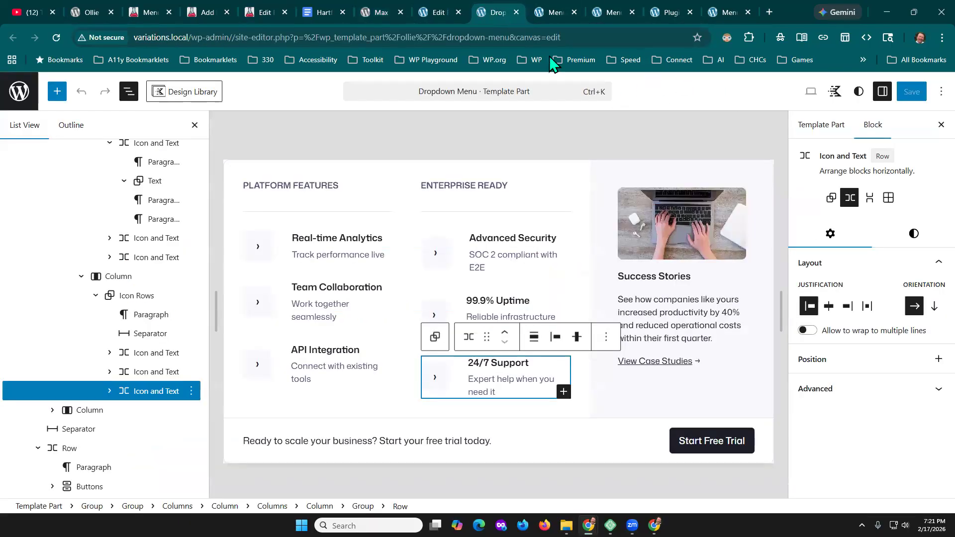
pyautogui.click(430, 11)
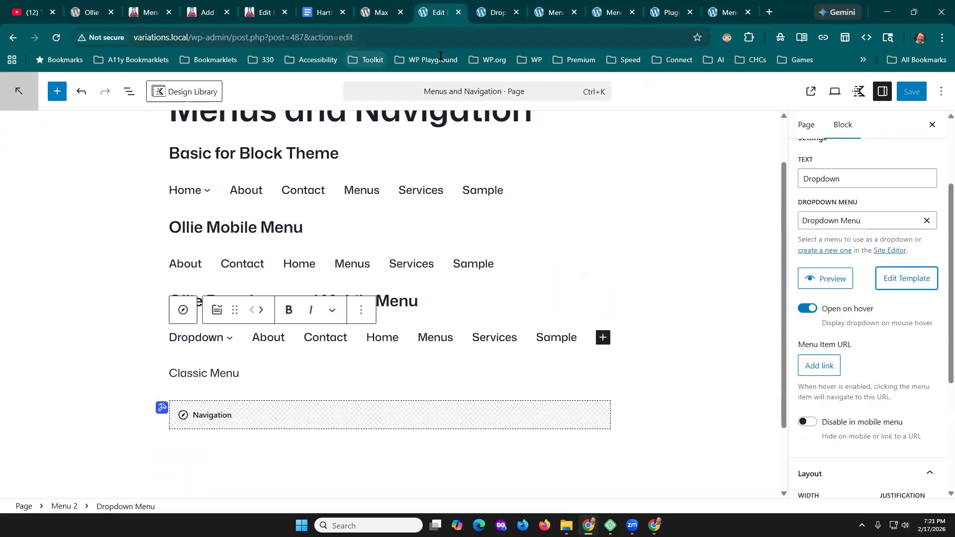
pyautogui.click(613, 12)
pyautogui.moveTo(58, 92)
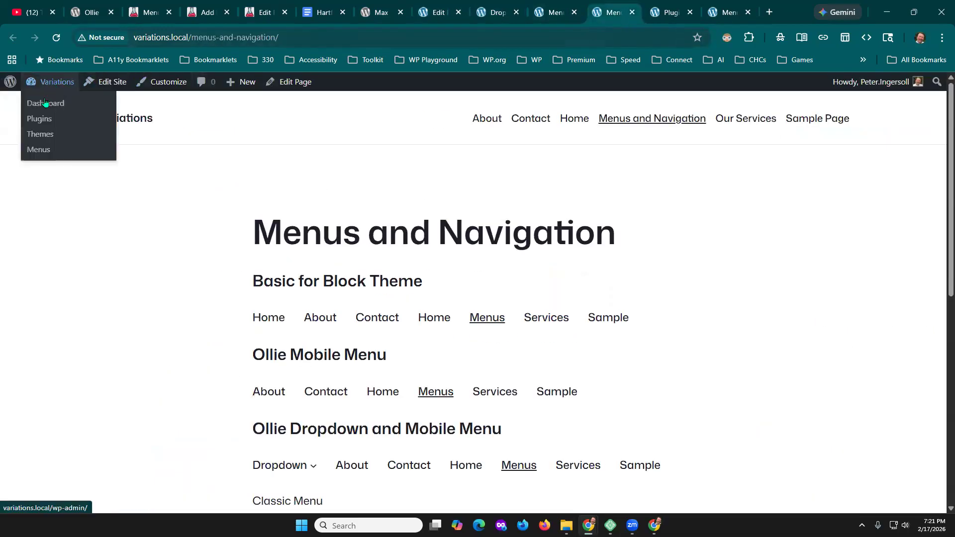
pyautogui.click(39, 120)
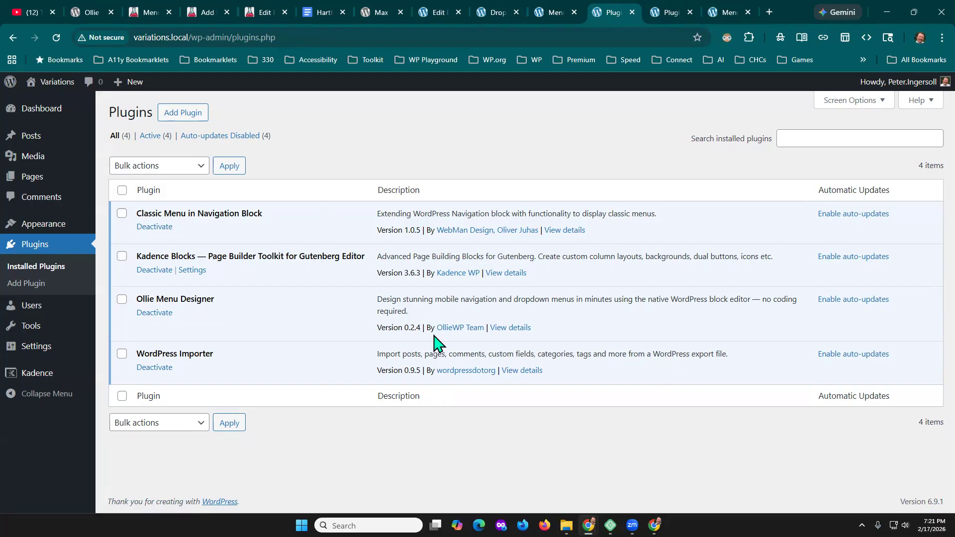
# - Switch to the Hartford WP Meetup Notes document and review the plugin links in its menu sections
pyautogui.click(317, 11)
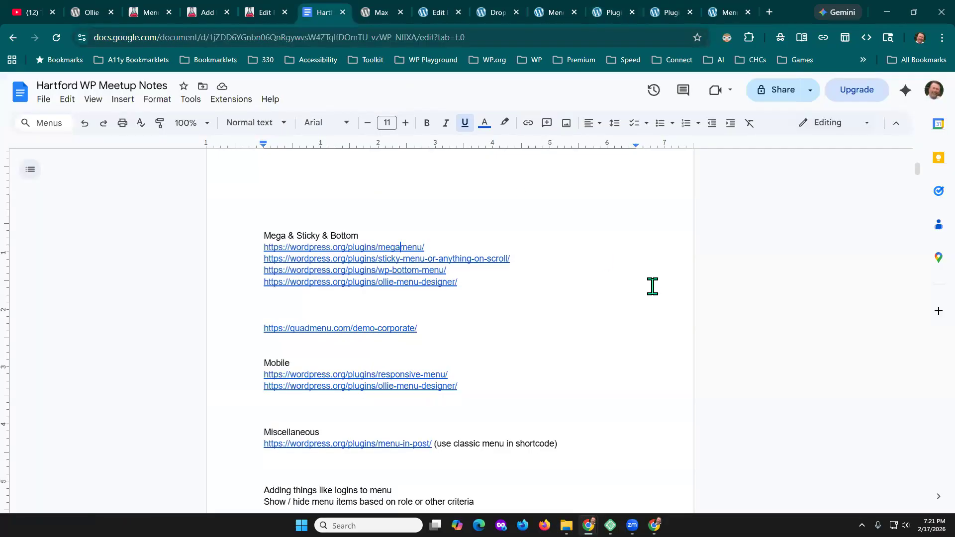
pyautogui.scroll(-1, 582, 355)
pyautogui.scroll(1, 582, 356)
# - Open 330talent.com in a new tab and examine how its main menu behaves as the page moves
pyautogui.click(770, 12)
pyautogui.write('330')
pyautogui.press('Return')
pyautogui.scroll(-1, 796, 328)
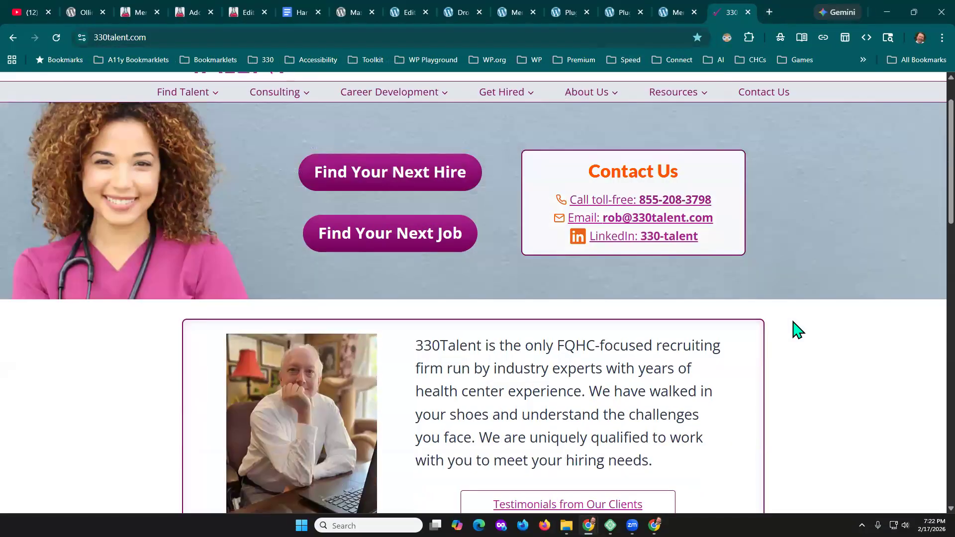
pyautogui.scroll(-2, 796, 329)
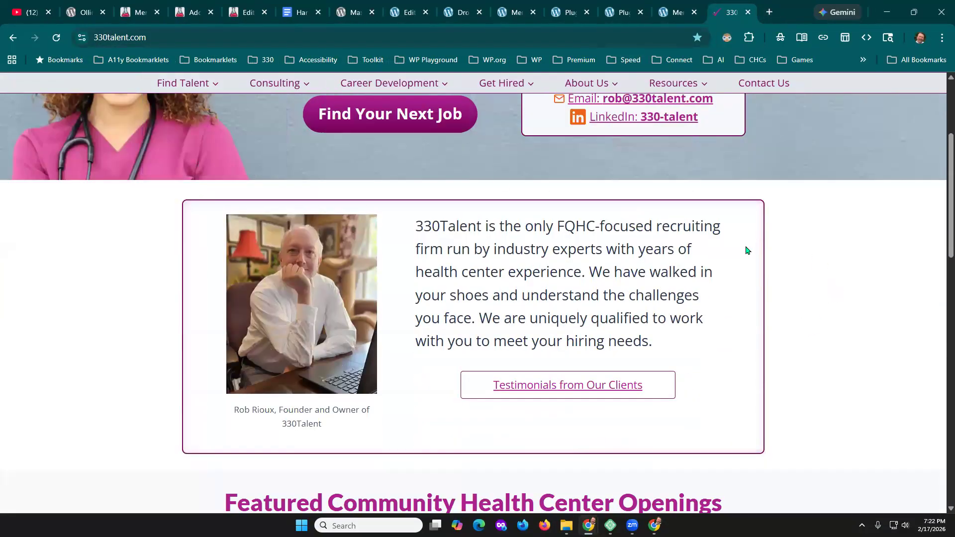
pyautogui.scroll(3, 747, 250)
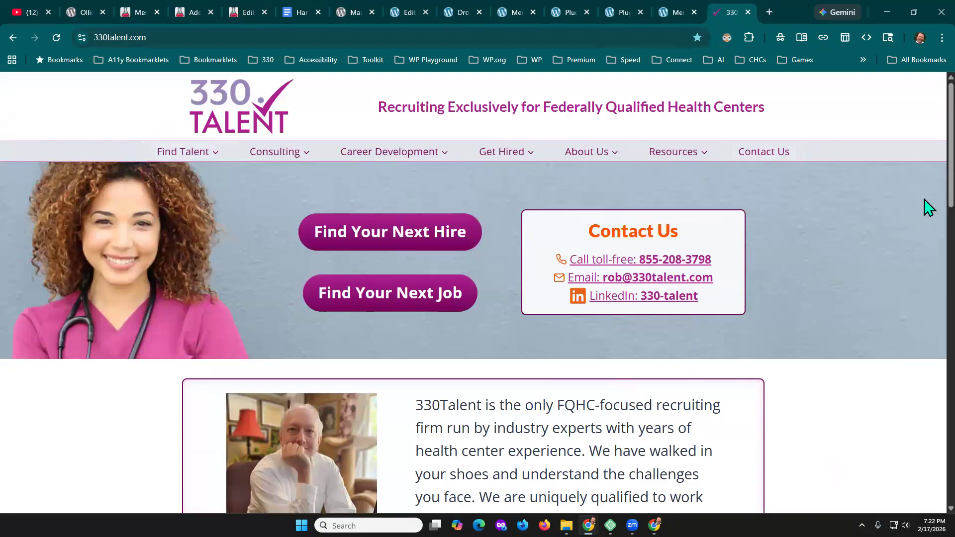
pyautogui.scroll(-2, 843, 276)
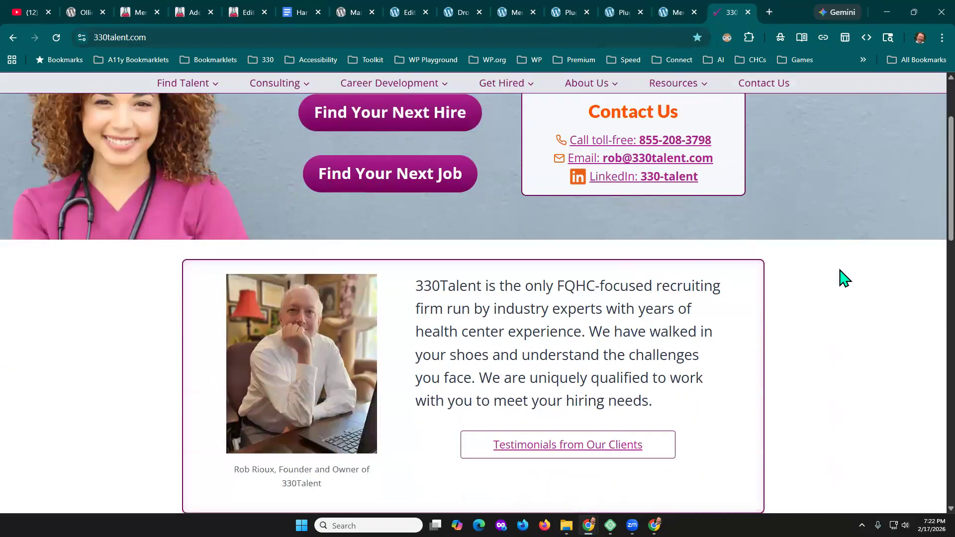
pyautogui.scroll(-15, 844, 279)
pyautogui.scroll(17, 843, 279)
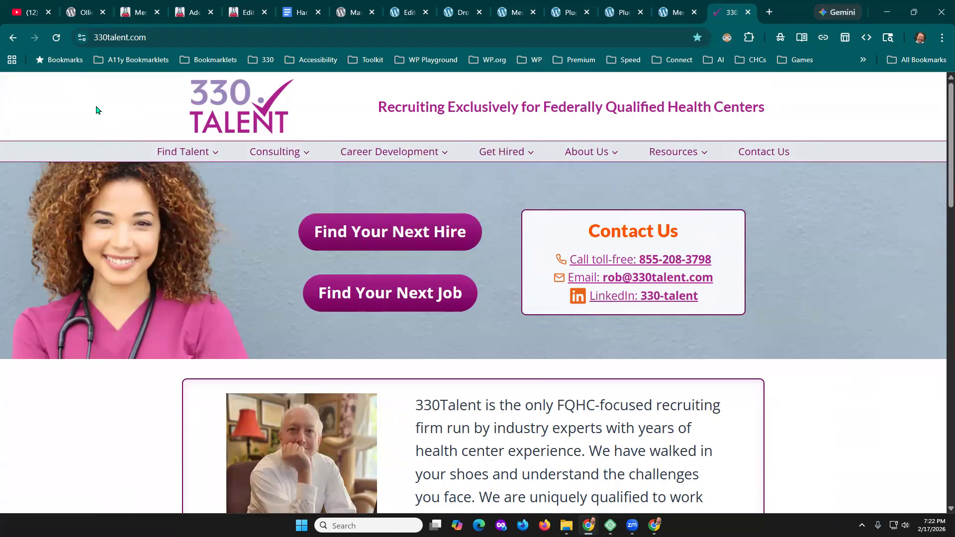
# - Check keyboard navigation of the 330Talent main menu, opening the Career Development submenu, stepping through its items and closing it
pyautogui.moveTo(147, 158)
pyautogui.press('Tab')
pyautogui.press('Tab')
pyautogui.press('Tab')
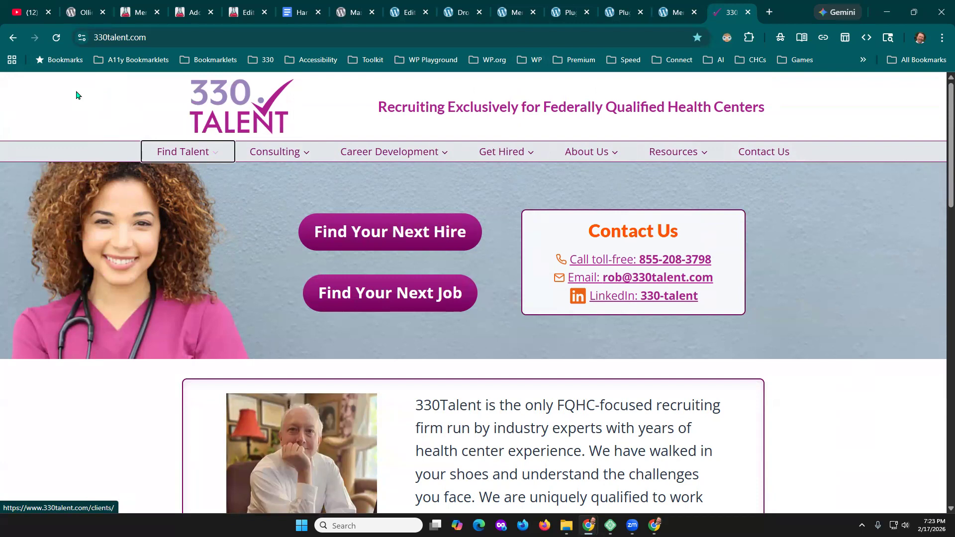
pyautogui.press('Tab')
pyautogui.press('Tab')
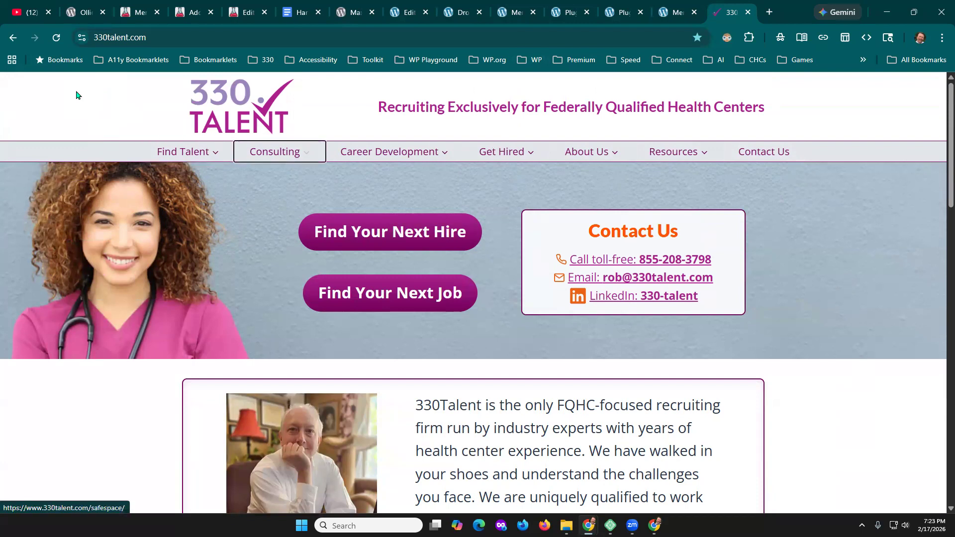
pyautogui.press('Tab')
pyautogui.press('Tab')
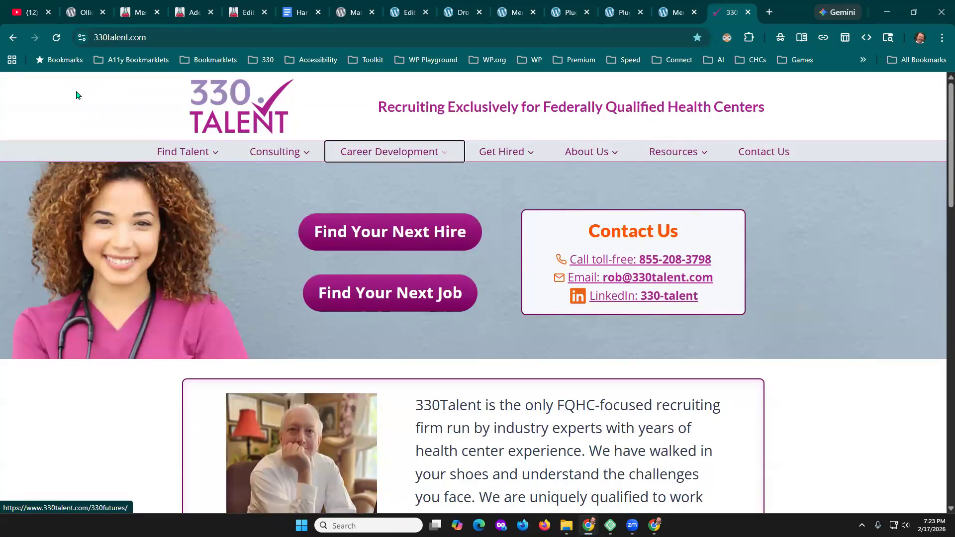
pyautogui.press('Tab')
pyautogui.press('Return')
pyautogui.press('Tab')
pyautogui.press('Tab')
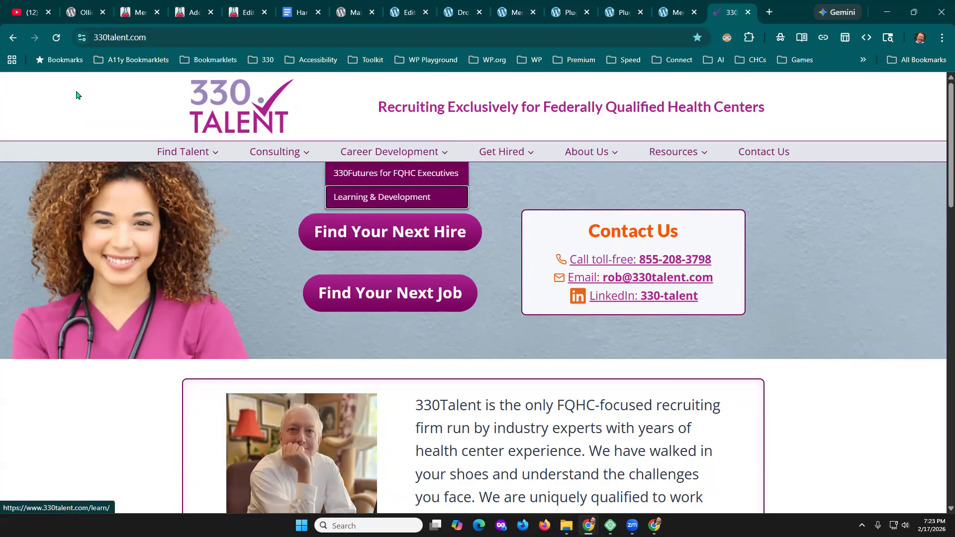
pyautogui.press('Escape')
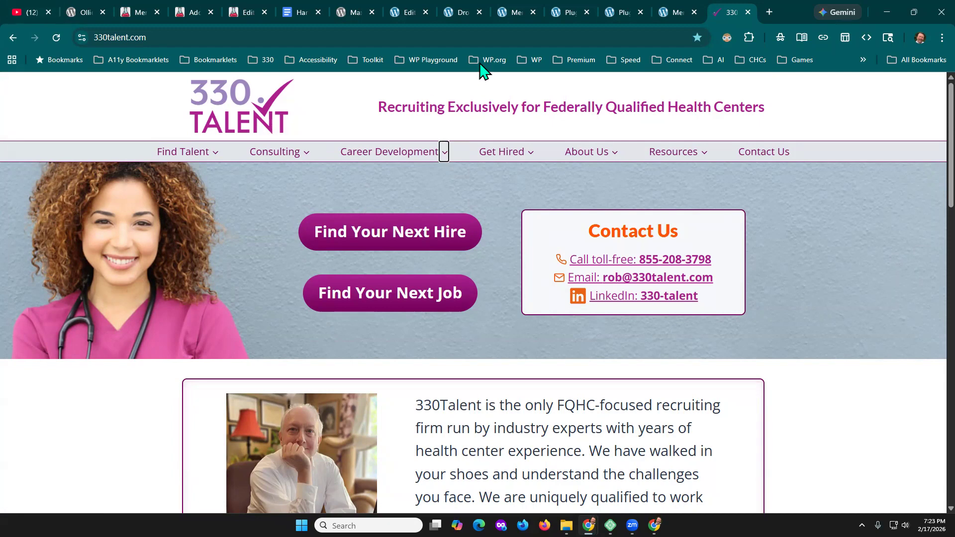
# - Return to the Variations site's Menus screen tab and load the site's front page at variations.local there
pyautogui.click(668, 7)
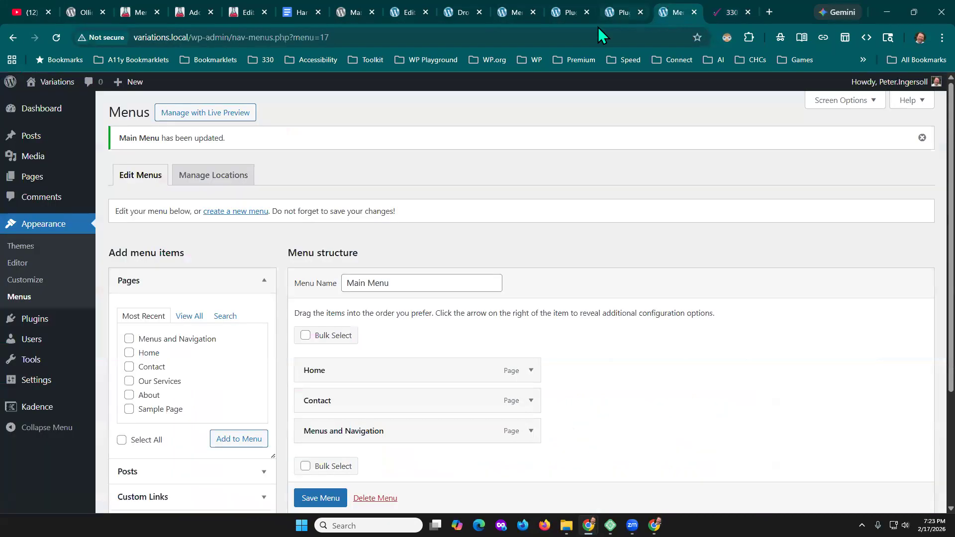
pyautogui.moveTo(61, 87)
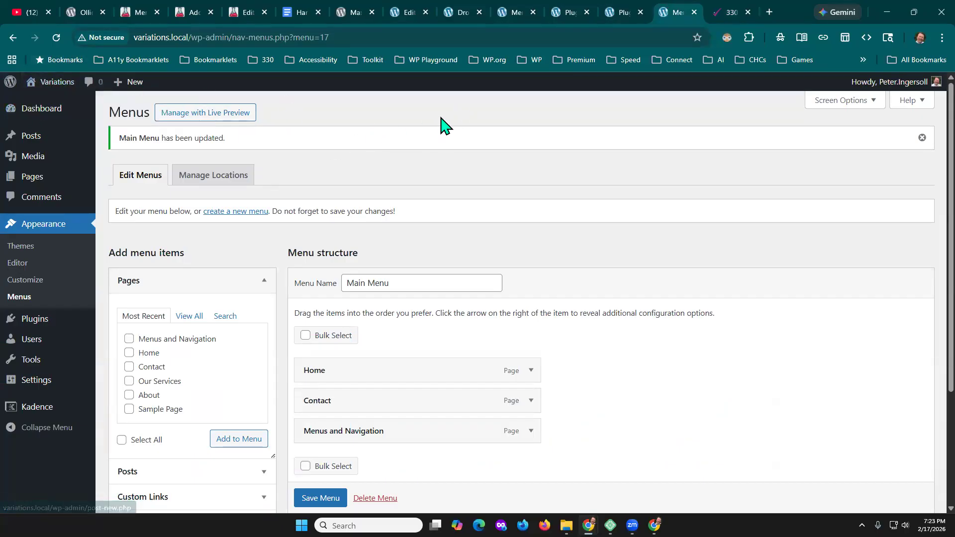
pyautogui.moveTo(46, 118)
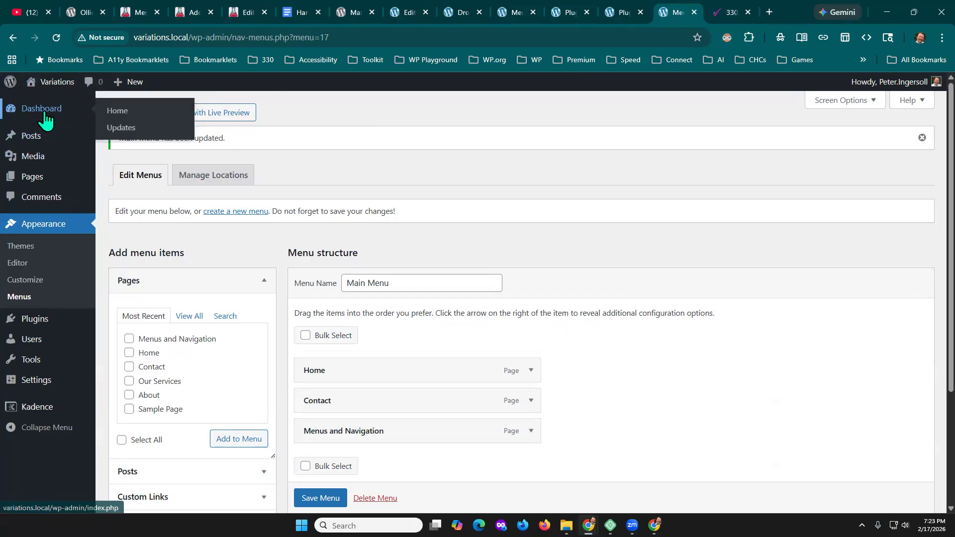
pyautogui.moveTo(195, 37); pyautogui.dragTo(441, 38)
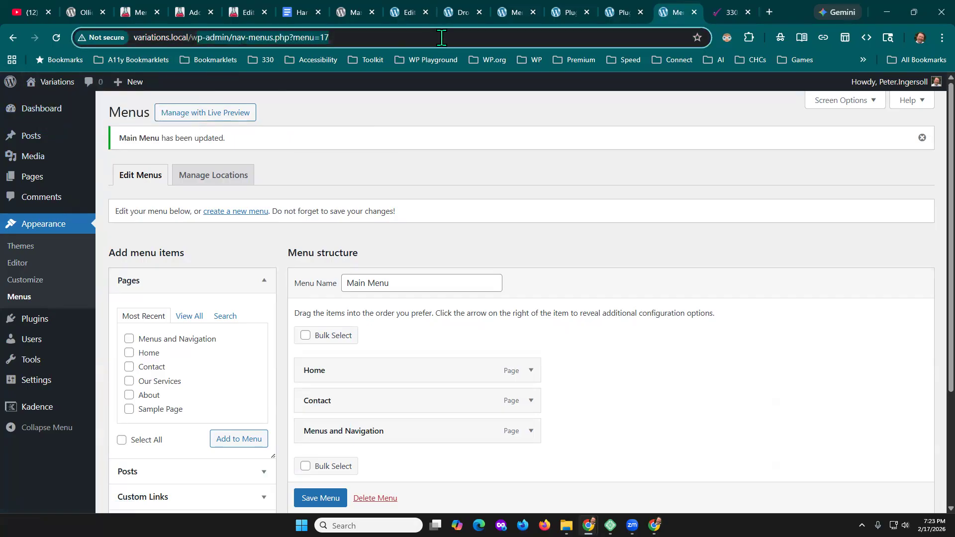
pyautogui.press('BackSpace')
pyautogui.press('BackSpace')
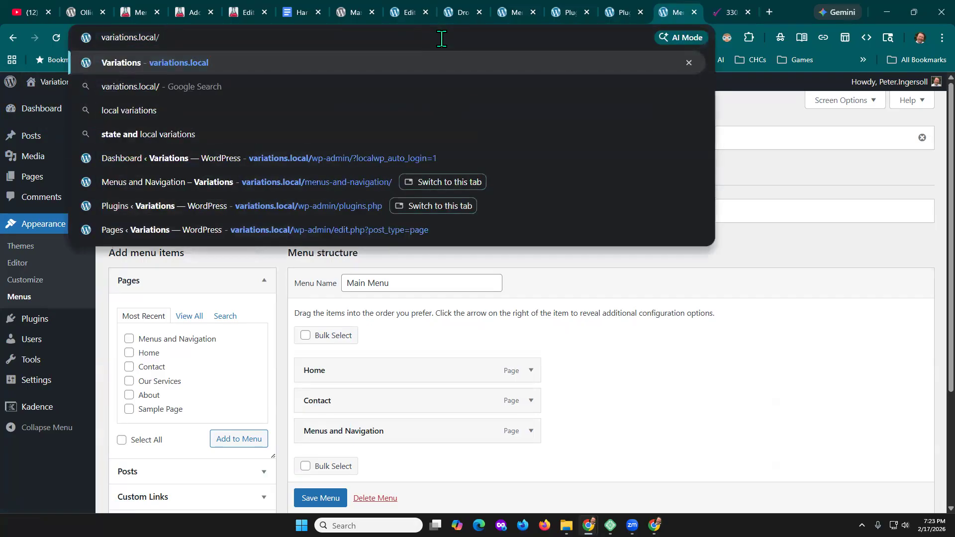
pyautogui.press('Return')
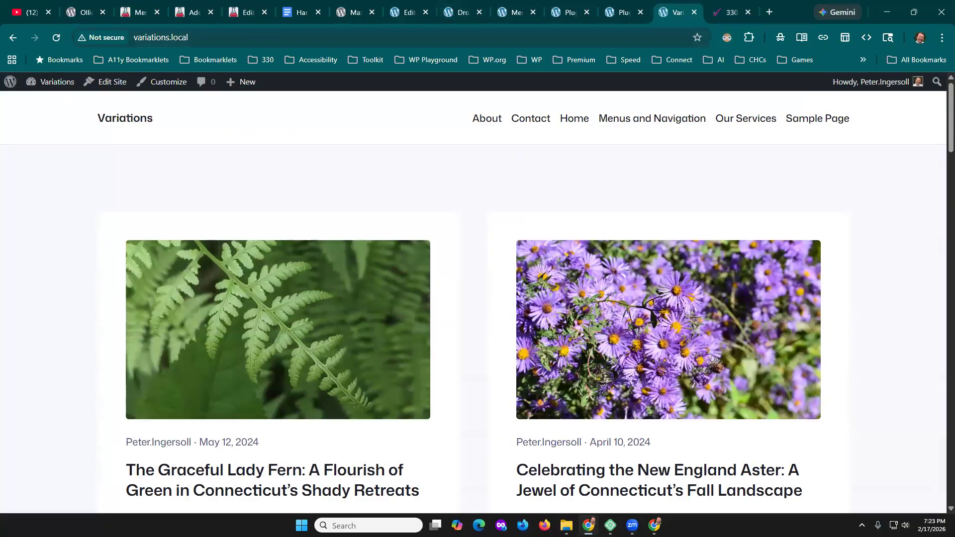
# - Check keyboard focus through the Variations admin bar and header menu, from About as far as Our Services
pyautogui.press('Tab')
pyautogui.press('Tab')
pyautogui.press('Tab')
pyautogui.press('Tab')
pyautogui.press('Tab')
pyautogui.press('Tab')
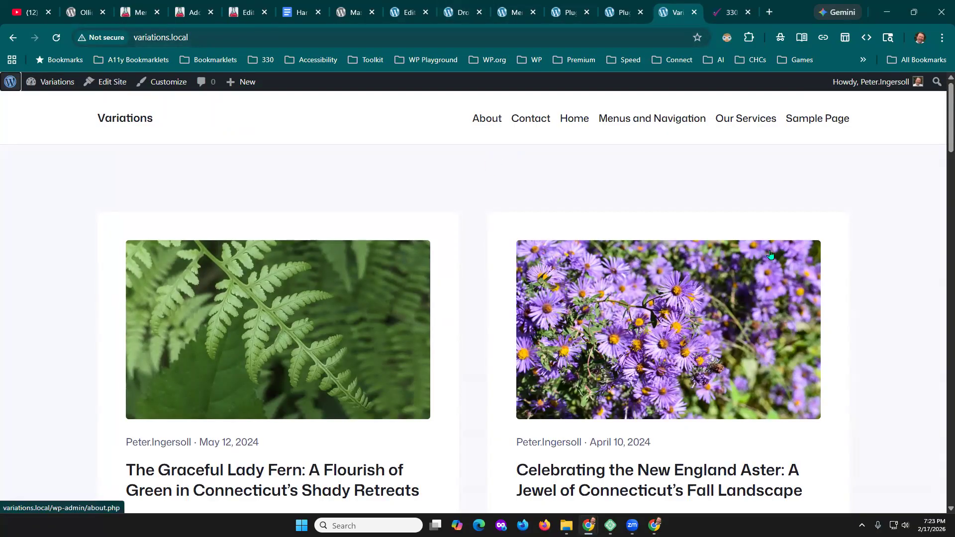
pyautogui.press('Tab')
pyautogui.press('Tab')
pyautogui.press('Tab')
pyautogui.press('Tab')
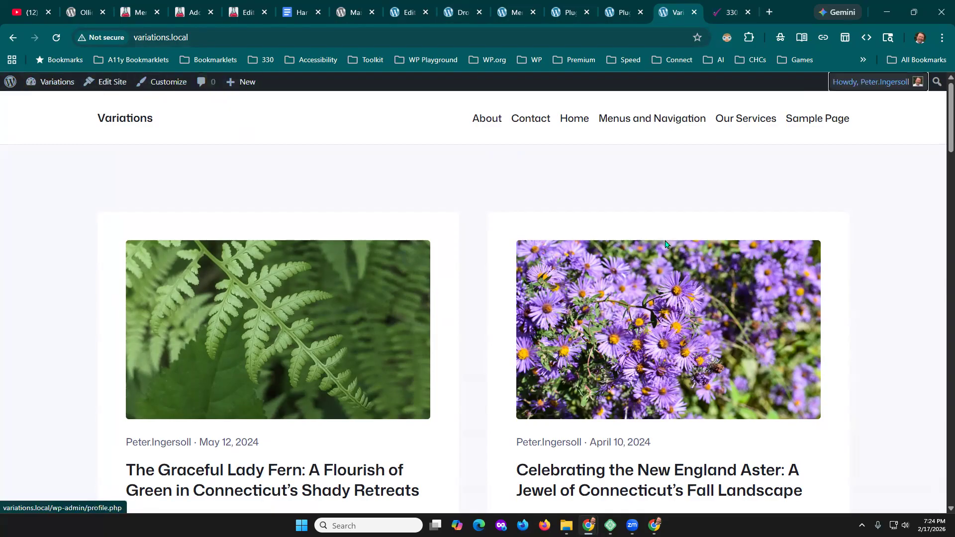
pyautogui.press('Tab')
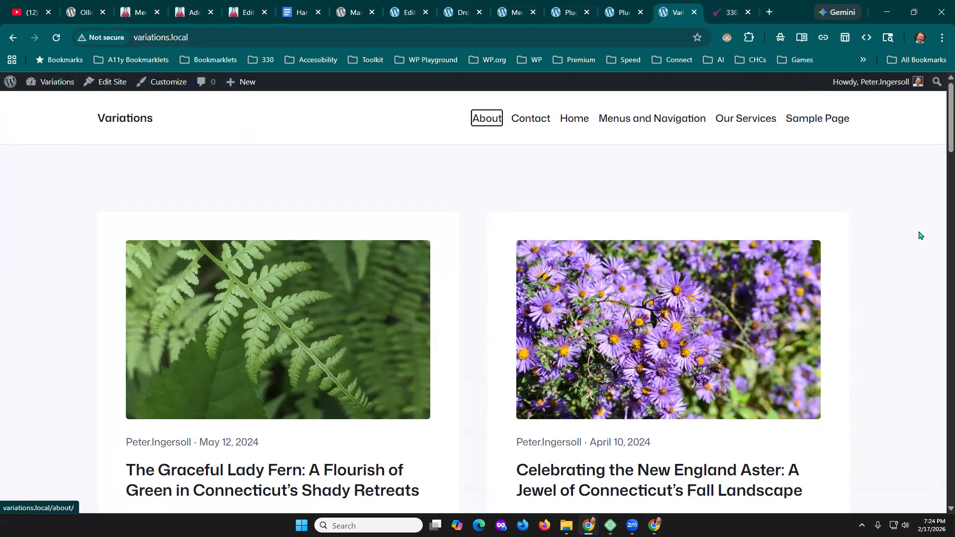
pyautogui.press('Tab')
pyautogui.press('Tab')
pyautogui.press('Tab')
pyautogui.press('Tab')
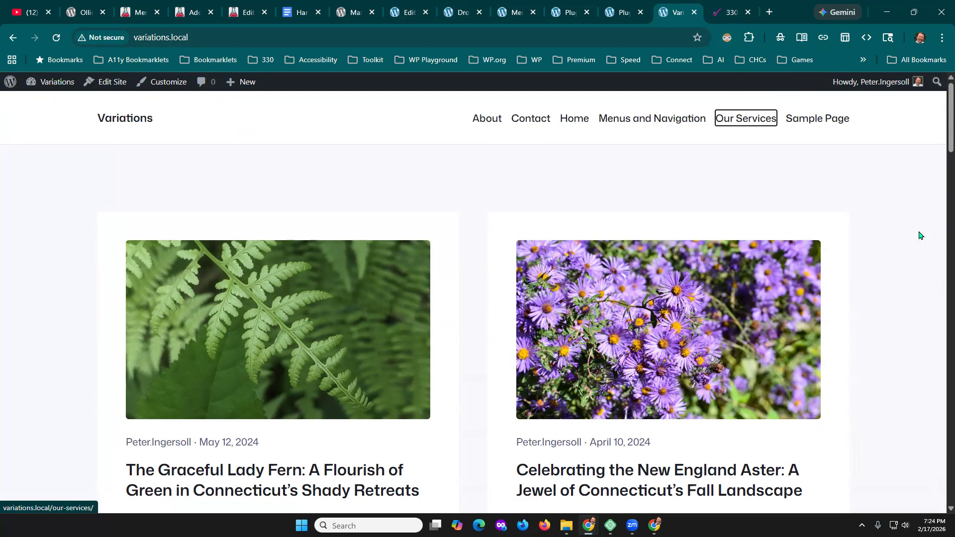
# - Return to the Menus and Navigation page editor and add a "Kadence" paragraph below the Classic Menu navigation block
pyautogui.click(448, 9)
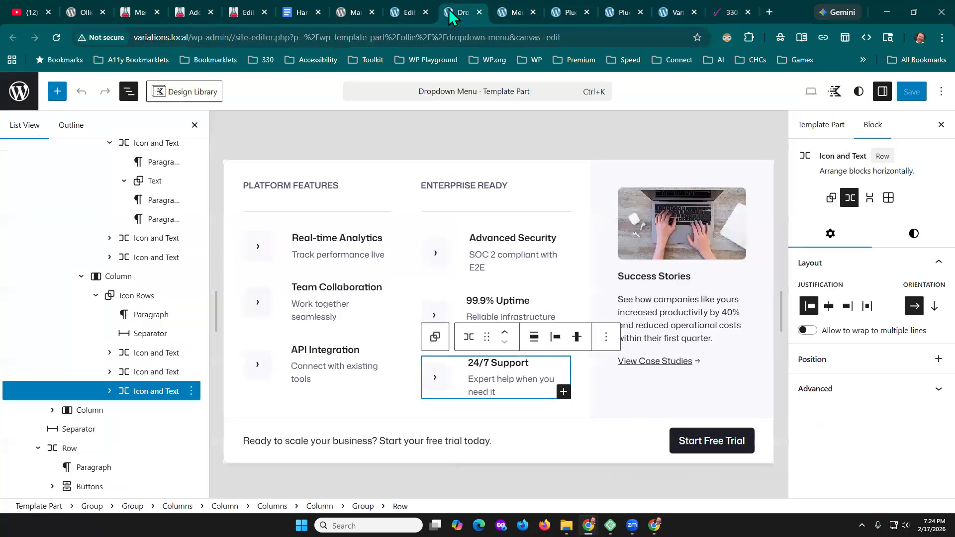
pyautogui.click(409, 10)
pyautogui.click(587, 449)
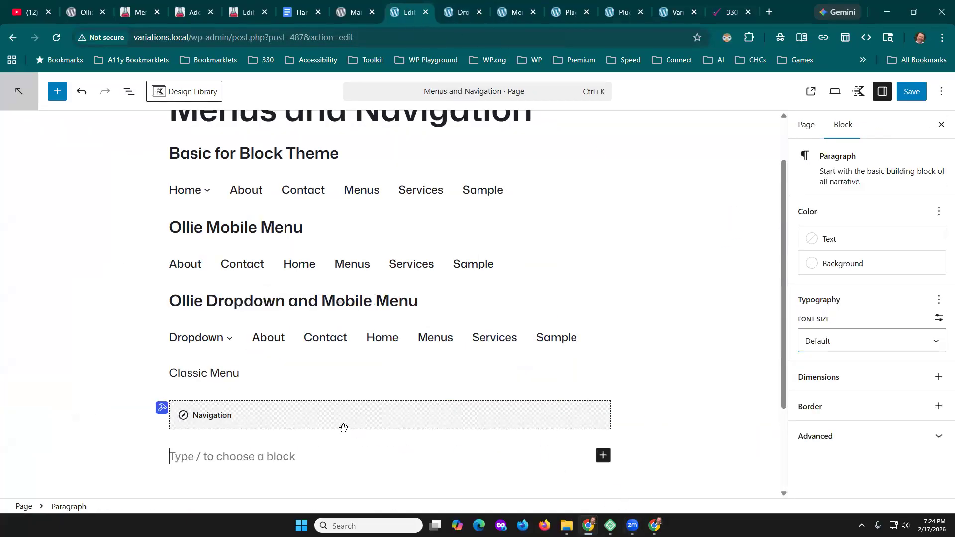
pyautogui.scroll(-2, 277, 451)
pyautogui.write('Kadfenc')
pyautogui.press('BackSpace')
pyautogui.press('BackSpace')
pyautogui.press('BackSpace')
pyautogui.press('BackSpace')
pyautogui.write('ence')
pyautogui.press('Return')
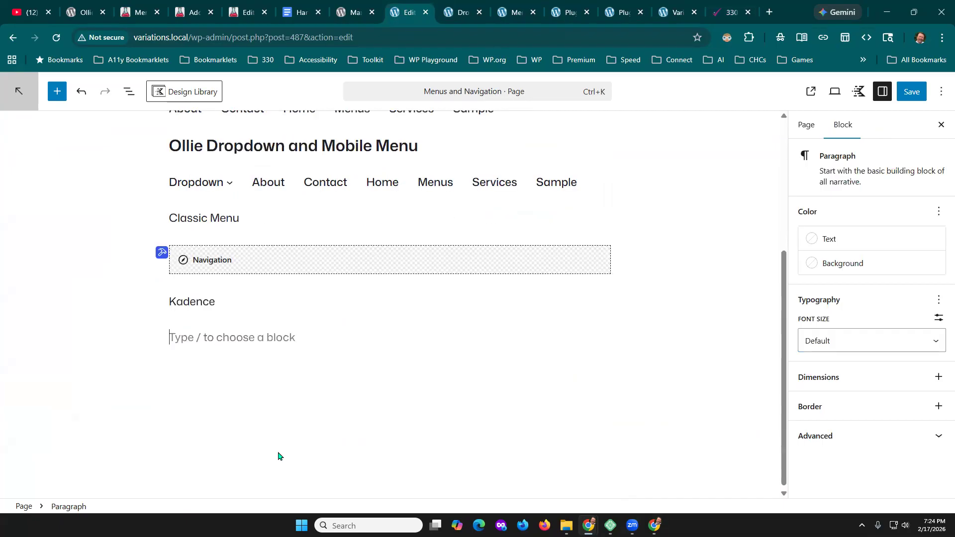
# - Insert a Navigation (Adv) block below the Kadence paragraph and start creating a new navigation in it
pyautogui.write('/')
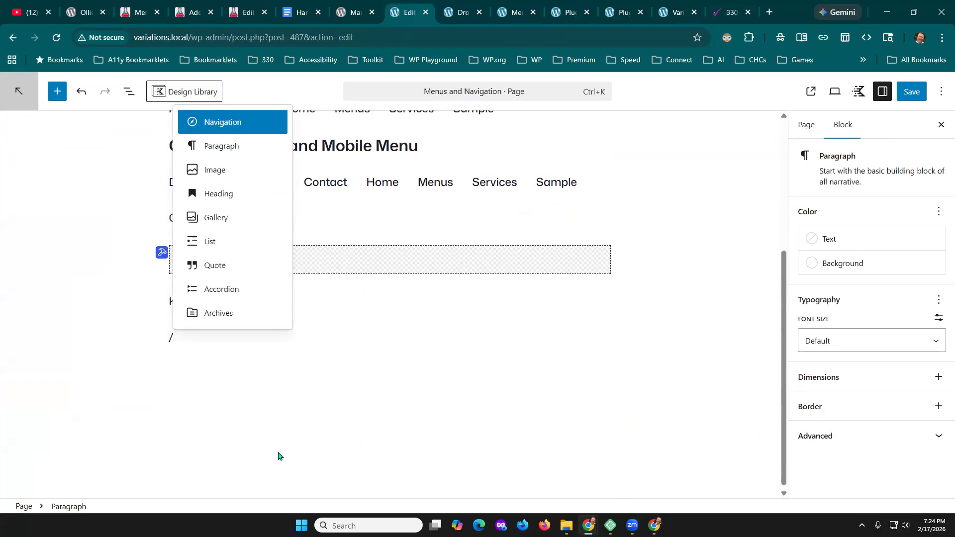
pyautogui.write('n')
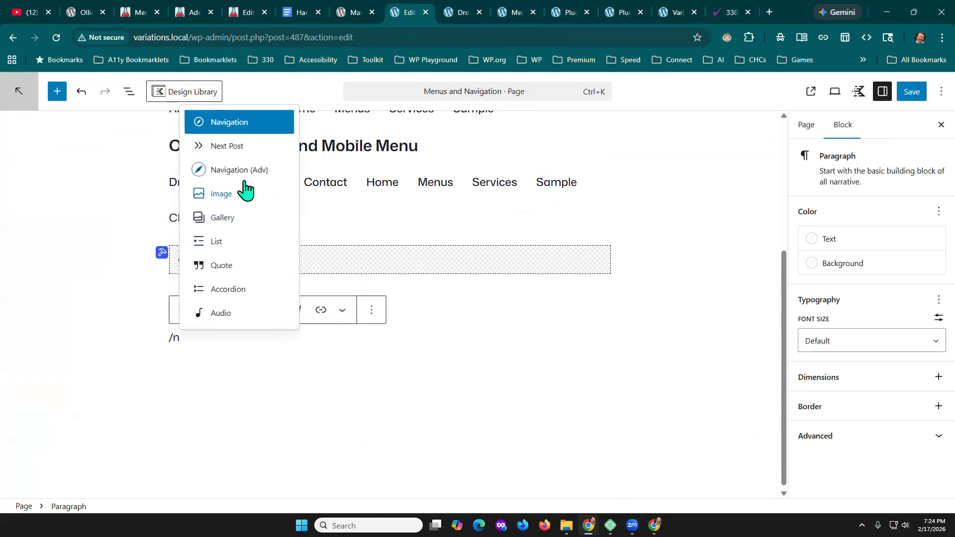
pyautogui.click(239, 170)
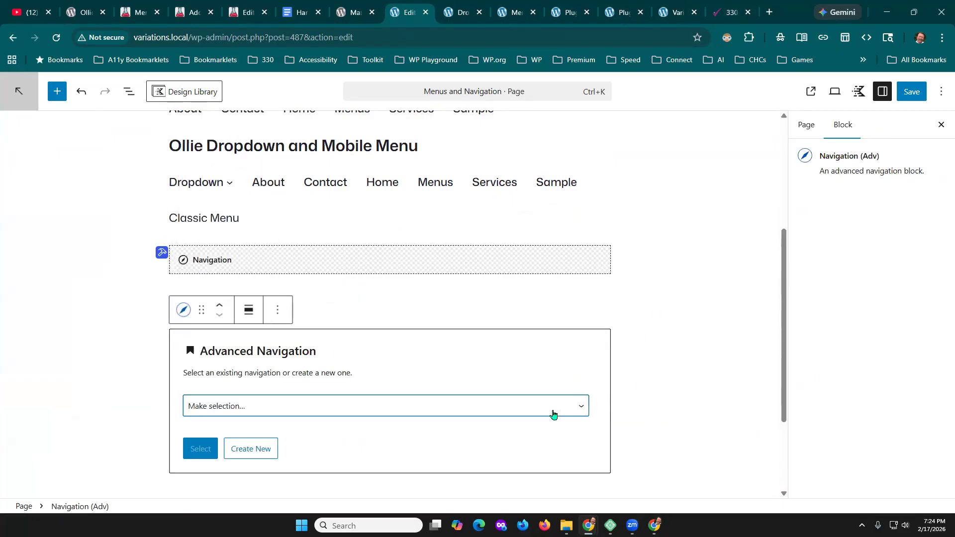
pyautogui.click(578, 407)
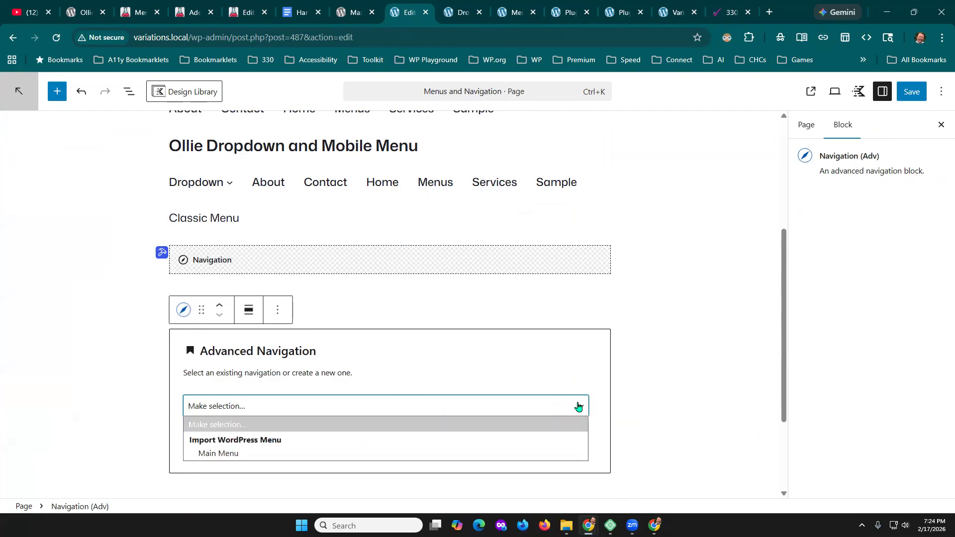
pyautogui.click(223, 454)
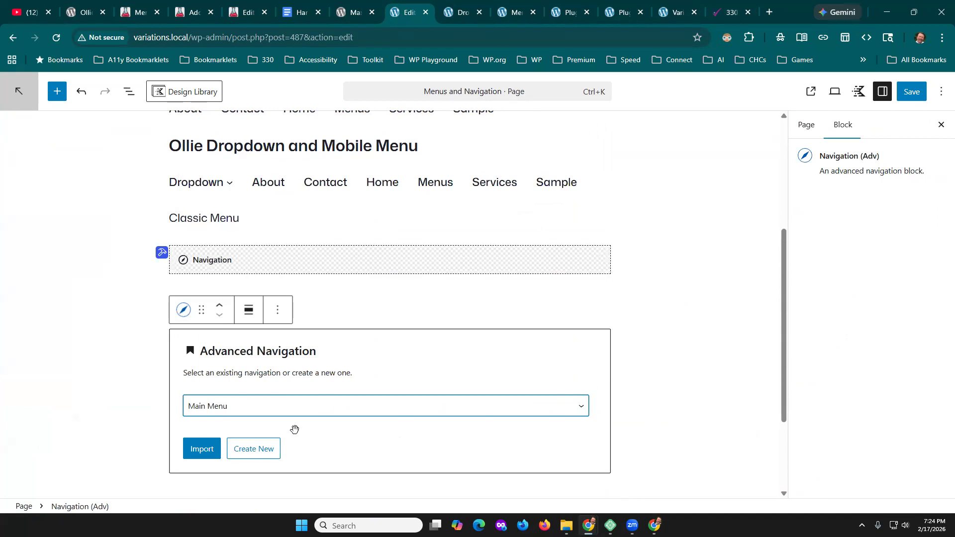
pyautogui.click(249, 450)
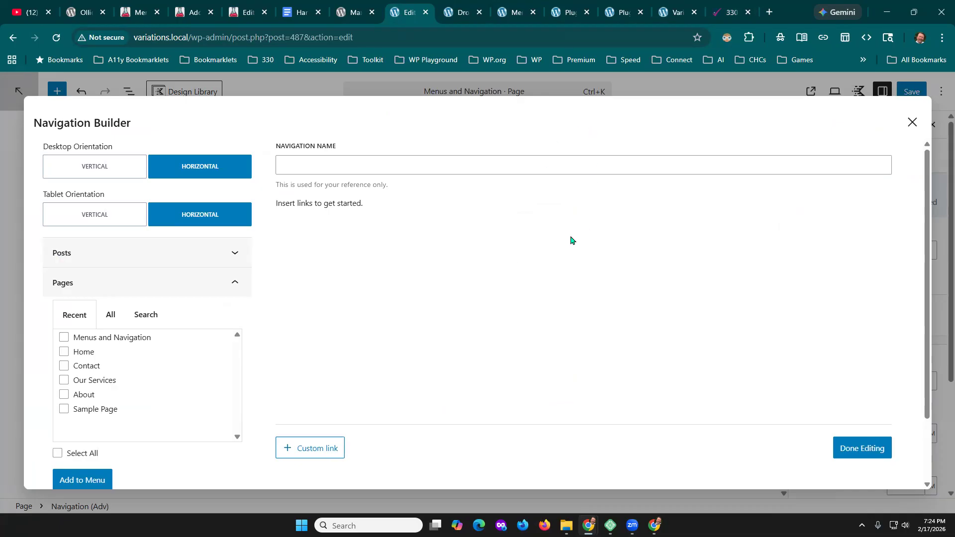
# - Build the navigation from the Menus and Navigation, Home, Contact and Our Services pages, and name it Kadence
pyautogui.click(64, 337)
pyautogui.click(64, 352)
pyautogui.click(64, 366)
pyautogui.click(64, 381)
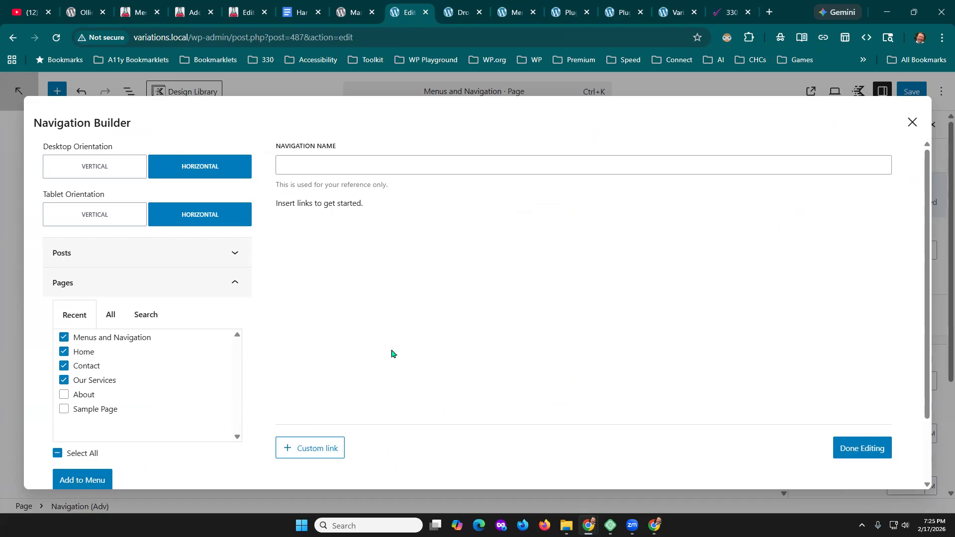
pyautogui.click(90, 481)
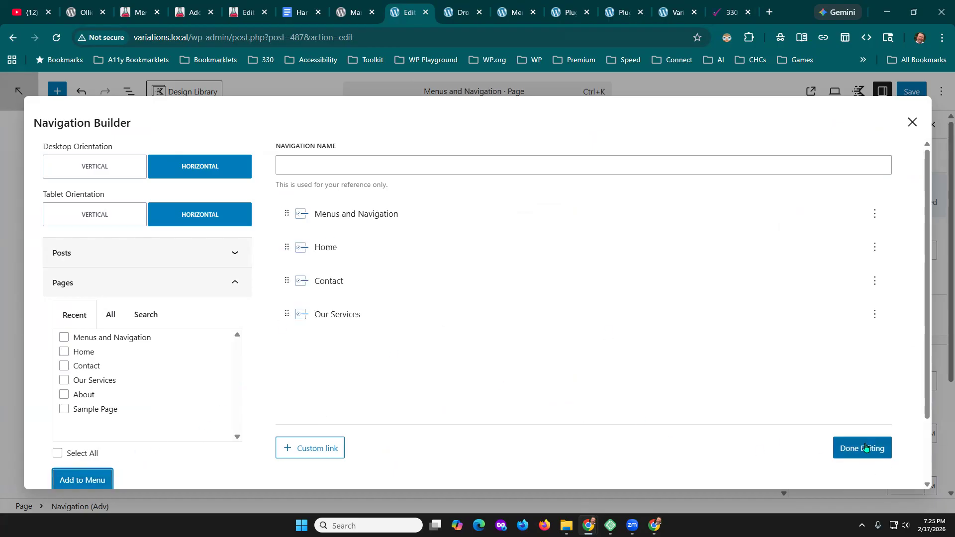
pyautogui.click(396, 159)
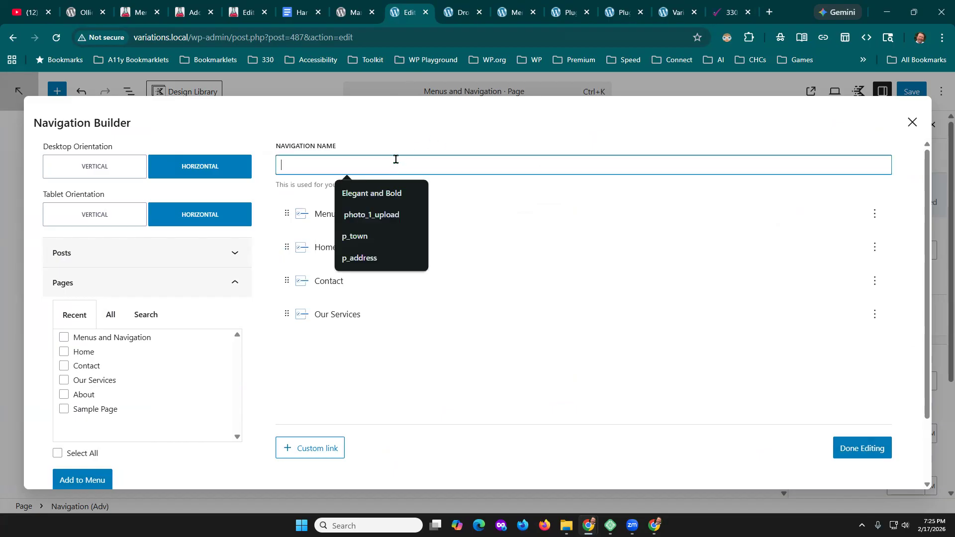
pyautogui.write('Kadence')
pyautogui.click(863, 448)
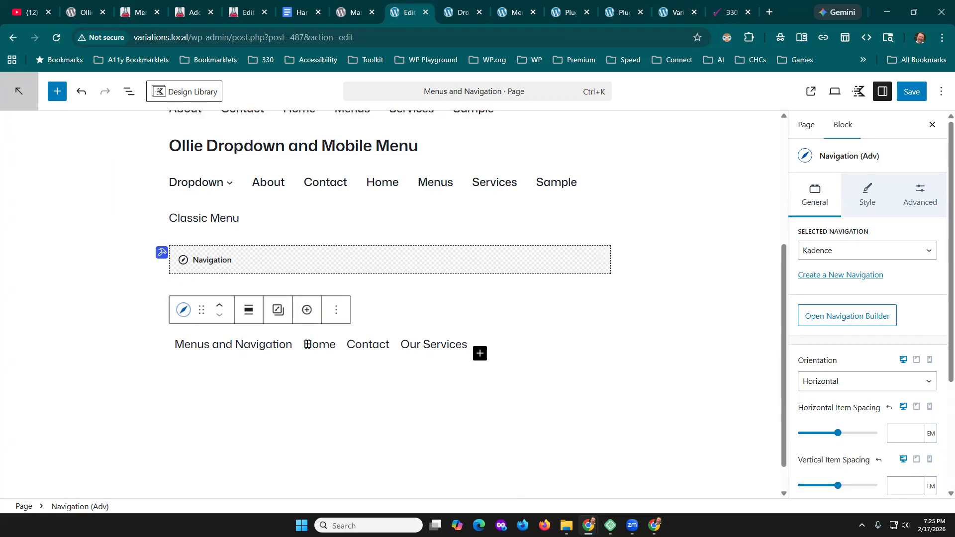
# - Look over the installed plugins and the Dropdown Menu template part, and return to the Menus and Navigation page editor
pyautogui.click(559, 12)
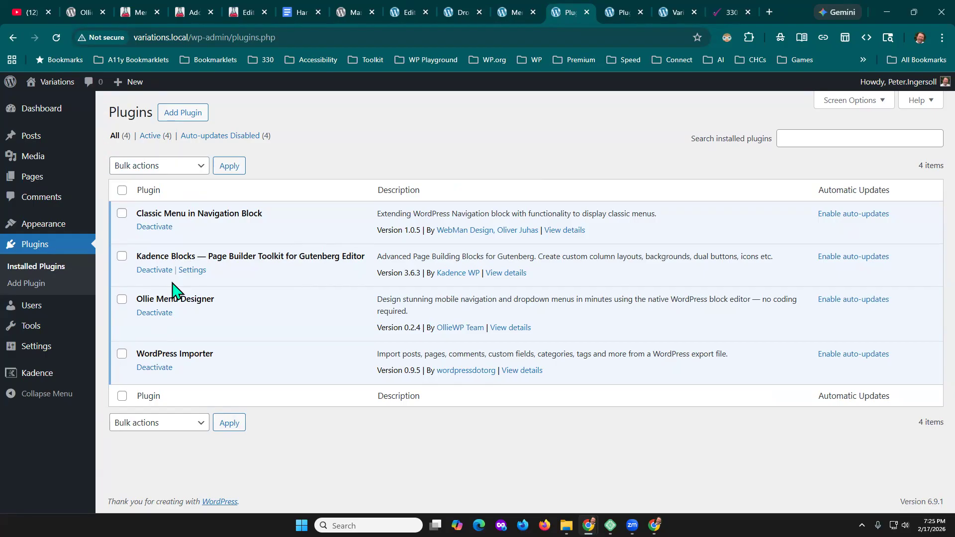
pyautogui.click(510, 12)
pyautogui.click(459, 11)
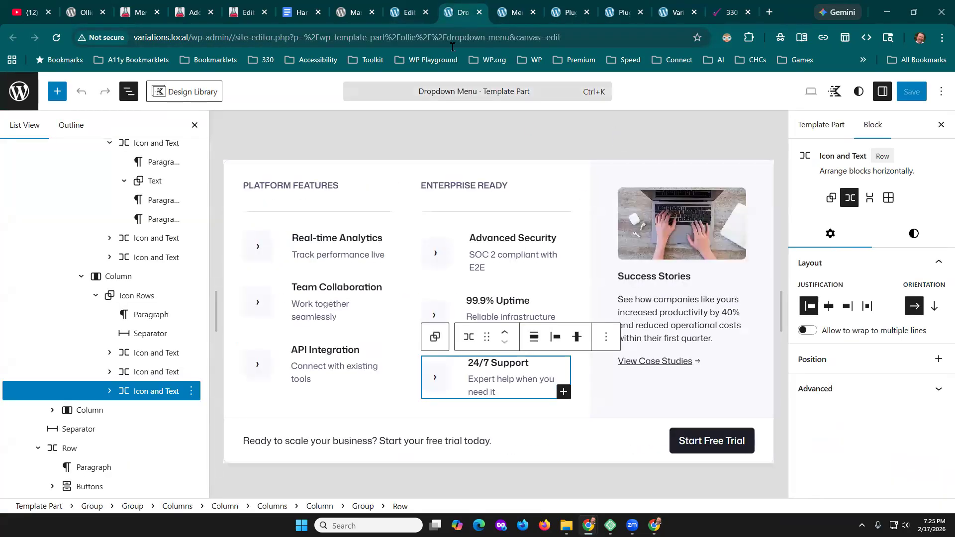
pyautogui.click(405, 12)
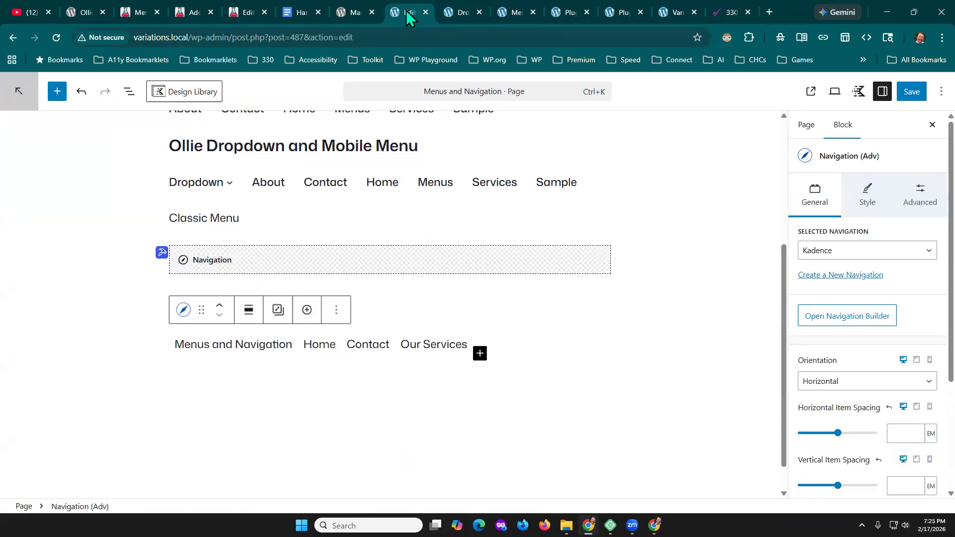
# - Save the Menus and Navigation page with its Kadence navigation, and view the published page down to the Kadence menu
pyautogui.click(261, 344)
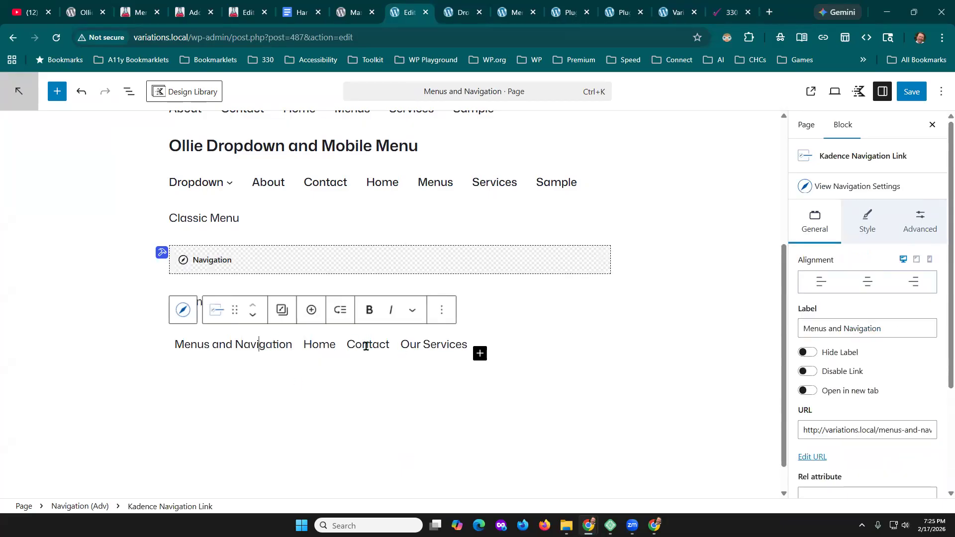
pyautogui.click(912, 92)
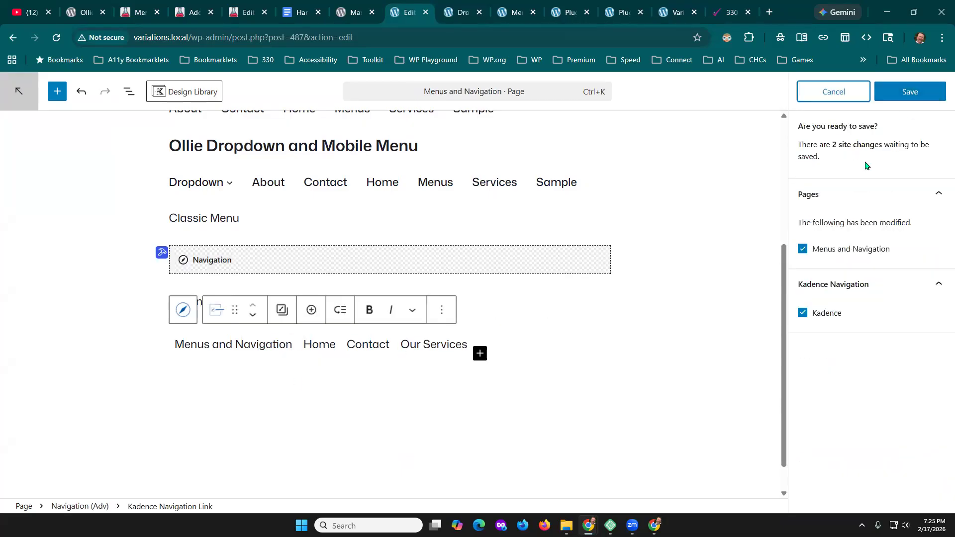
pyautogui.click(921, 97)
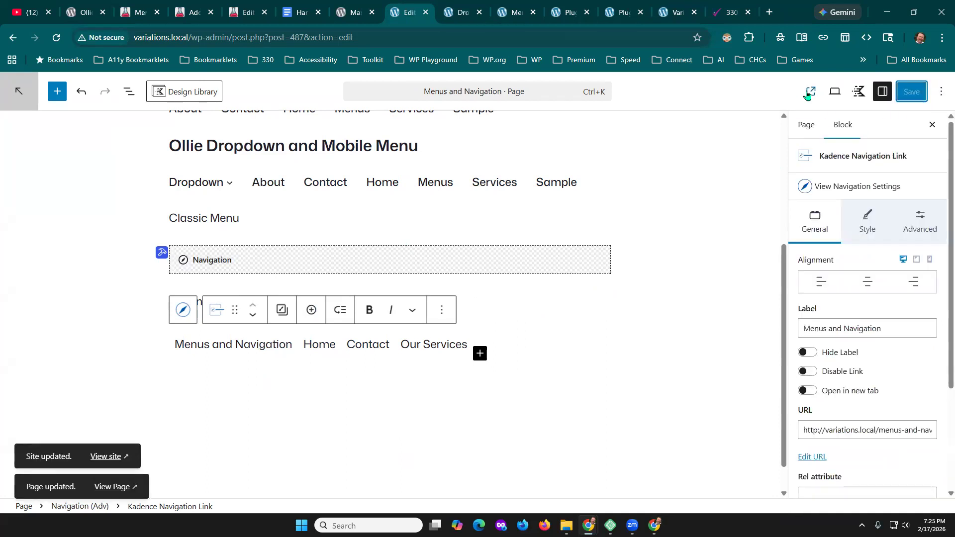
pyautogui.click(809, 92)
pyautogui.scroll(-5, 267, 363)
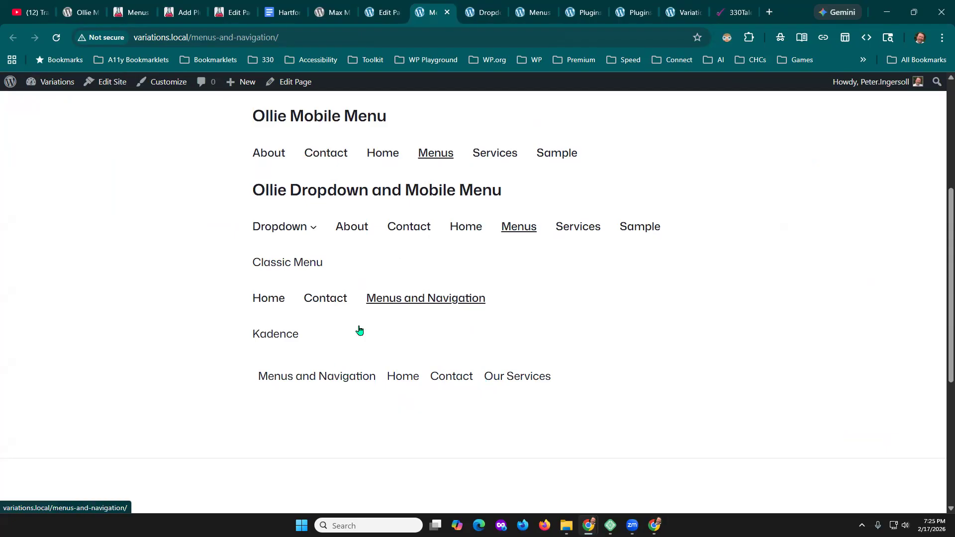
# - Return to the page editor and review the general, style and advanced settings of the Menus and Navigation link in the Kadence menu
pyautogui.click(383, 12)
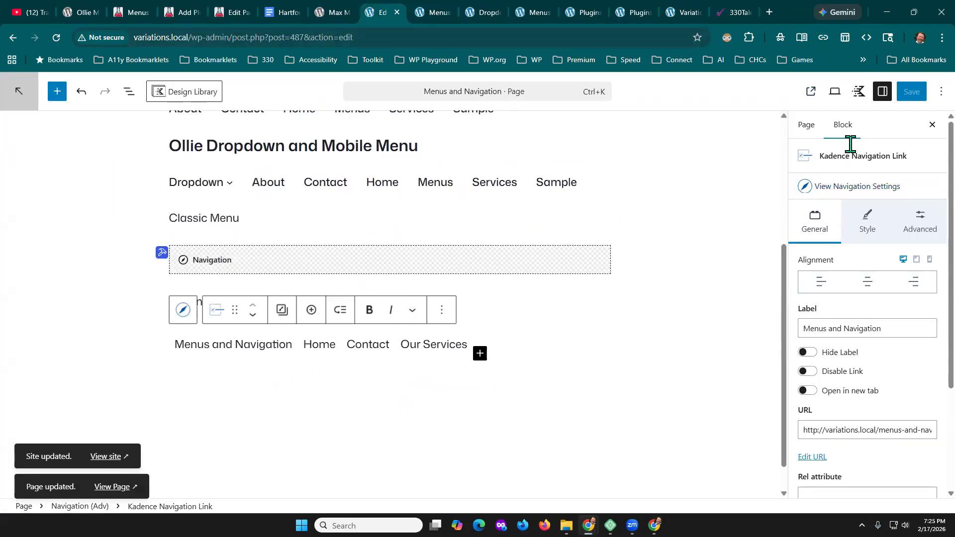
pyautogui.scroll(-3, 913, 347)
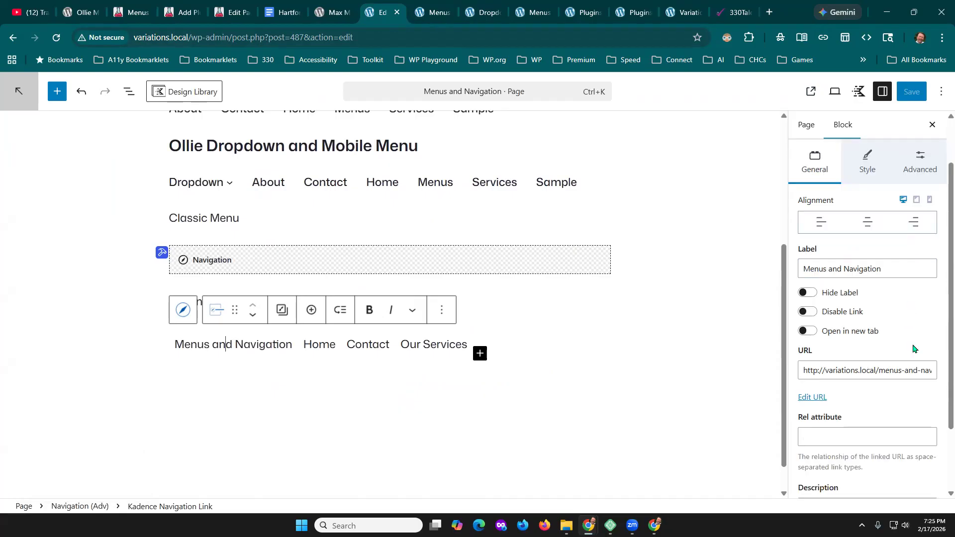
pyautogui.scroll(3, 914, 358)
pyautogui.click(202, 357)
pyautogui.click(203, 338)
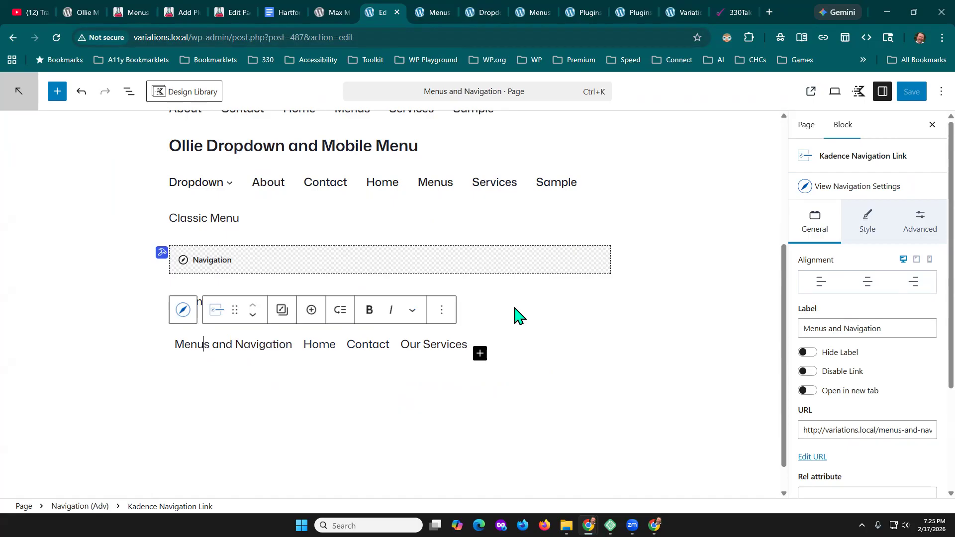
pyautogui.click(868, 216)
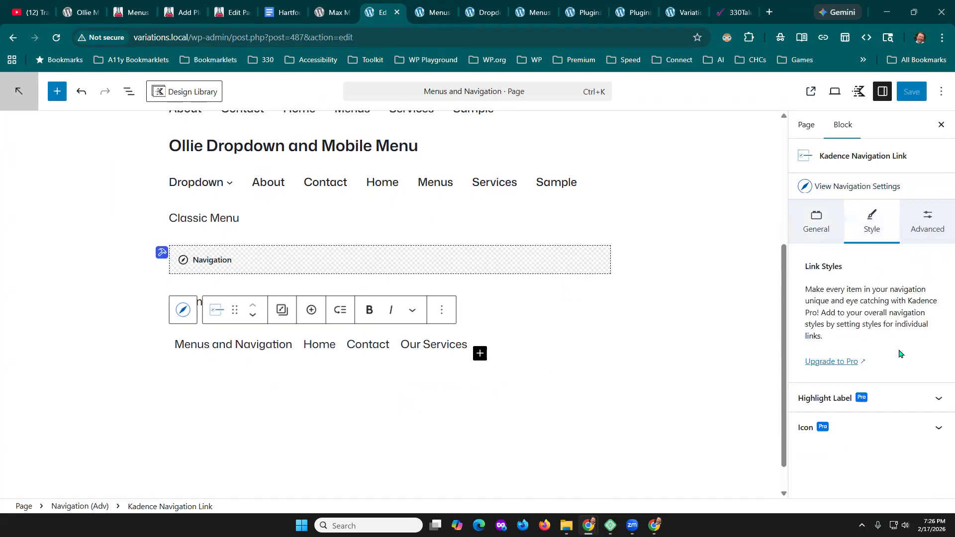
pyautogui.click(930, 228)
# - Add a paragraph below the Kadence navigation and enter "/" in it to list the available blocks
pyautogui.click(379, 374)
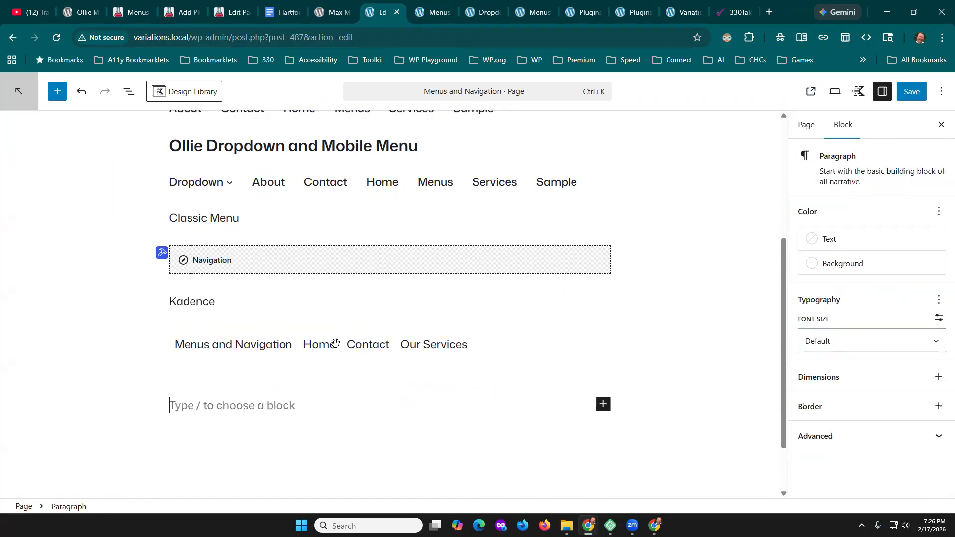
pyautogui.click(337, 348)
pyautogui.click(184, 309)
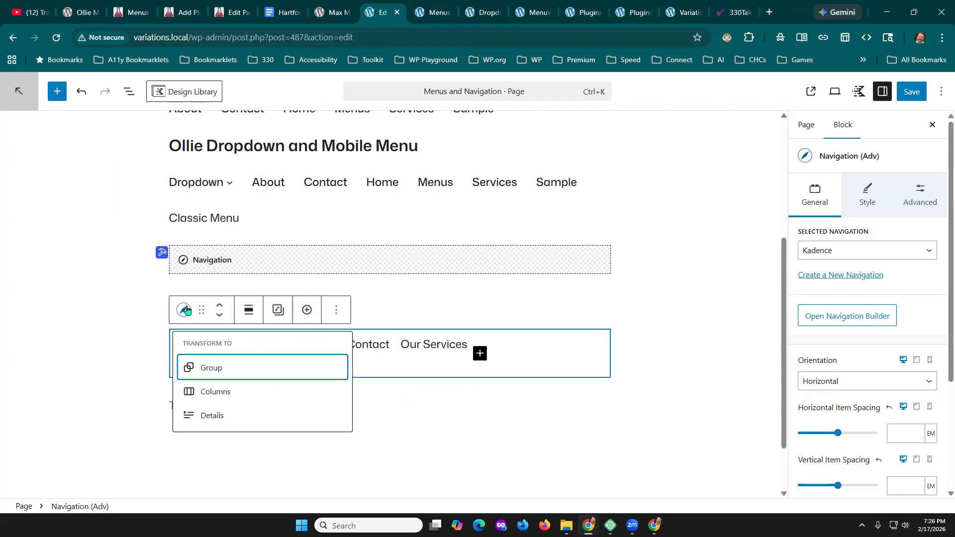
pyautogui.click(284, 403)
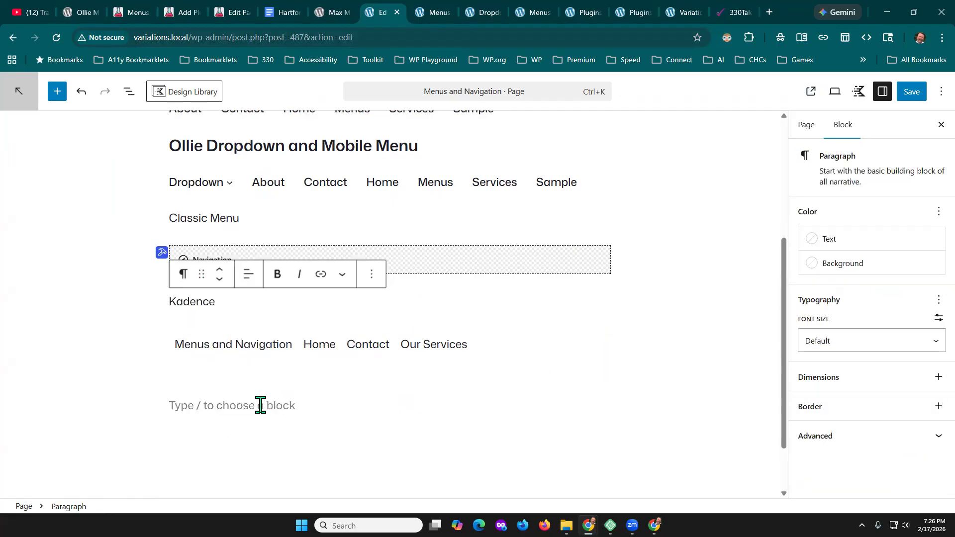
pyautogui.write('/')
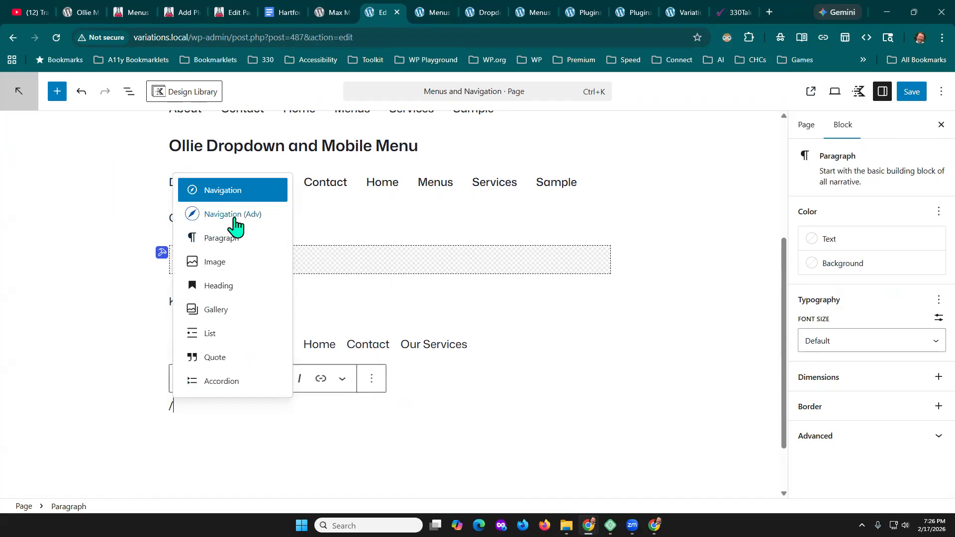
pyautogui.click(626, 411)
# - Review the Navigation (Adv) block's general settings and its list of available menu styles
pyautogui.click(286, 345)
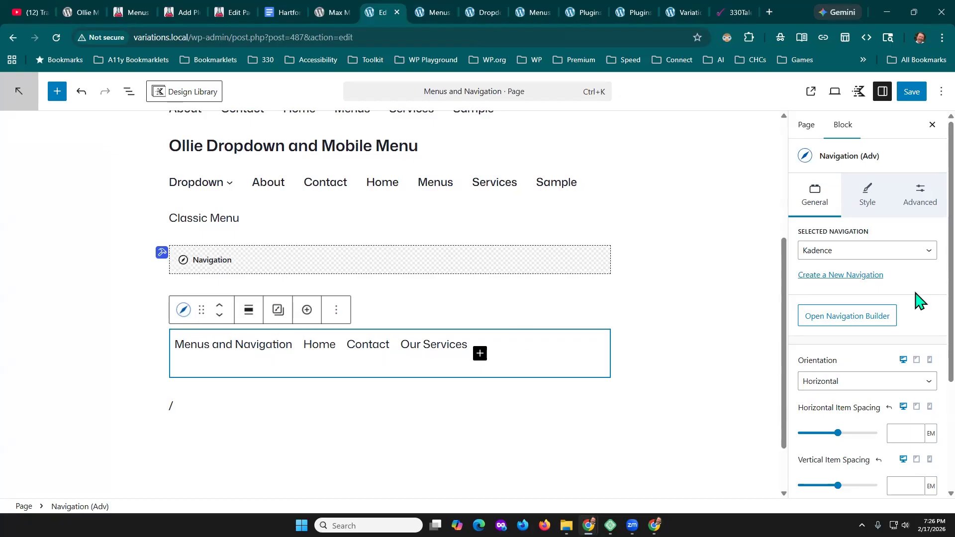
pyautogui.scroll(-4, 917, 299)
pyautogui.scroll(3, 874, 367)
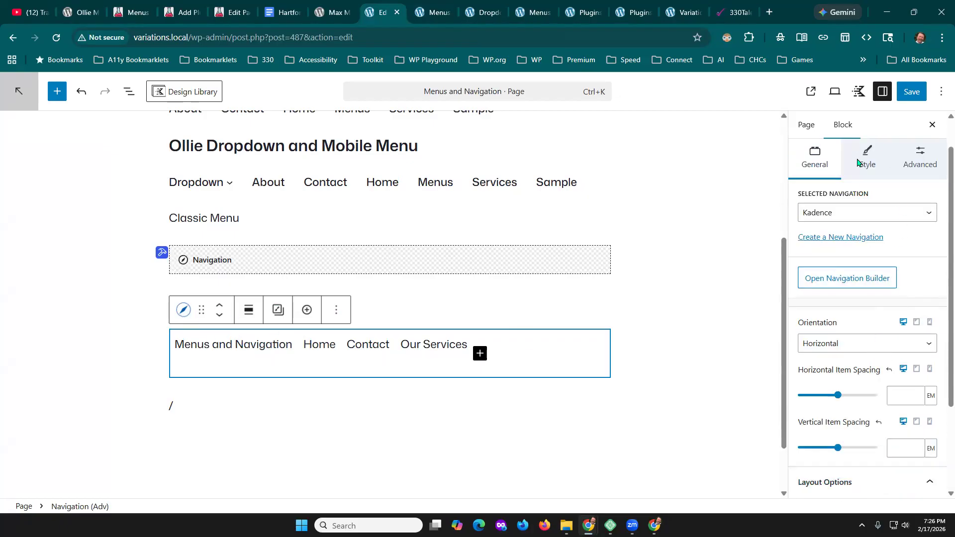
pyautogui.click(867, 158)
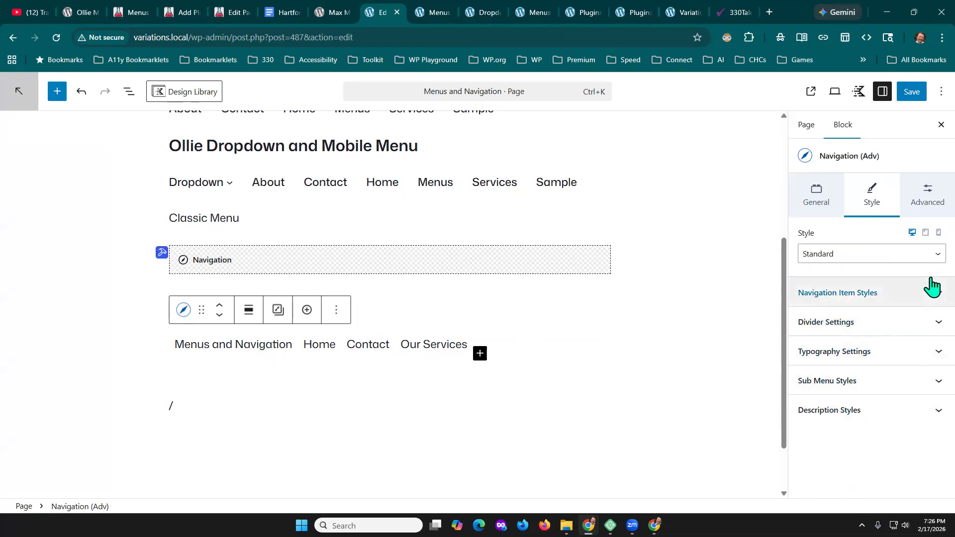
pyautogui.click(931, 256)
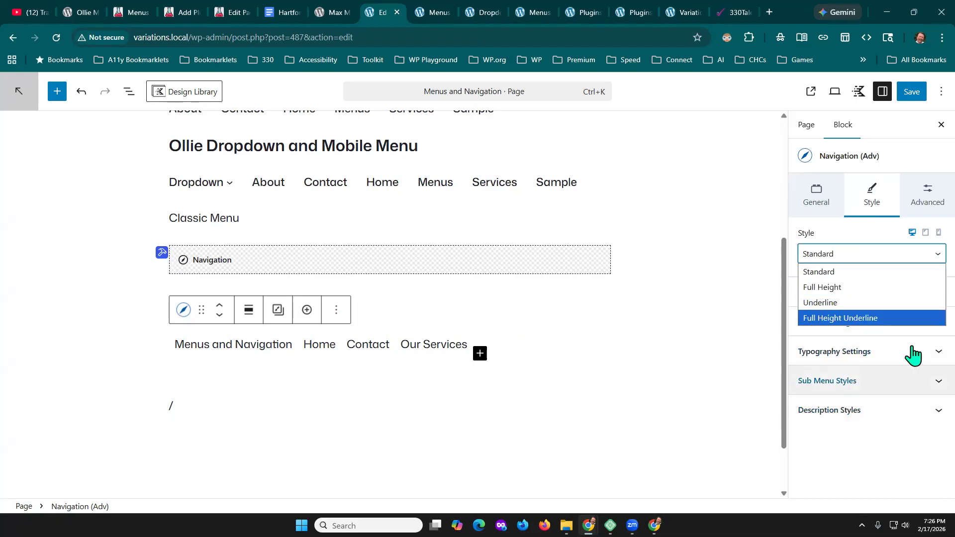
pyautogui.click(907, 454)
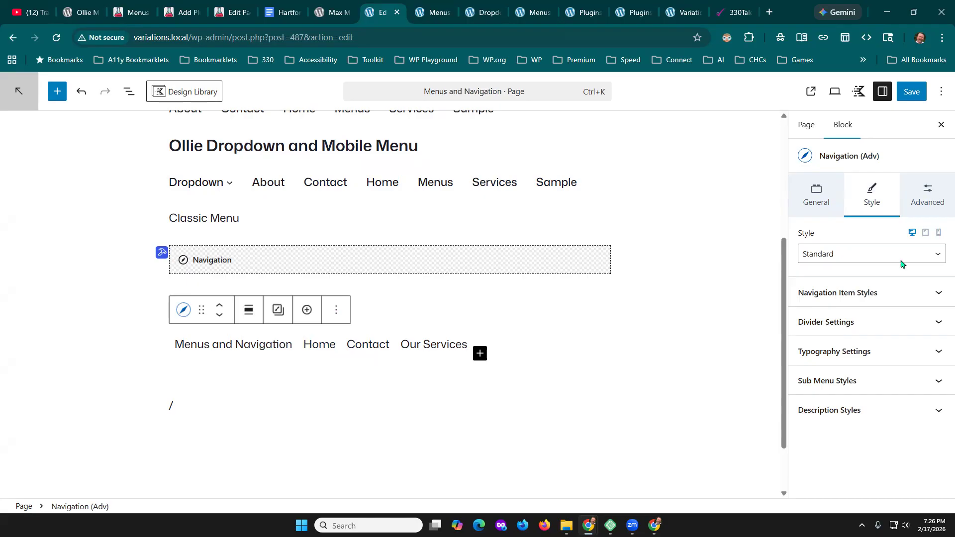
# - Examine the Navigation Item Styles from colors to border radius and box shadow, and show the Home link's settings
pyautogui.click(876, 298)
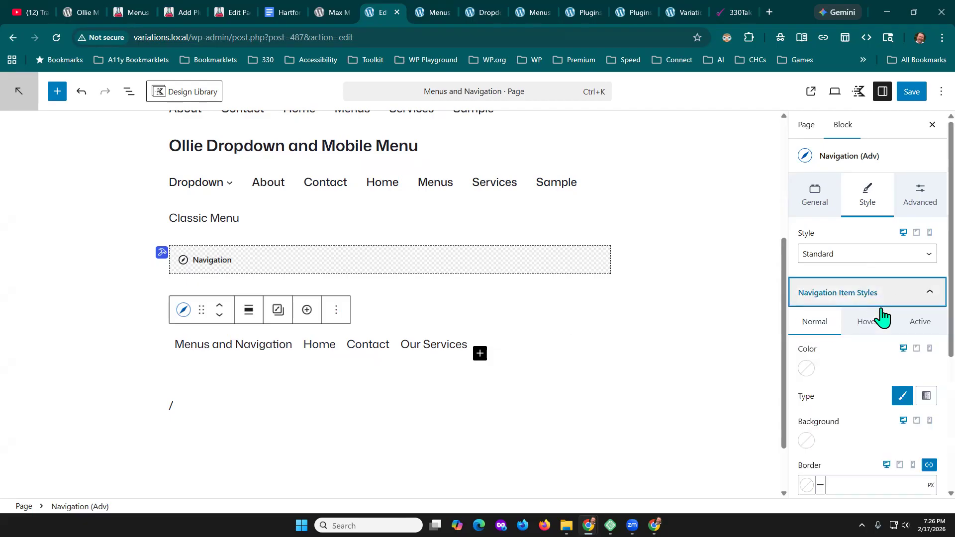
pyautogui.scroll(-1, 877, 398)
pyautogui.scroll(-2, 877, 398)
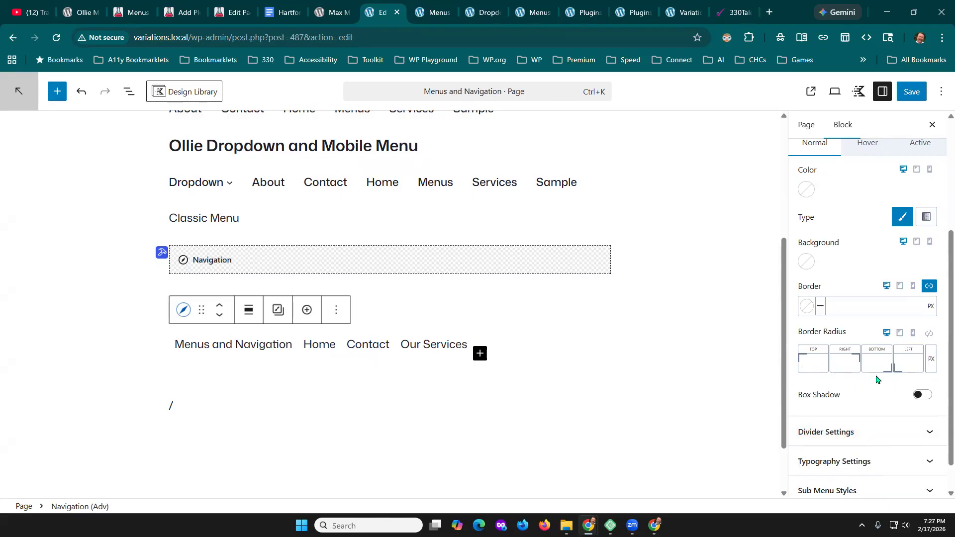
pyautogui.moveTo(472, 385)
pyautogui.click(327, 343)
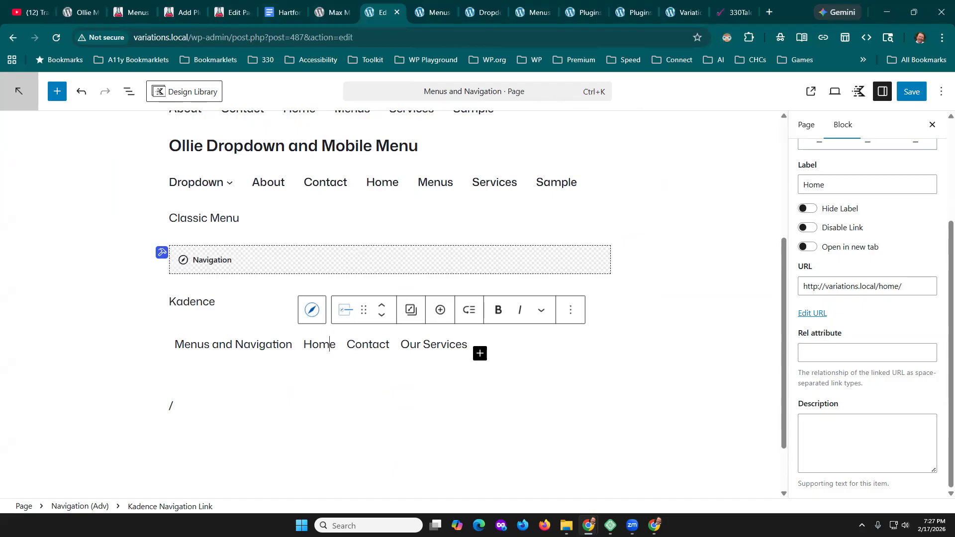
# - Switch to the Hartford WP Meetup Notes document and review its menu plugin lists, from Menu Management to Tutorials
pyautogui.click(288, 13)
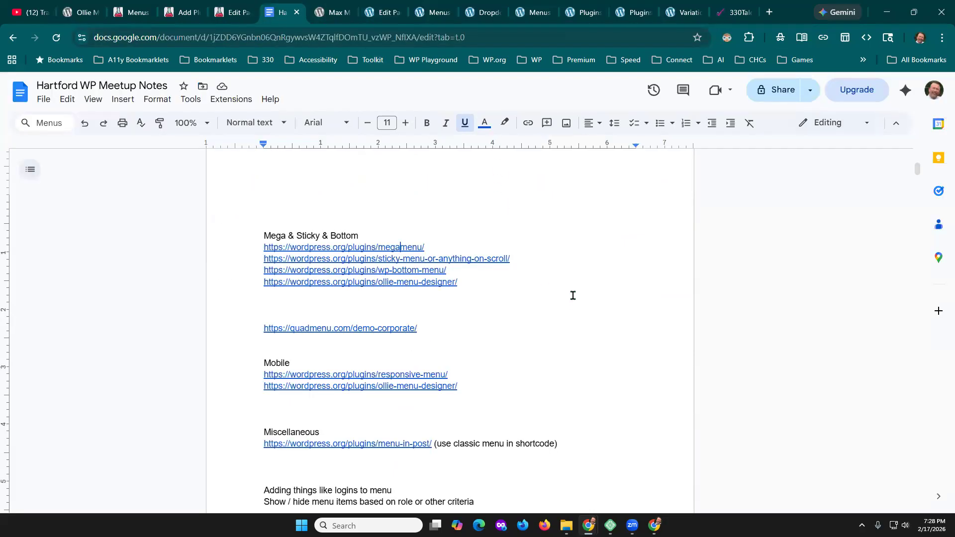
pyautogui.scroll(-3, 573, 296)
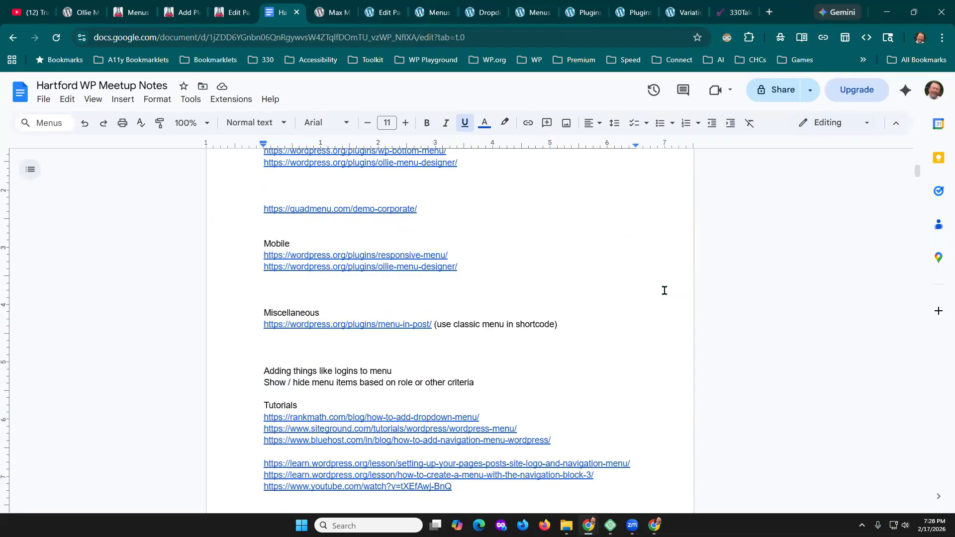
pyautogui.scroll(3, 644, 305)
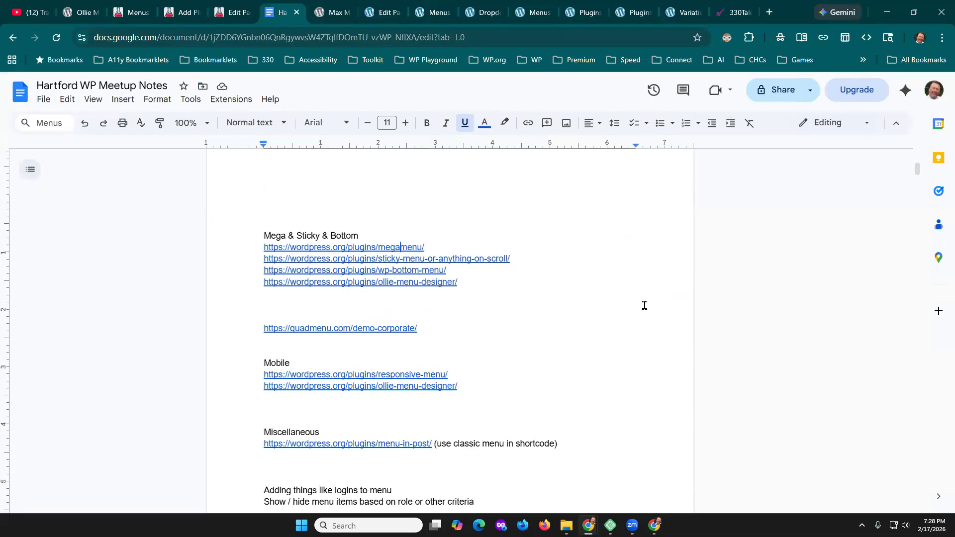
pyautogui.scroll(-2, 644, 305)
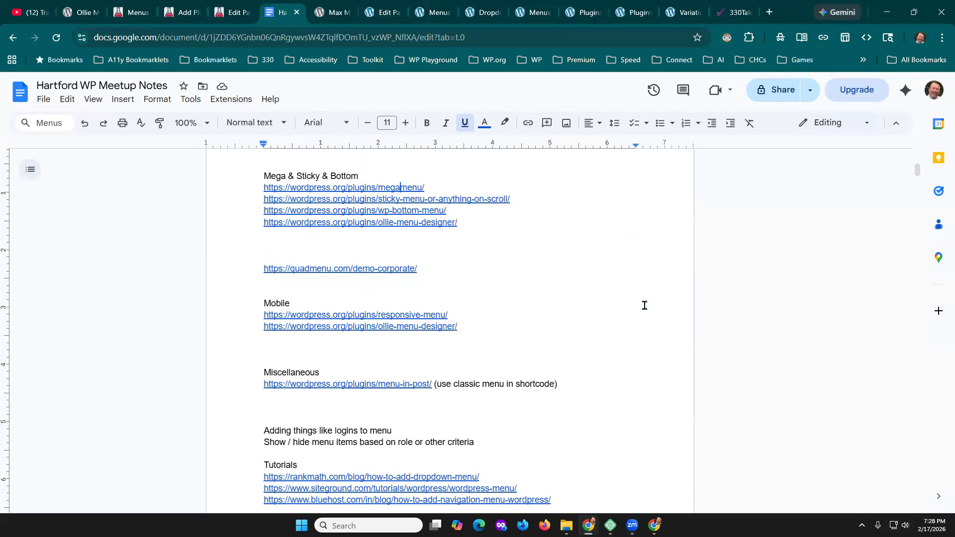
pyautogui.scroll(2, 644, 305)
pyautogui.scroll(6, 644, 305)
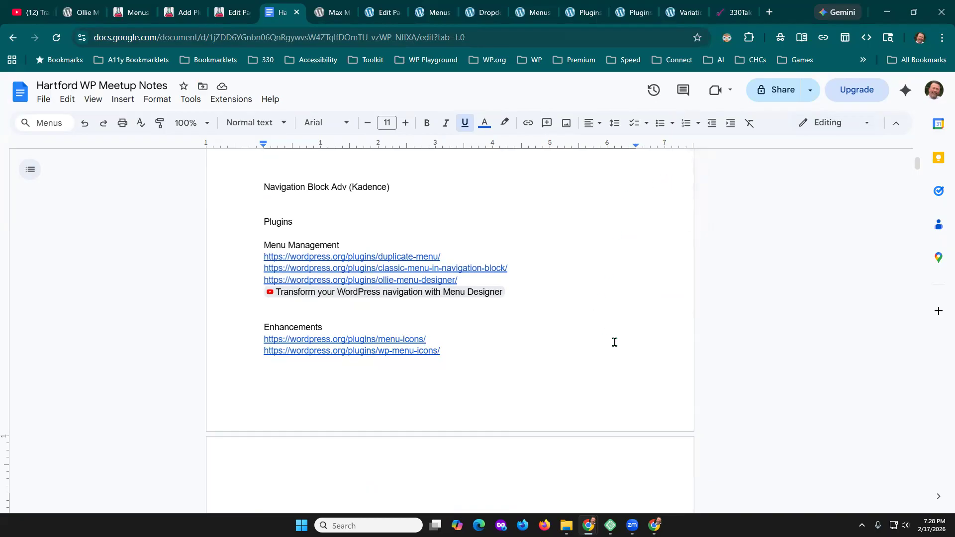
pyautogui.scroll(-1, 615, 343)
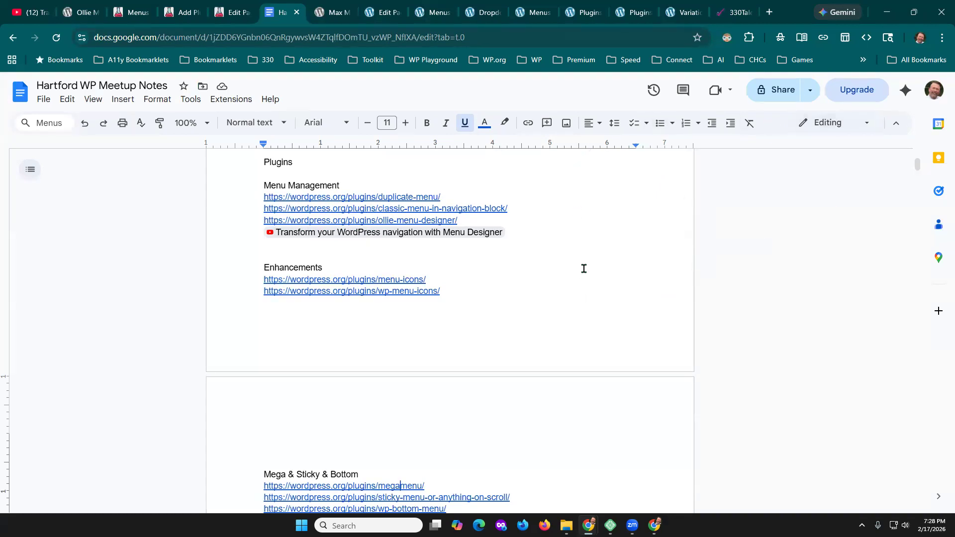
pyautogui.scroll(-1, 647, 232)
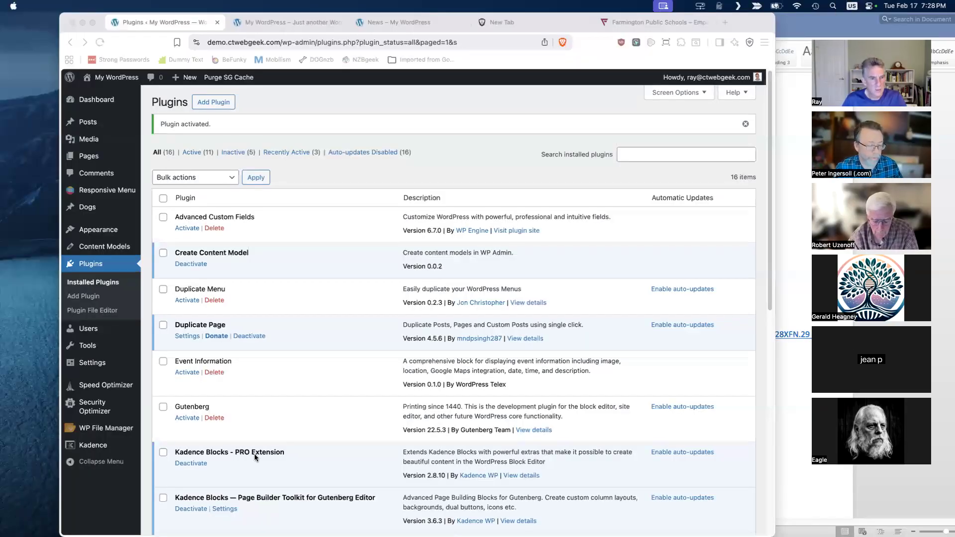
# - Look through the installed plugins on the My WordPress demo site, and open the existing Responsive Menu for customizing
pyautogui.scroll(-5, 255, 453)
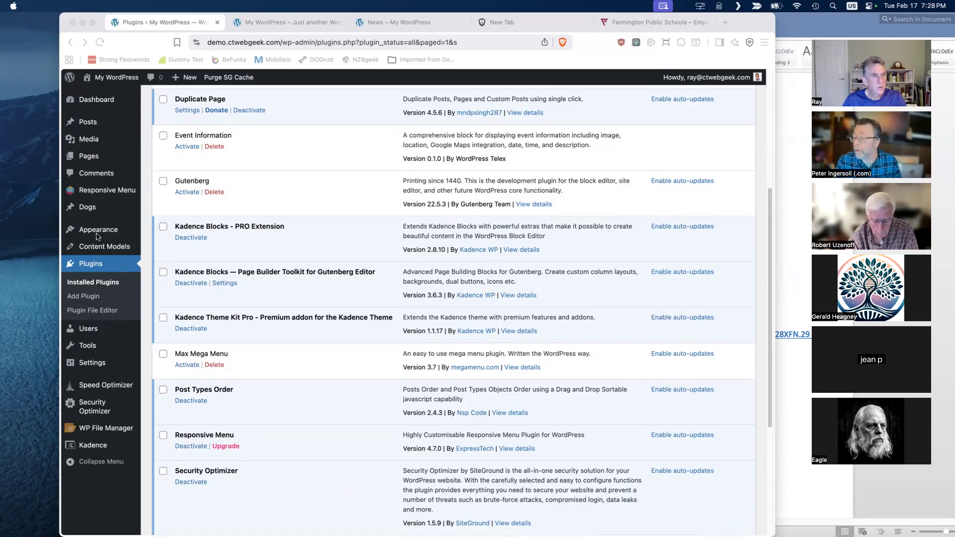
pyautogui.moveTo(119, 191)
pyautogui.click(162, 193)
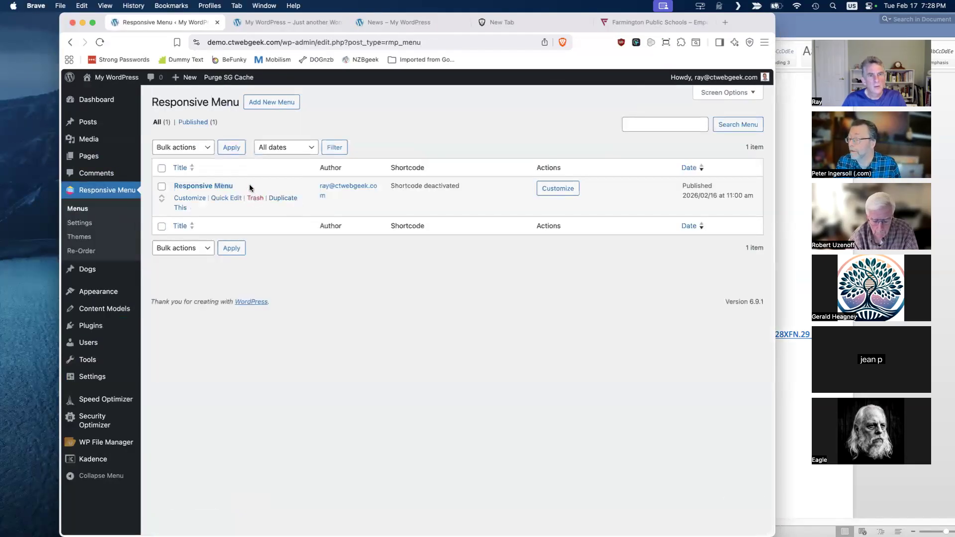
pyautogui.click(196, 199)
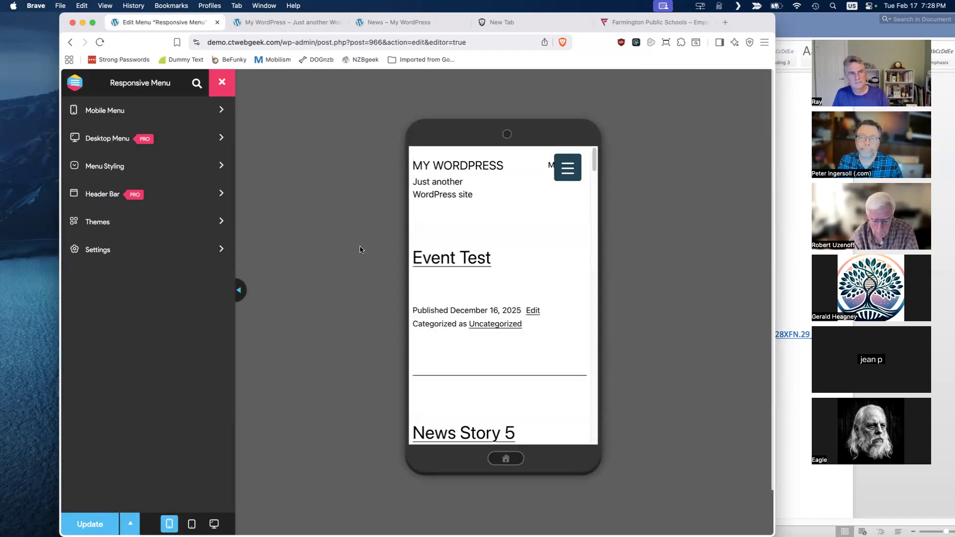
# - Show the mobile menu's Container settings and expand the hamburger menu in the phone preview
pyautogui.click(203, 114)
pyautogui.click(202, 114)
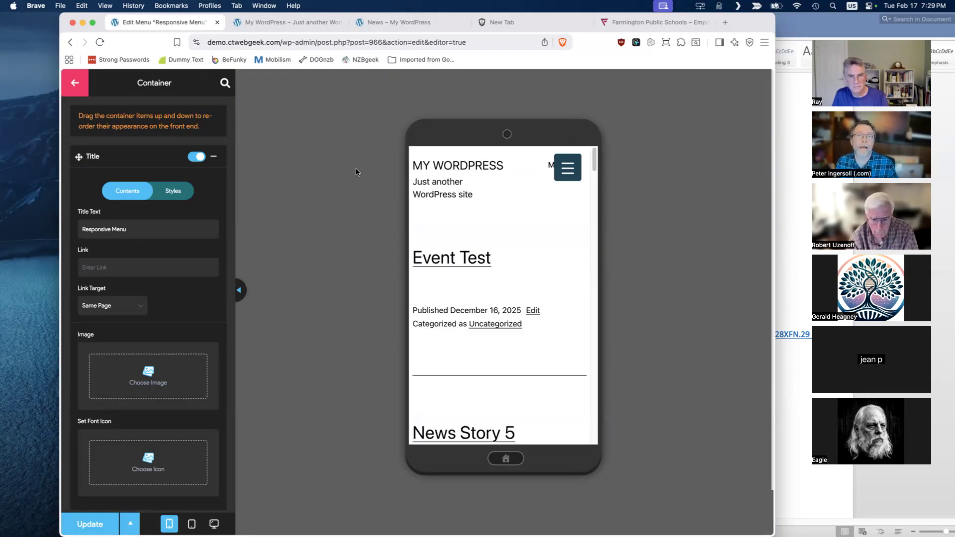
pyautogui.click(567, 170)
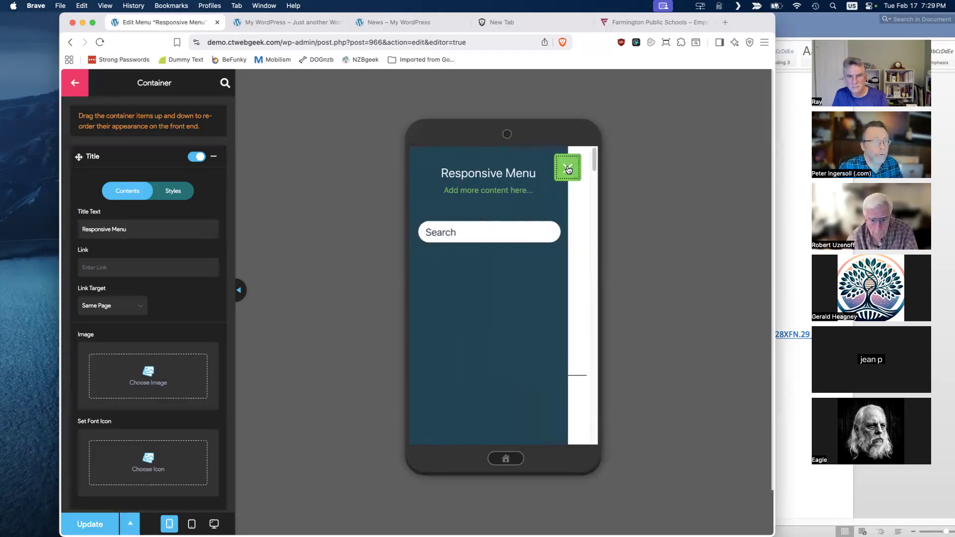
# - Collapse the menu in the phone preview and review the mobile menu's Container settings, from Title to Social Icons
pyautogui.click(568, 170)
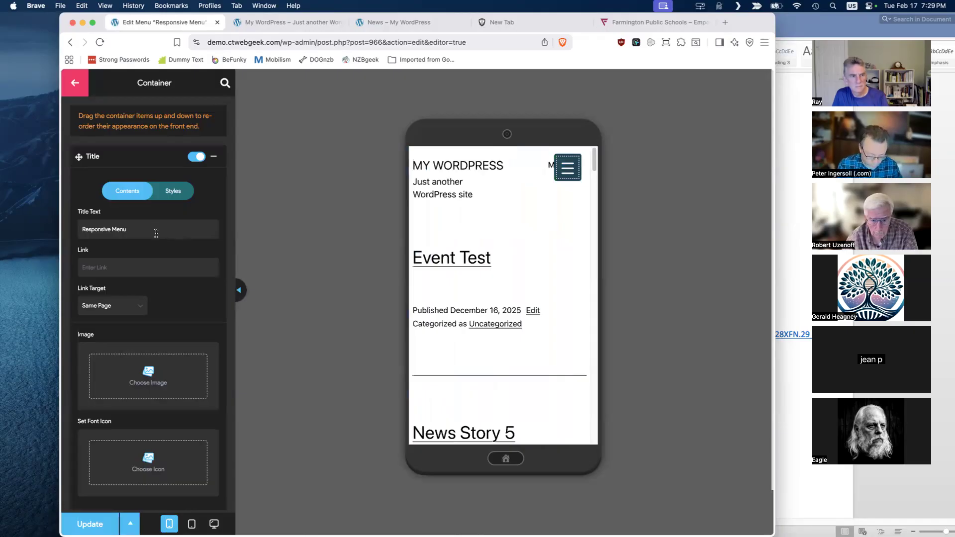
pyautogui.click(74, 85)
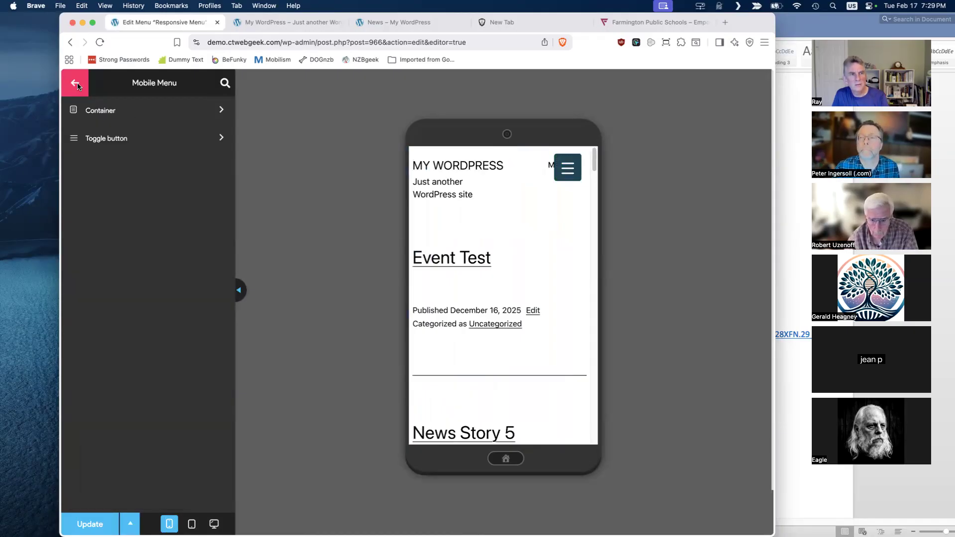
pyautogui.click(76, 83)
pyautogui.click(167, 115)
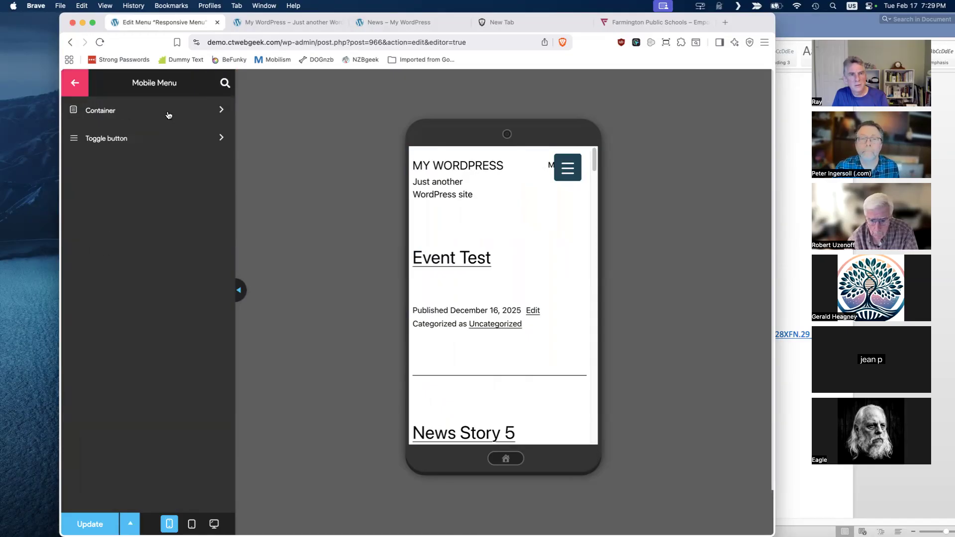
pyautogui.click(165, 111)
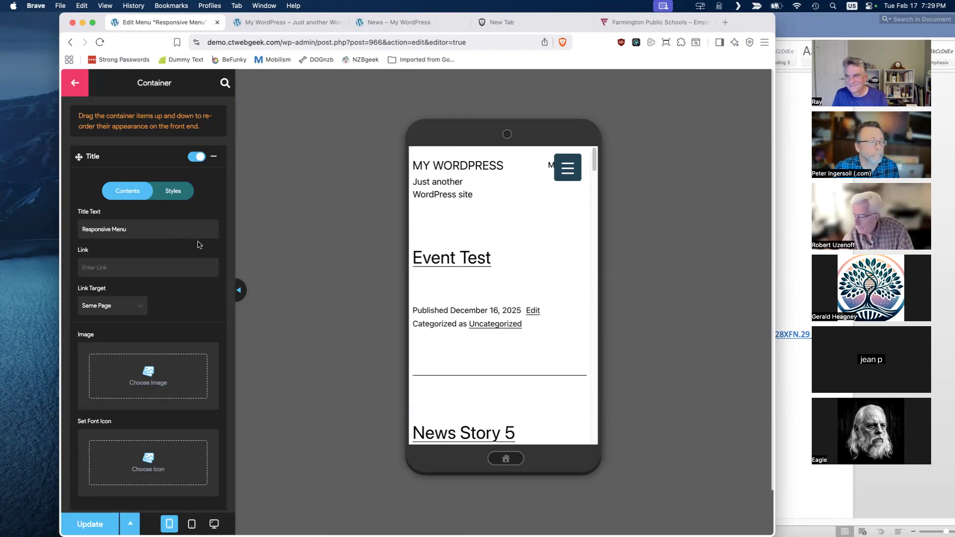
pyautogui.scroll(-3, 202, 247)
pyautogui.scroll(-5, 198, 242)
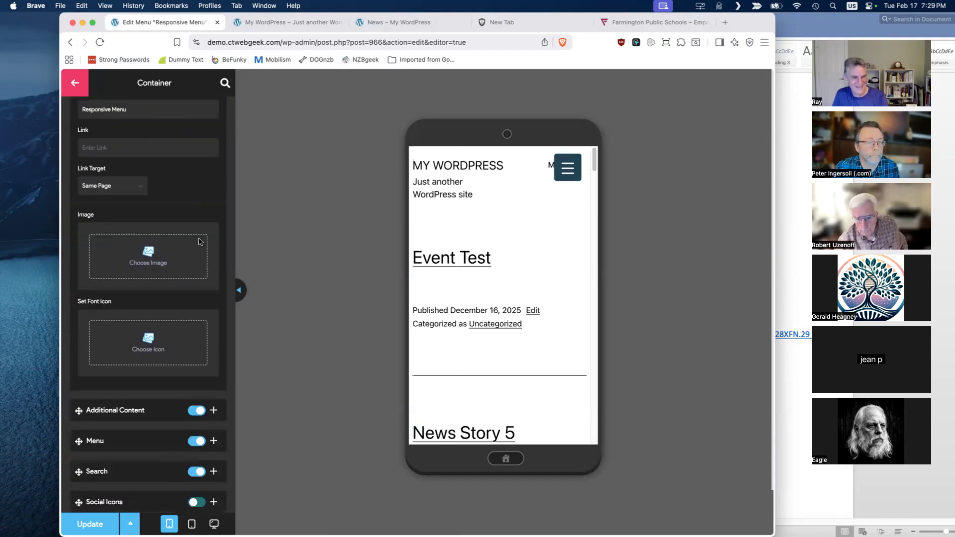
pyautogui.scroll(8, 193, 235)
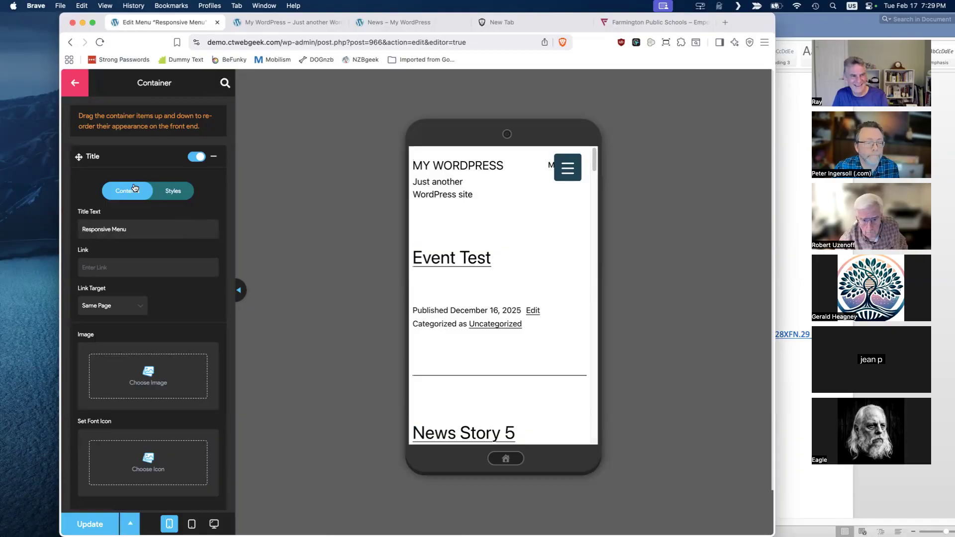
pyautogui.click(74, 84)
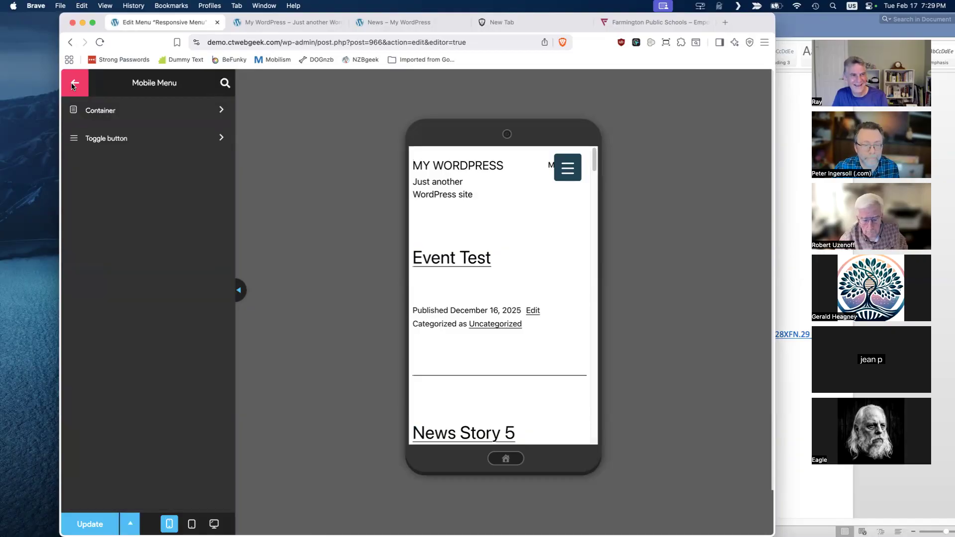
# - Show the Toggle Button settings, then open and close the hamburger menu in the phone preview and return to the main Responsive Menu options
pyautogui.click(113, 138)
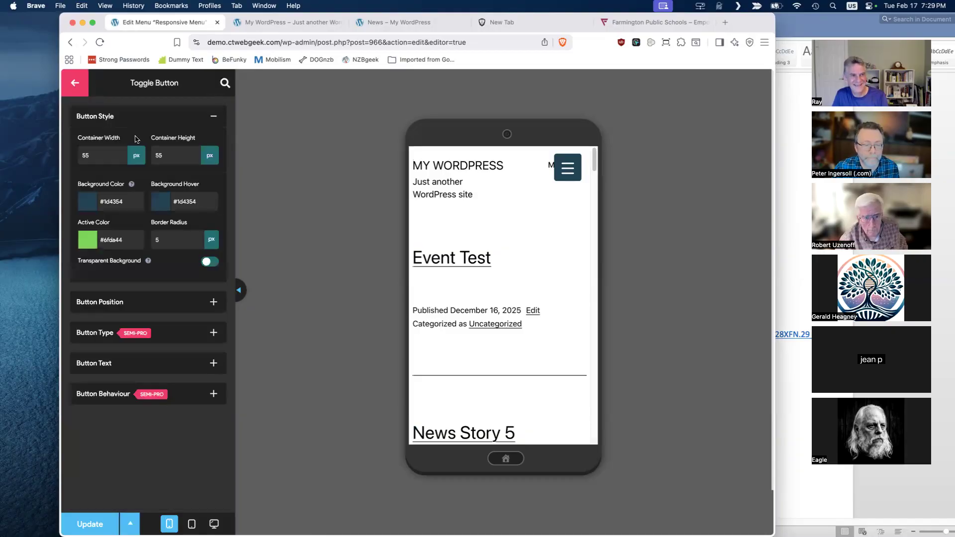
pyautogui.click(78, 85)
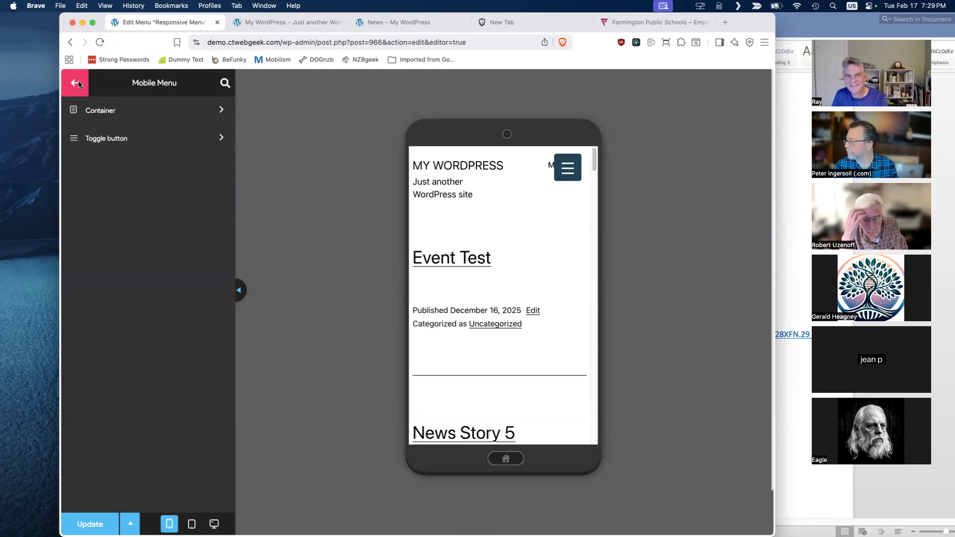
pyautogui.click(569, 169)
pyautogui.click(569, 170)
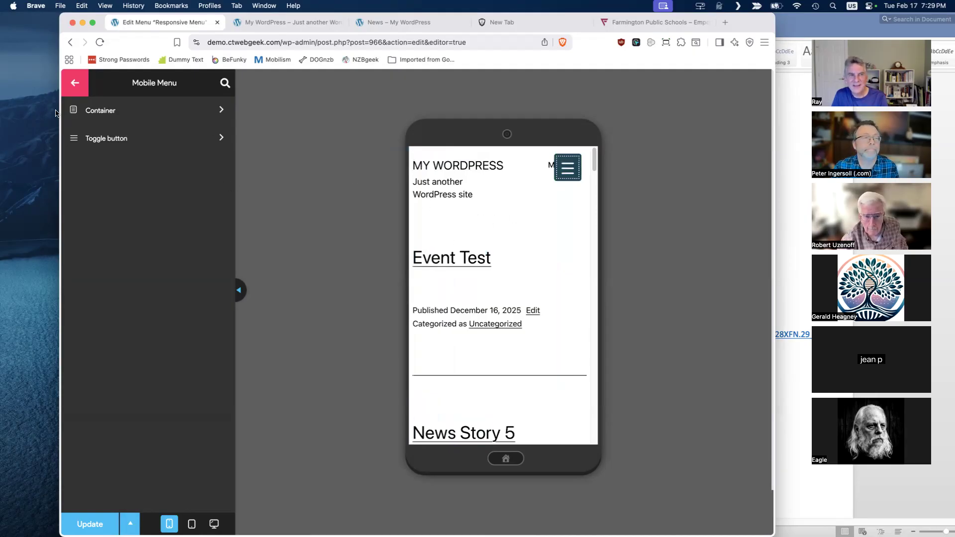
pyautogui.click(75, 84)
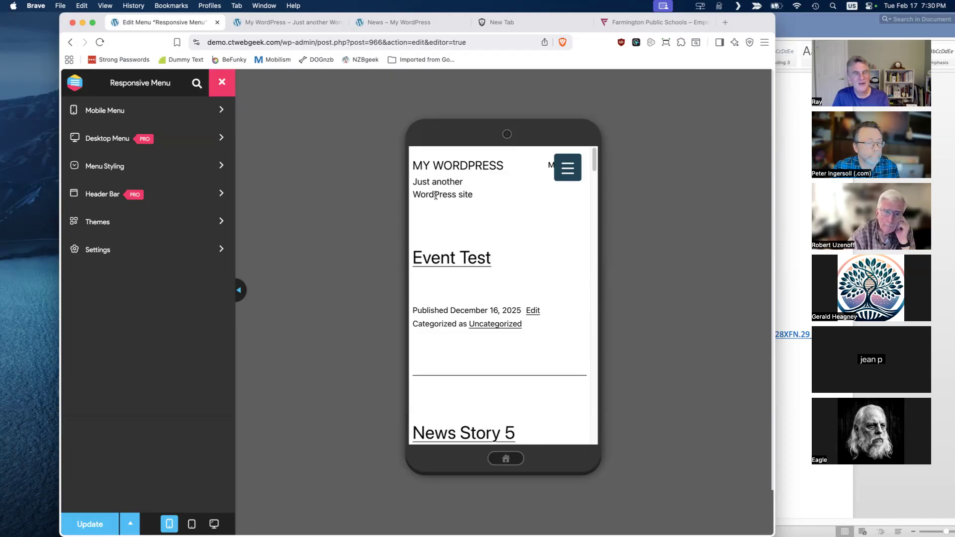
# - Expand the hamburger menu in the phone preview and show the Styles and Contents settings of the mobile menu container's Title
pyautogui.click(571, 170)
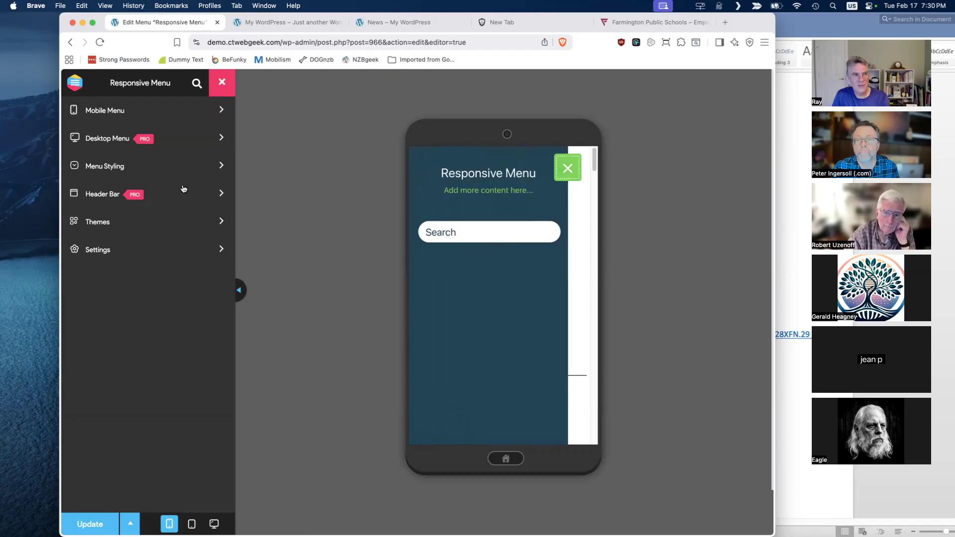
pyautogui.click(216, 114)
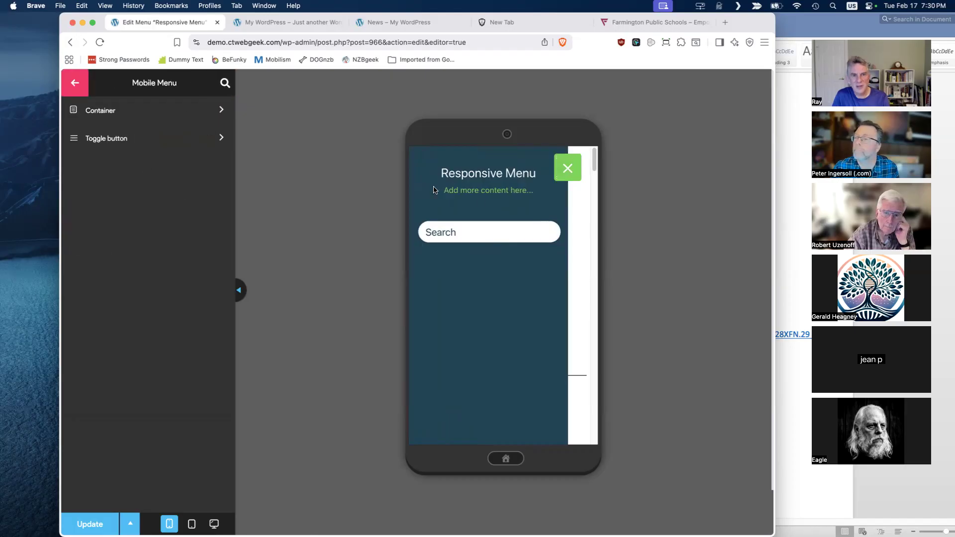
pyautogui.click(133, 115)
pyautogui.click(180, 194)
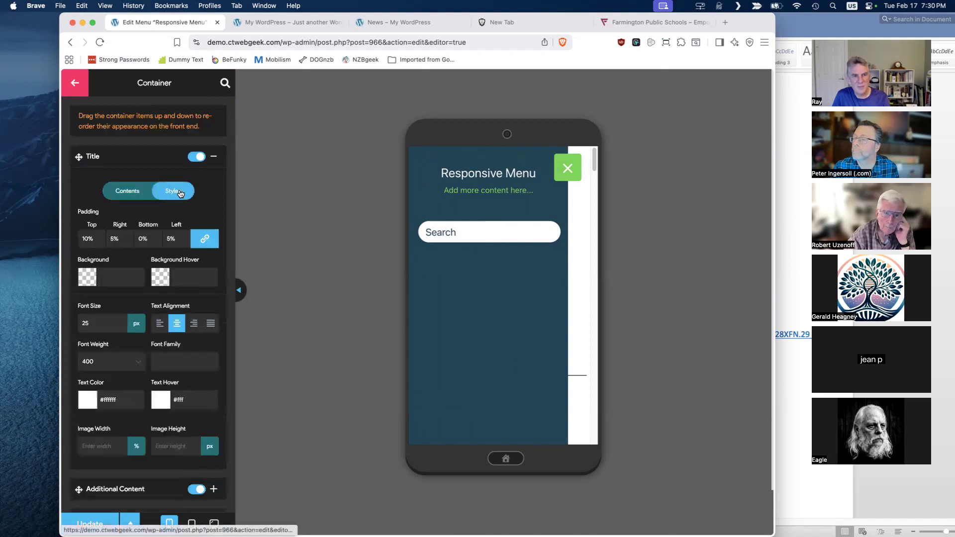
pyautogui.click(131, 193)
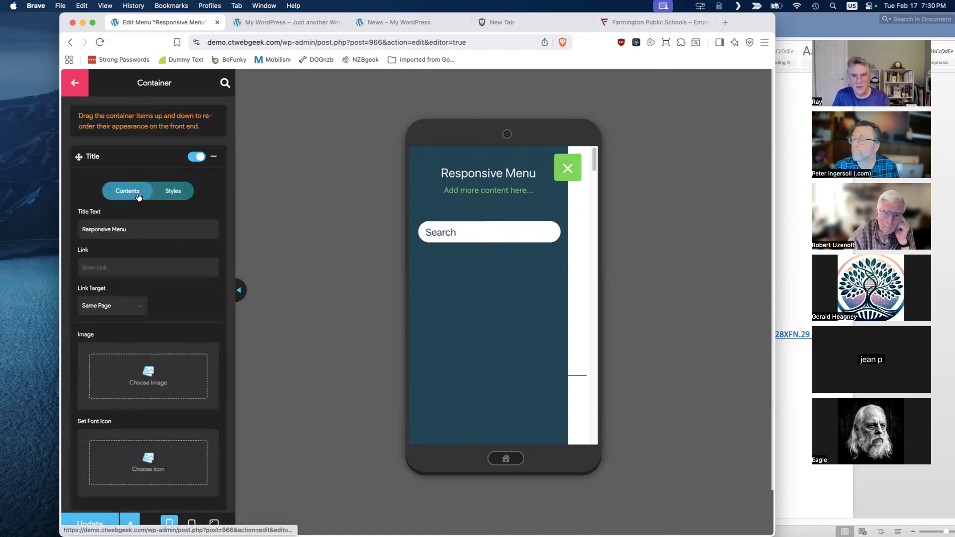
pyautogui.click(74, 86)
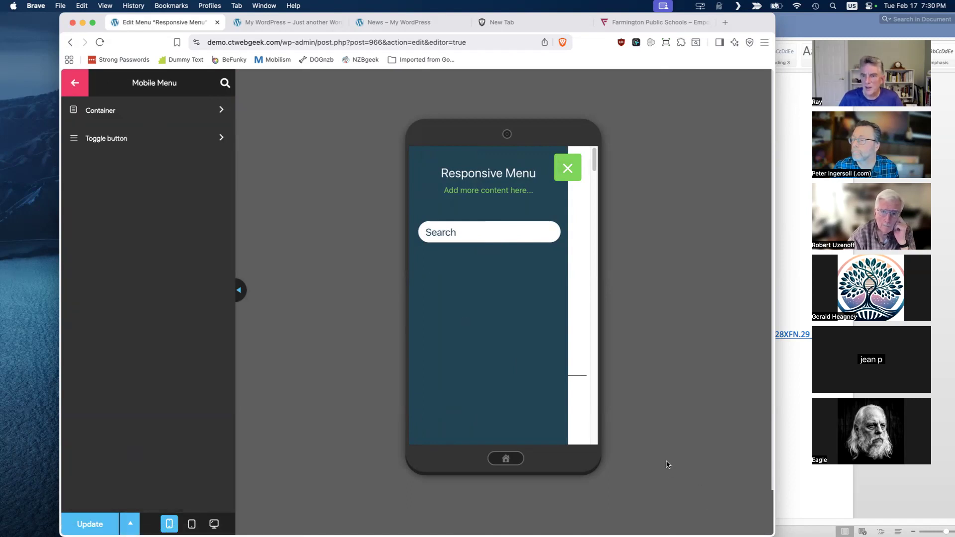